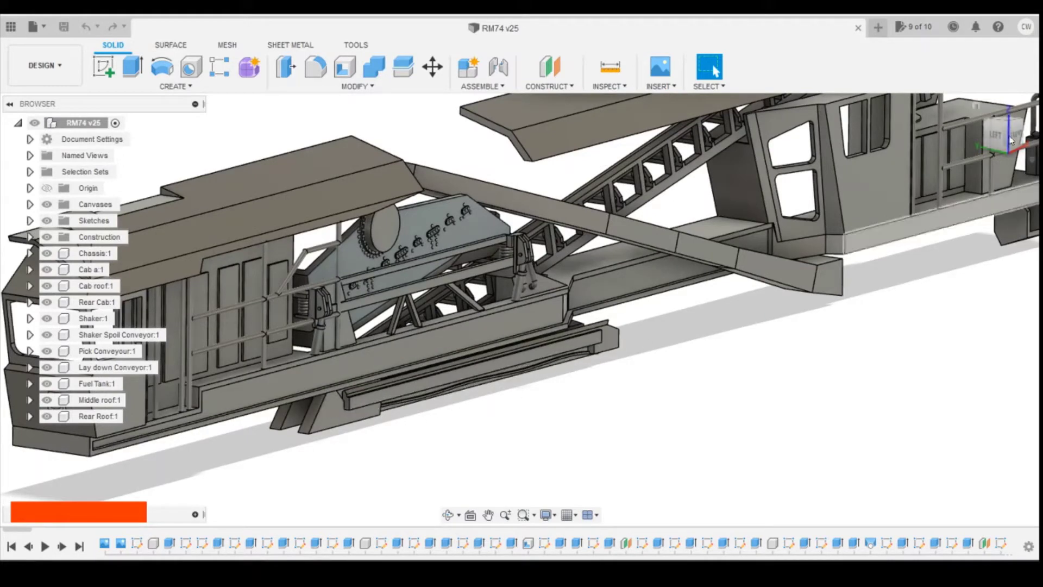
Examine the lay-down conveyor under the chassis from the front and compare it with the reference photo of the machine
{"action": "left_click", "coordinate": [1004, 135]}
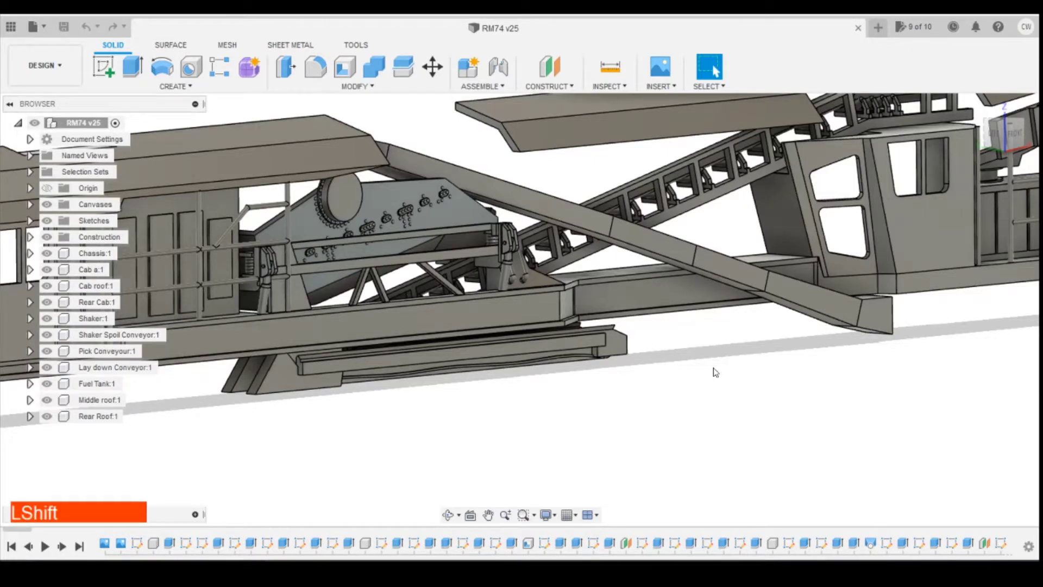
{"action": "key", "text": "shift+z"}
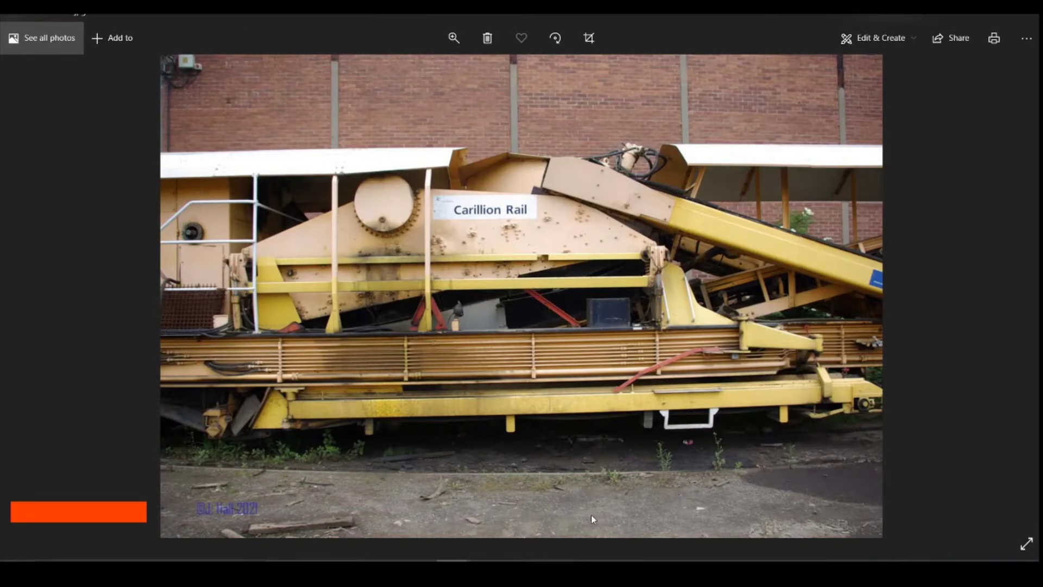
{"action": "left_click", "coordinate": [419, 511]}
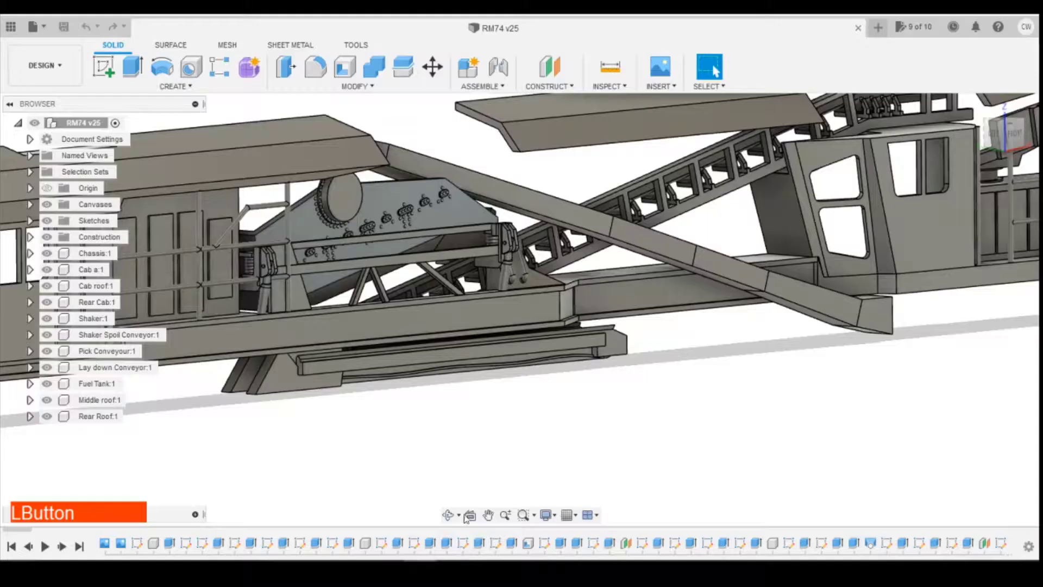
{"action": "left_click", "coordinate": [1015, 141]}
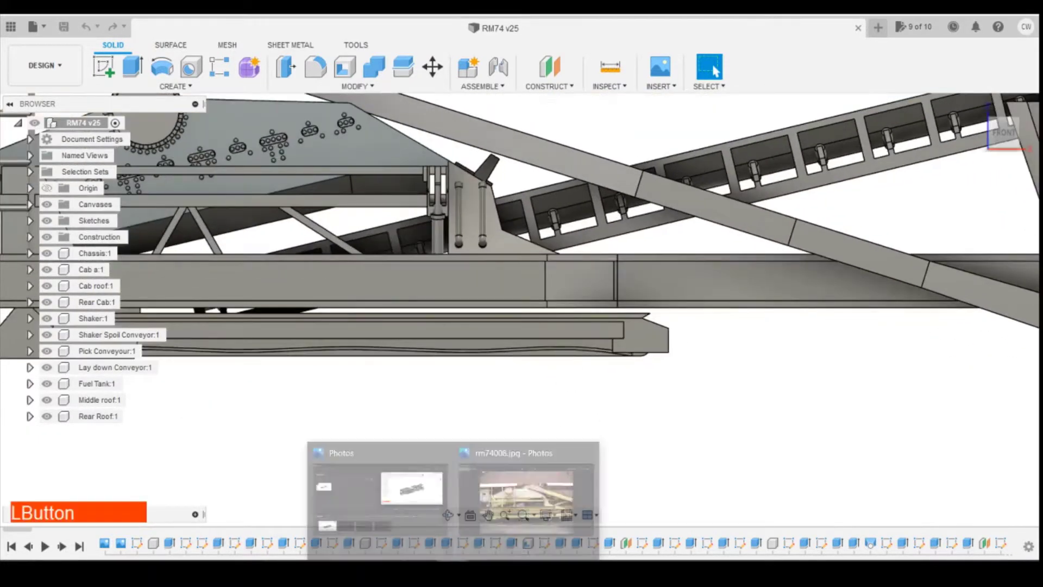
{"action": "left_click", "coordinate": [524, 497]}
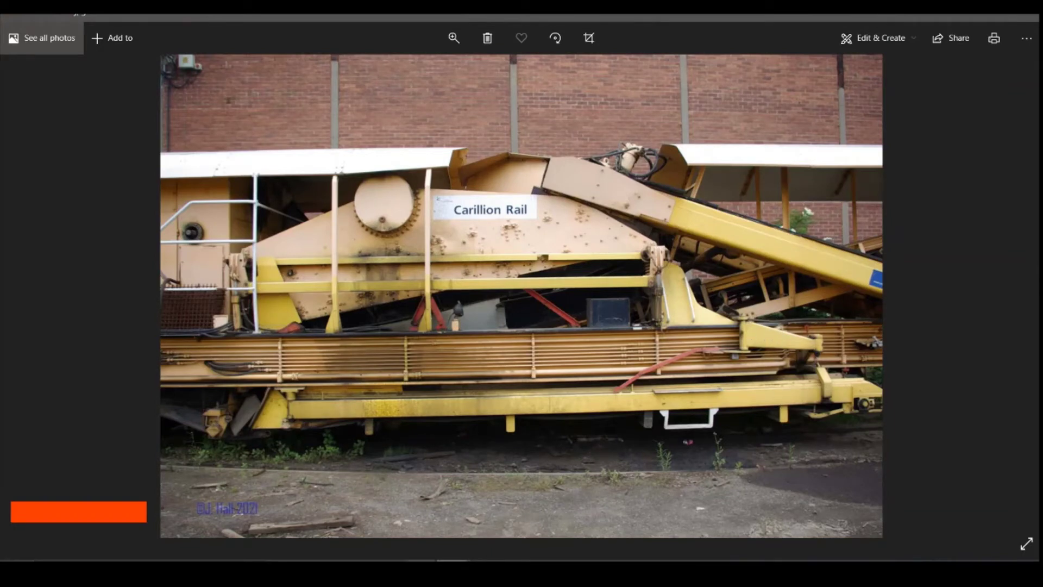
{"action": "left_click", "coordinate": [420, 560]}
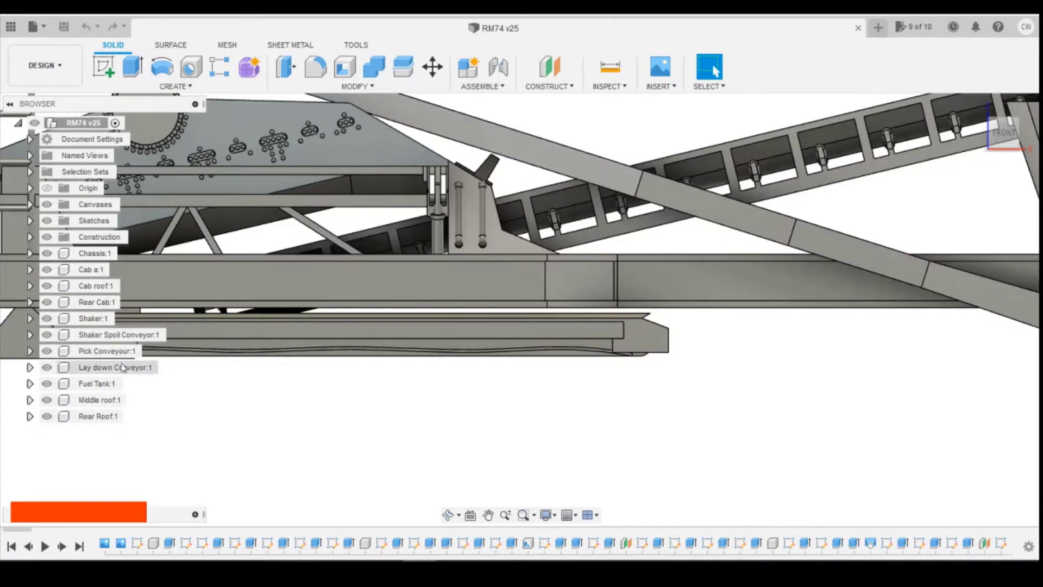
Activate the Lay down Conveyor component and check its side beam against the reference photo
{"action": "left_click", "coordinate": [165, 367]}
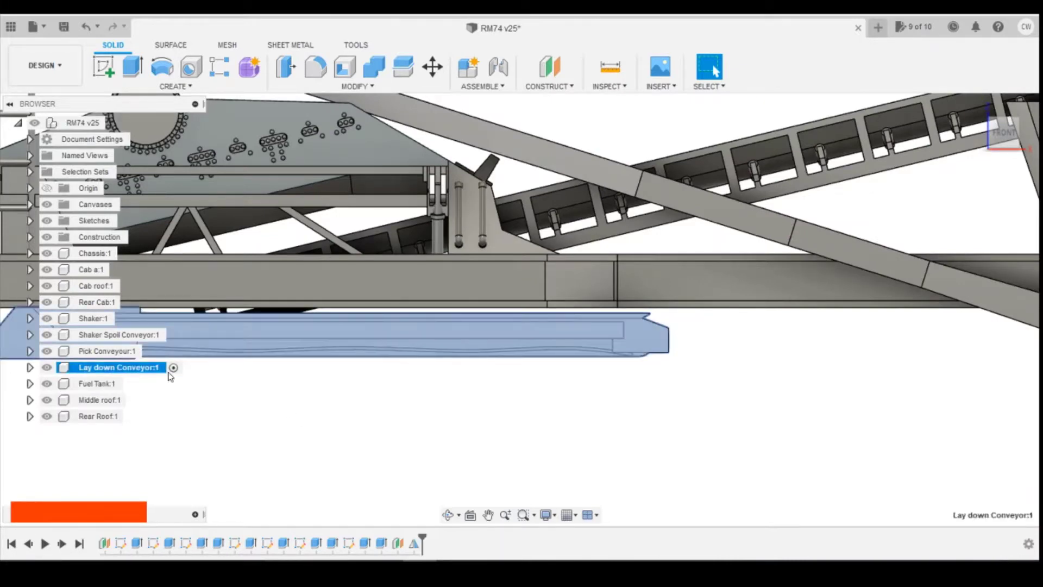
{"action": "left_click", "coordinate": [131, 119]}
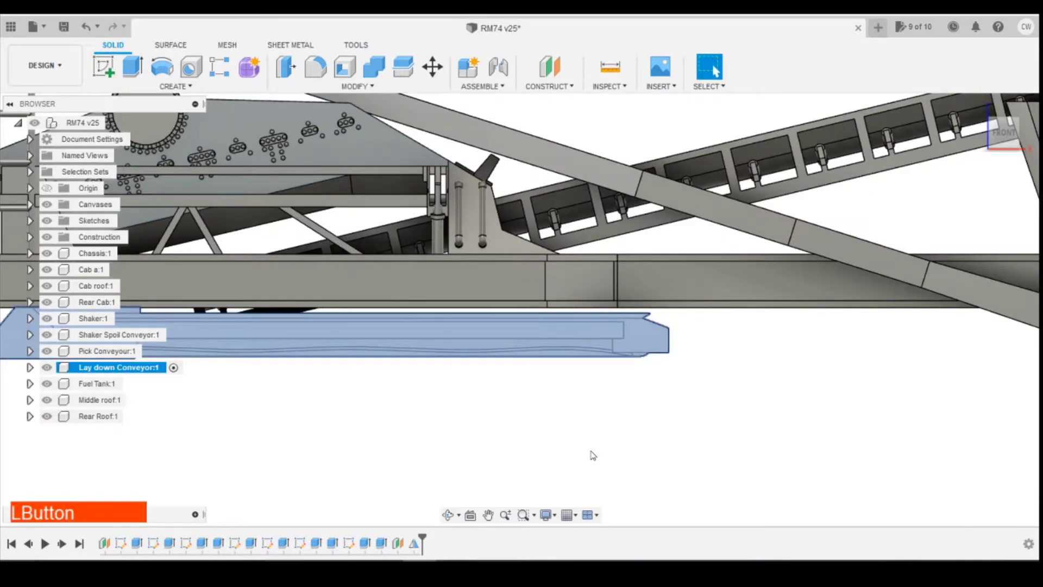
{"action": "left_click", "coordinate": [104, 66]}
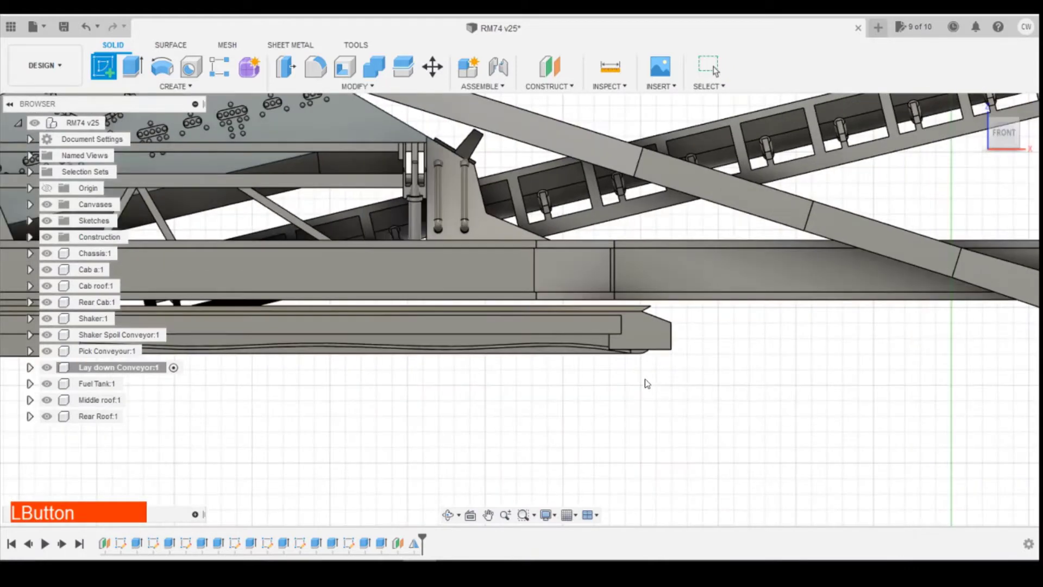
{"action": "scroll", "coordinate": [645, 379], "scroll_direction": "up", "scroll_amount": 1}
{"action": "left_click_drag", "start_coordinate": [1003, 133], "coordinate": [1027, 134]}
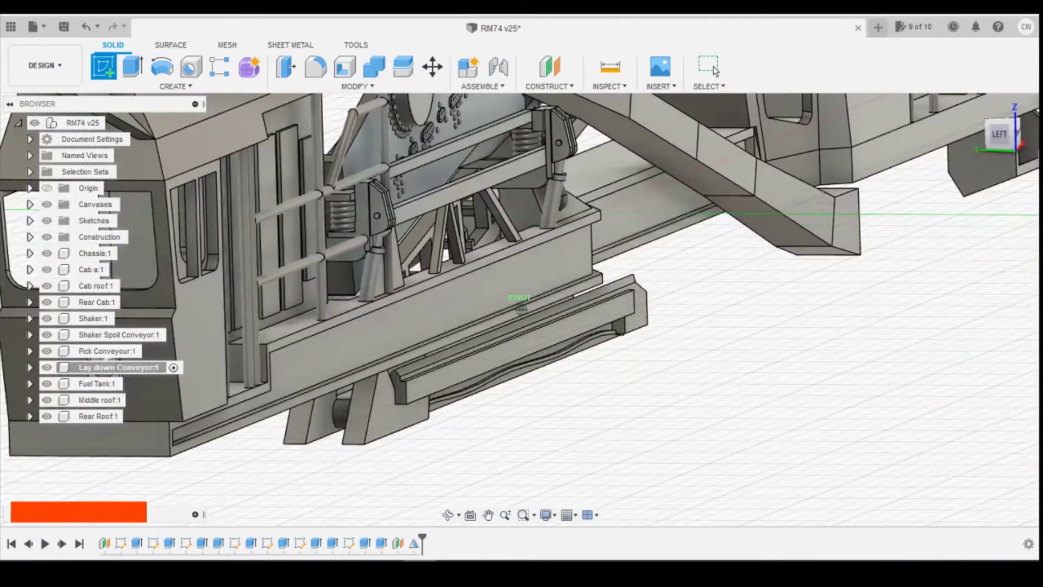
{"action": "left_click", "coordinate": [455, 564]}
{"action": "left_click", "coordinate": [548, 508]}
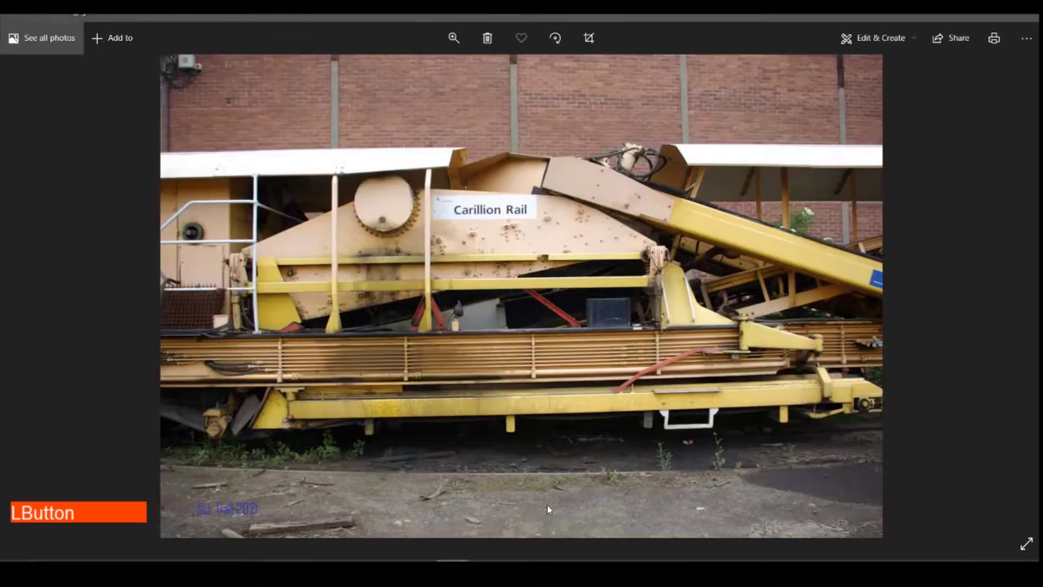
{"action": "left_click", "coordinate": [455, 564]}
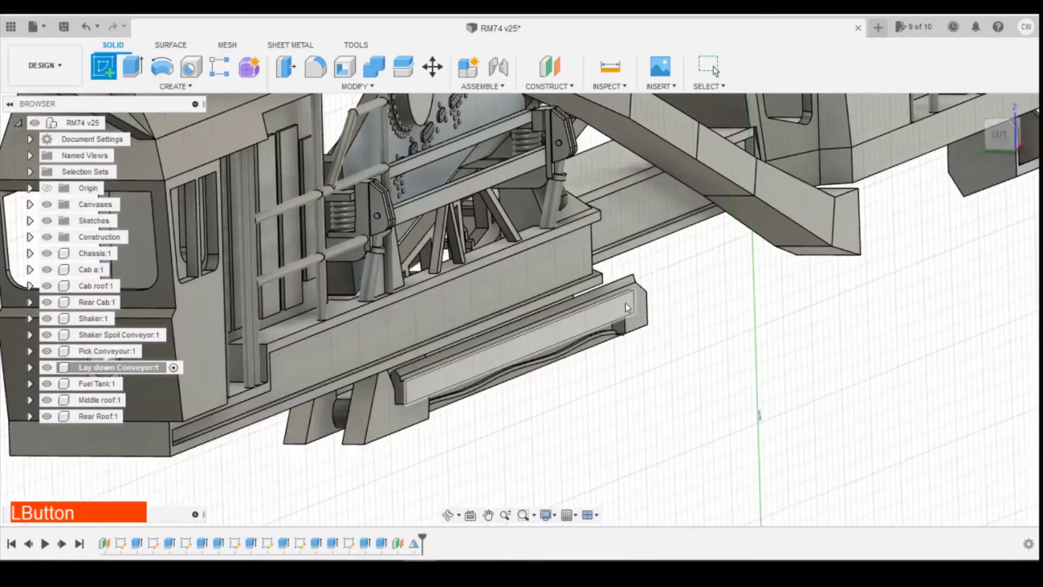
Create a construction plane offset -0.1 mm from the outer face of the conveyor's side beam
{"action": "left_click", "coordinate": [554, 65]}
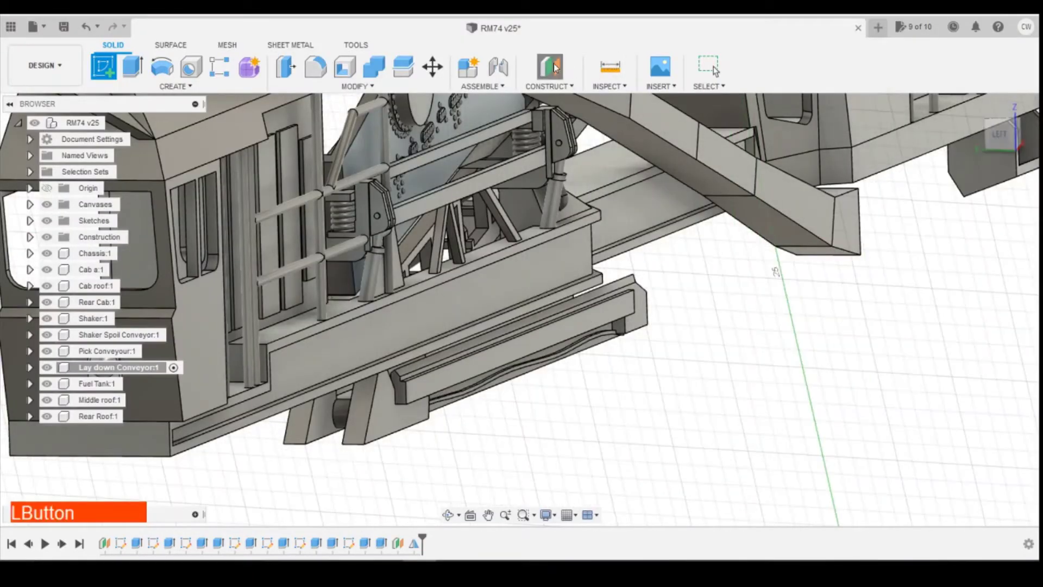
{"action": "left_click", "coordinate": [610, 314]}
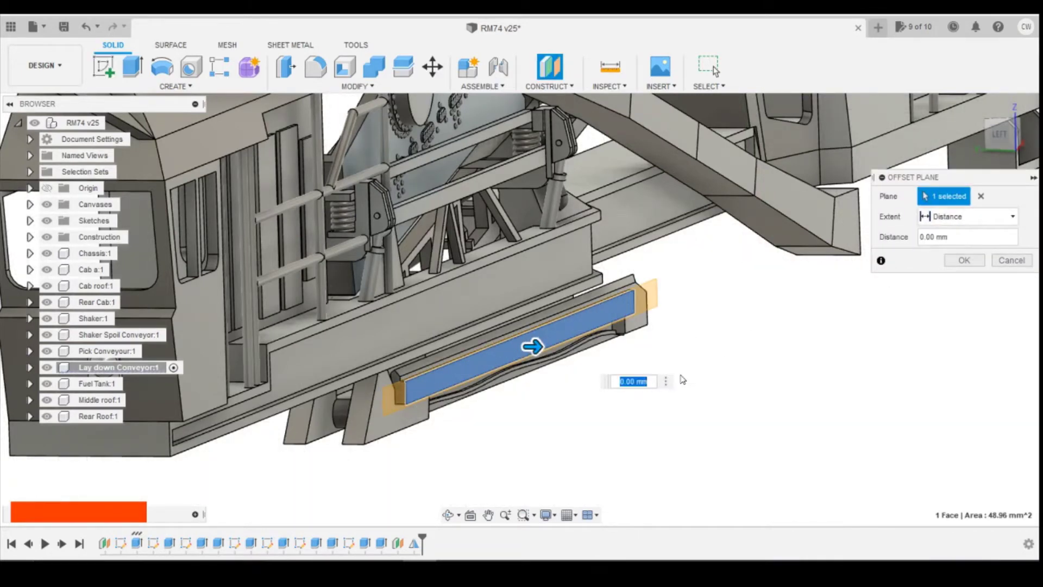
{"action": "type", "text": "-0.1"}
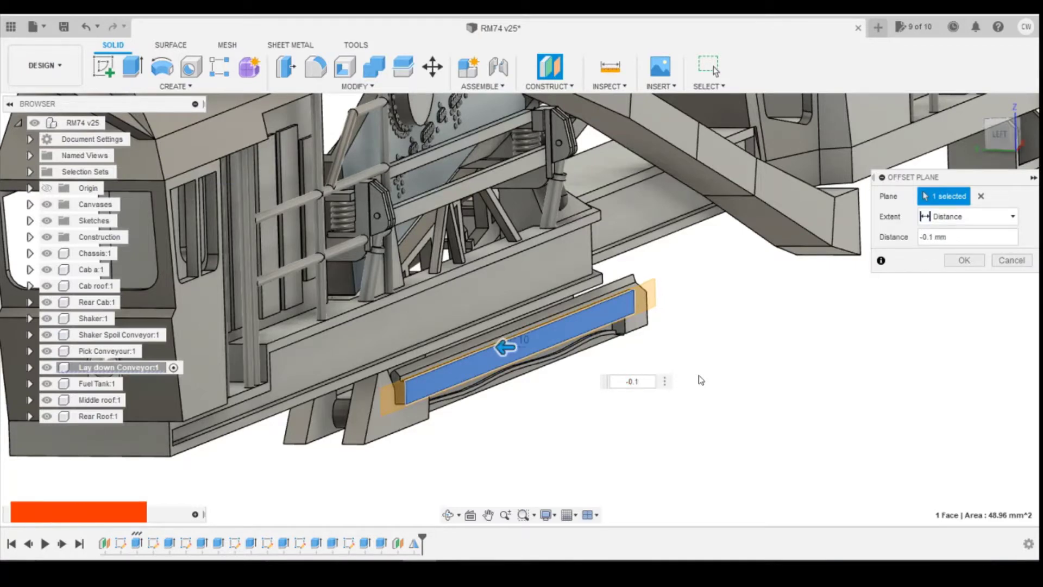
{"action": "key", "text": "Return"}
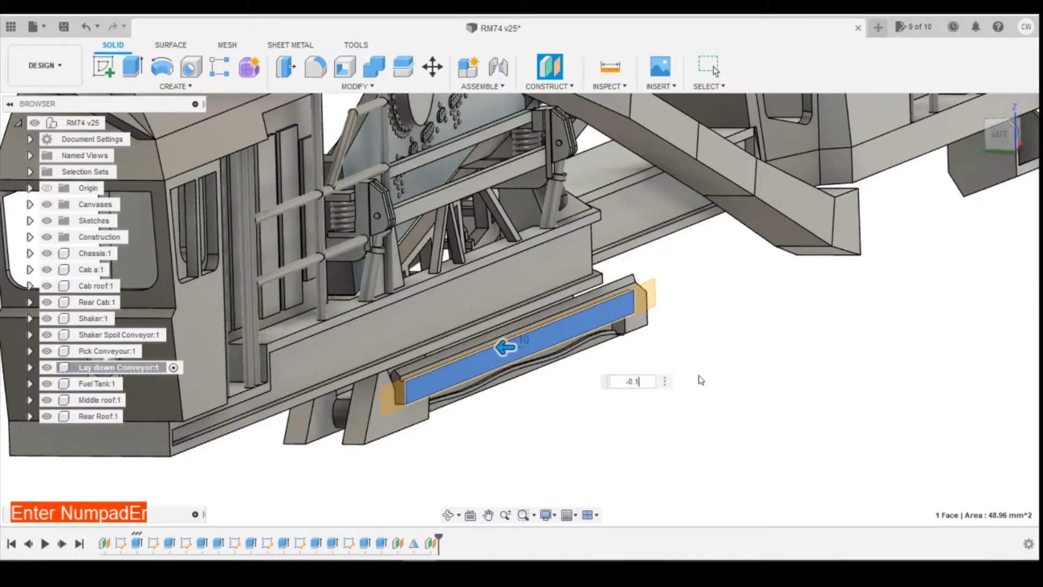
Start a sketch on the new offset plane and check the small brackets beneath the conveyor in the reference photo
{"action": "left_click", "coordinate": [103, 66]}
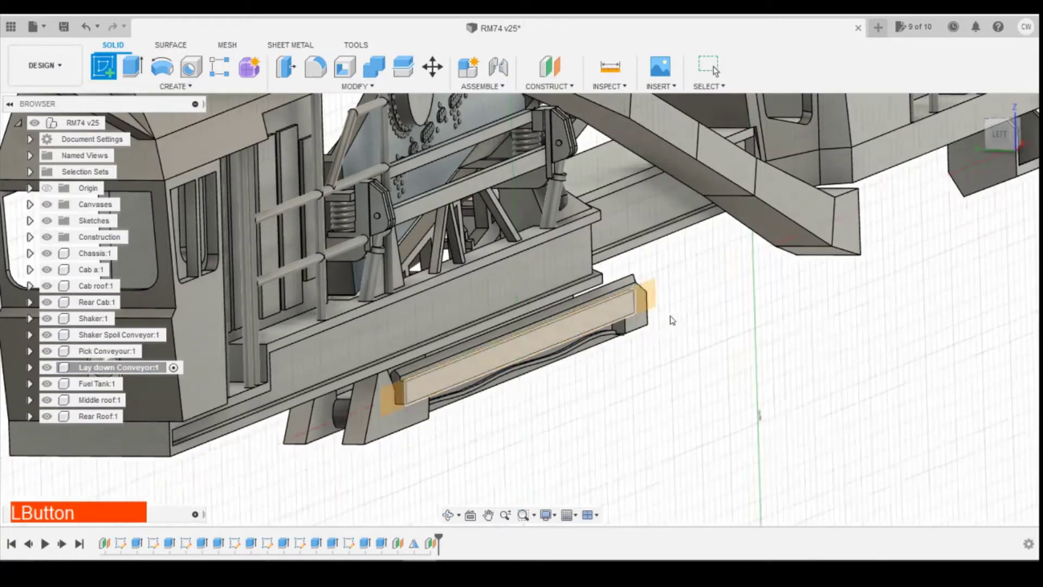
{"action": "left_click", "coordinate": [650, 297]}
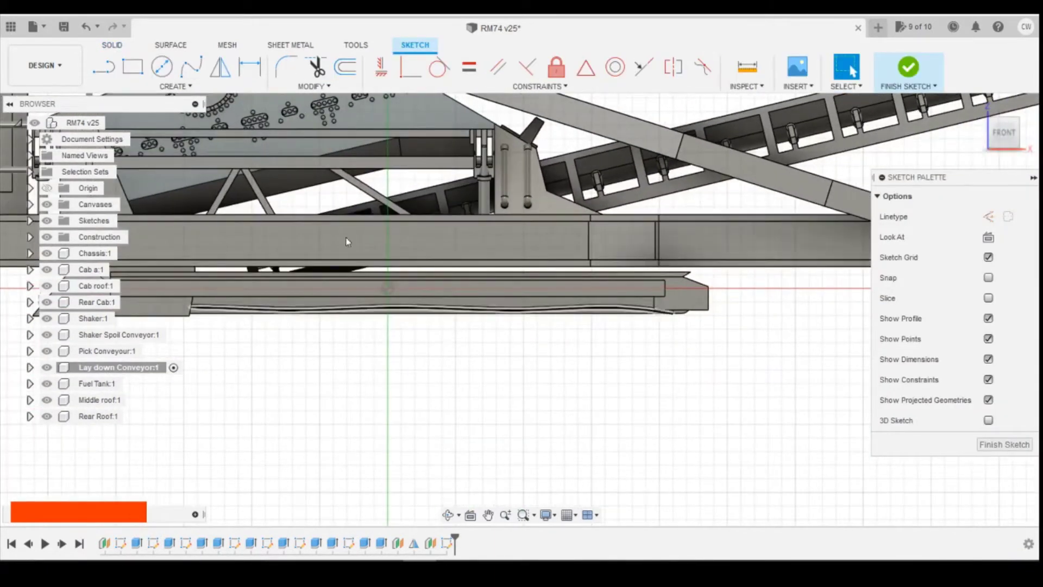
{"action": "left_click", "coordinate": [454, 569]}
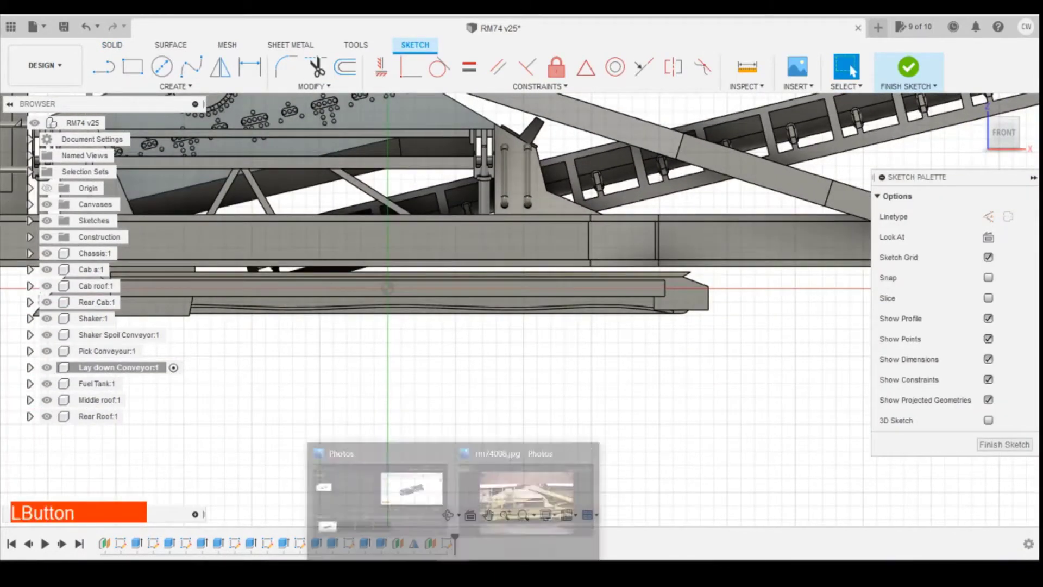
{"action": "left_click", "coordinate": [529, 494]}
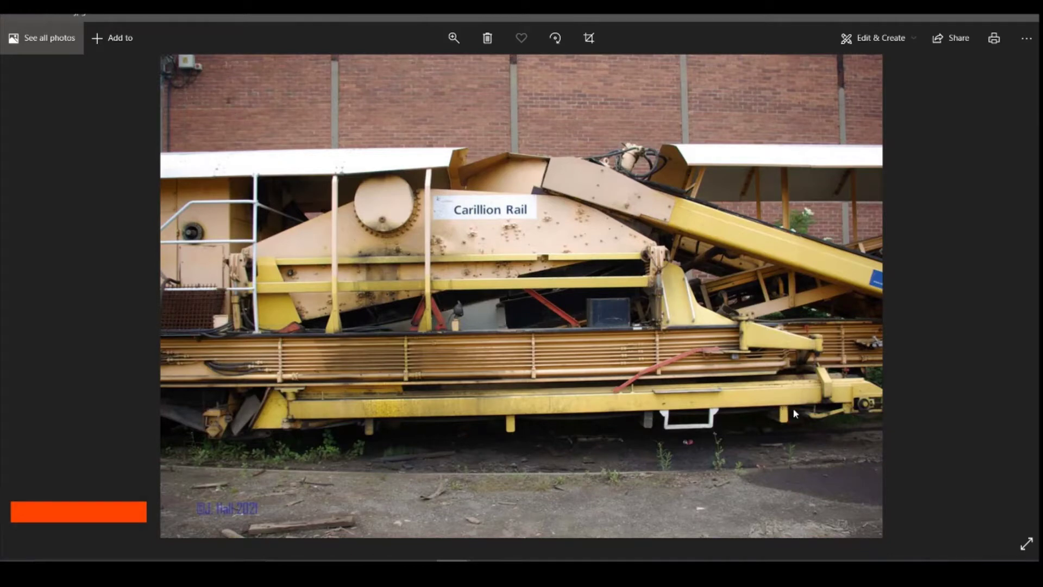
{"action": "left_click", "coordinate": [421, 569]}
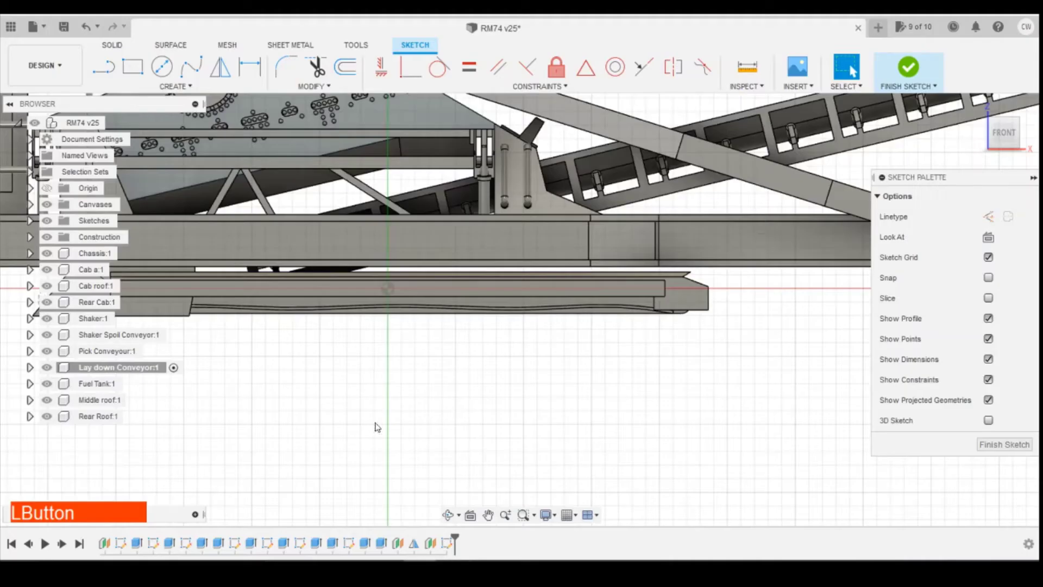
Project the outer face of the conveyor's side beam into the sketch
{"action": "left_click", "coordinate": [132, 68]}
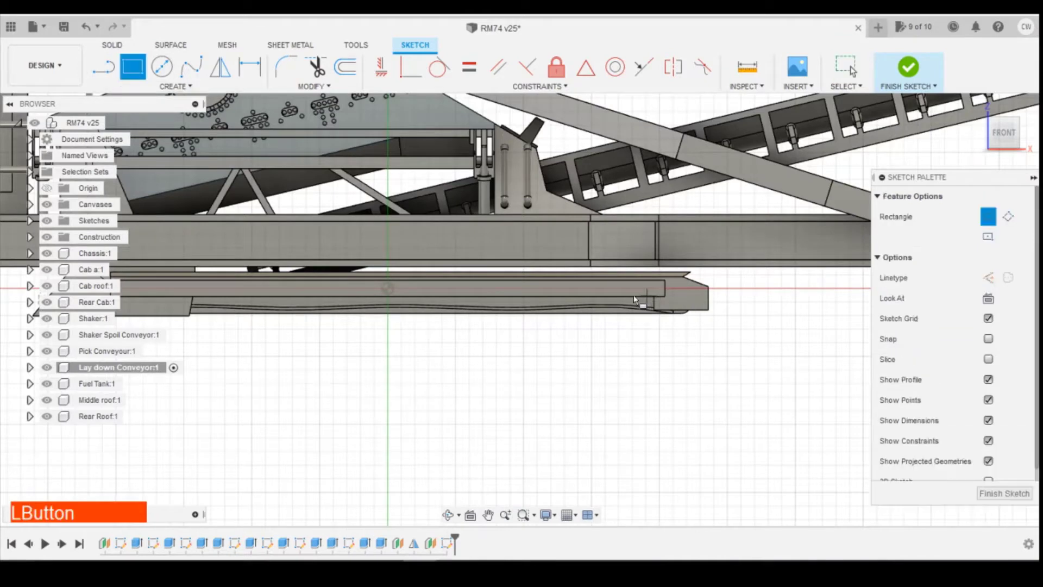
{"action": "scroll", "coordinate": [630, 296], "scroll_direction": "up", "scroll_amount": 2}
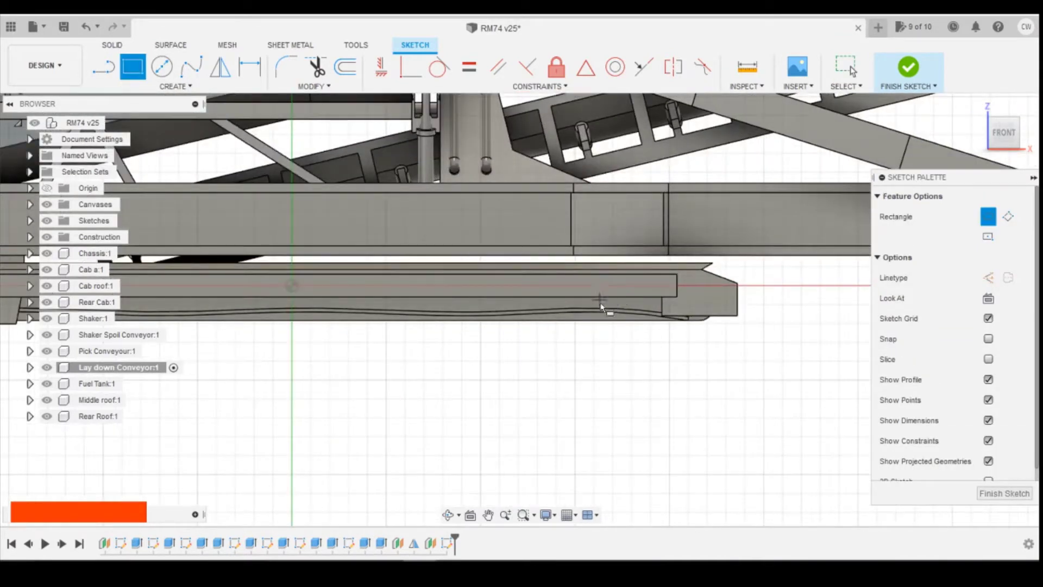
{"action": "key", "text": "Escape"}
{"action": "key", "text": "p"}
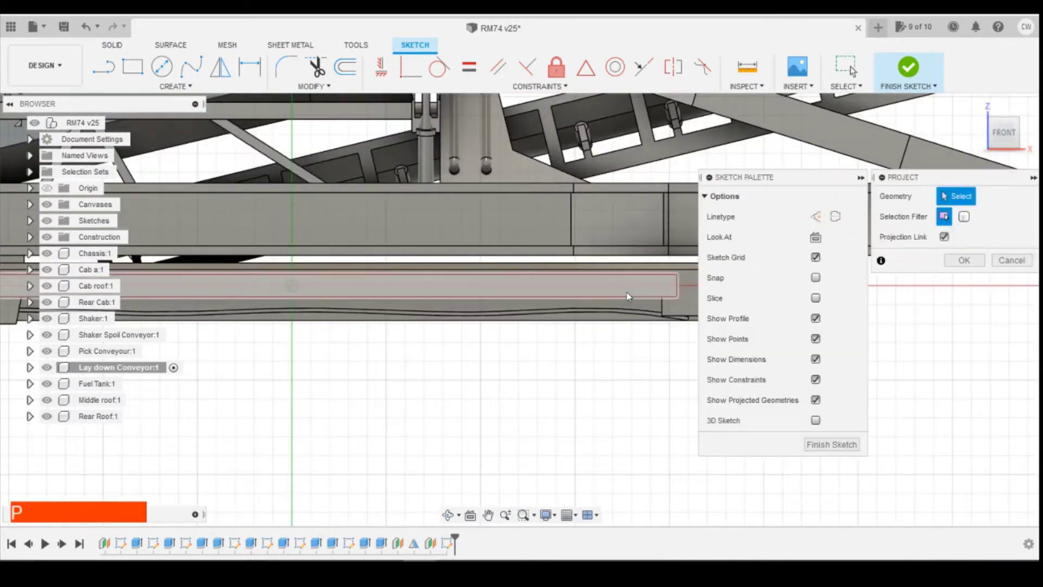
{"action": "left_click", "coordinate": [625, 294]}
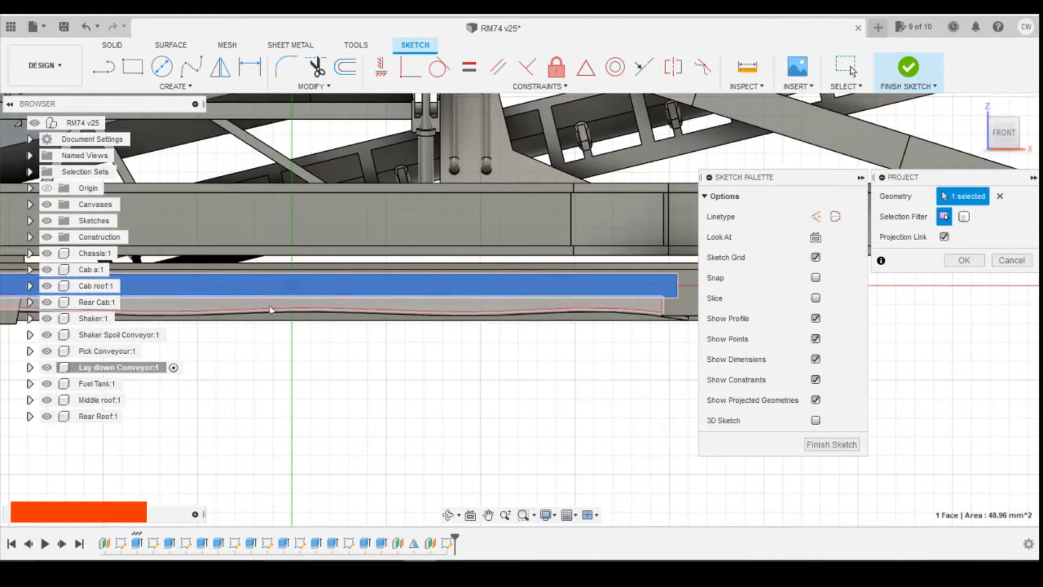
{"action": "left_click", "coordinate": [957, 260]}
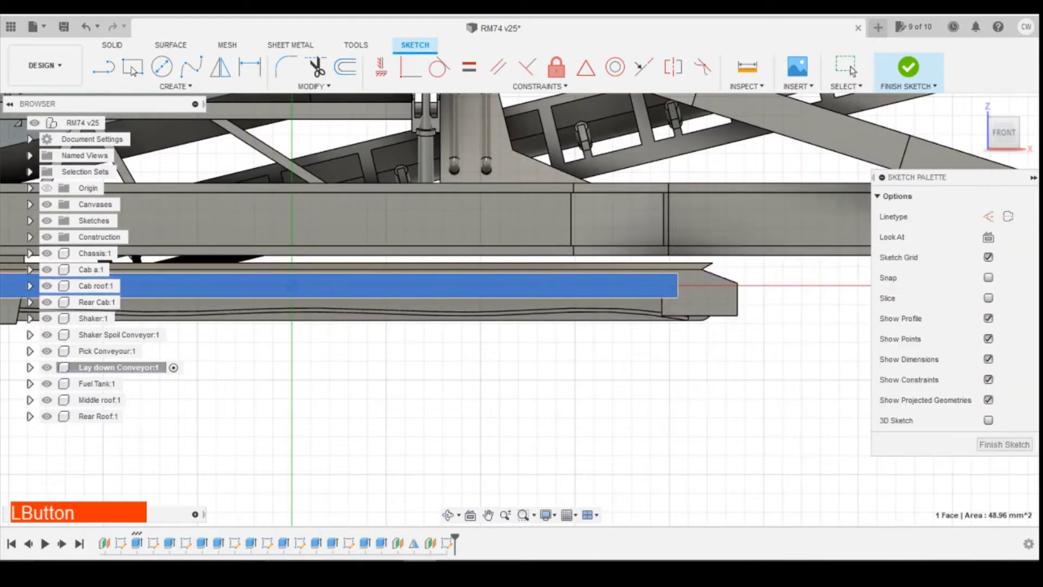
Sketch a rectangle 1.2 mm wide and 1.5 mm high hanging from the projected beam's lower edge near its right end
{"action": "left_click", "coordinate": [132, 67]}
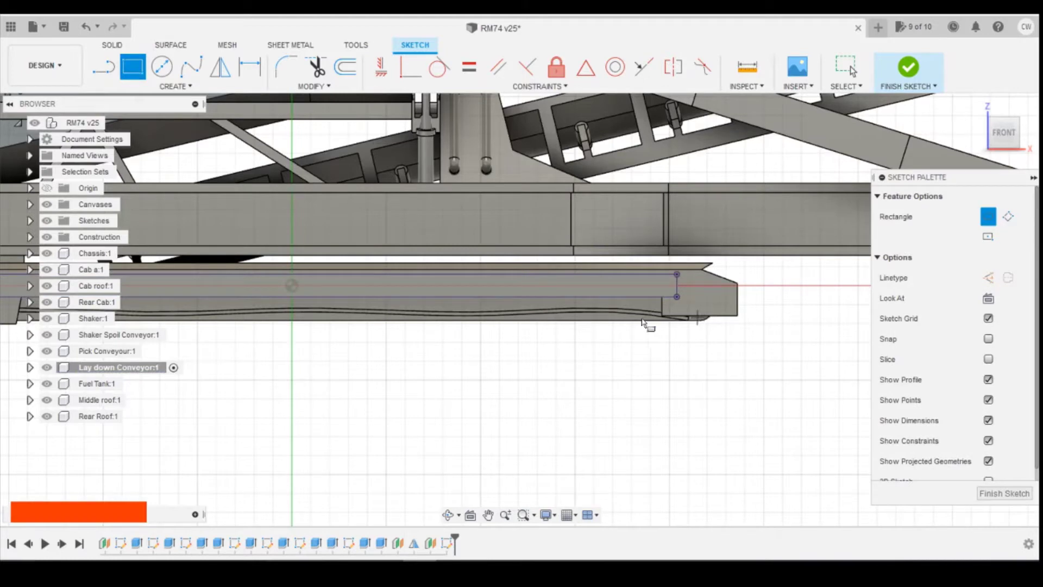
{"action": "left_click", "coordinate": [613, 296]}
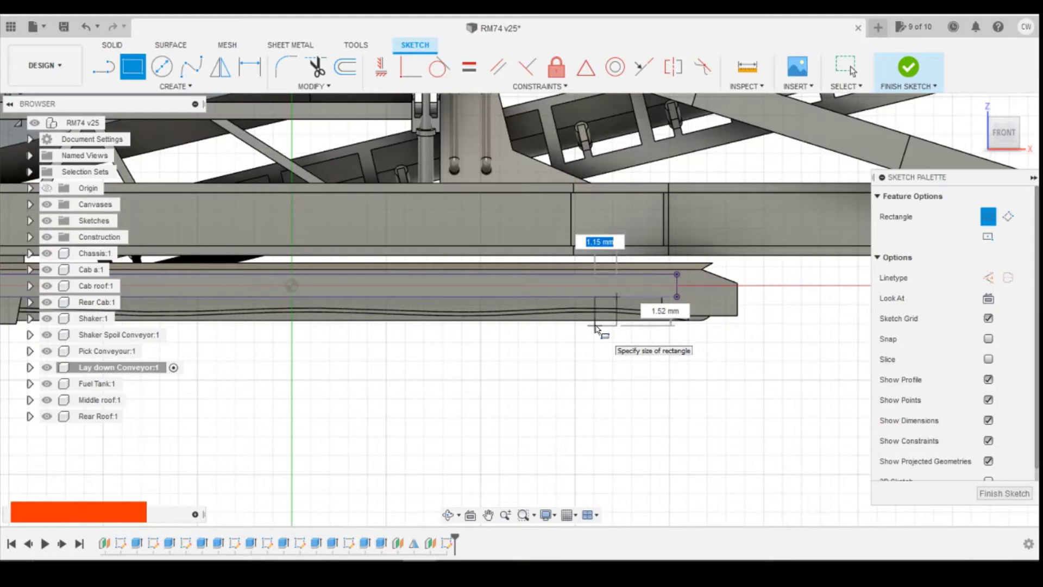
{"action": "type", "text": "1.2"}
{"action": "key", "text": "Tab"}
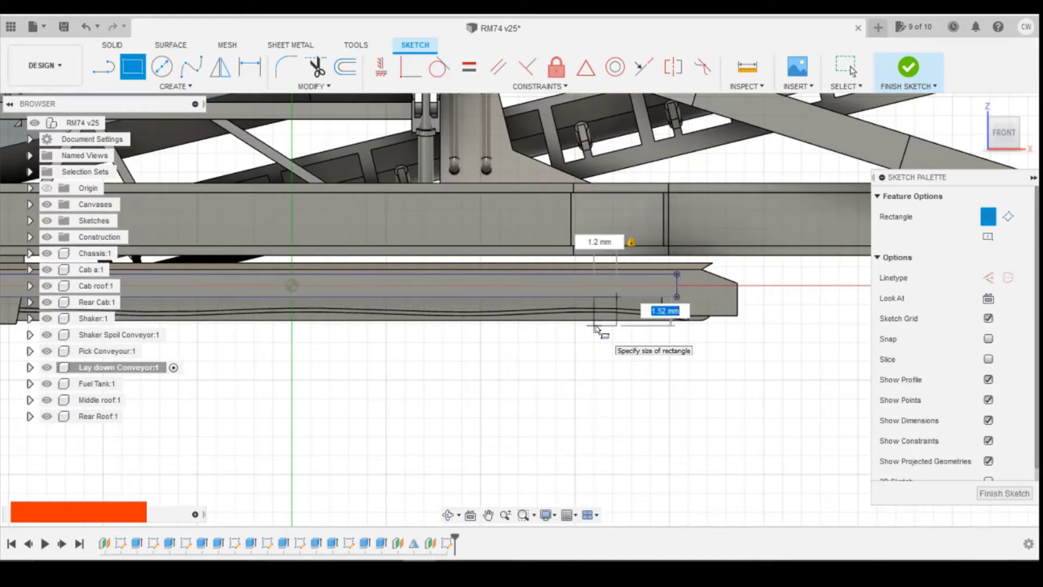
{"action": "type", "text": "1.5"}
{"action": "key", "text": "Return"}
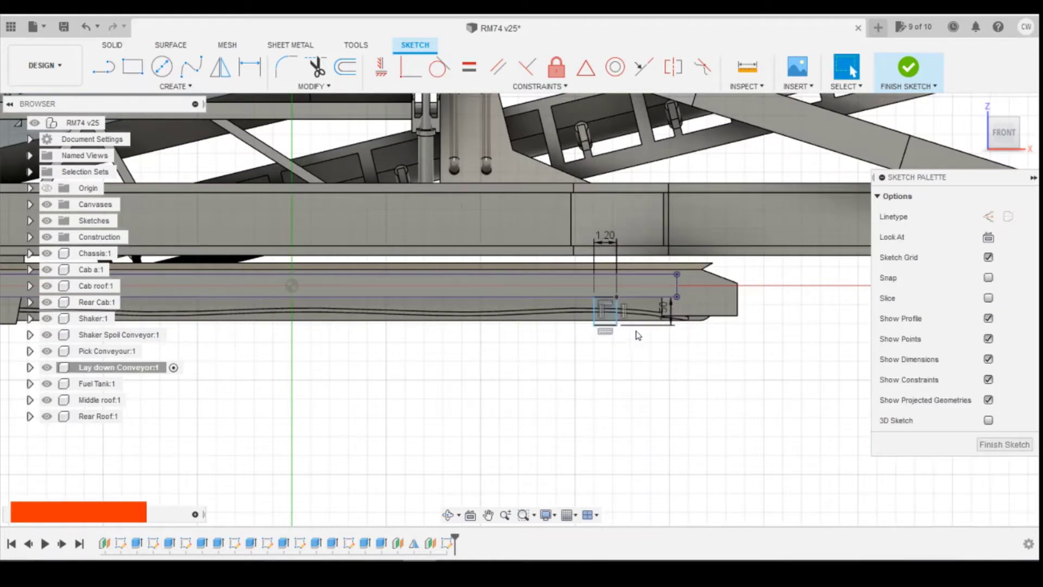
Dimension the horizontal distance from the rectangle's upper right corner to the projected beam's lower right corner as 3.2 mm
{"action": "scroll", "coordinate": [638, 335], "scroll_direction": "up", "scroll_amount": 2}
{"action": "key", "text": "d"}
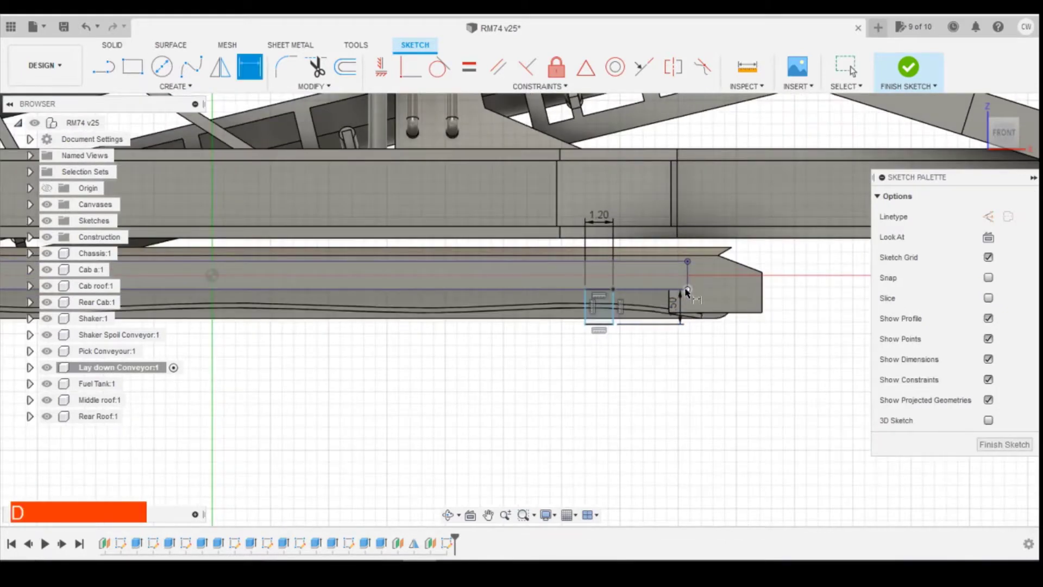
{"action": "left_click", "coordinate": [613, 289]}
{"action": "left_click", "coordinate": [687, 289]}
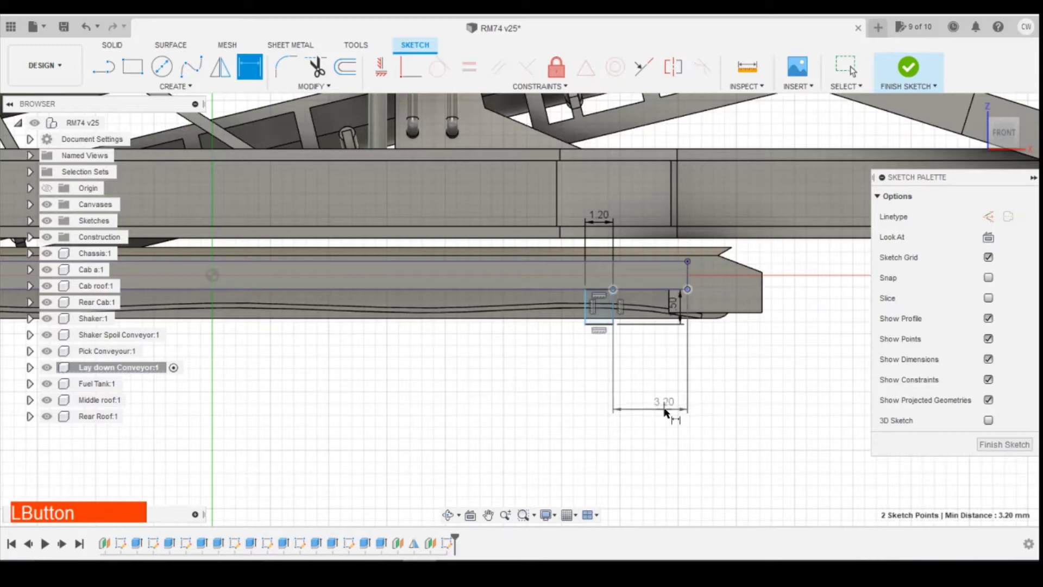
{"action": "left_click", "coordinate": [750, 423]}
{"action": "type", "text": "3.2"}
{"action": "key", "text": "Return"}
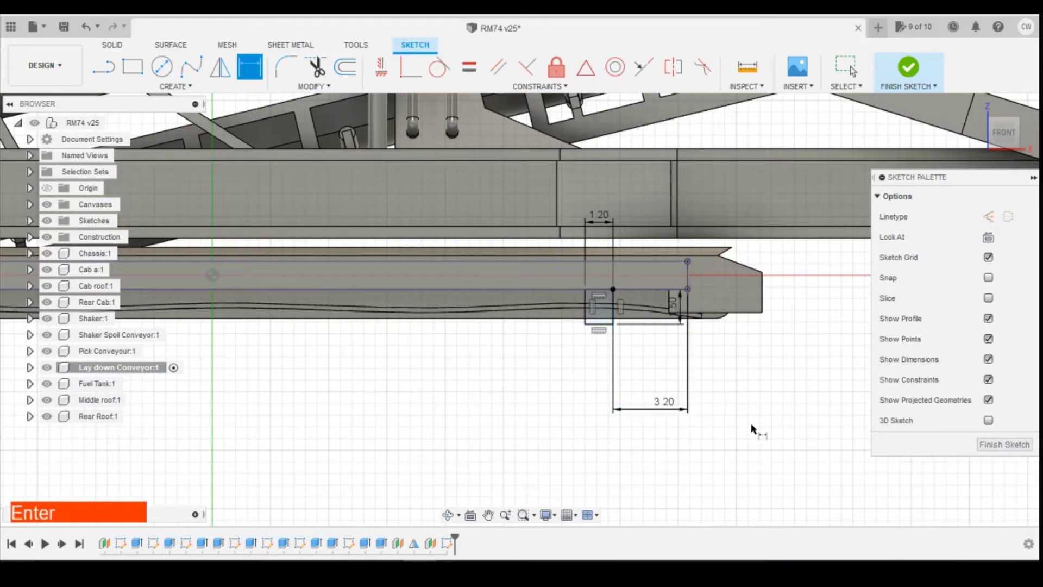
Check the bracket in the reference photo and set the sketched rectangle's width to 1 mm
{"action": "scroll", "coordinate": [720, 314], "scroll_direction": "up", "scroll_amount": 2}
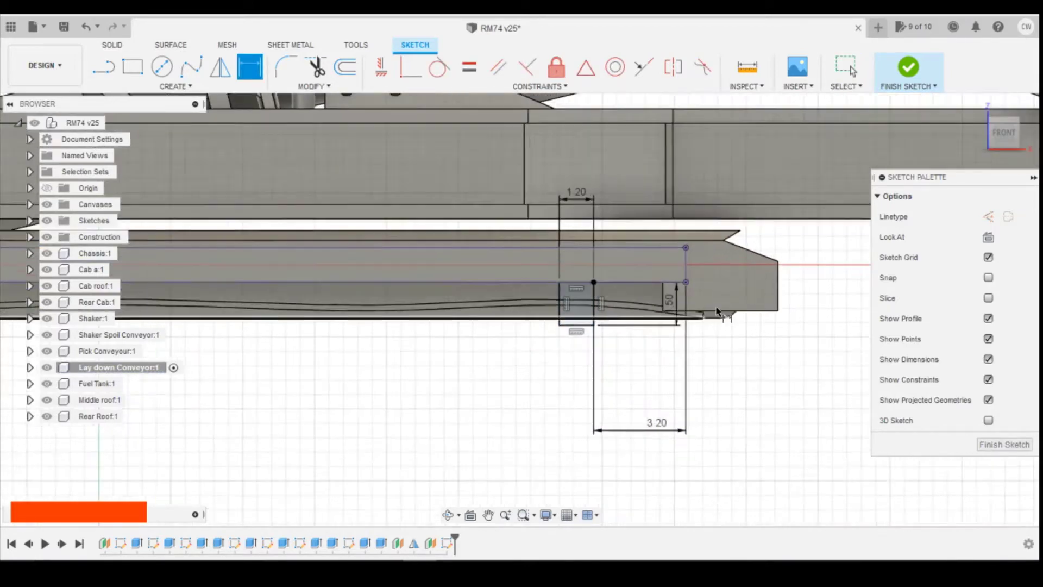
{"action": "left_click", "coordinate": [452, 562]}
{"action": "left_click", "coordinate": [539, 512]}
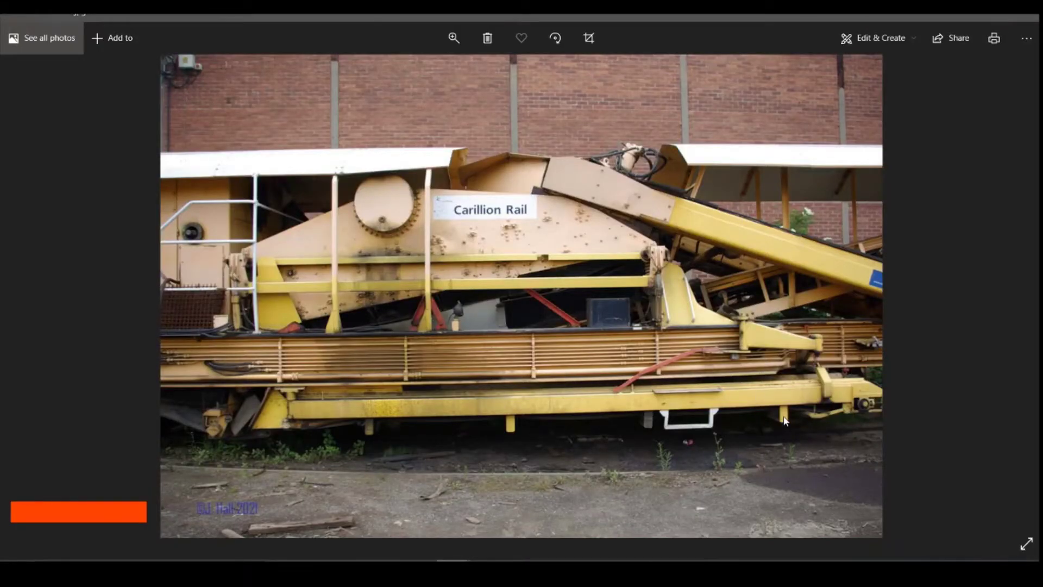
{"action": "left_click", "coordinate": [452, 562]}
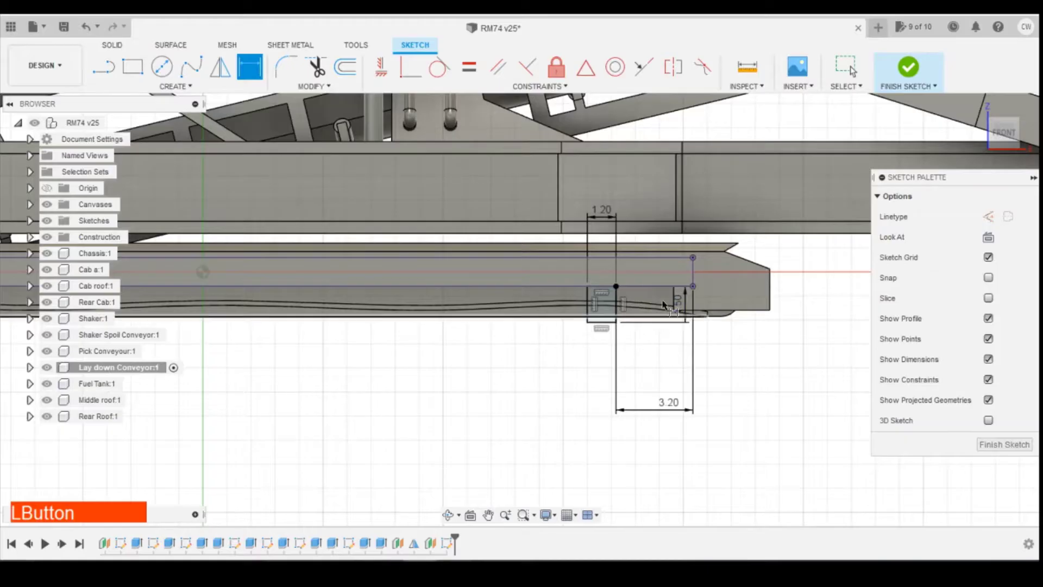
{"action": "double_click", "coordinate": [611, 213]}
{"action": "type", "text": "1"}
{"action": "key", "text": "Return"}
{"action": "key", "text": "Return"}
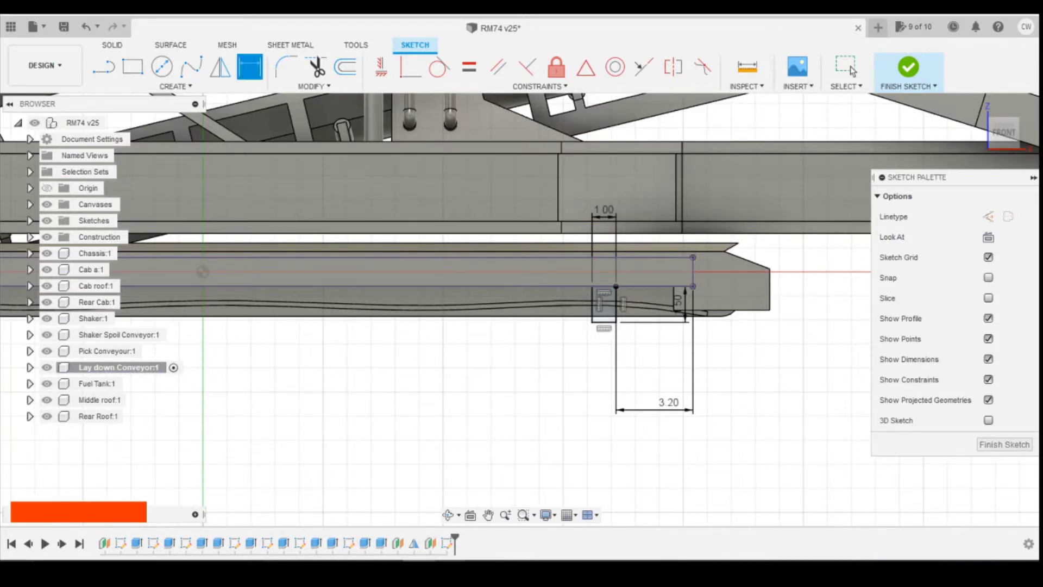
Check the reference photo again and set the rectangle's horizontal distance from the projected beam's corner to 3.4 mm
{"action": "mouse_move", "coordinate": [452, 562]}
{"action": "left_click", "coordinate": [525, 507]}
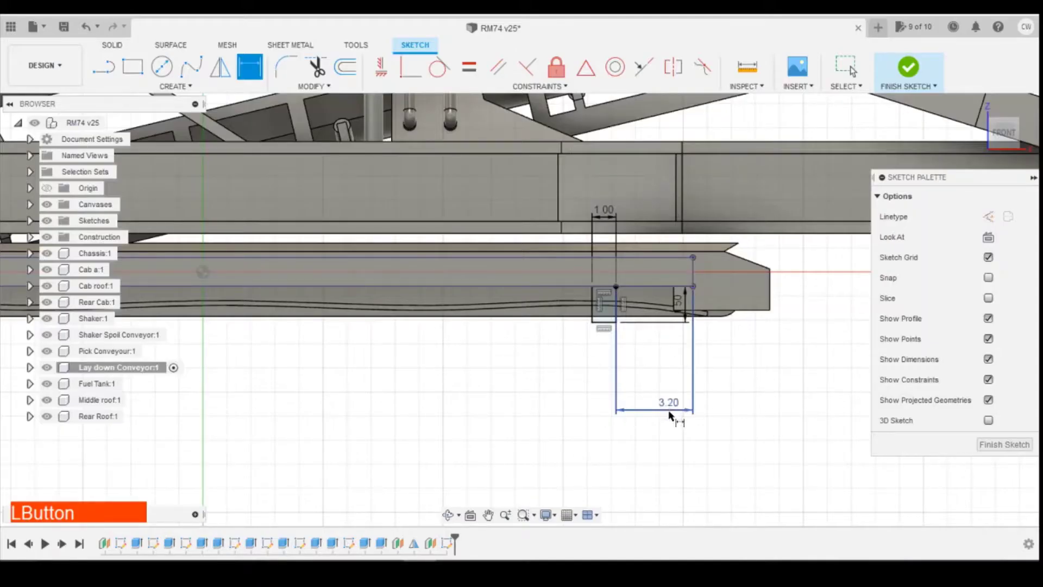
{"action": "double_click", "coordinate": [679, 411]}
{"action": "type", "text": "3"}
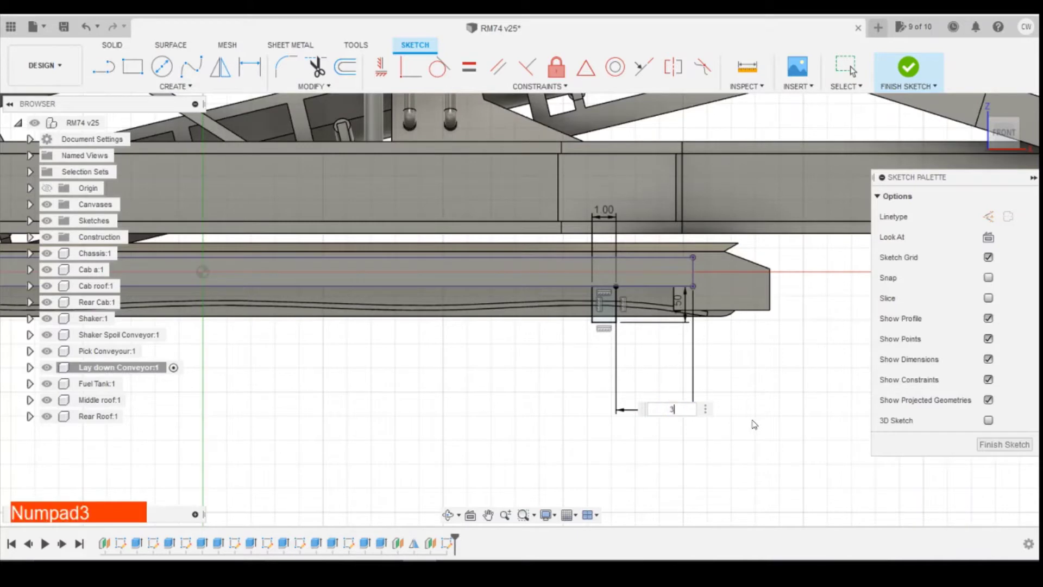
{"action": "type", "text": ".2"}
{"action": "key", "text": "BackSpace"}
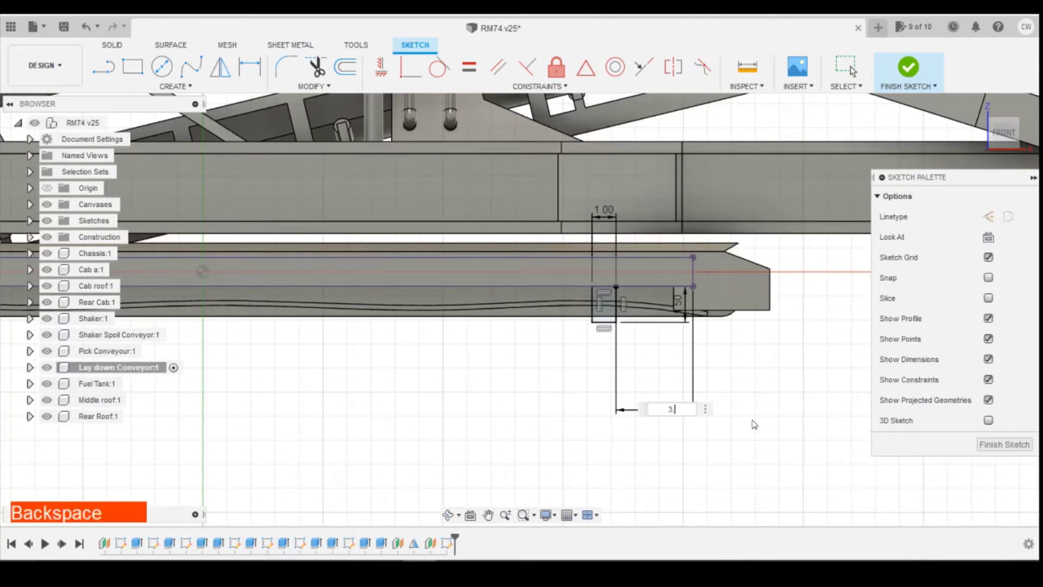
{"action": "type", "text": "4"}
{"action": "key", "text": "Return"}
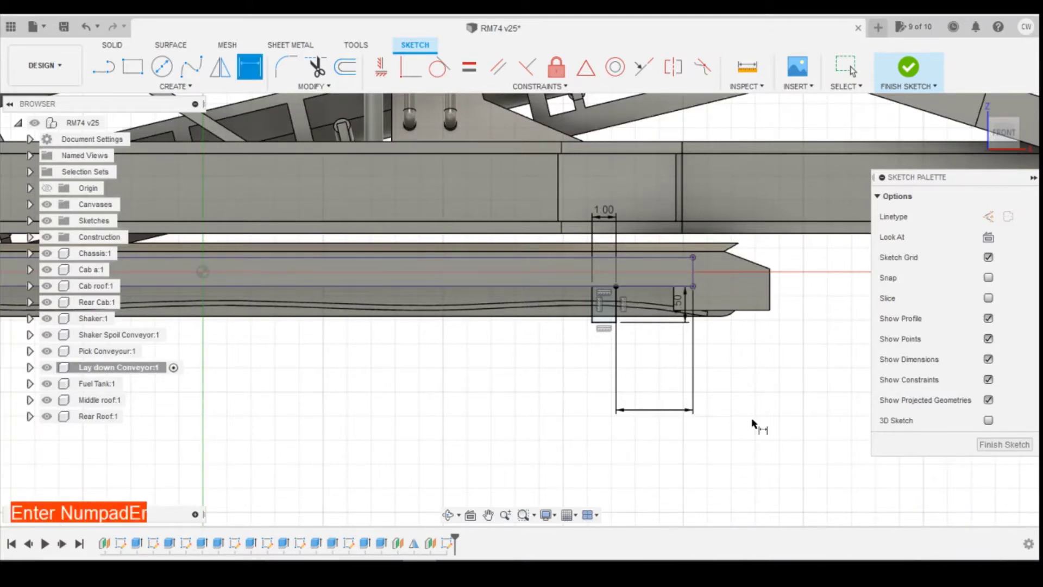
{"action": "scroll", "coordinate": [700, 394], "scroll_direction": "up", "scroll_amount": 2}
{"action": "key", "text": "Escape"}
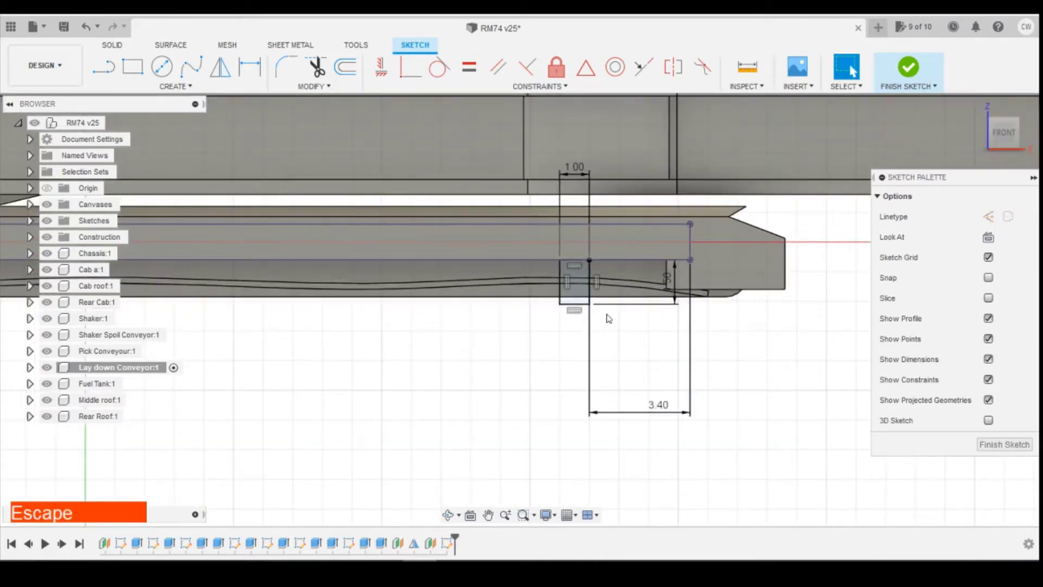
Extrude the bracket rectangle by -5.50 mm beneath the conveyor and join it to the existing body
{"action": "left_click", "coordinate": [572, 300]}
{"action": "right_click", "coordinate": [573, 298]}
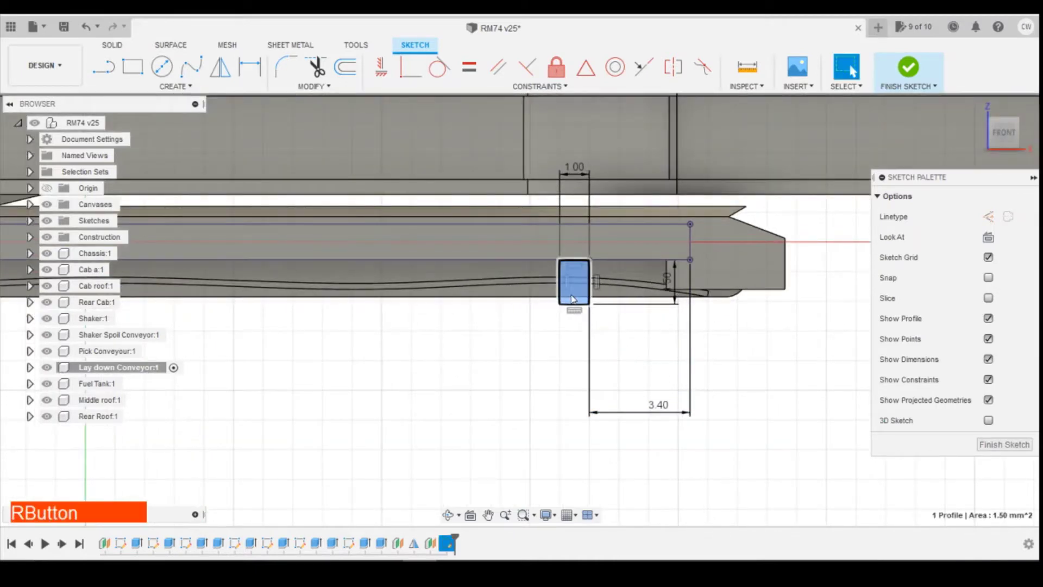
{"action": "left_click", "coordinate": [592, 364]}
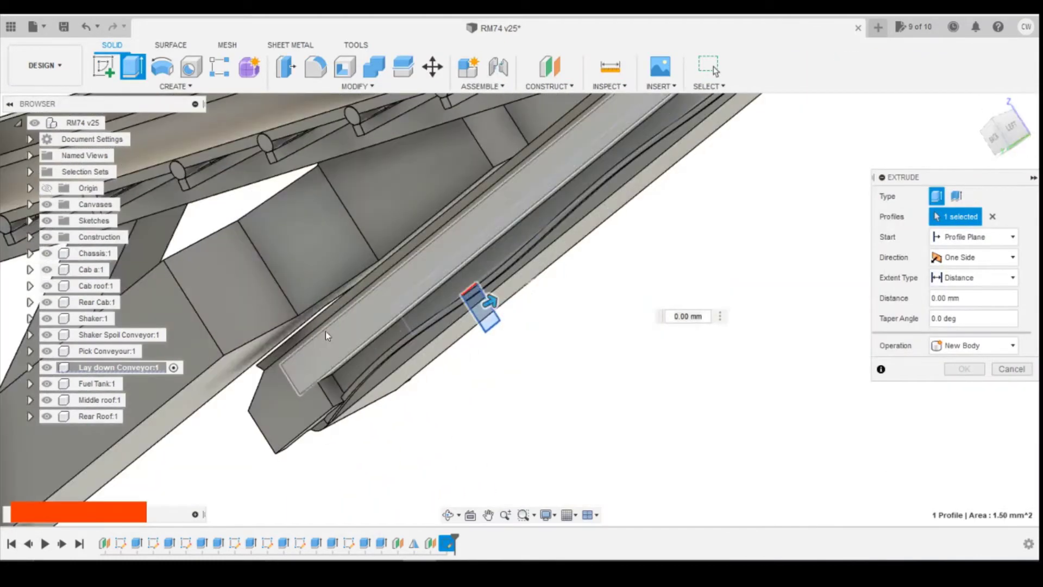
{"action": "left_click", "coordinate": [387, 360]}
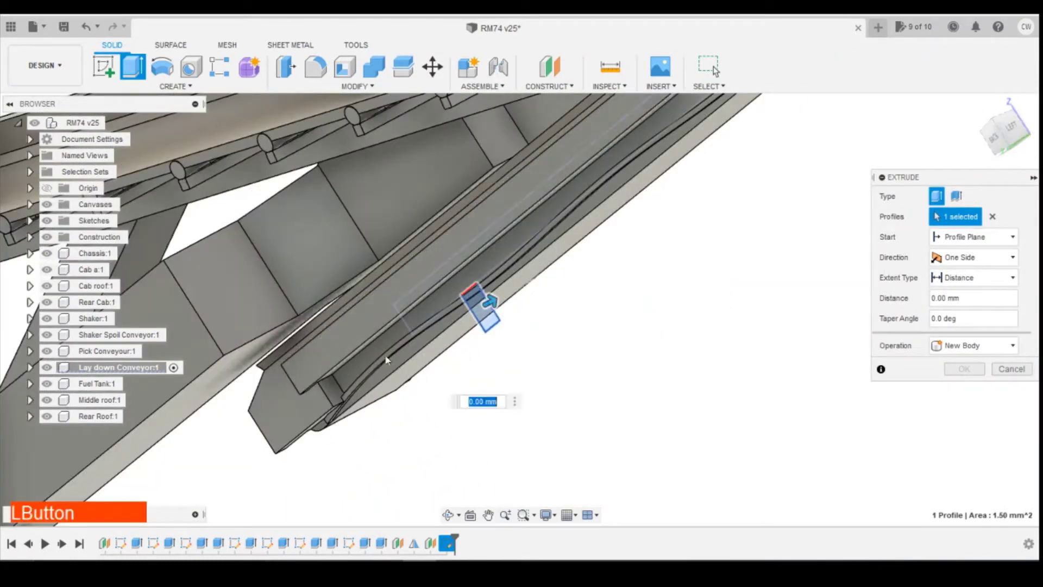
{"action": "left_click_drag", "start_coordinate": [356, 367], "coordinate": [358, 372]}
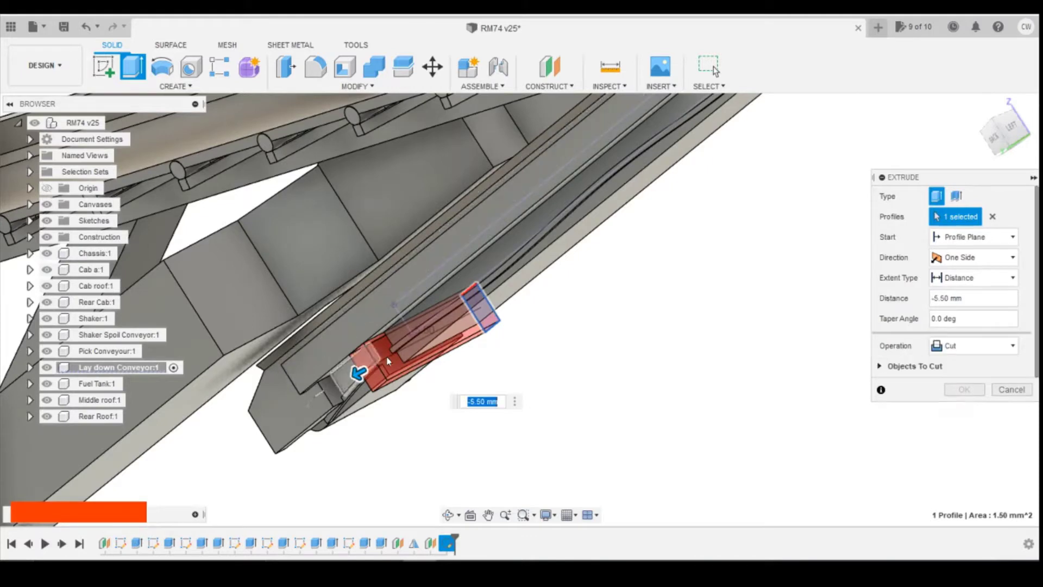
{"action": "left_click", "coordinate": [983, 345]}
{"action": "left_click", "coordinate": [970, 364]}
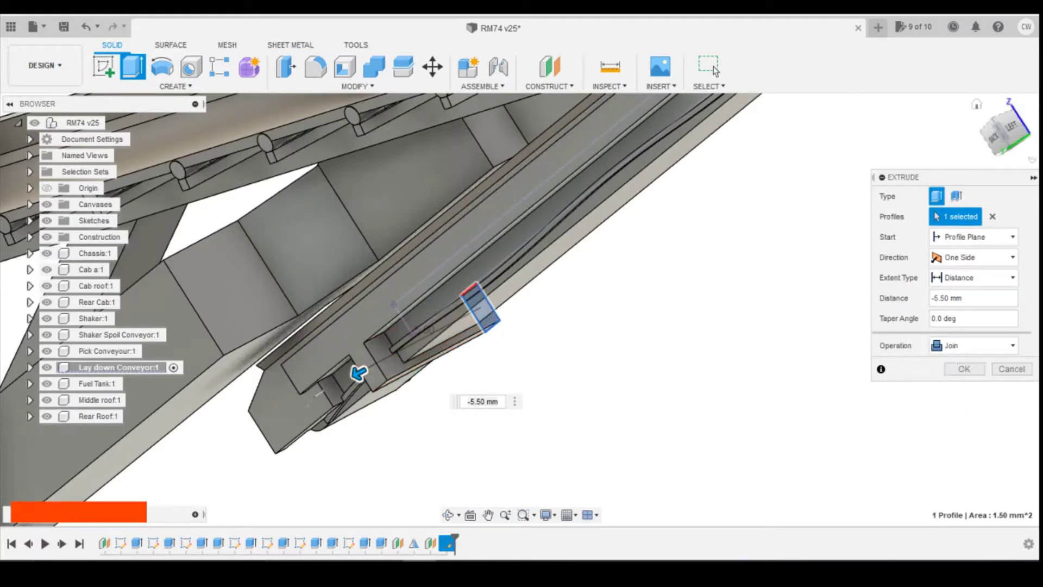
{"action": "left_click_drag", "start_coordinate": [1014, 128], "coordinate": [1004, 134]}
{"action": "left_click", "coordinate": [964, 369]}
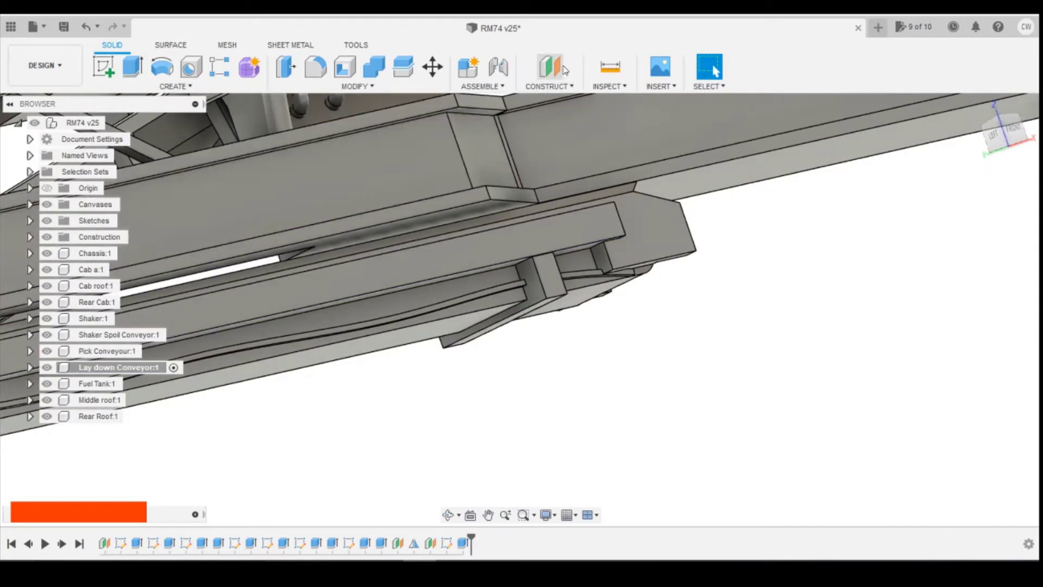
Create a construction plane offset -0.2 mm from the new bracket's outer face
{"action": "left_click", "coordinate": [549, 67]}
{"action": "left_click", "coordinate": [552, 274]}
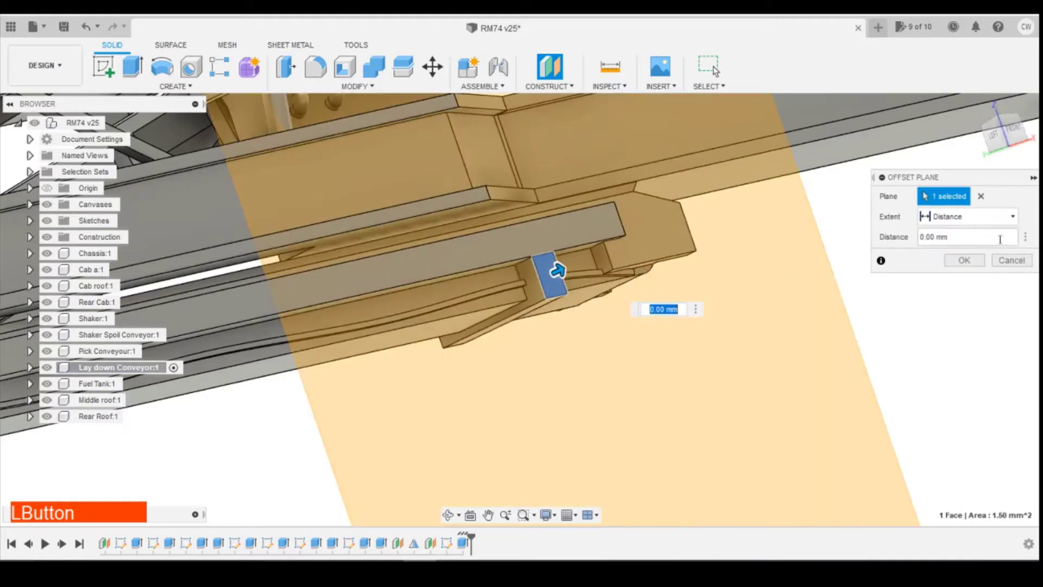
{"action": "type", "text": "-"}
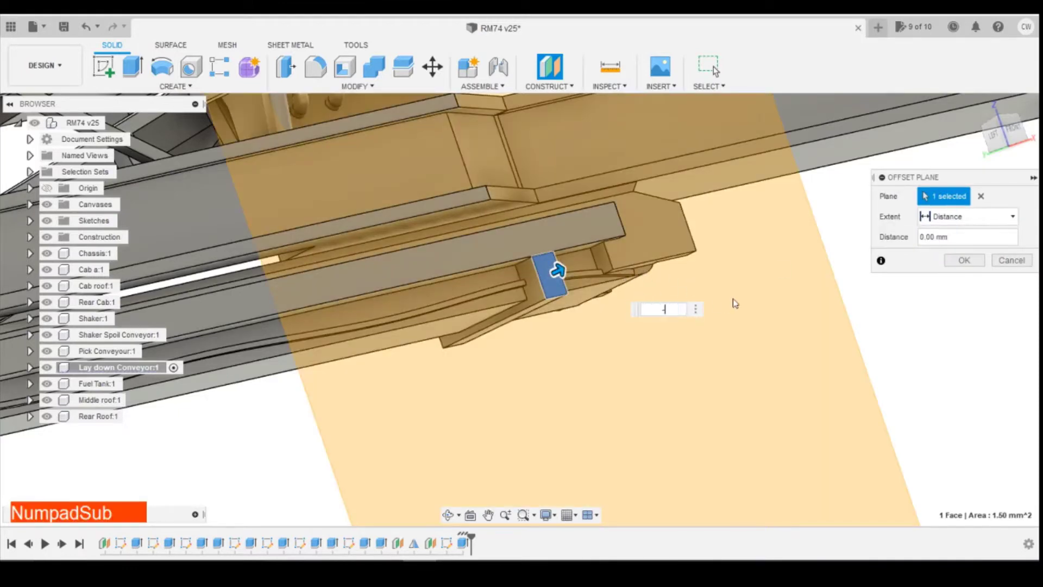
{"action": "type", "text": "0.2"}
{"action": "key", "text": "Return"}
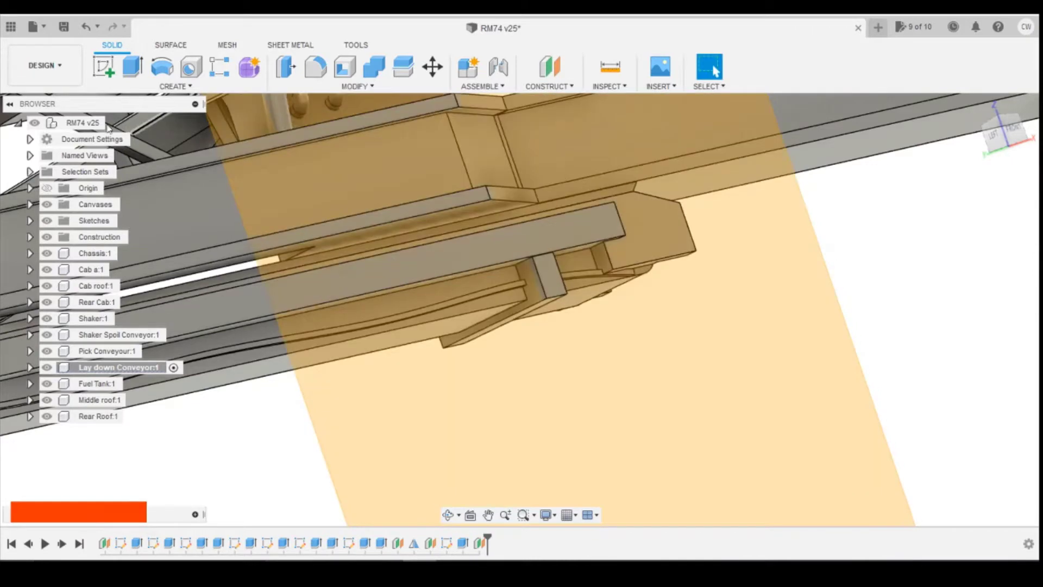
Start a sketch on the new offset plane and project the bracket's outer face into it
{"action": "left_click", "coordinate": [105, 66]}
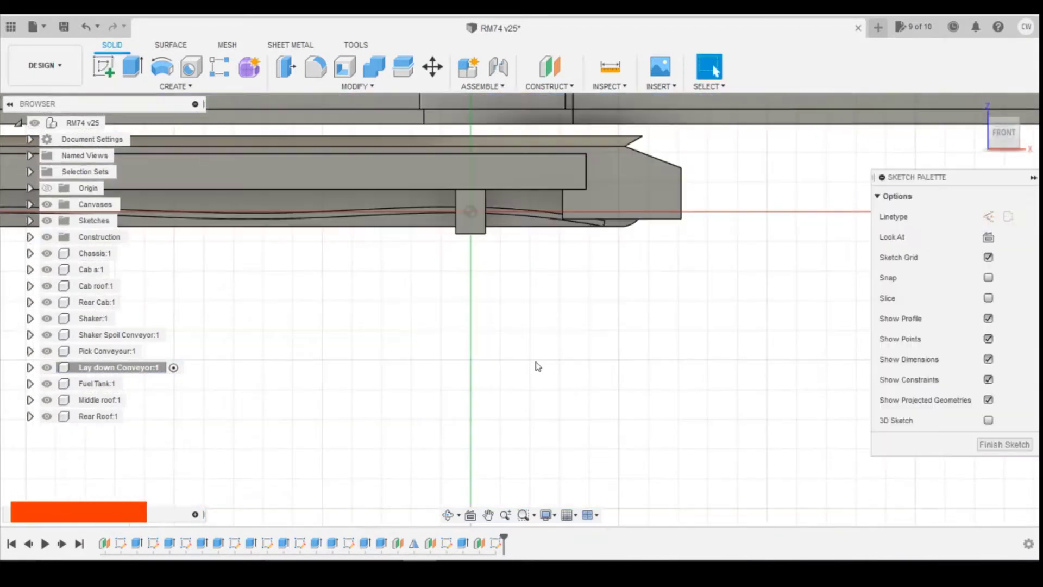
{"action": "key", "text": "p"}
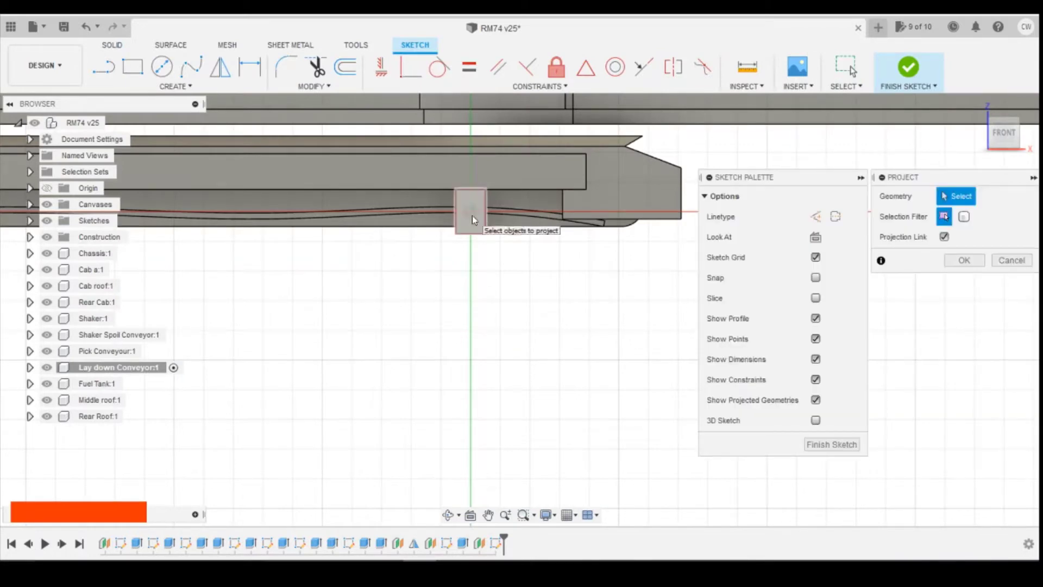
{"action": "left_click", "coordinate": [472, 216]}
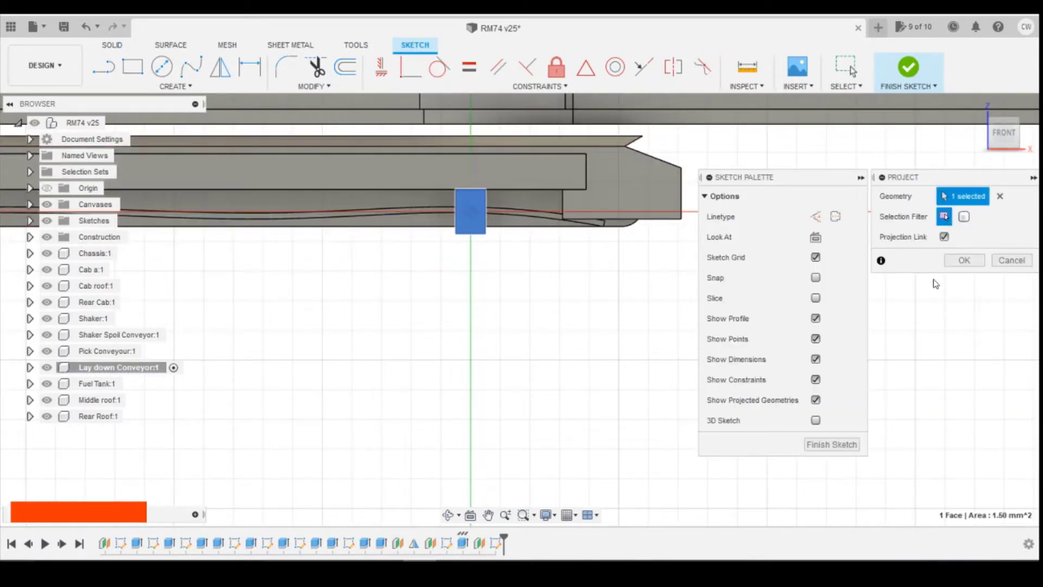
{"action": "left_click", "coordinate": [964, 260]}
{"action": "left_click", "coordinate": [161, 66]}
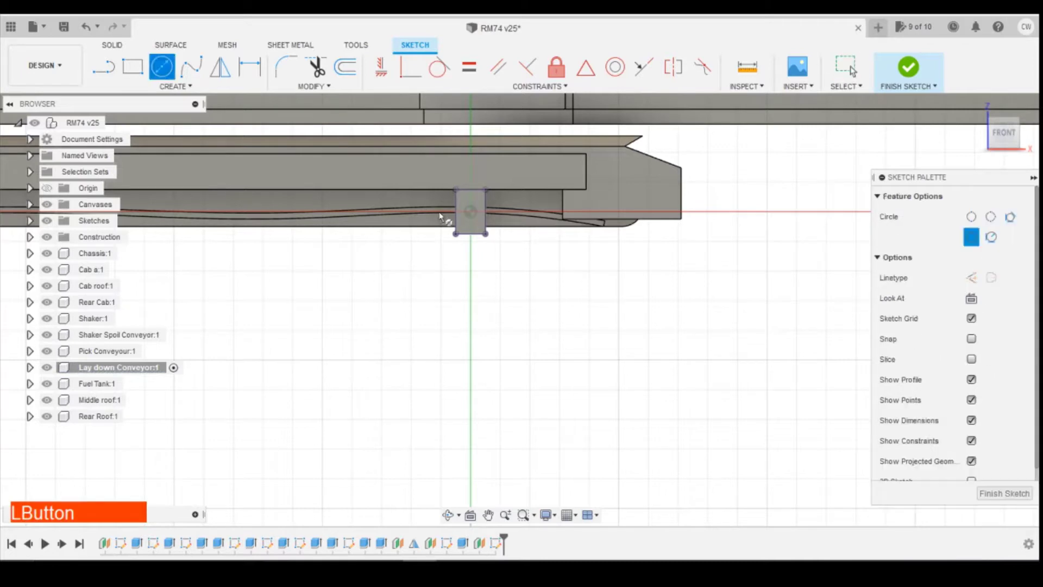
{"action": "left_click", "coordinate": [470, 212]}
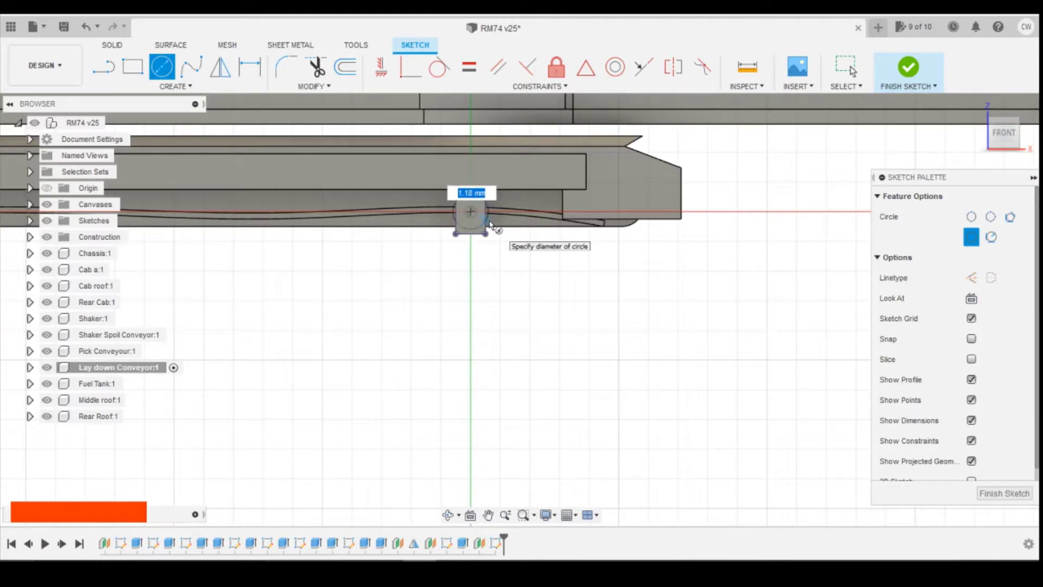
{"action": "key", "text": "Escape"}
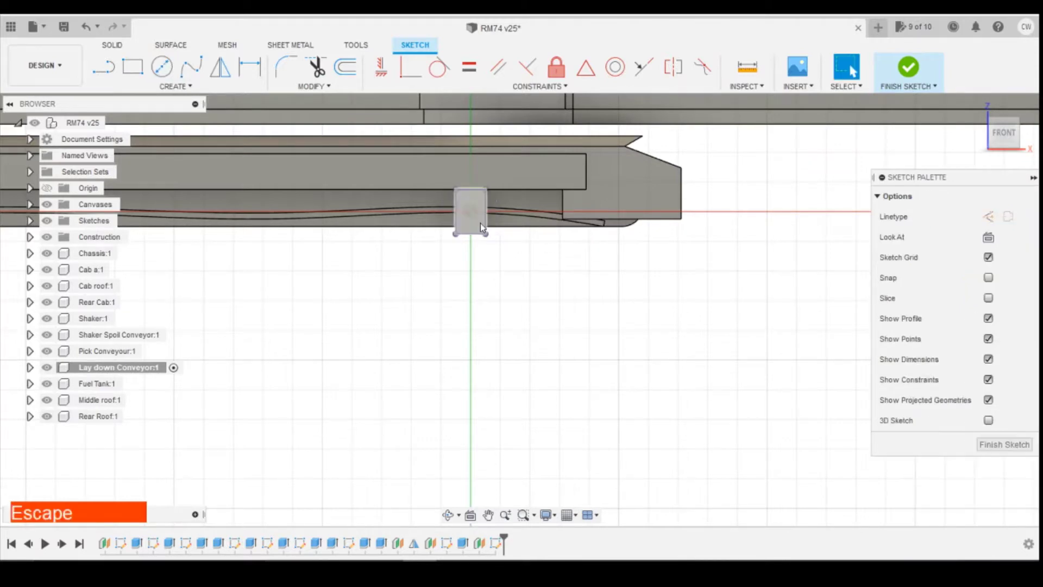
Sketch a 1.2 mm diameter circle on the bracket's vertical centreline, centred slightly below the sketch origin
{"action": "left_click", "coordinate": [191, 77]}
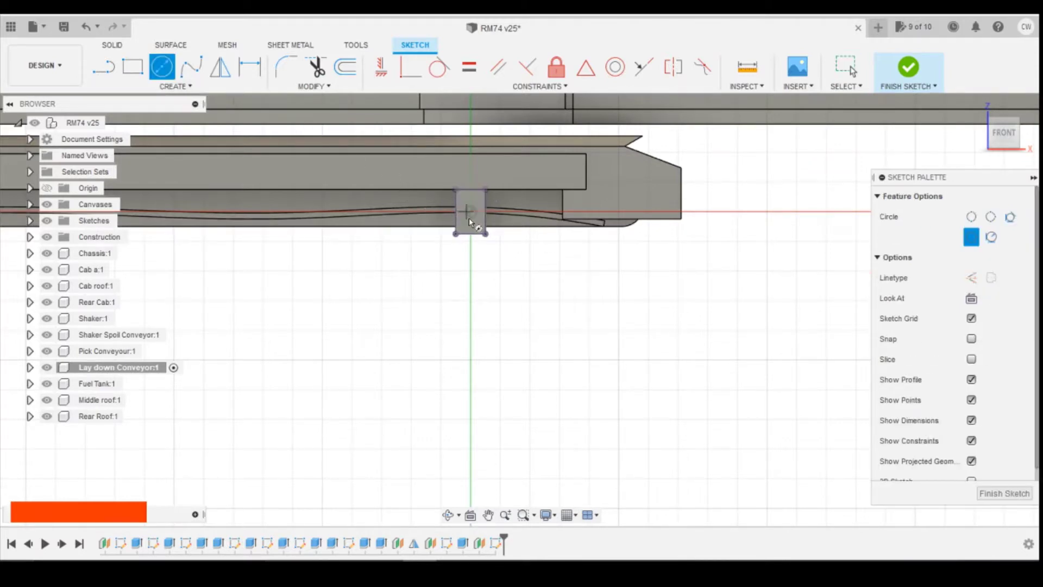
{"action": "left_click", "coordinate": [470, 220]}
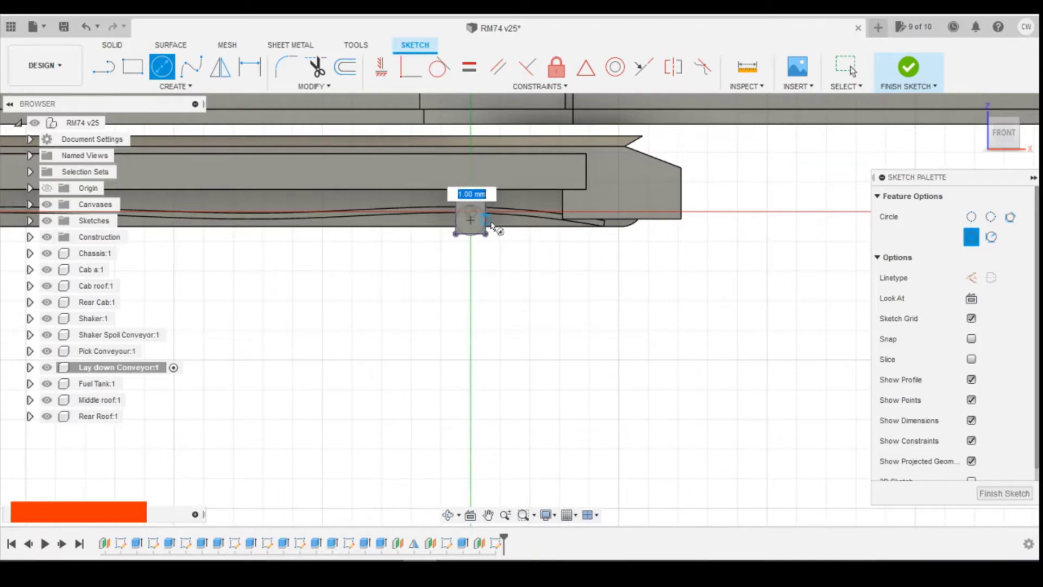
{"action": "type", "text": "1."}
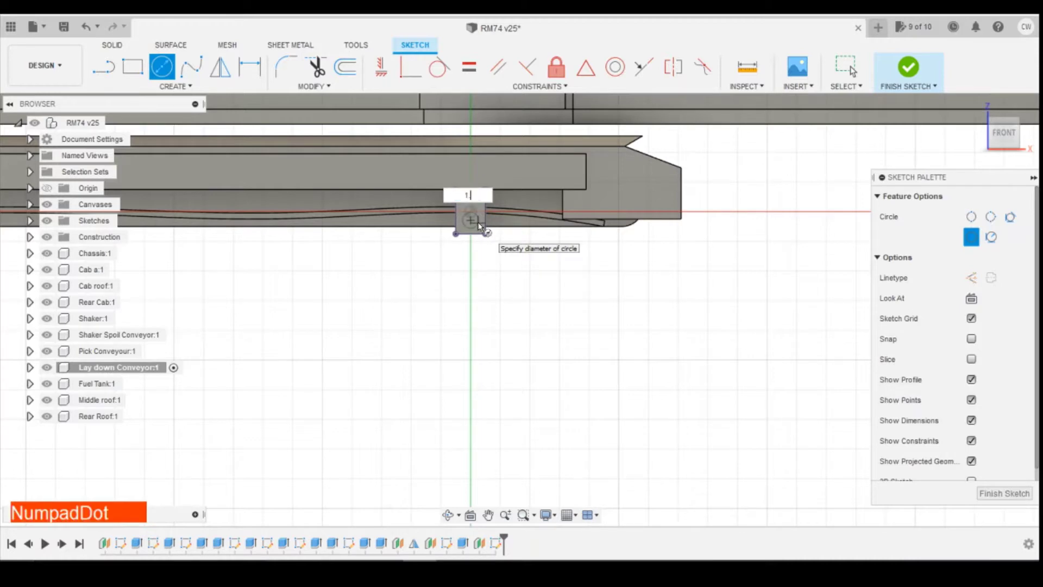
{"action": "type", "text": "2"}
{"action": "key", "text": "Return"}
{"action": "key", "text": "Return"}
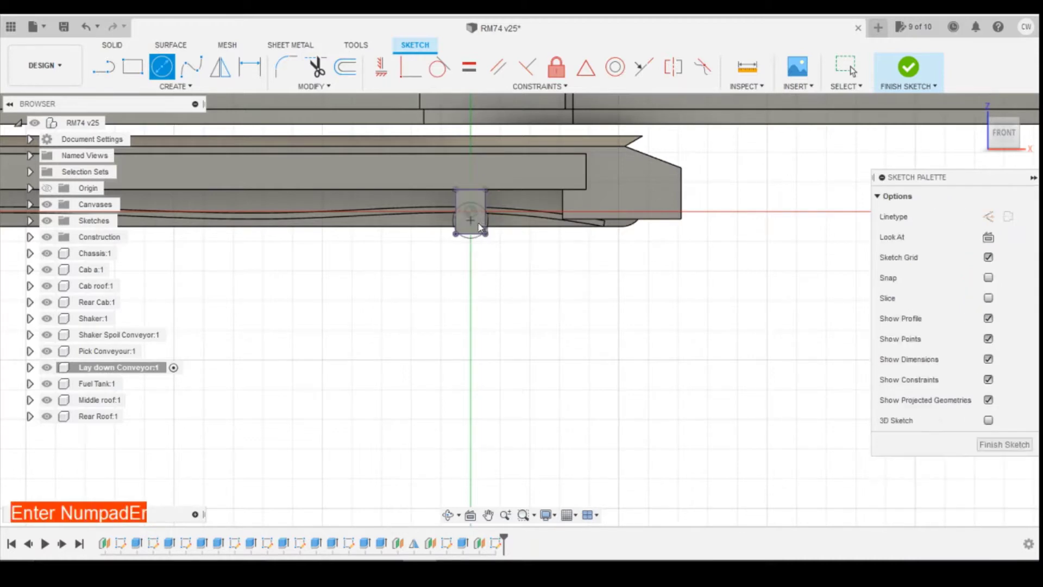
Extrude all four profiles of the 1.2 mm circle by -5.30 mm through the bracket and join them to the existing body
{"action": "scroll", "coordinate": [521, 242], "scroll_direction": "up", "scroll_amount": 3}
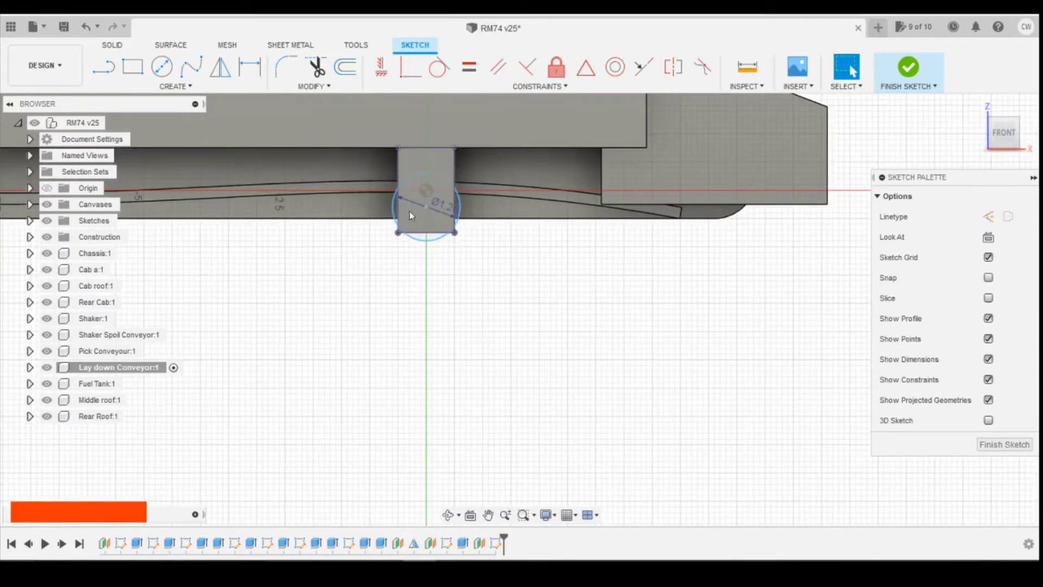
{"action": "scroll", "coordinate": [427, 243], "scroll_direction": "up", "scroll_amount": 4}
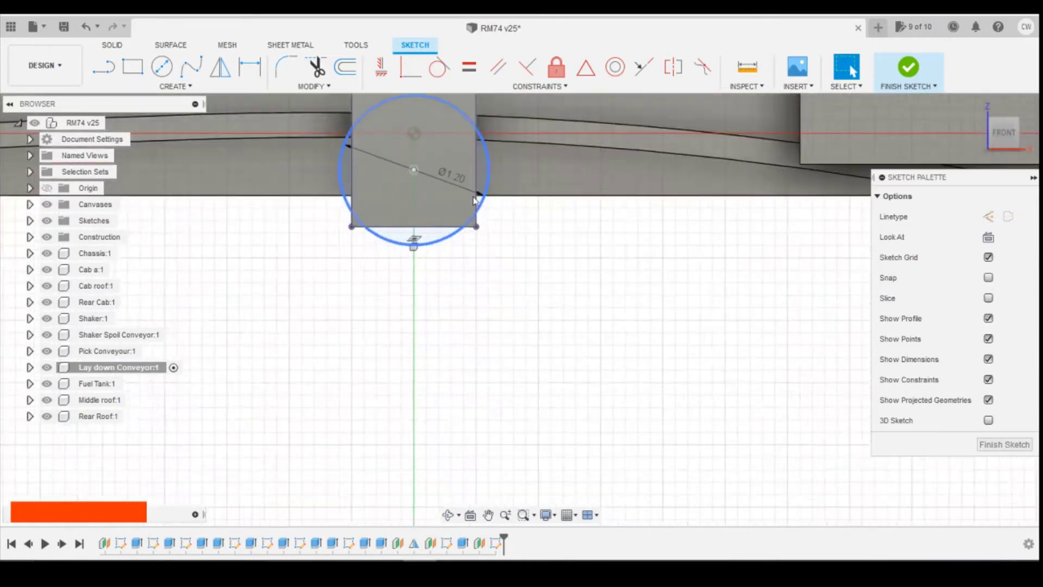
{"action": "left_click", "coordinate": [438, 158]}
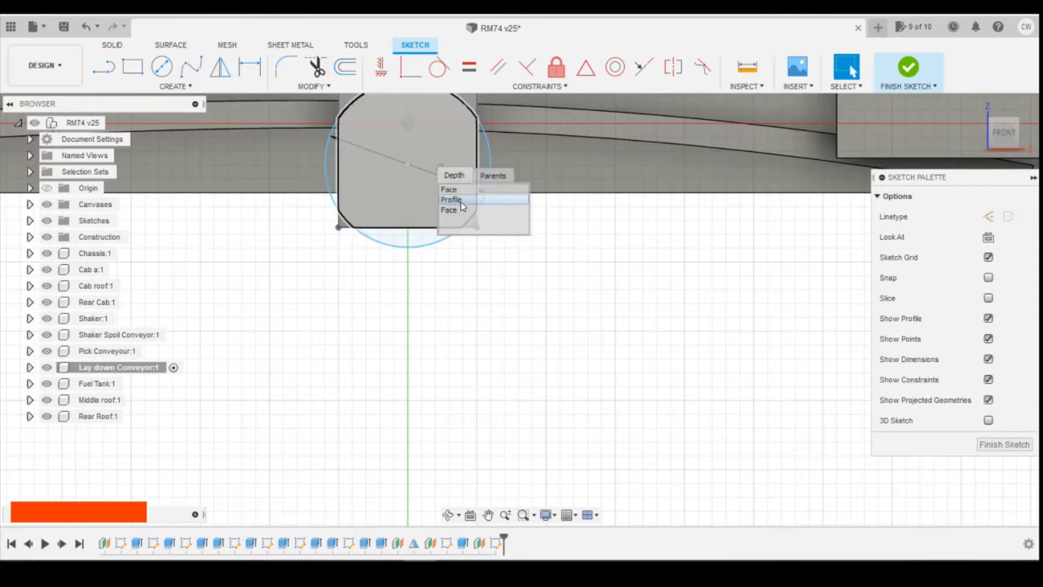
{"action": "left_click", "coordinate": [460, 201]}
{"action": "left_click", "coordinate": [337, 159], "text": "shift"}
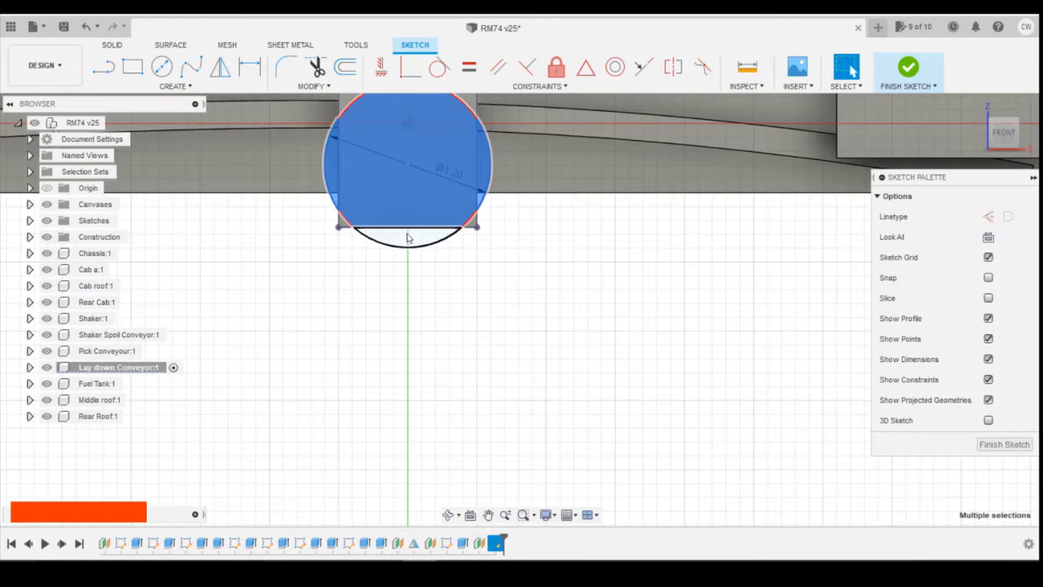
{"action": "left_click", "coordinate": [409, 237], "text": "shift"}
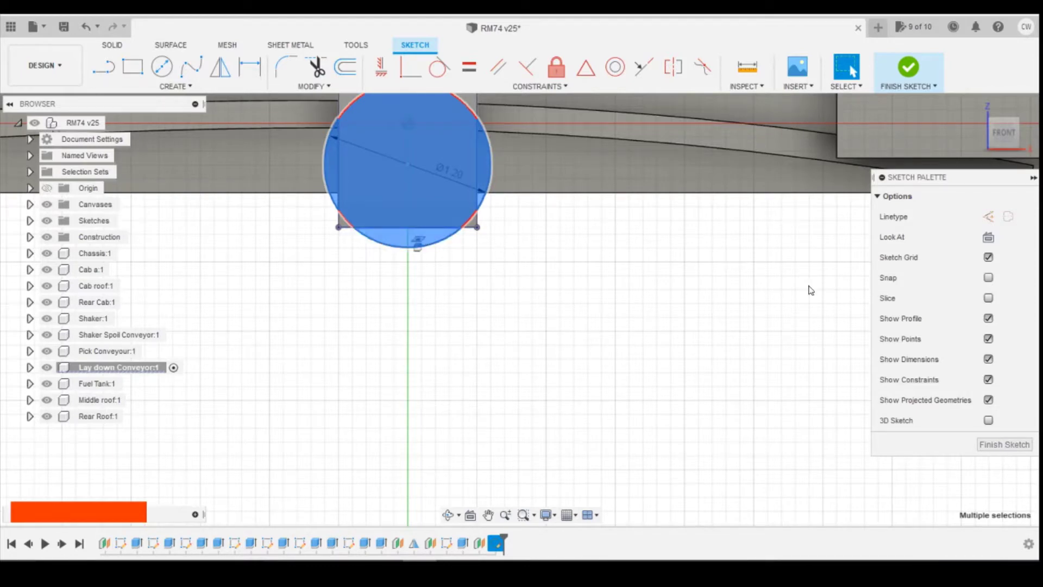
{"action": "right_click", "coordinate": [416, 188]}
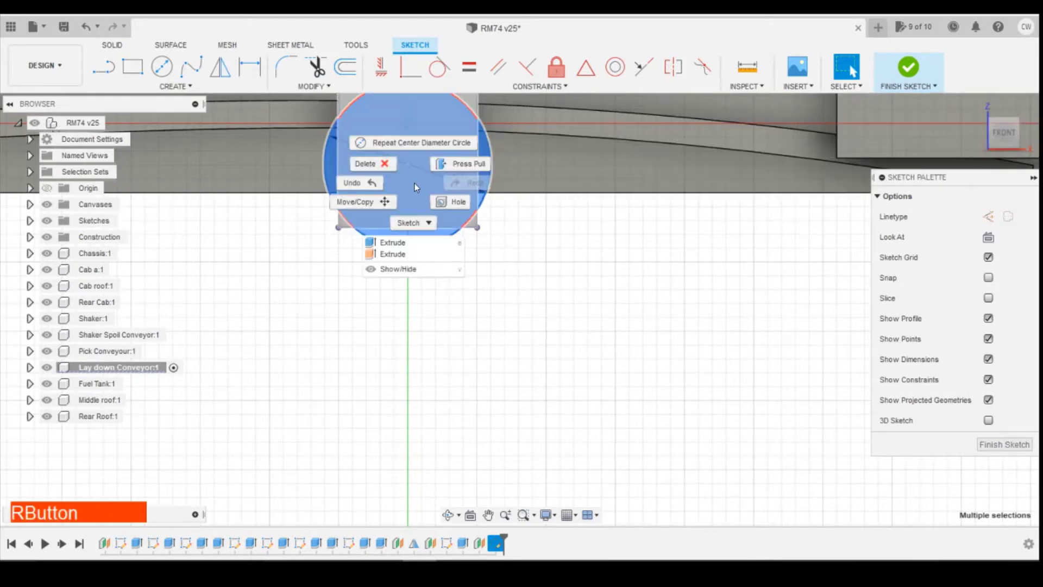
{"action": "left_click", "coordinate": [392, 242]}
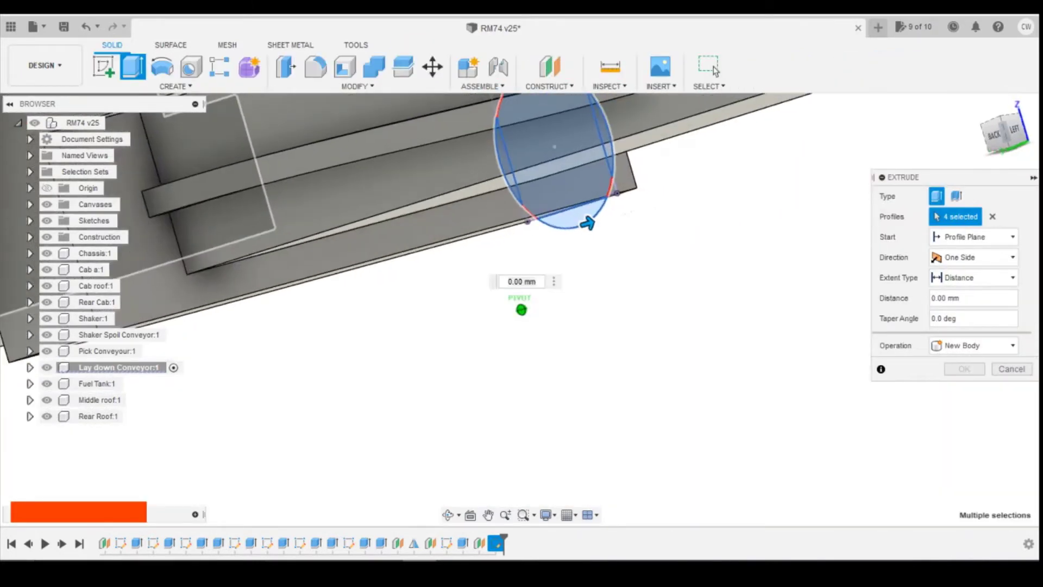
{"action": "middle_click_drag", "start_coordinate": [453, 228], "coordinate": [468, 225], "text": "shift"}
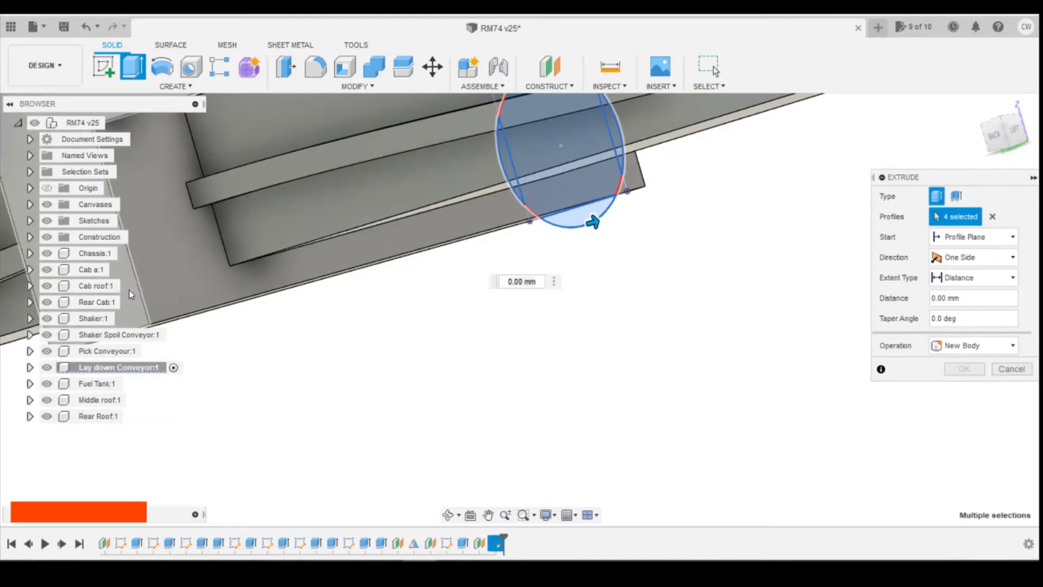
{"action": "left_click", "coordinate": [130, 294]}
{"action": "left_click", "coordinate": [972, 346]}
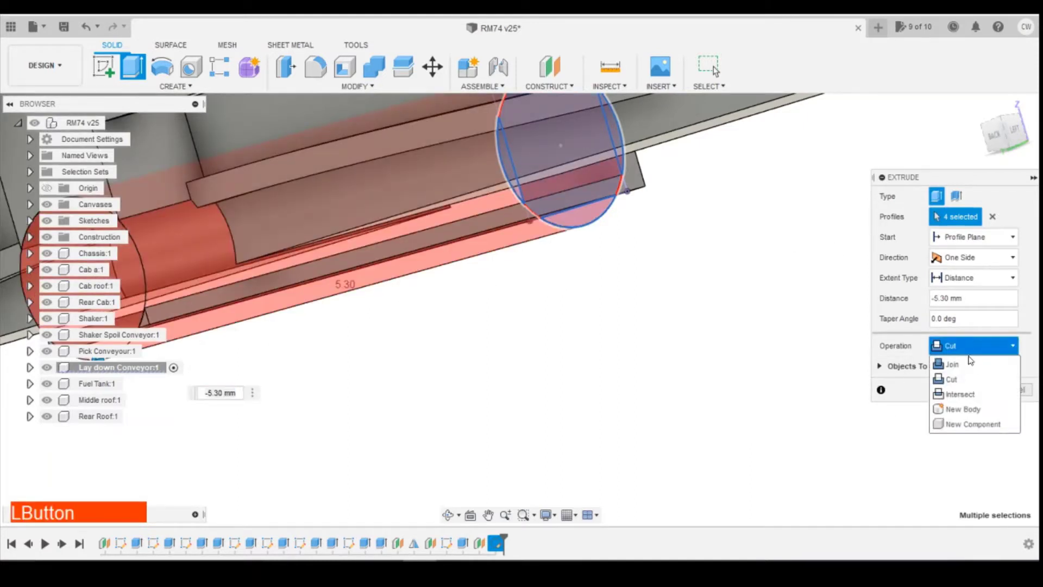
{"action": "left_click", "coordinate": [951, 378]}
{"action": "left_click", "coordinate": [962, 367]}
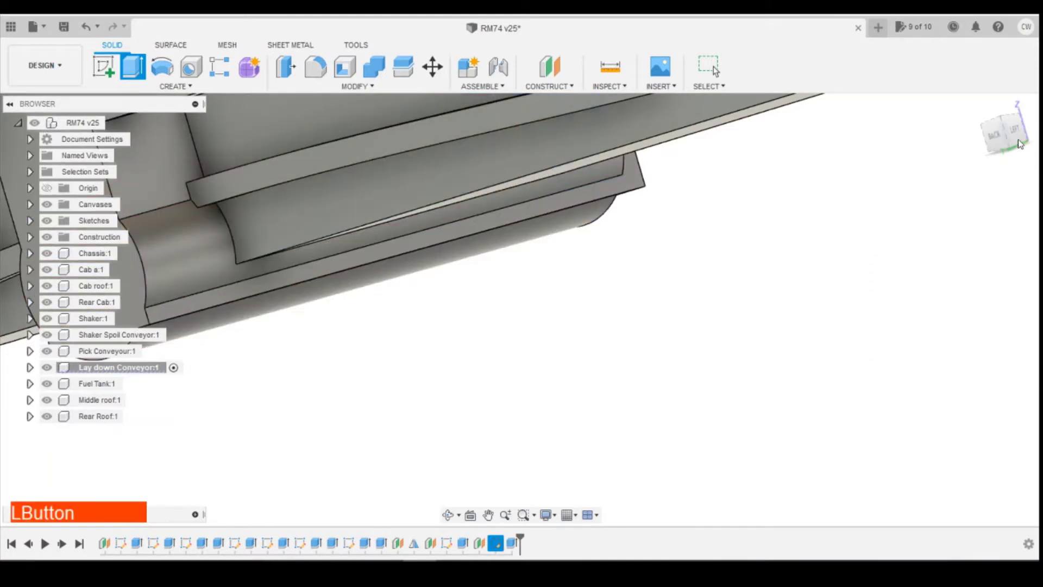
Examine the rounded bracket beneath the conveyor and compare the bracket positions with the reference photo
{"action": "mouse_move", "coordinate": [1015, 140]}
{"action": "left_mouse_down"}
{"action": "mouse_move", "coordinate": [983, 163]}
{"action": "mouse_move", "coordinate": [958, 133]}
{"action": "mouse_move", "coordinate": [921, 116]}
{"action": "left_mouse_up"}
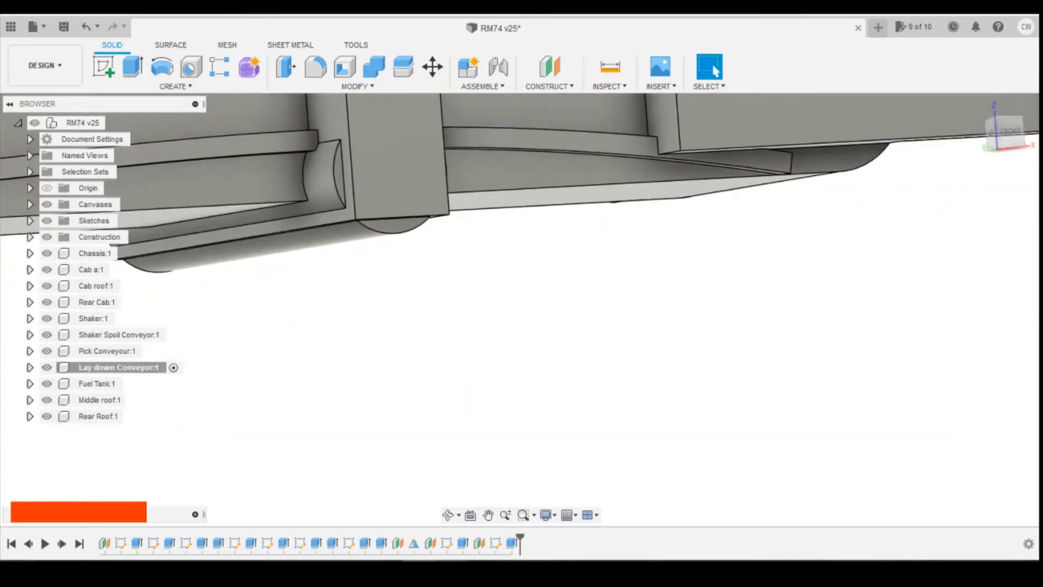
{"action": "left_click", "coordinate": [528, 488]}
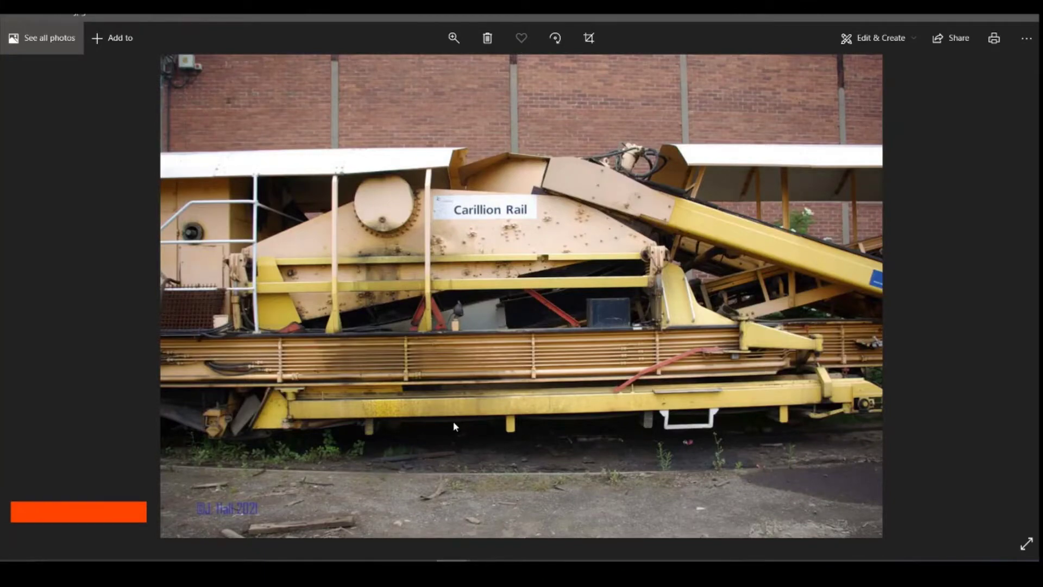
{"action": "left_click", "coordinate": [419, 571]}
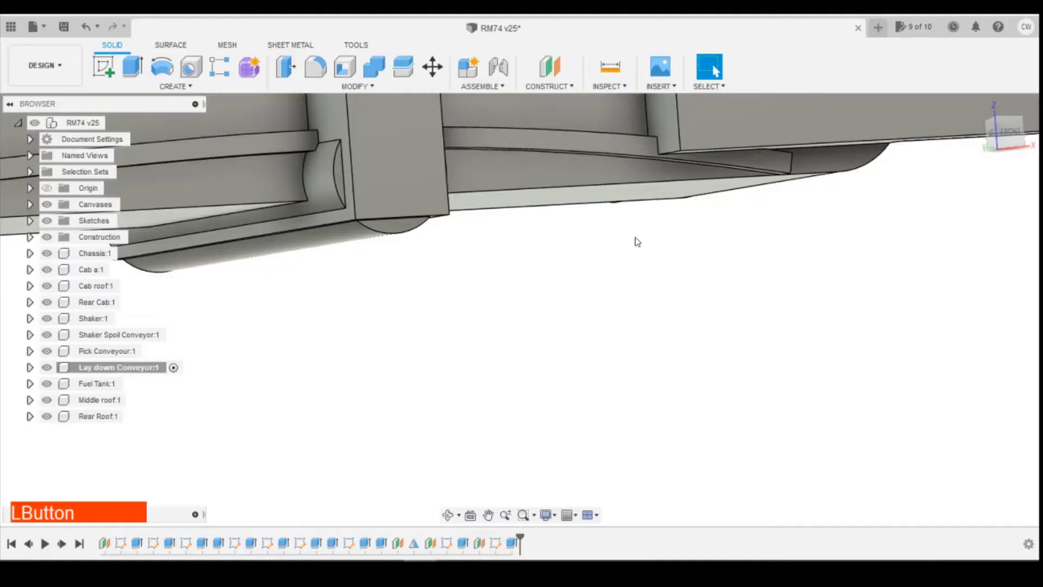
{"action": "scroll", "coordinate": [630, 238], "scroll_direction": "down", "scroll_amount": 5}
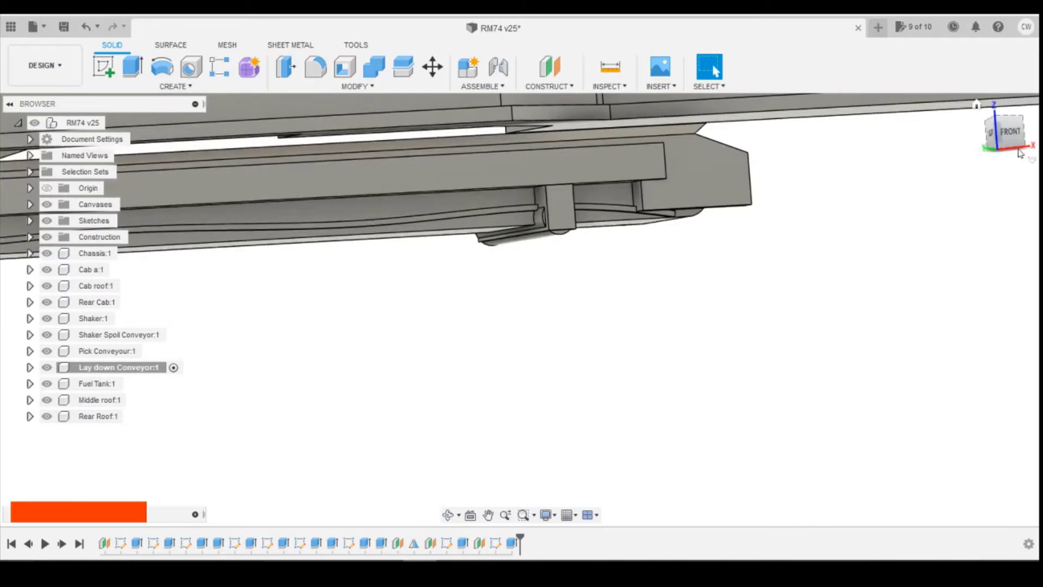
{"action": "left_click", "coordinate": [1019, 154]}
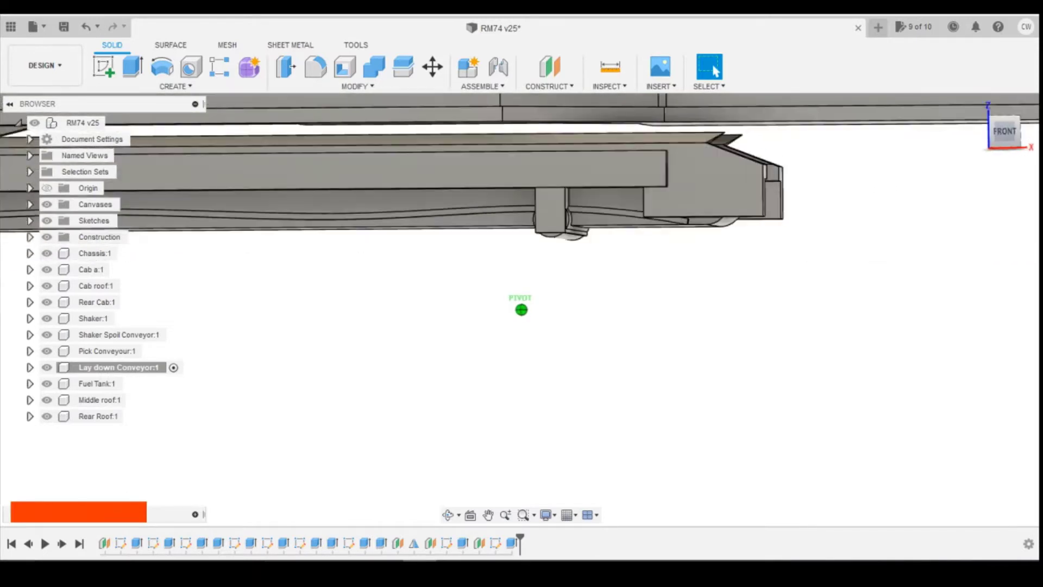
{"action": "mouse_move", "coordinate": [1004, 136]}
{"action": "left_mouse_down"}
{"action": "mouse_move", "coordinate": [1030, 140]}
{"action": "mouse_move", "coordinate": [1007, 135]}
{"action": "left_mouse_up"}
{"action": "scroll", "coordinate": [666, 269], "scroll_direction": "down", "scroll_amount": 5}
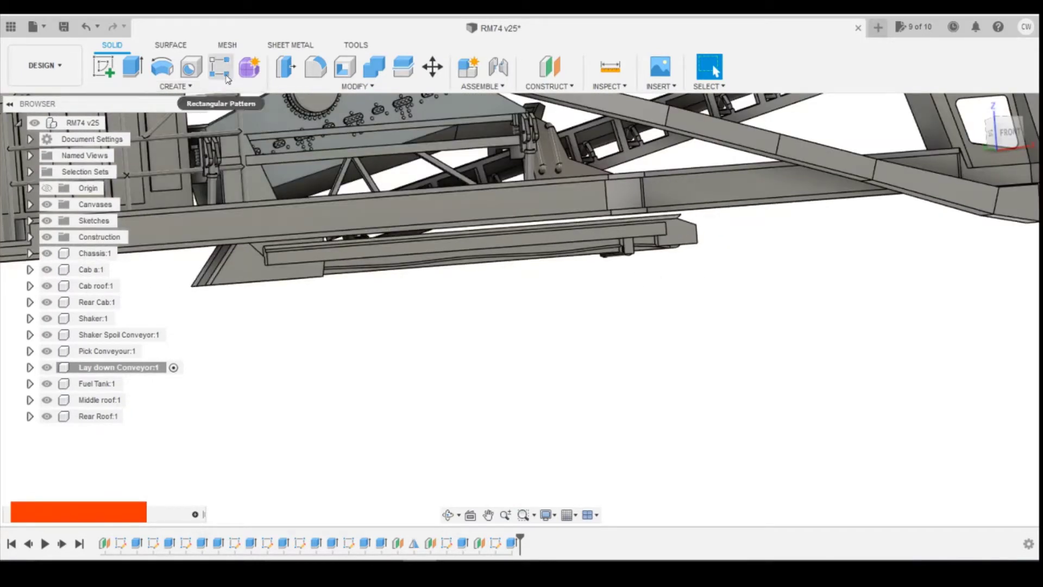
{"action": "left_click", "coordinate": [221, 67]}
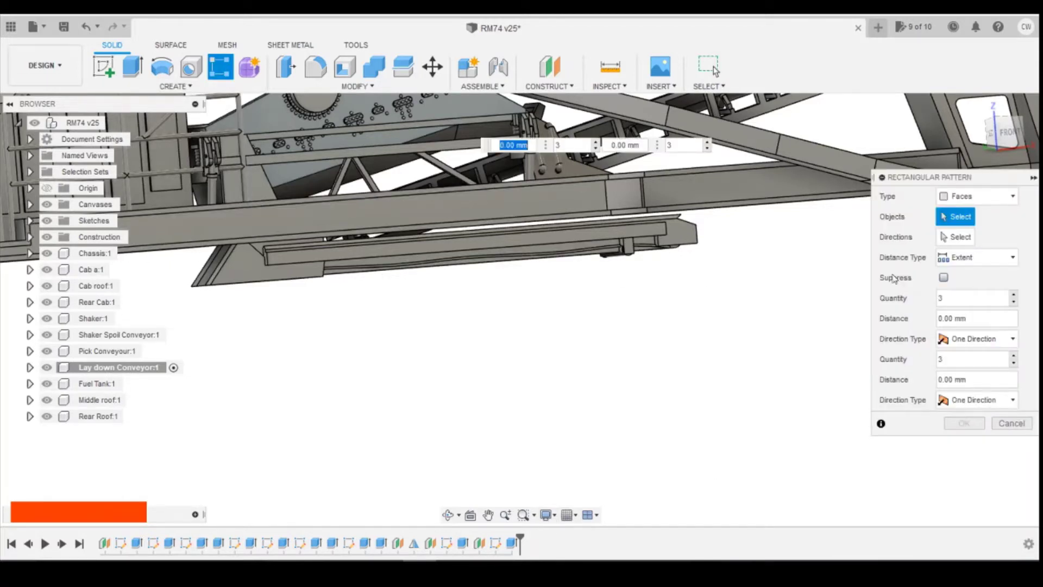
{"action": "left_click", "coordinate": [977, 196]}
{"action": "left_click", "coordinate": [964, 228]}
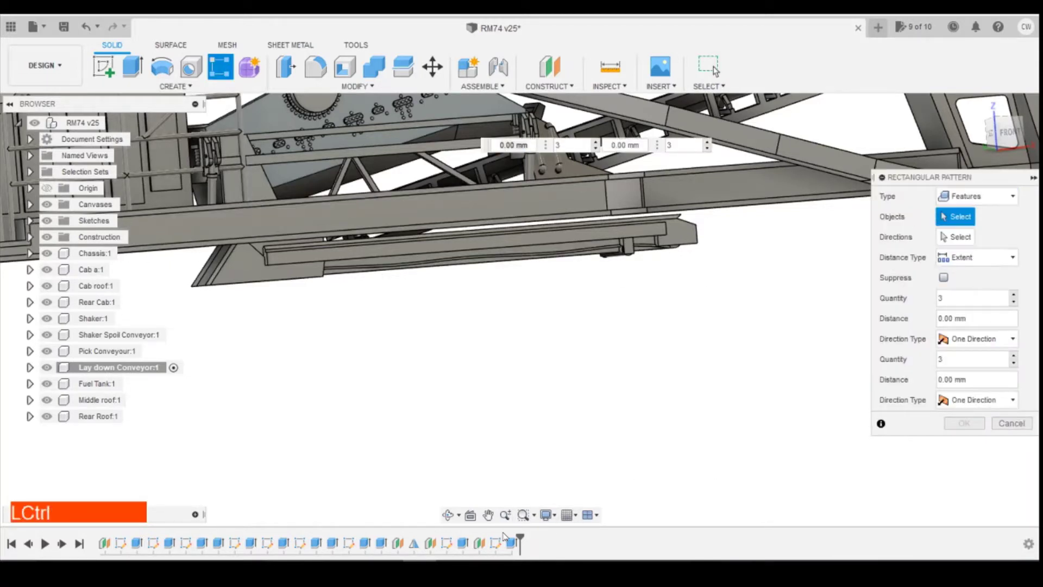
{"action": "left_click", "coordinate": [509, 540], "text": "ctrl"}
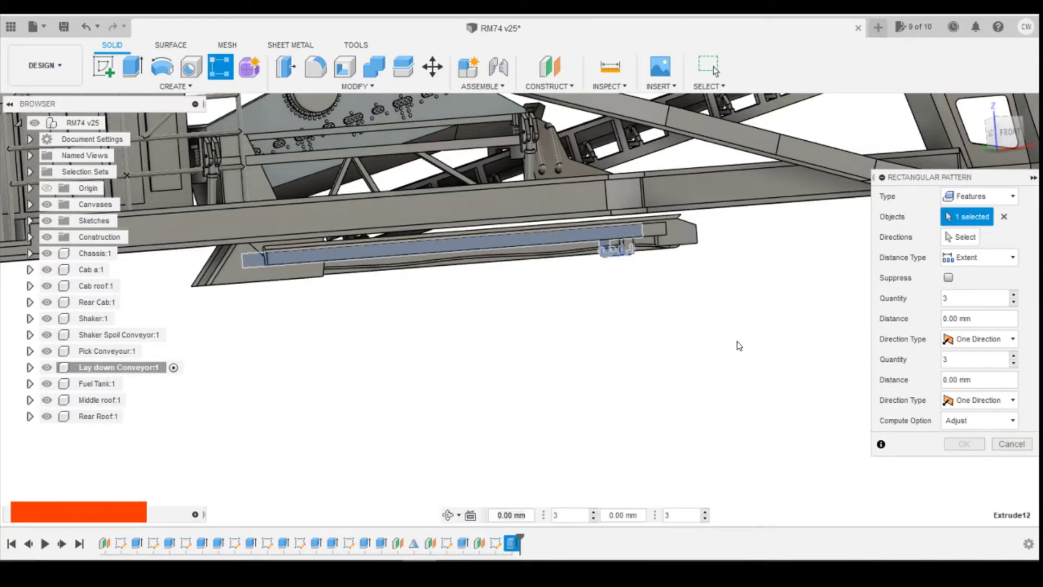
{"action": "left_click", "coordinate": [1001, 133]}
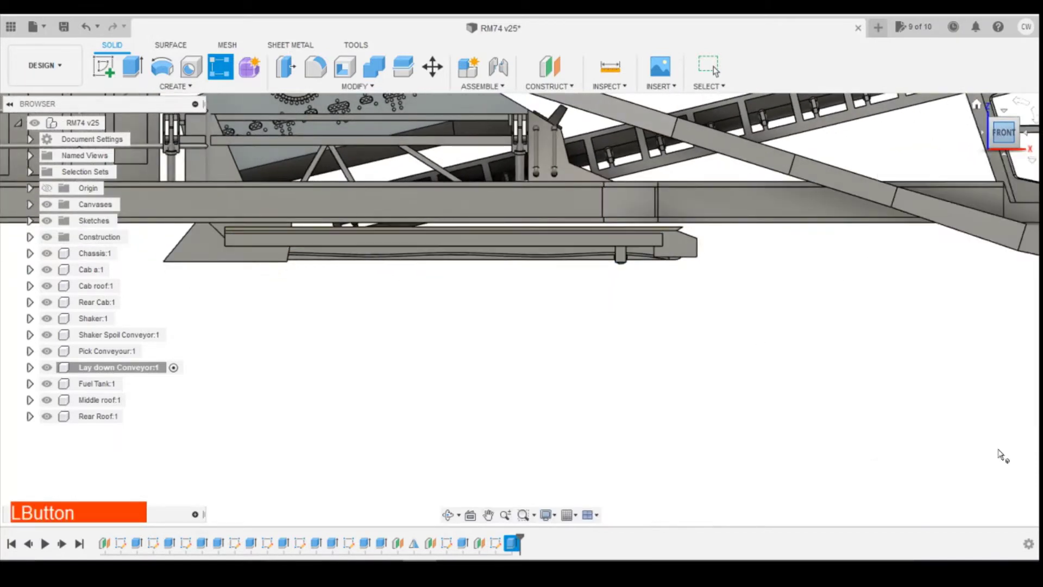
{"action": "left_click", "coordinate": [1011, 443]}
Edit the rectangular bracket's -5.50 mm extrusion so that its operation is New Body
{"action": "right_click", "coordinate": [462, 542]}
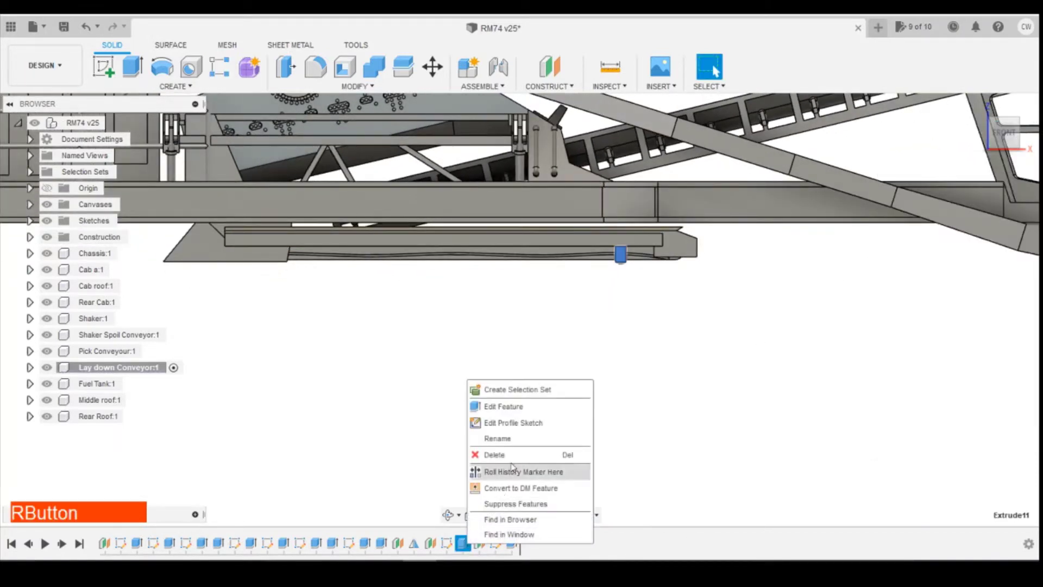
{"action": "left_click", "coordinate": [522, 406]}
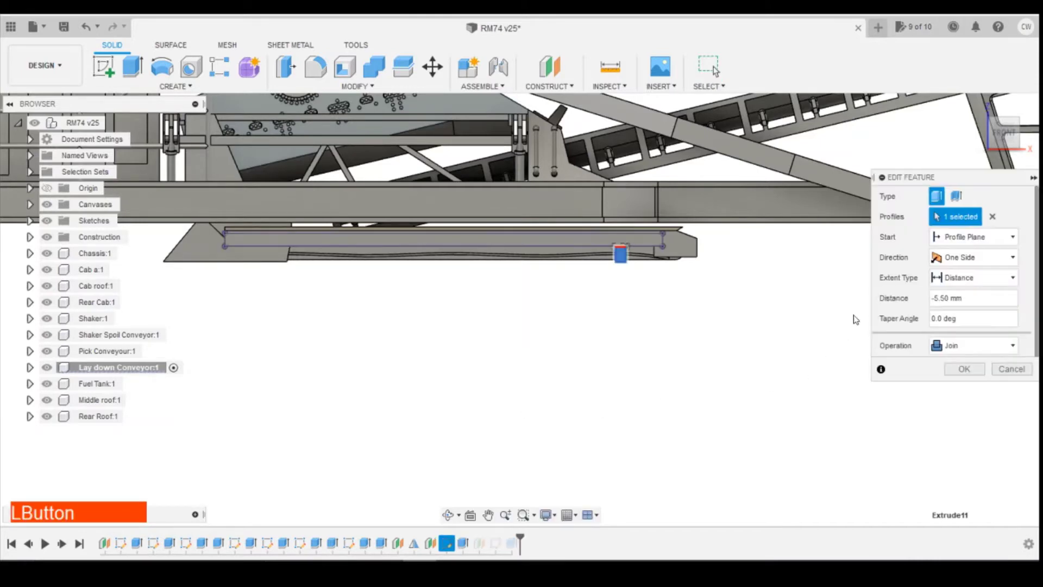
{"action": "left_click", "coordinate": [972, 345]}
{"action": "left_click", "coordinate": [966, 410]}
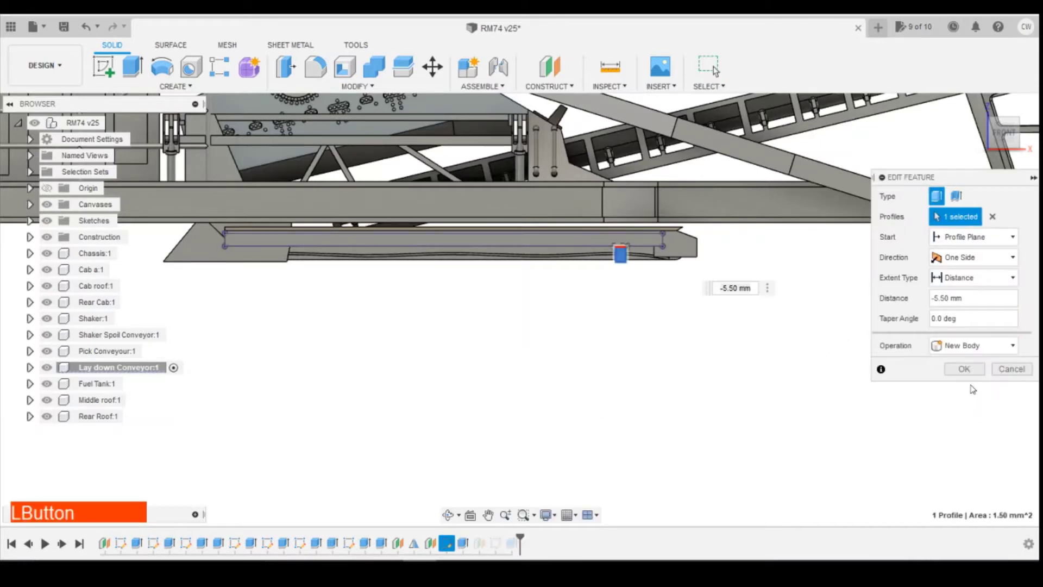
{"action": "left_click", "coordinate": [961, 370]}
Edit the circular detail's -5.30 mm extrusion so that its operation is New Body
{"action": "right_click", "coordinate": [512, 543]}
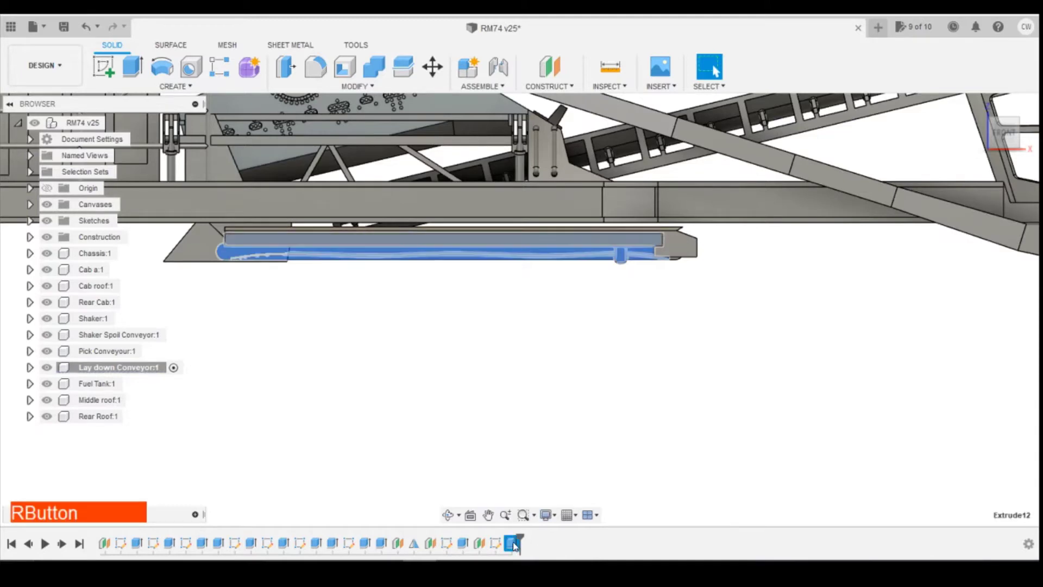
{"action": "left_click", "coordinate": [571, 404]}
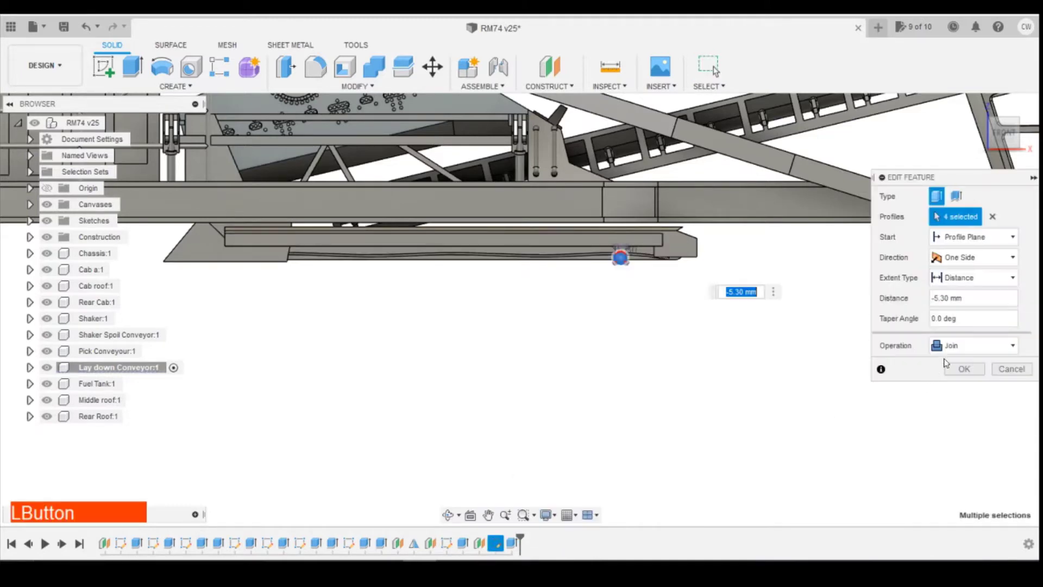
{"action": "left_click", "coordinate": [957, 348]}
{"action": "left_click", "coordinate": [962, 410]}
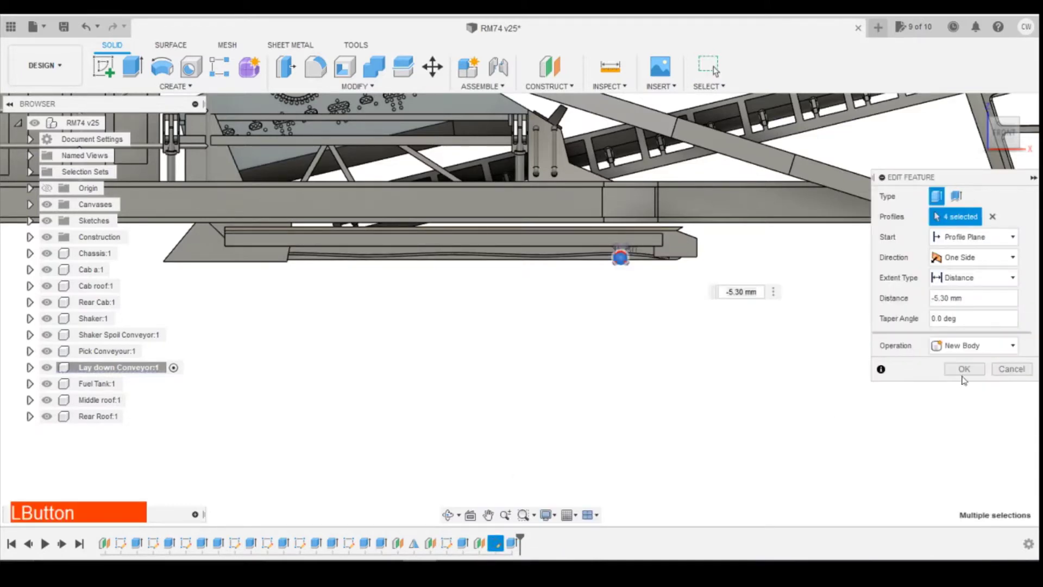
{"action": "left_click", "coordinate": [962, 371]}
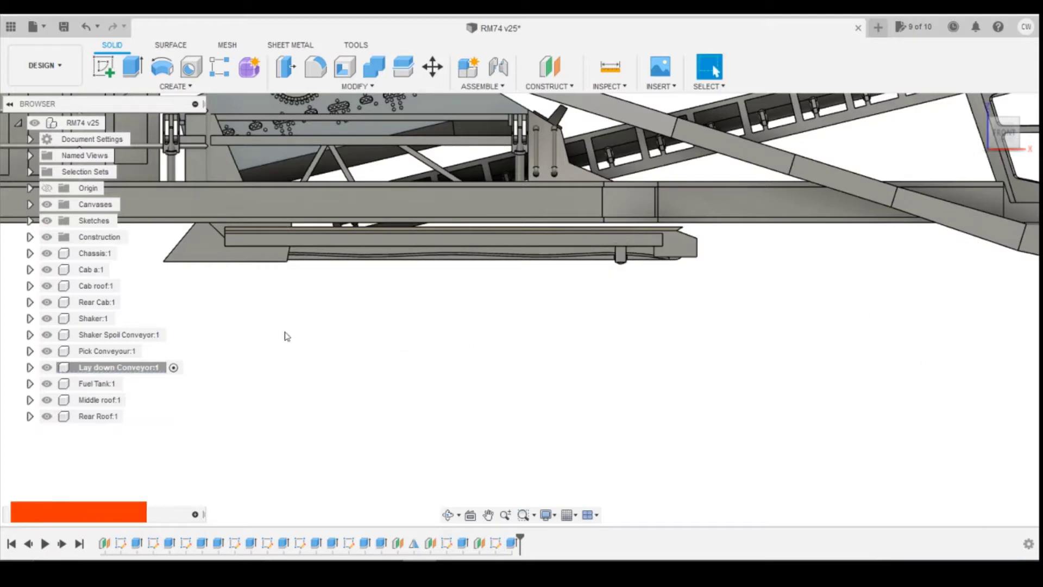
Set up a rectangular pattern of the bracket and circle extrusion features, directed along the lower edge of the conveyor's side beam
{"action": "left_click", "coordinate": [219, 66]}
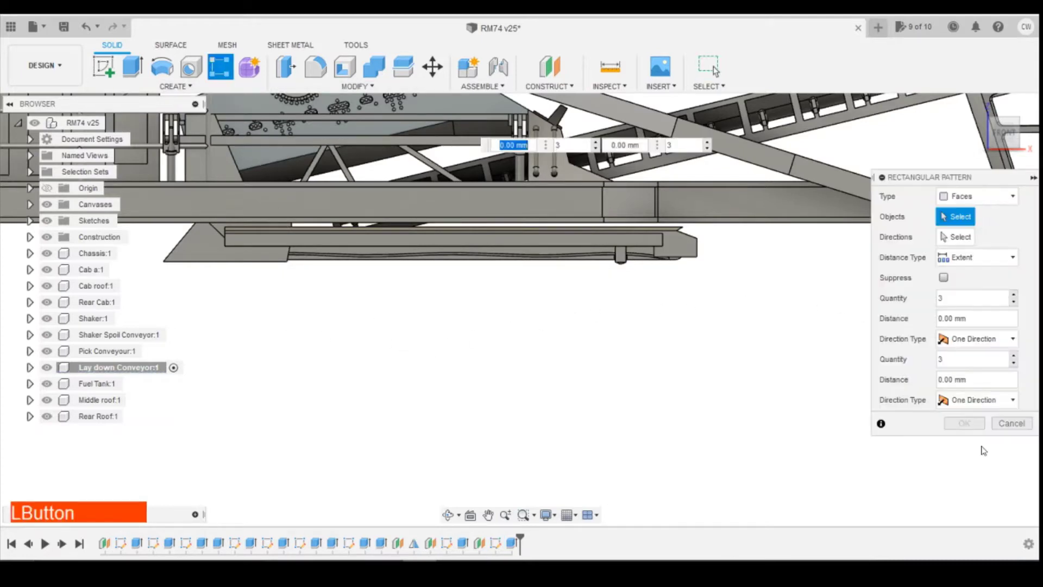
{"action": "left_click", "coordinate": [996, 196]}
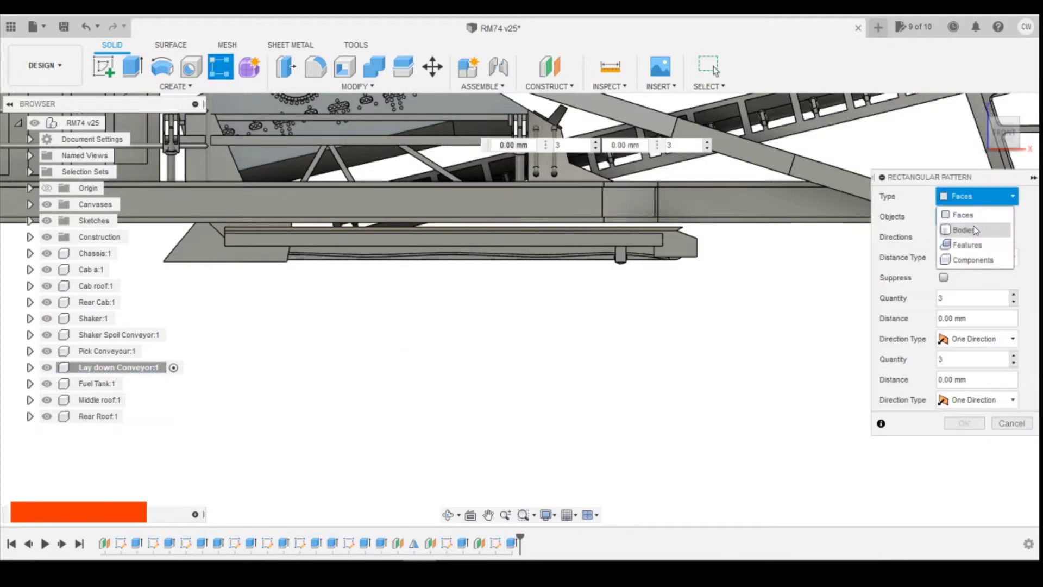
{"action": "left_click", "coordinate": [976, 244]}
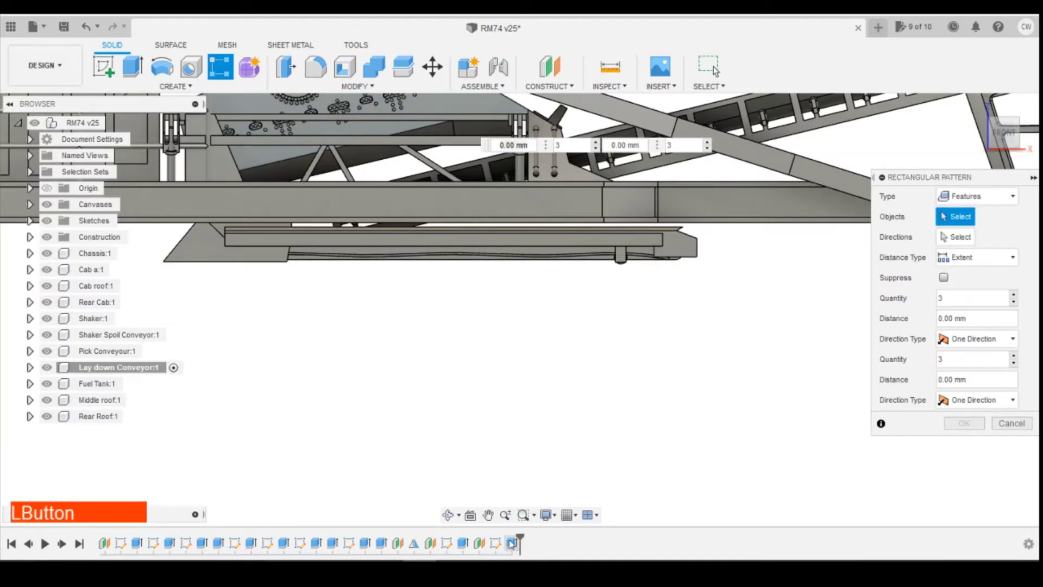
{"action": "left_click", "coordinate": [511, 542]}
{"action": "left_click", "coordinate": [462, 543], "text": "ctrl"}
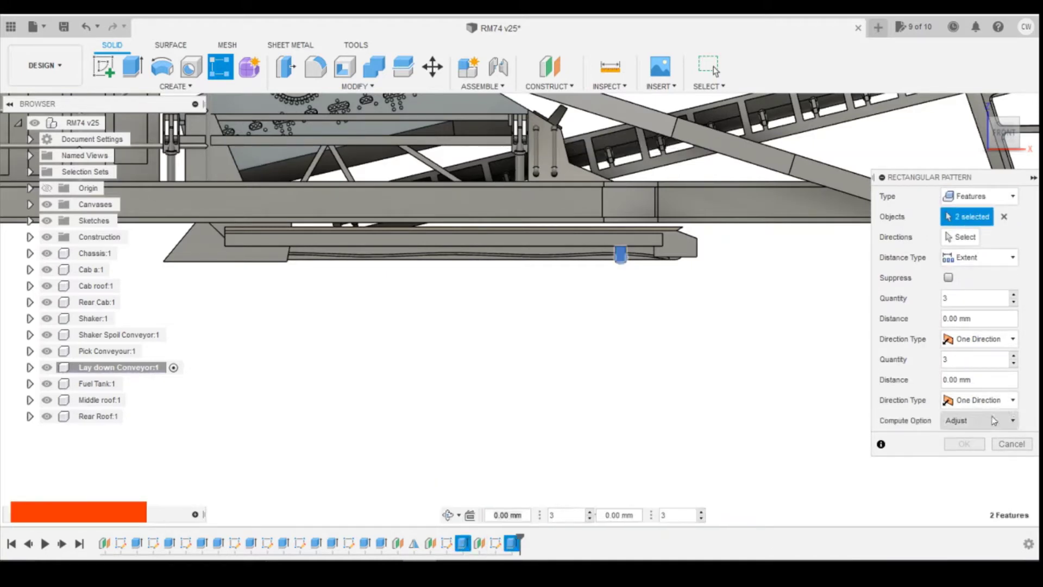
{"action": "left_click", "coordinate": [960, 237]}
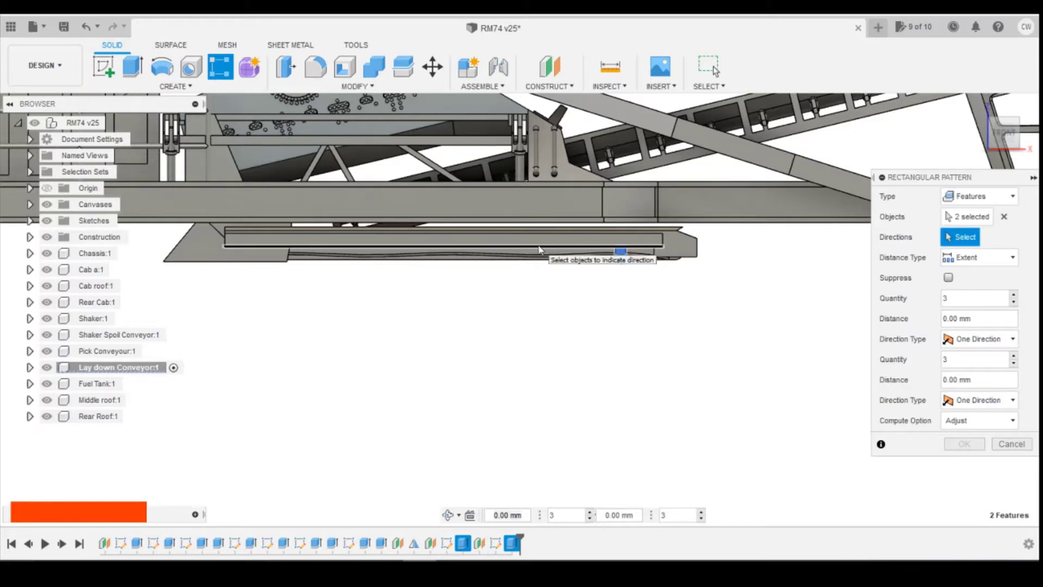
{"action": "left_click", "coordinate": [617, 256]}
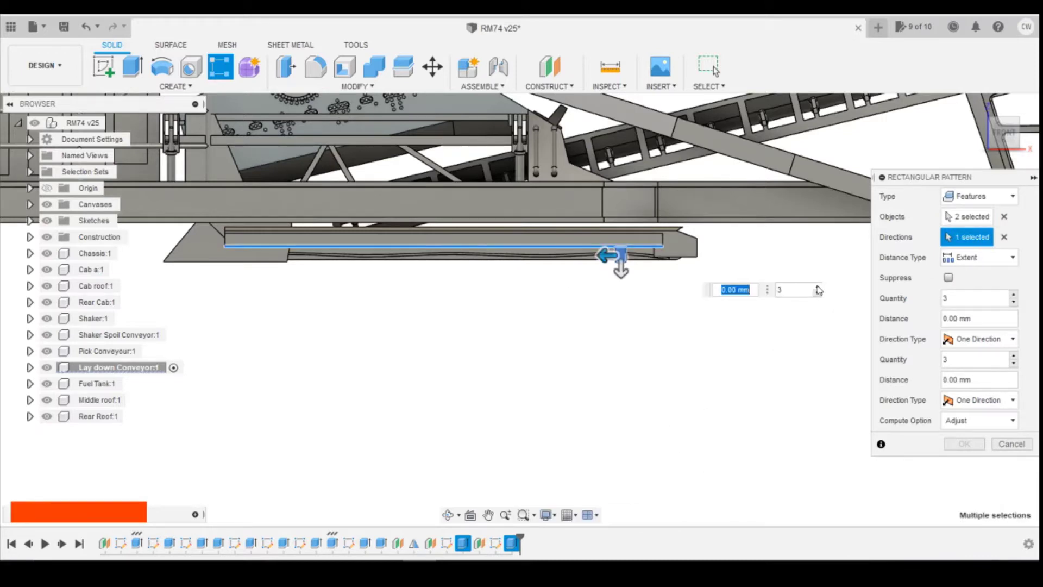
Set the pattern to 4 instances spread over 30 mm along the side beam, checking the reference photo for the bracket count
{"action": "left_click", "coordinate": [817, 287]}
{"action": "left_click", "coordinate": [548, 509]}
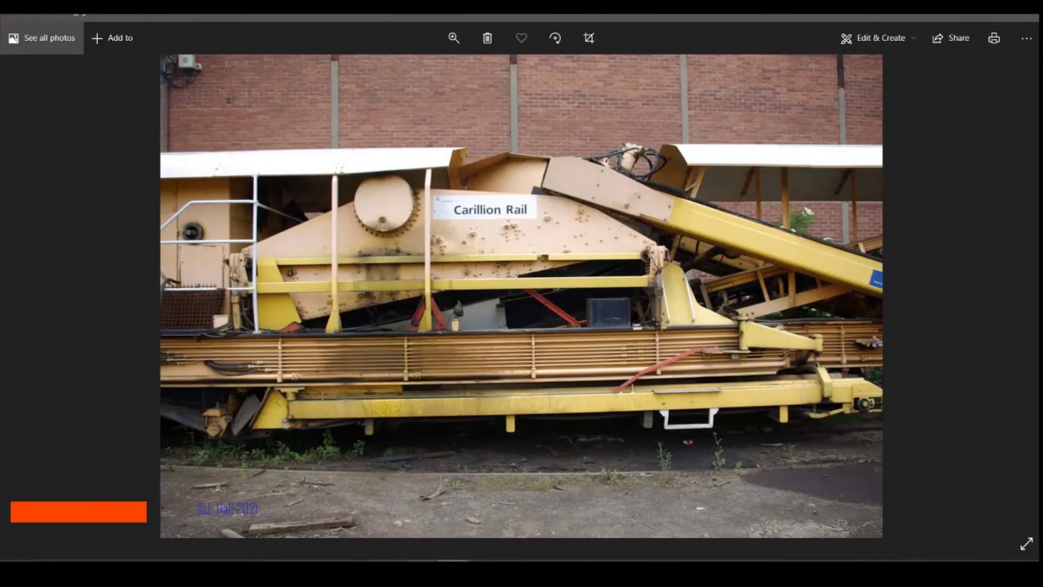
{"action": "left_click", "coordinate": [420, 569]}
{"action": "scroll", "coordinate": [560, 338], "scroll_direction": "down", "scroll_amount": 3}
{"action": "left_click_drag", "start_coordinate": [589, 286], "coordinate": [363, 287]}
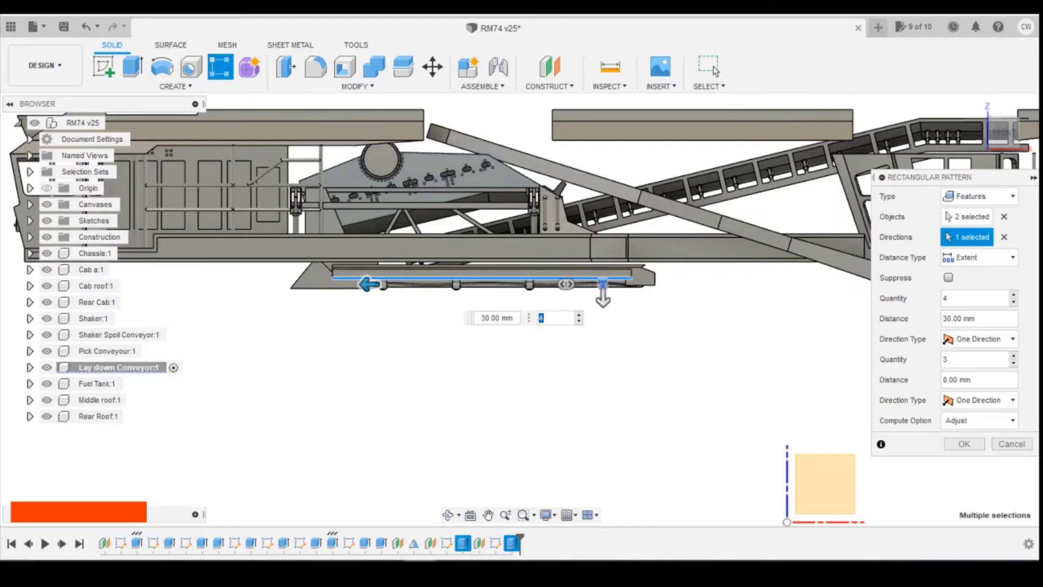
Compare the bracket spacing with the reference photo, then extend the pattern distance to 31 mm and create the pattern
{"action": "left_click", "coordinate": [526, 503]}
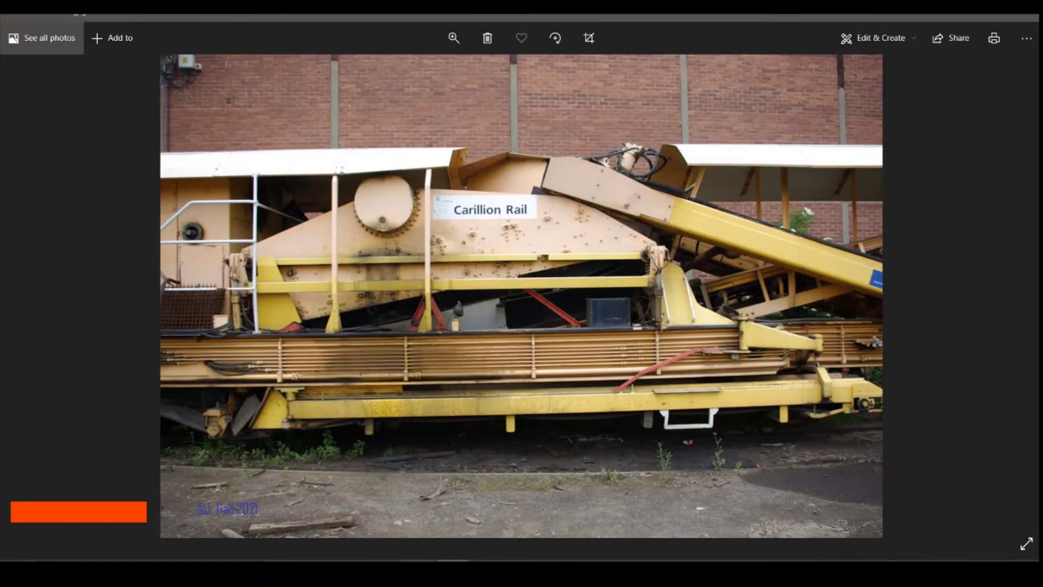
{"action": "left_click", "coordinate": [419, 571]}
{"action": "scroll", "coordinate": [354, 288], "scroll_direction": "up", "scroll_amount": 4}
{"action": "left_click", "coordinate": [399, 284]}
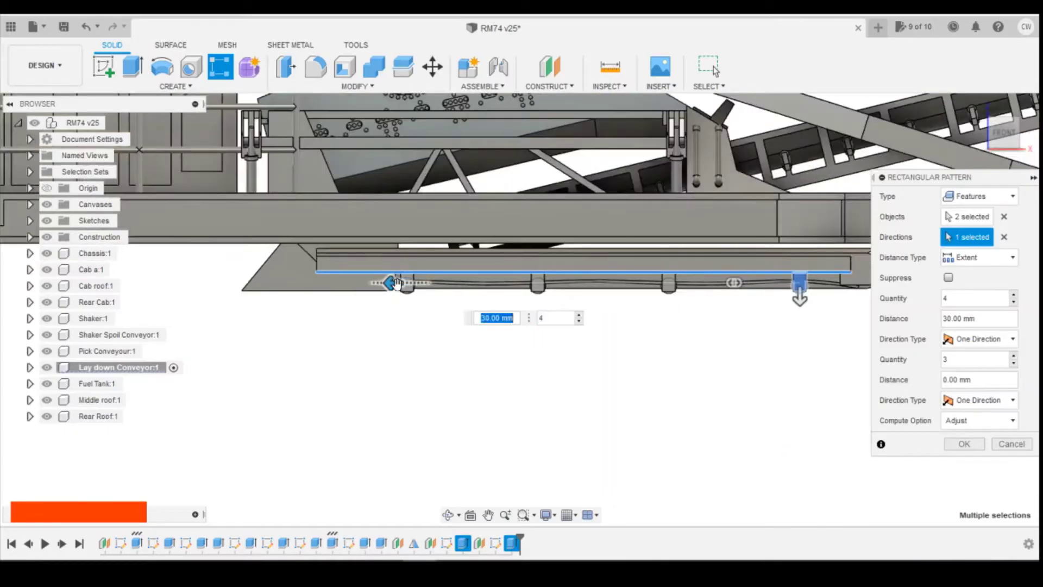
{"action": "mouse_move", "coordinate": [398, 283]}
{"action": "left_mouse_down"}
{"action": "mouse_move", "coordinate": [383, 283]}
{"action": "mouse_move", "coordinate": [396, 285]}
{"action": "left_mouse_up"}
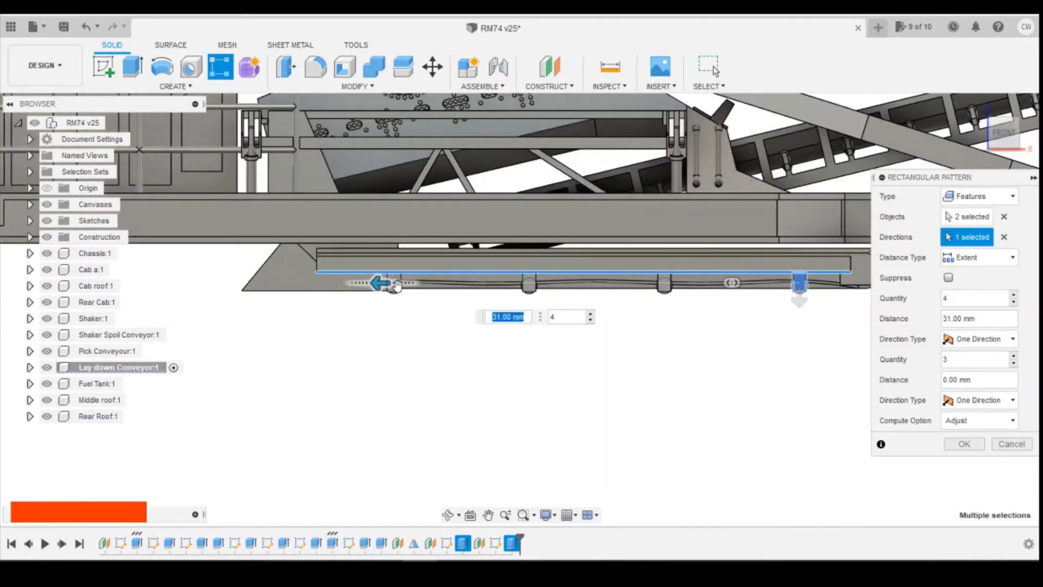
{"action": "key", "text": "Tab"}
{"action": "scroll", "coordinate": [343, 304], "scroll_direction": "down", "scroll_amount": 3}
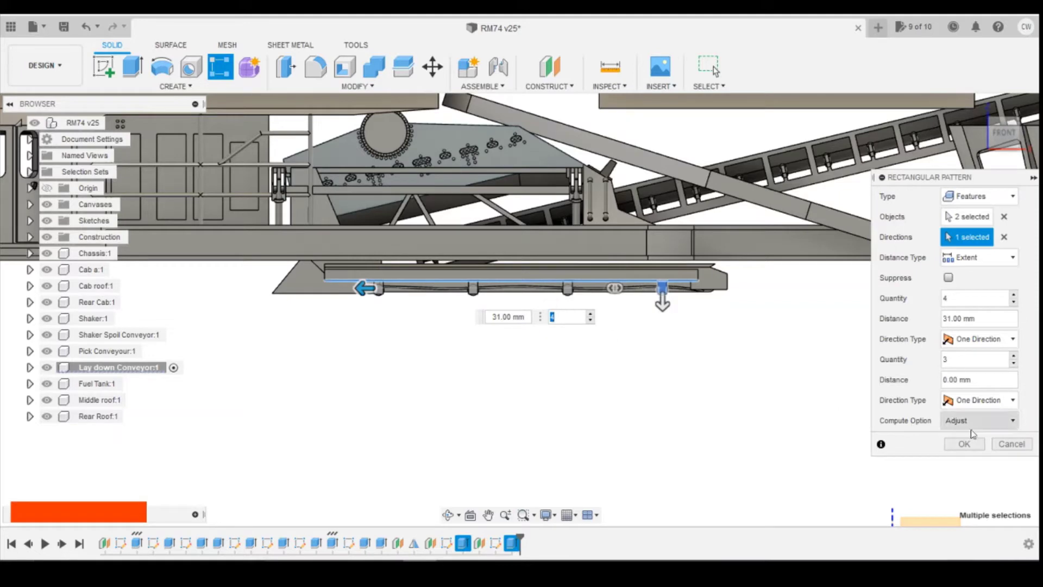
{"action": "left_click", "coordinate": [975, 445]}
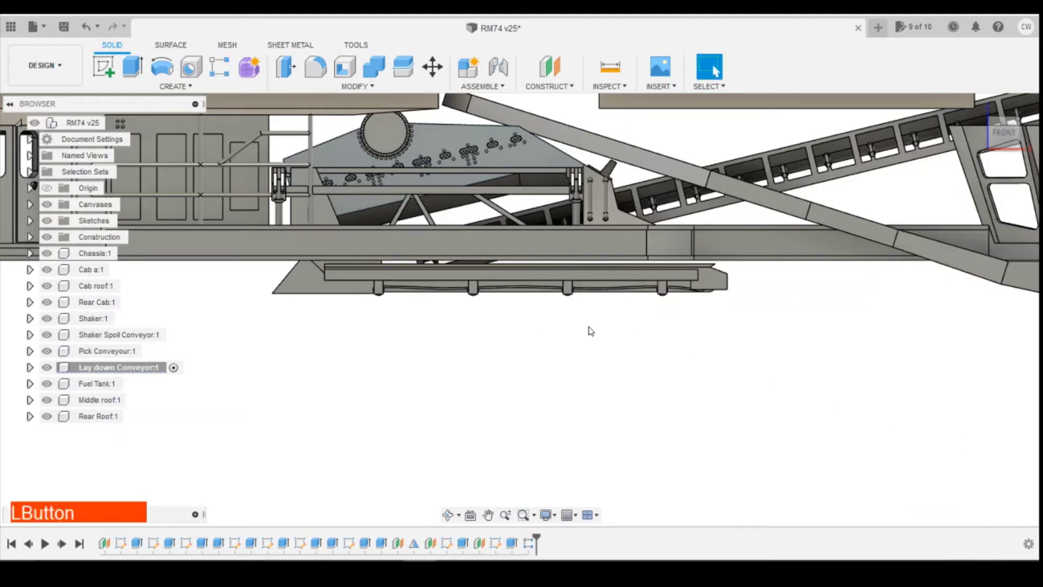
Combine Body3 through Body10 of the lay-down conveyor into Body1 with the Join operation
{"action": "left_click", "coordinate": [30, 367]}
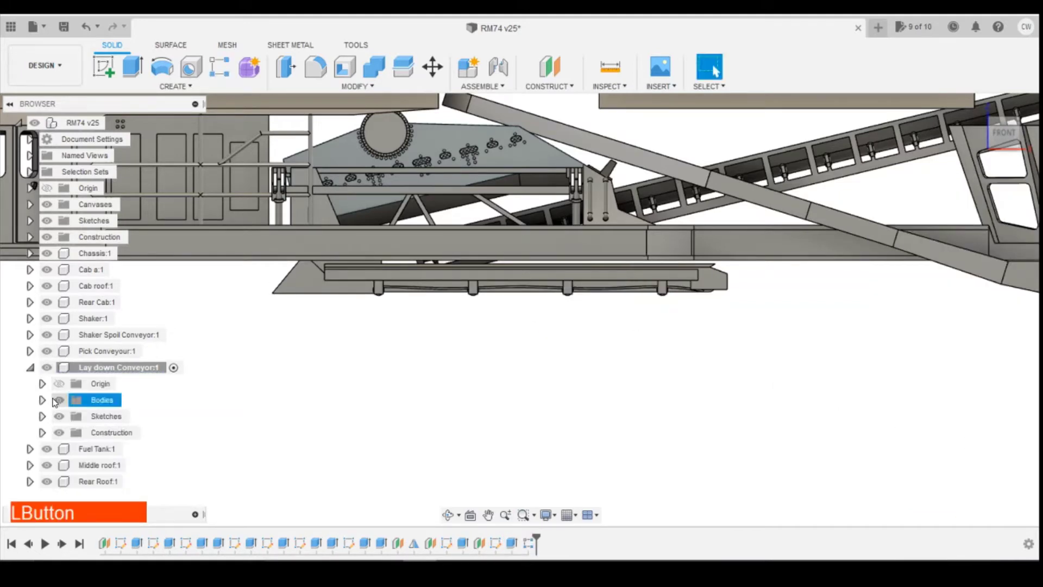
{"action": "left_click", "coordinate": [42, 400]}
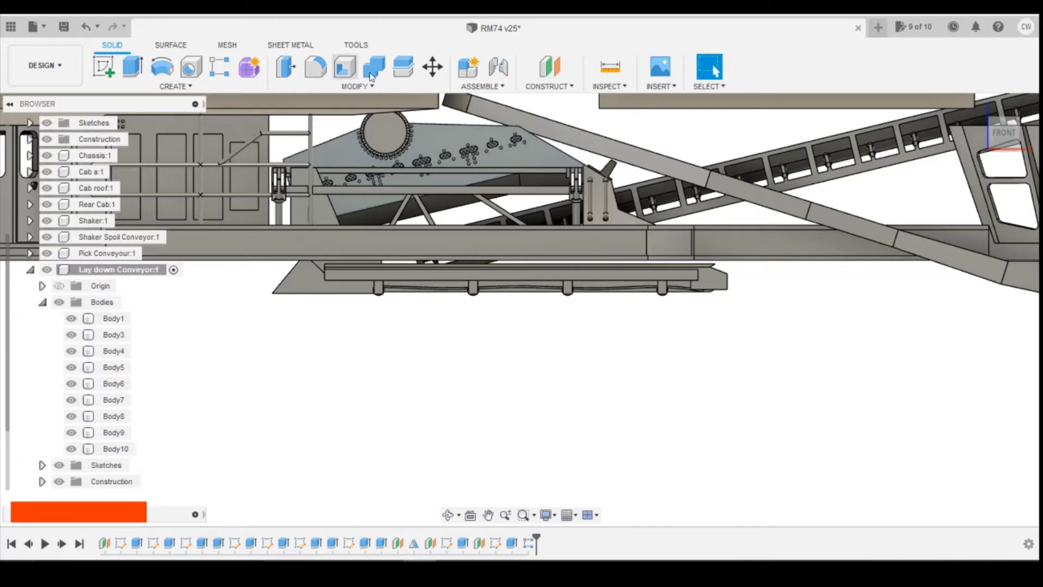
{"action": "left_click", "coordinate": [377, 71]}
{"action": "left_click", "coordinate": [87, 319]}
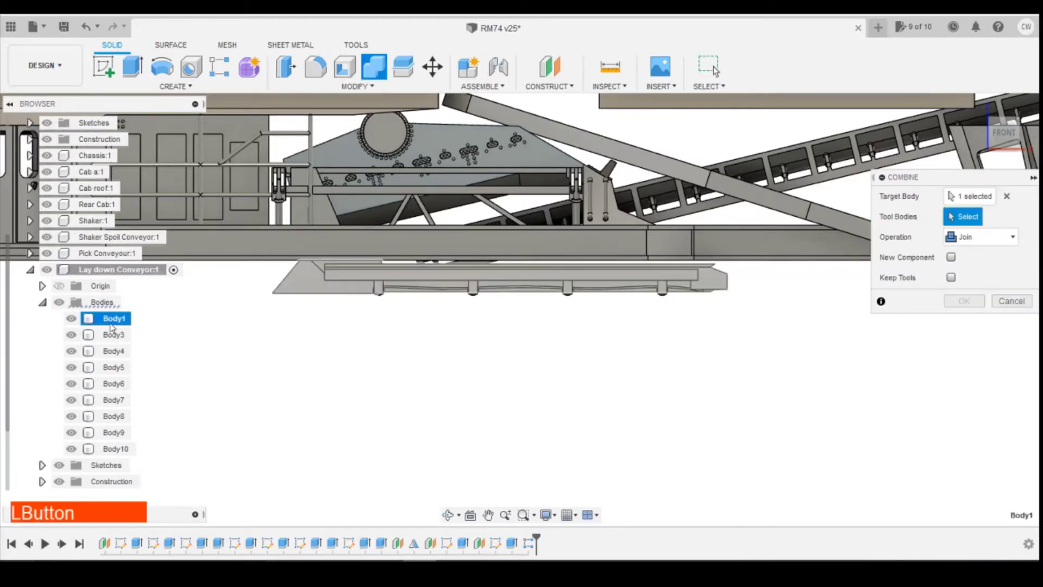
{"action": "left_click", "coordinate": [111, 335], "text": "shift"}
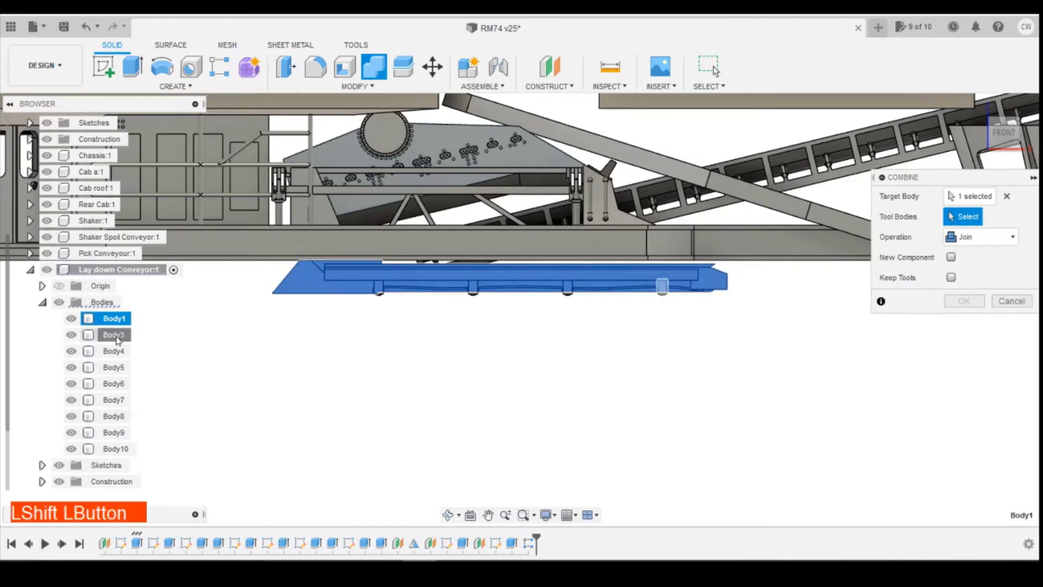
{"action": "left_click", "coordinate": [114, 448], "text": "shift"}
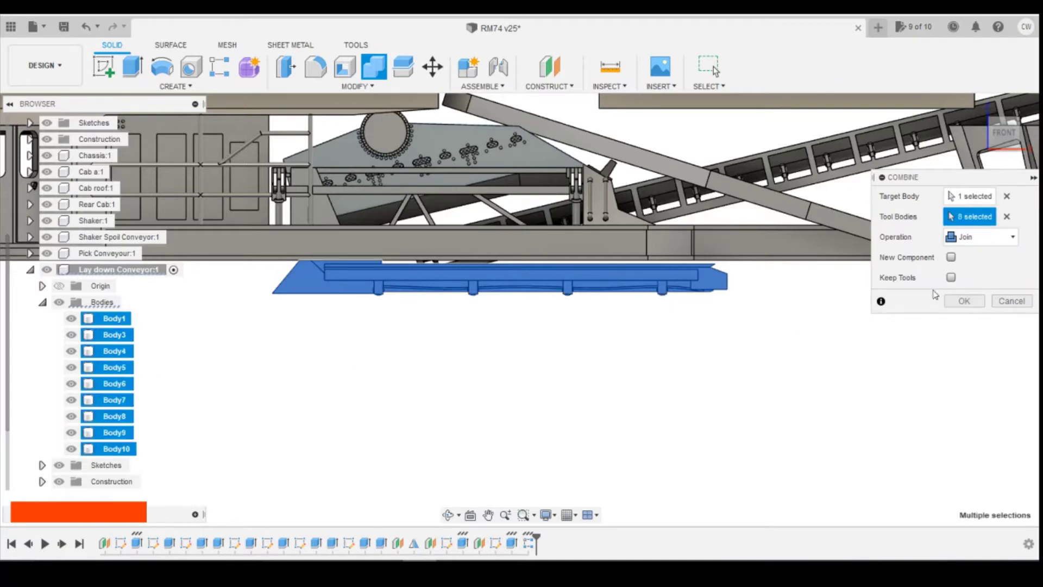
{"action": "left_click", "coordinate": [964, 300]}
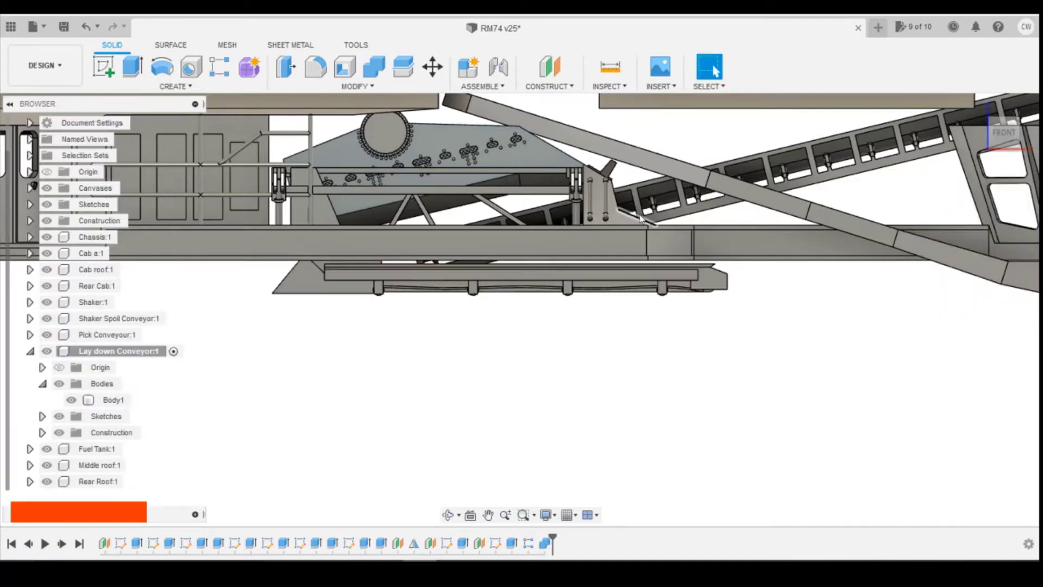
Start a sketch on the front face of the conveyor's tapered end piece, consulting the reference photo for that end's details
{"action": "left_click_drag", "start_coordinate": [1005, 132], "coordinate": [923, 157]}
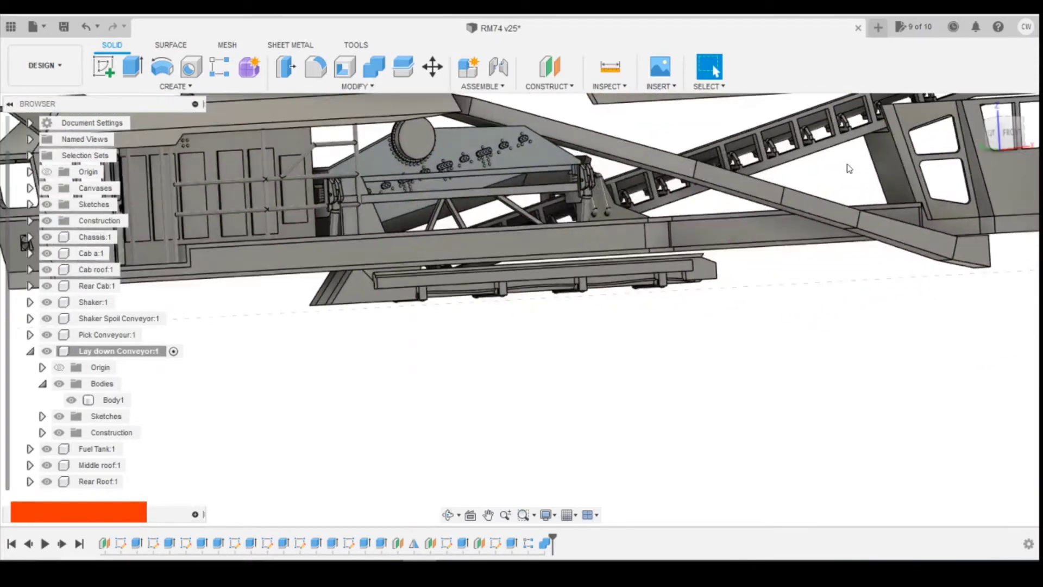
{"action": "key", "text": "shift+z"}
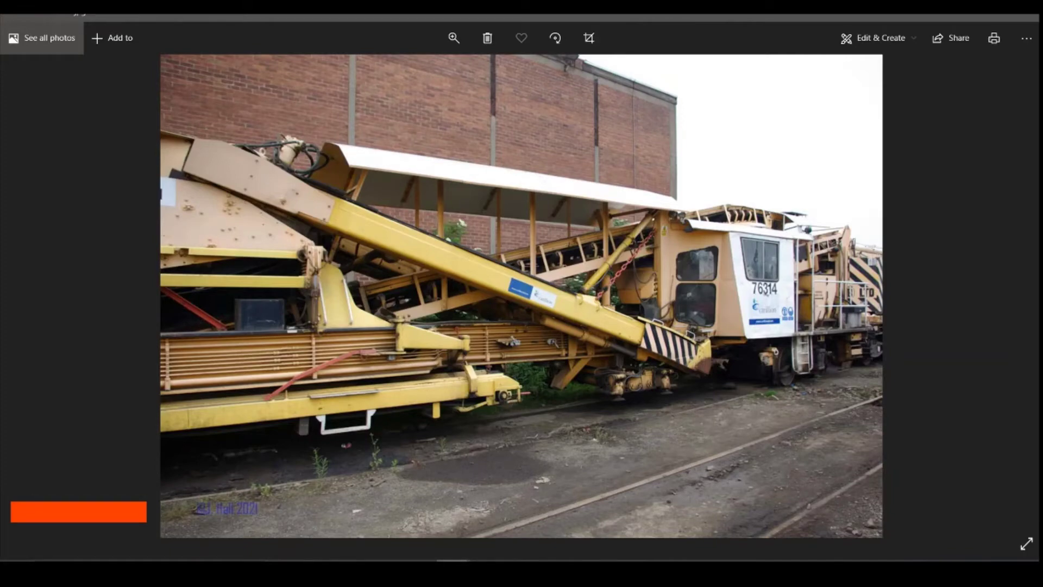
{"action": "left_click", "coordinate": [25, 242]}
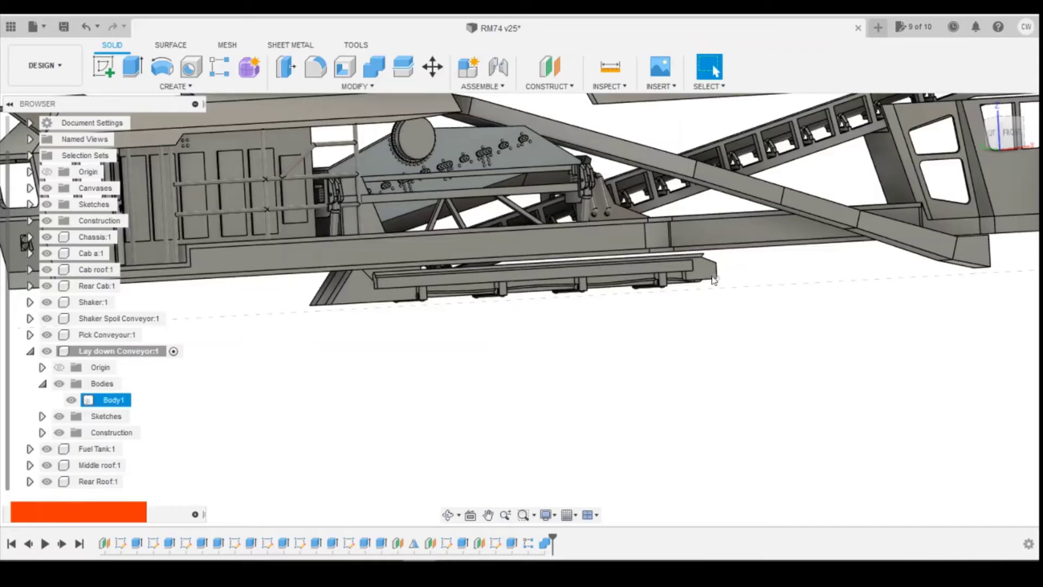
{"action": "left_click", "coordinate": [104, 68]}
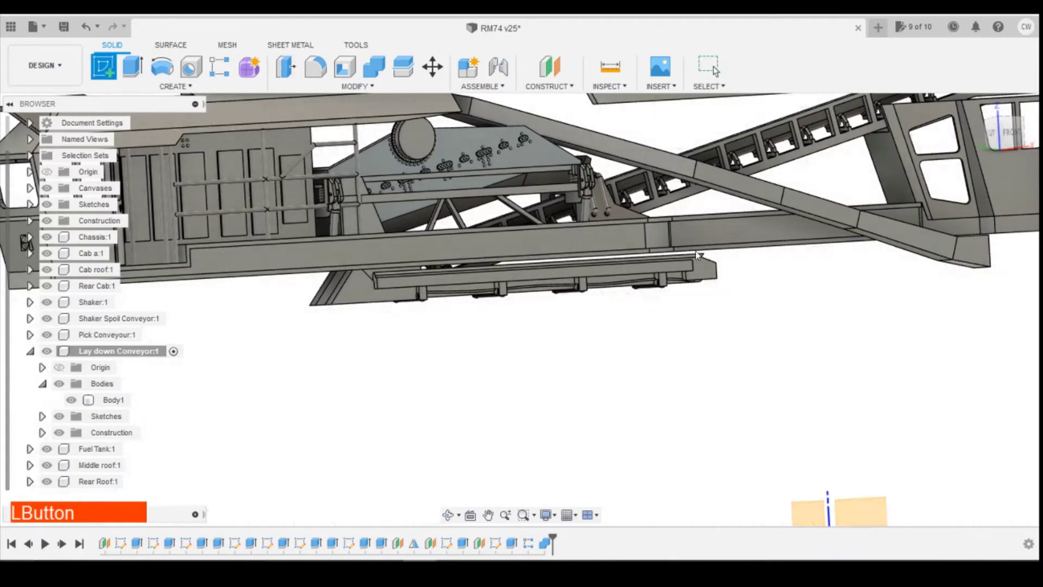
{"action": "left_click", "coordinate": [731, 283]}
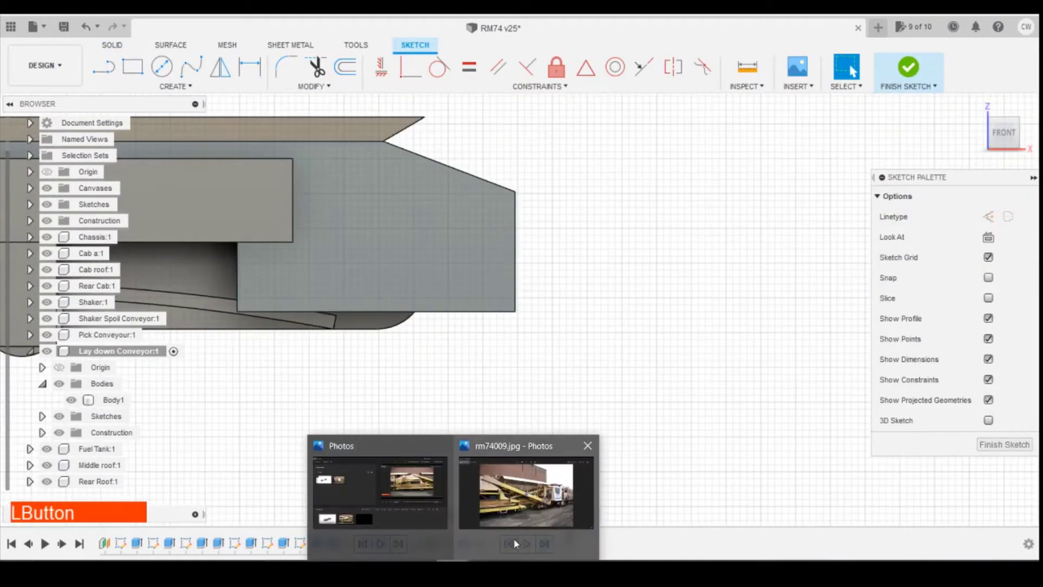
{"action": "left_click", "coordinate": [526, 505]}
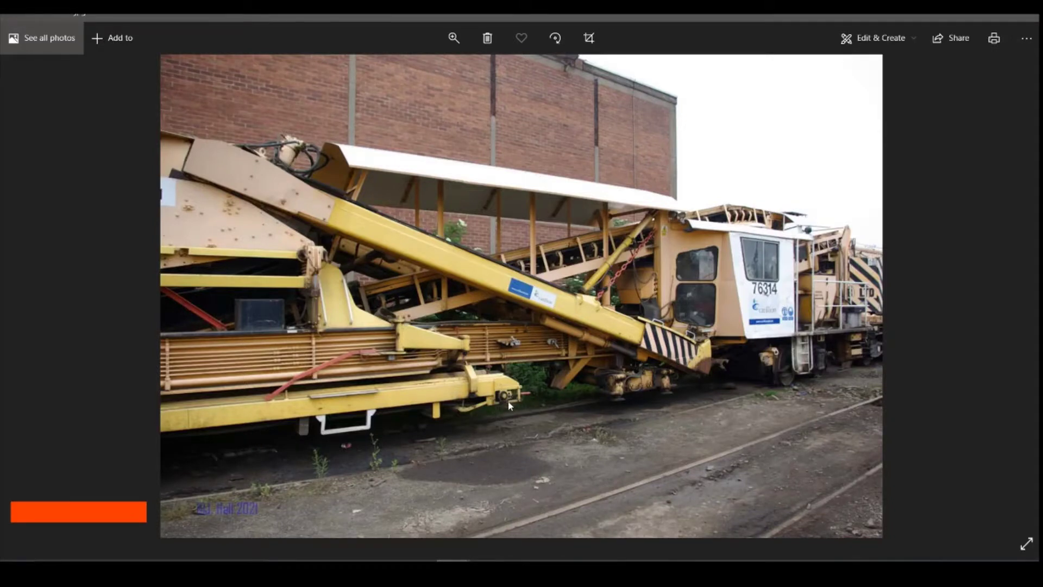
{"action": "key", "text": "alt+Tab"}
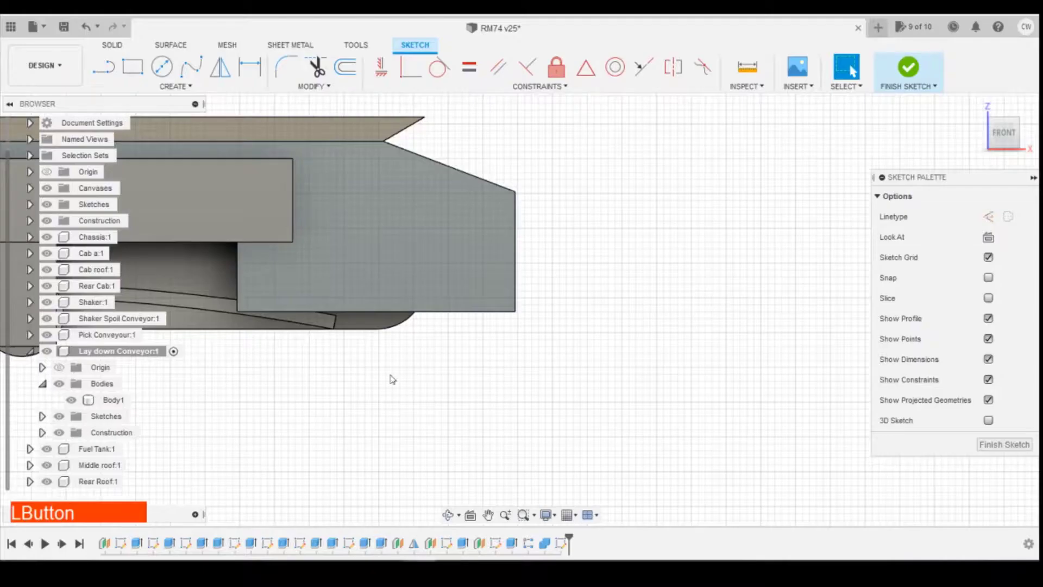
Sketch a 3 mm wide, 1 mm high rectangle on the end piece, starting from its vertical end edge
{"action": "key", "text": "r"}
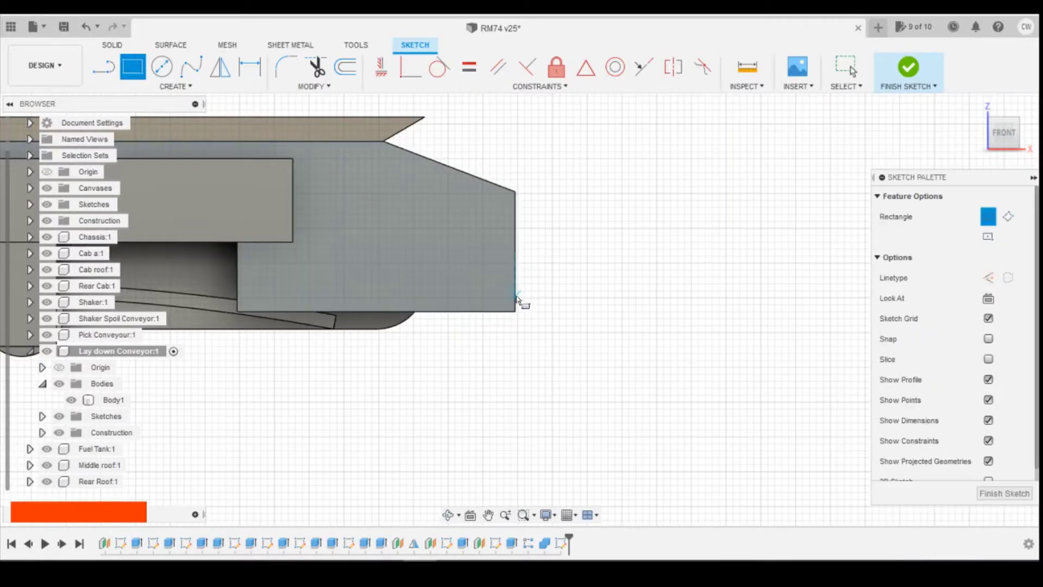
{"action": "left_click", "coordinate": [515, 293]}
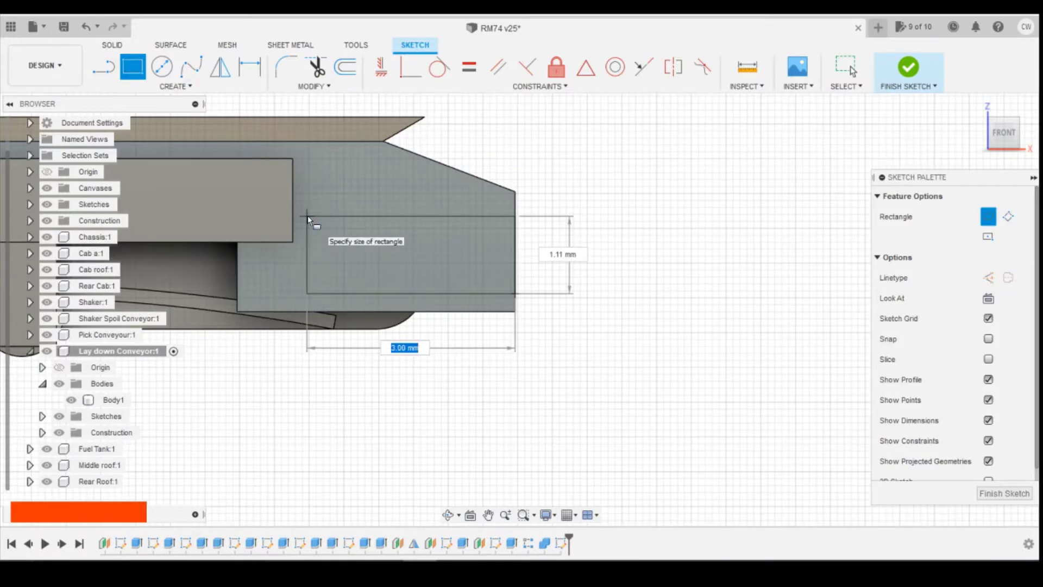
{"action": "type", "text": "3"}
{"action": "key", "text": "Tab"}
{"action": "type", "text": "1"}
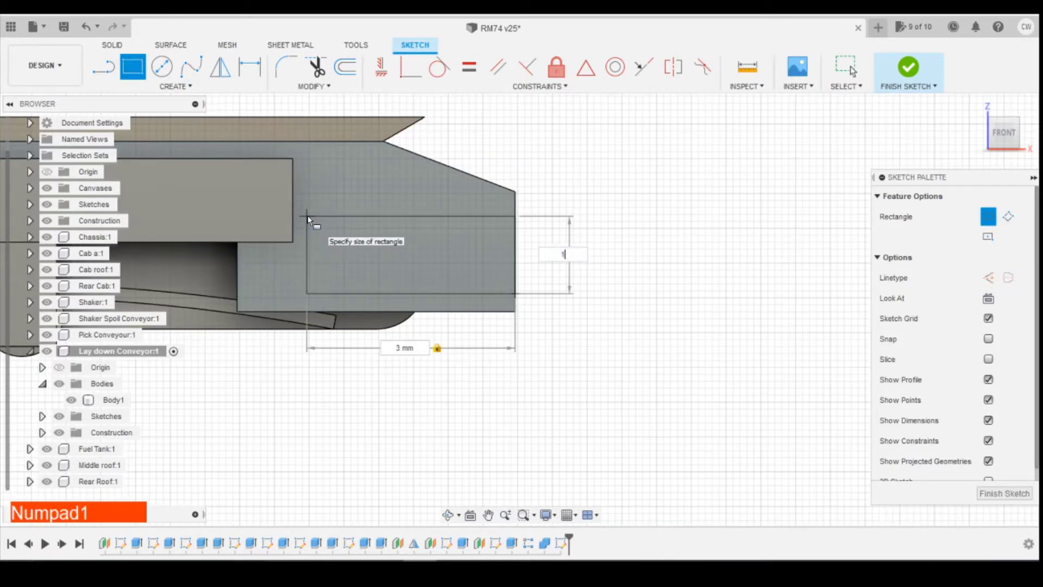
{"action": "key", "text": "Return"}
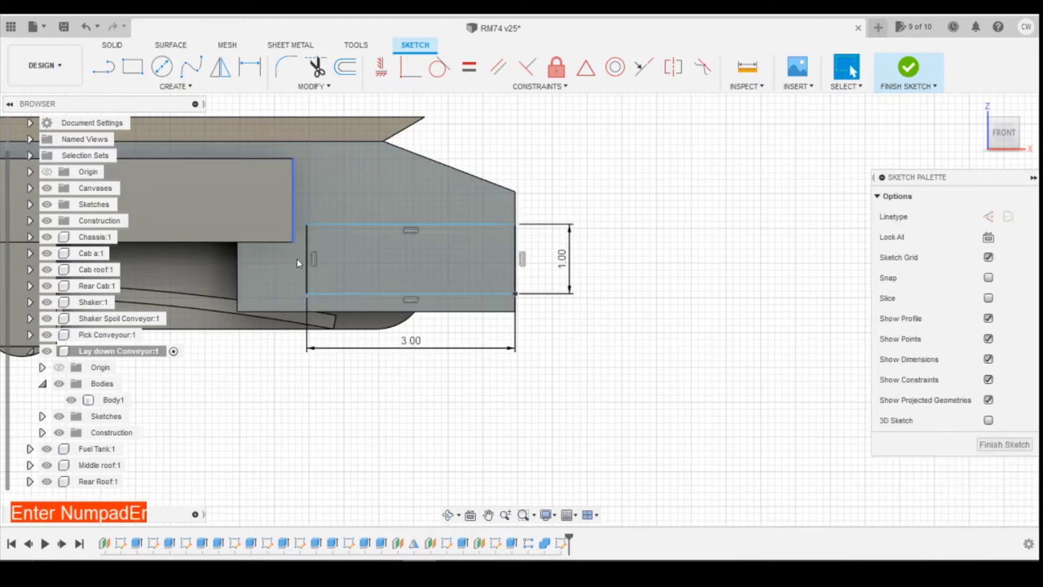
Dimension the rectangle's lower corner 0.4 mm above the bottom corner of the end piece, checking the reference photo
{"action": "key", "text": "d"}
{"action": "mouse_move", "coordinate": [465, 557]}
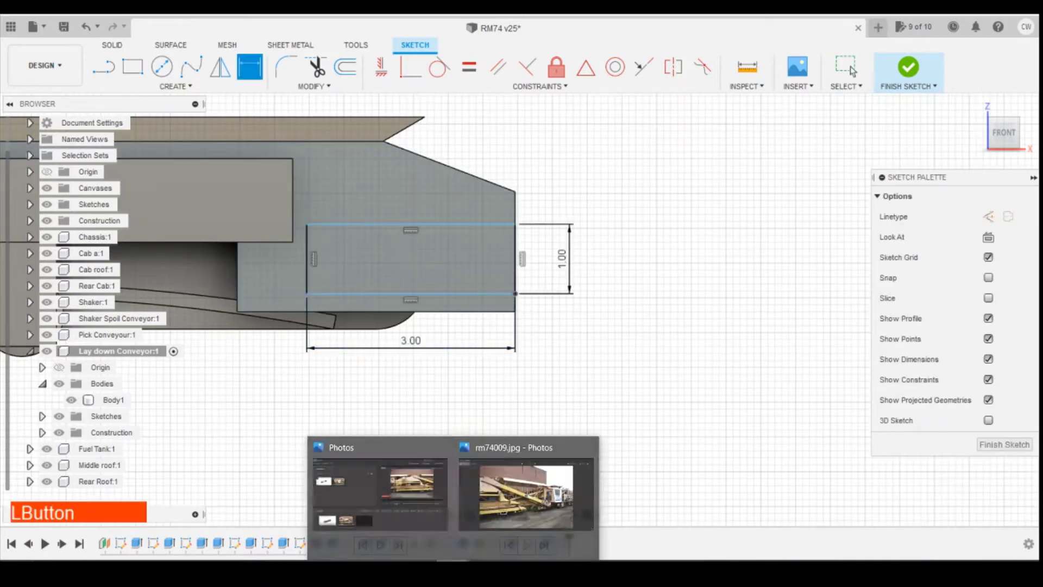
{"action": "left_click", "coordinate": [530, 497]}
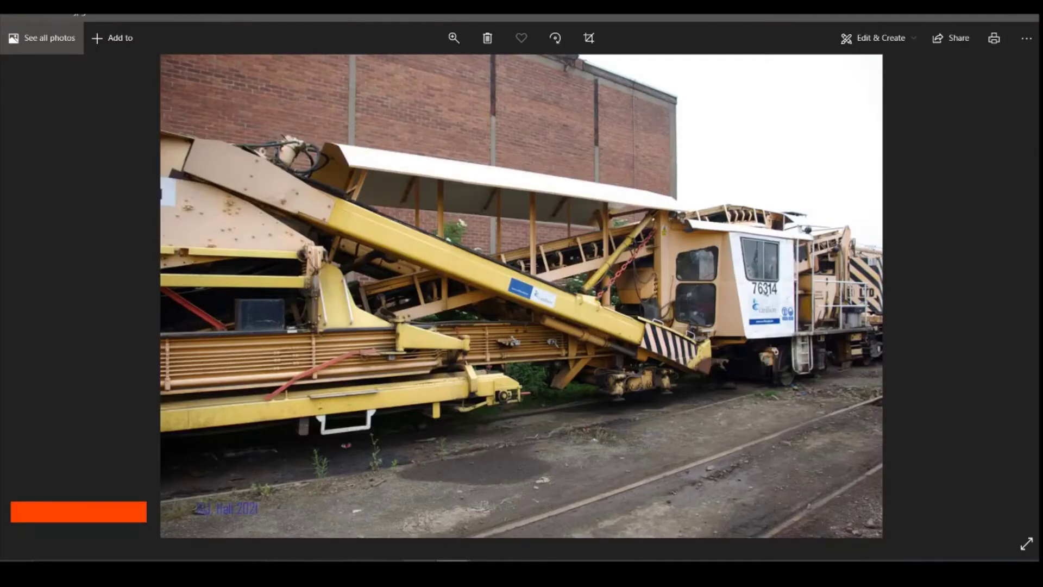
{"action": "left_click", "coordinate": [581, 558]}
{"action": "left_click", "coordinate": [515, 294]}
{"action": "left_click", "coordinate": [515, 312]}
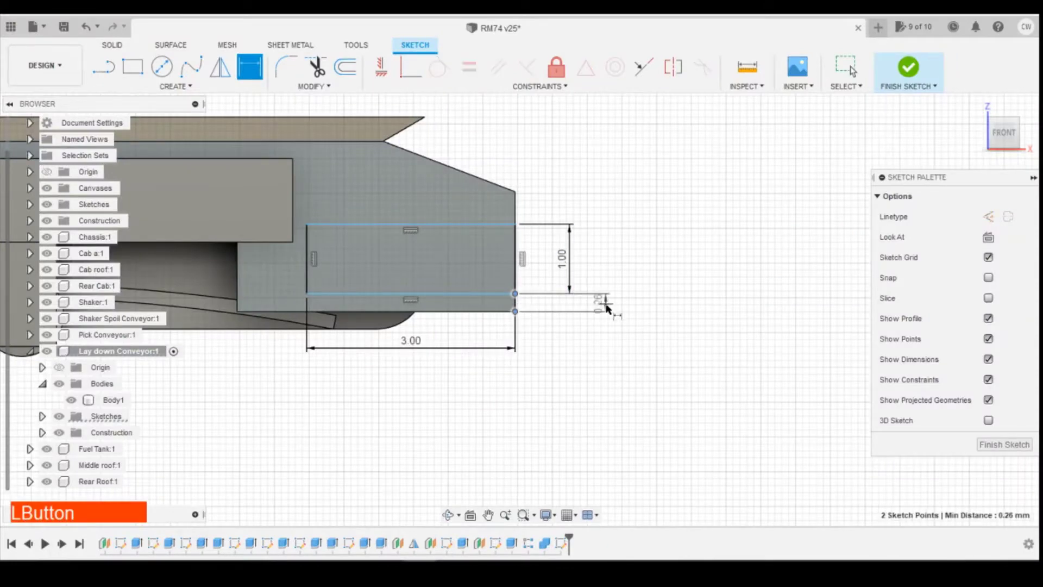
{"action": "left_click", "coordinate": [652, 350]}
{"action": "type", "text": "3"}
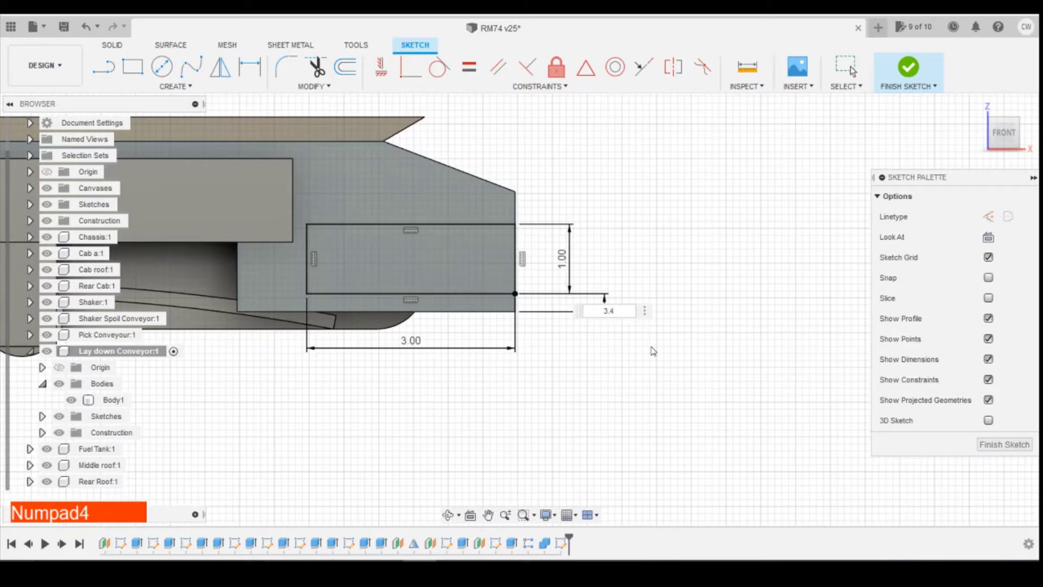
{"action": "type", "text": ".4"}
{"action": "key", "text": "BackSpace"}
{"action": "key", "text": "BackSpace"}
{"action": "type", "text": "0.4"}
{"action": "key", "text": "Return"}
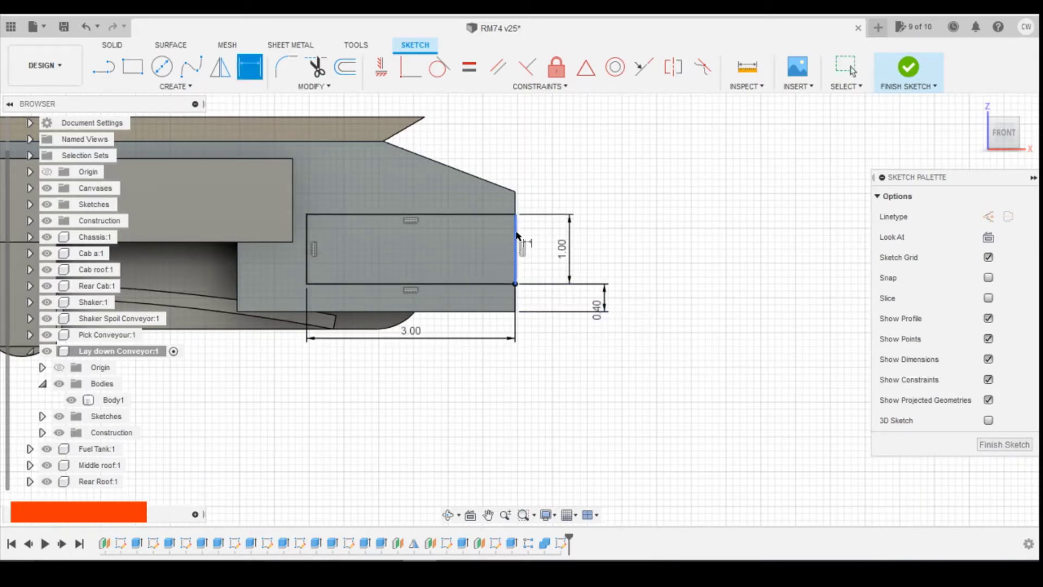
{"action": "key", "text": "Escape"}
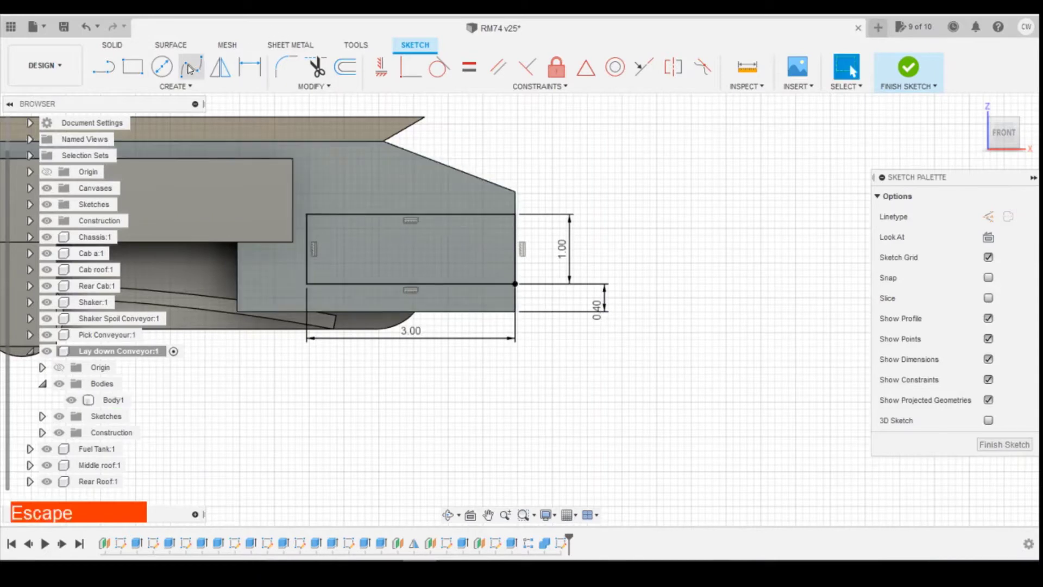
Sketch a 0.8 mm diameter circle inside the rectangle, vertically centred and slightly off its middle toward the side beam
{"action": "left_click", "coordinate": [161, 66]}
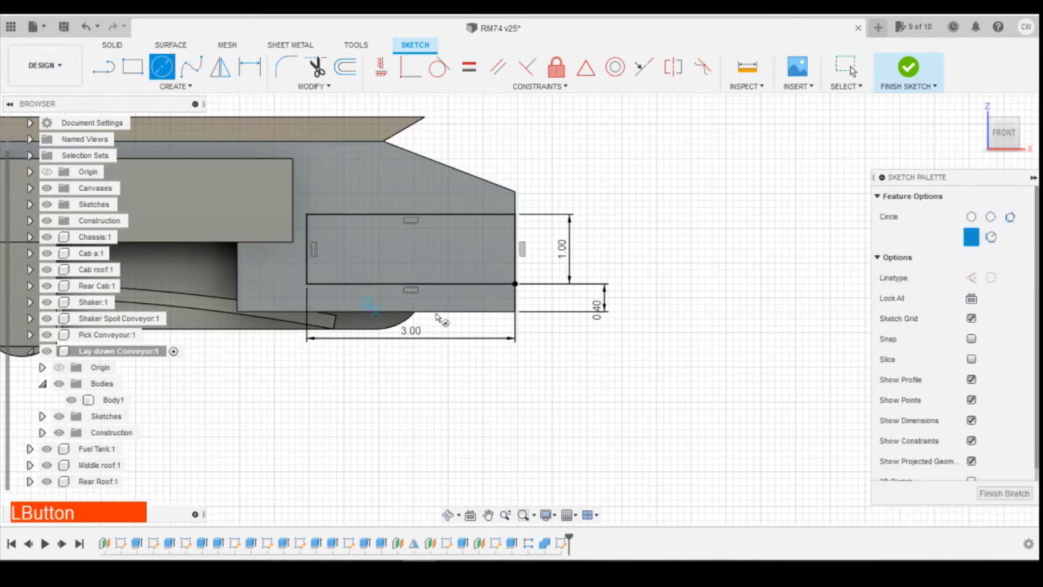
{"action": "left_click", "coordinate": [392, 249]}
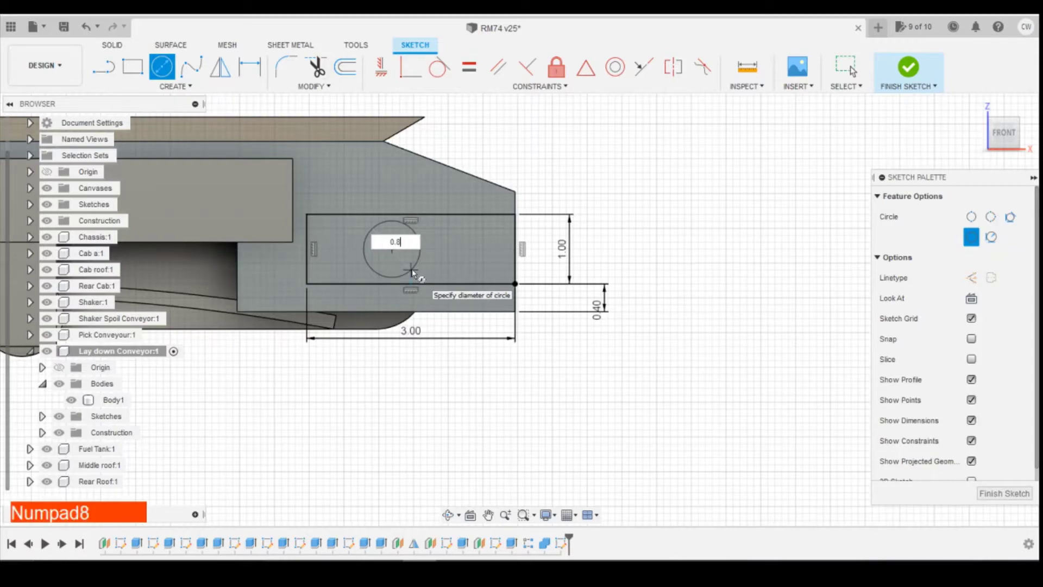
{"action": "key", "text": "Return"}
Check the reference photo and sketch a centre rectangle 1.7 mm wide and 0.5 mm high on the circle's centre
{"action": "left_click", "coordinate": [452, 571]}
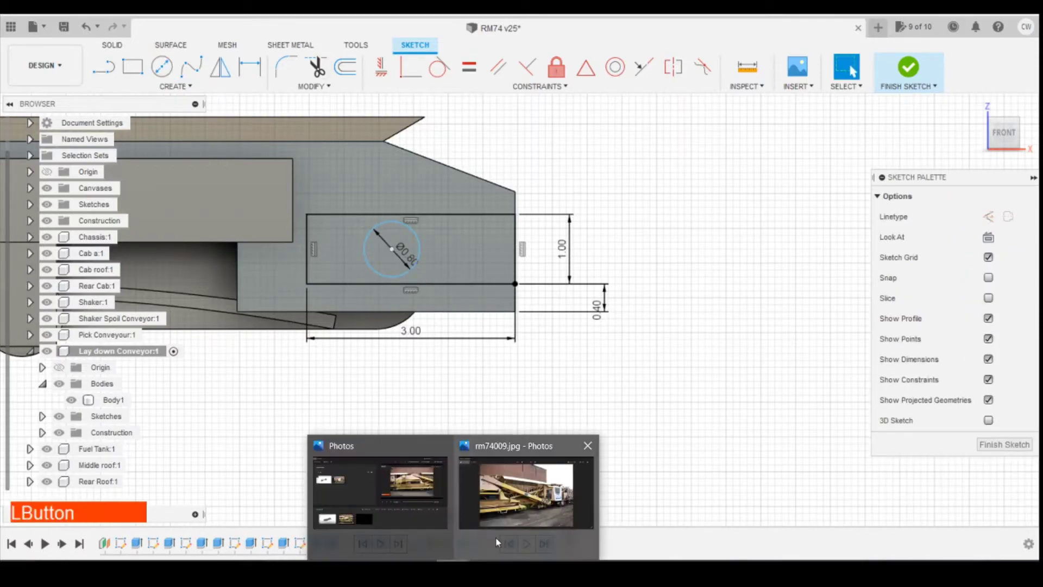
{"action": "left_click", "coordinate": [523, 507]}
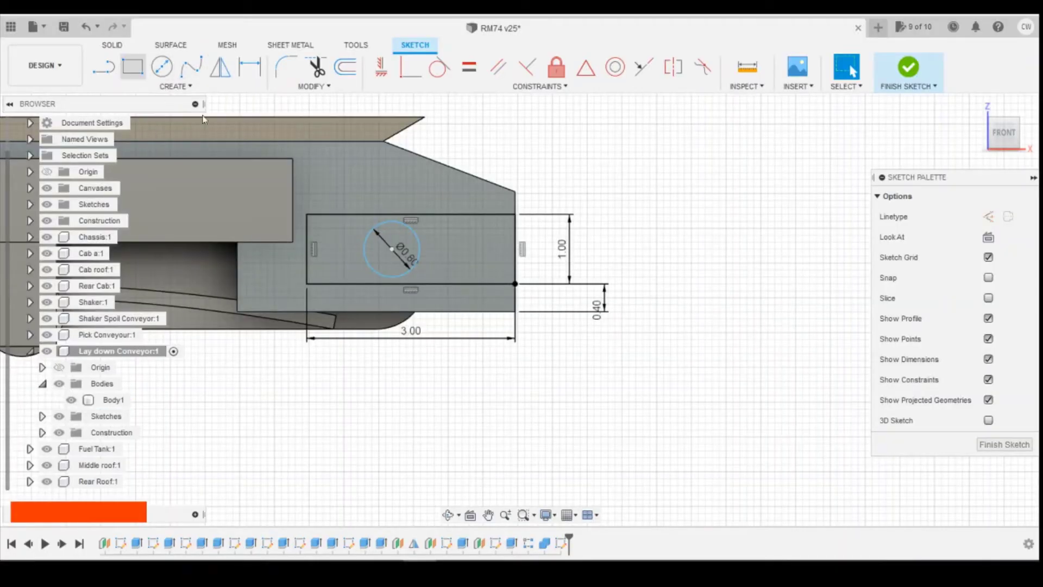
{"action": "key", "text": "r"}
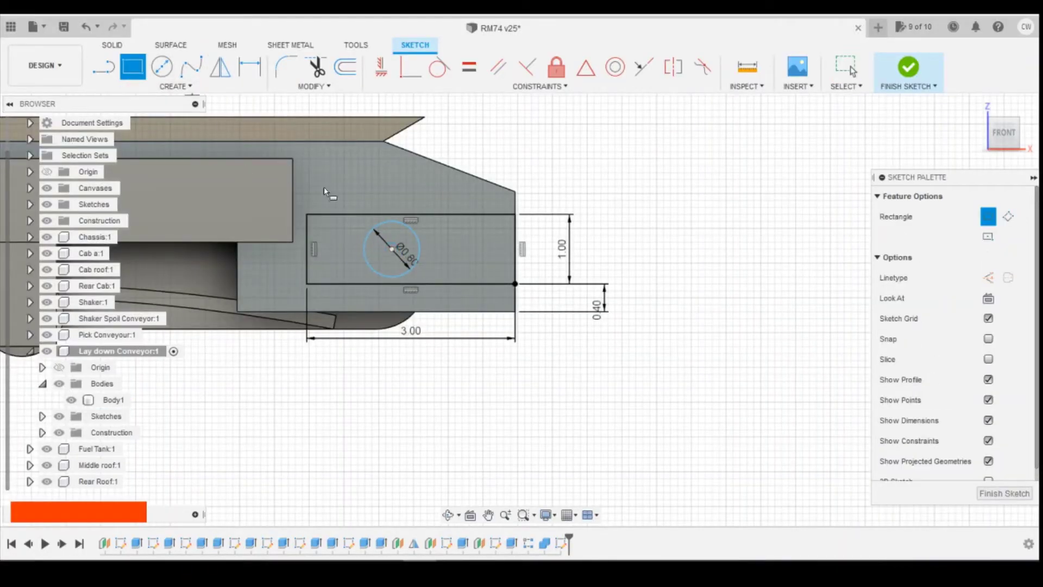
{"action": "left_click", "coordinate": [192, 89]}
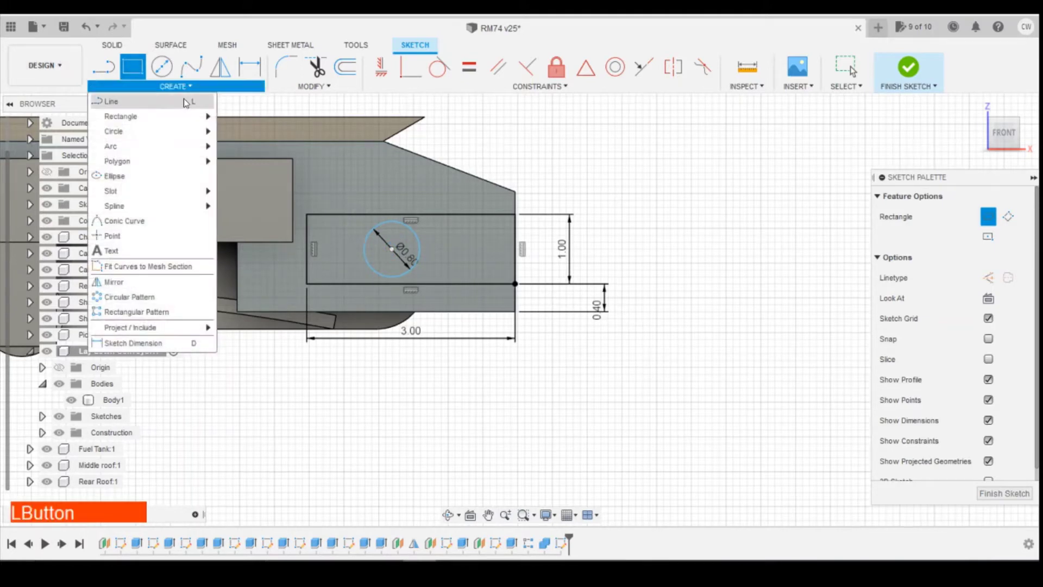
{"action": "mouse_move", "coordinate": [205, 116]}
{"action": "left_click", "coordinate": [243, 147]}
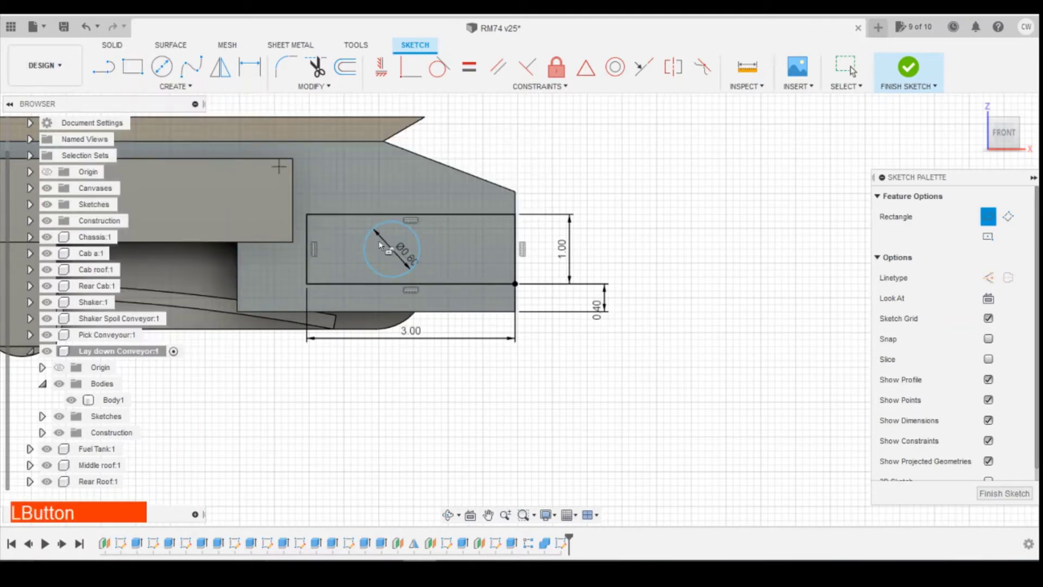
{"action": "left_click", "coordinate": [392, 249]}
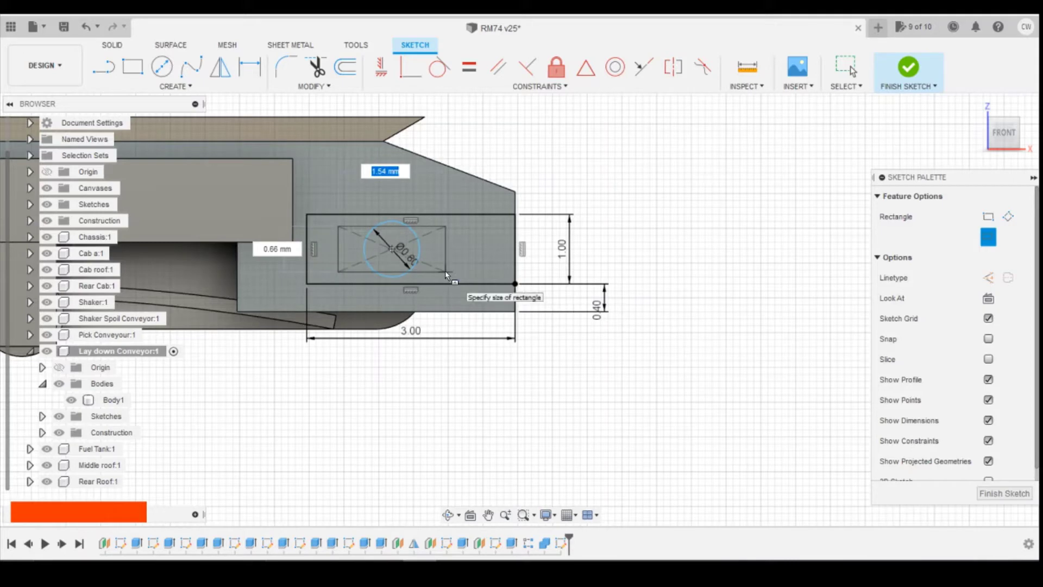
{"action": "type", "text": "1"}
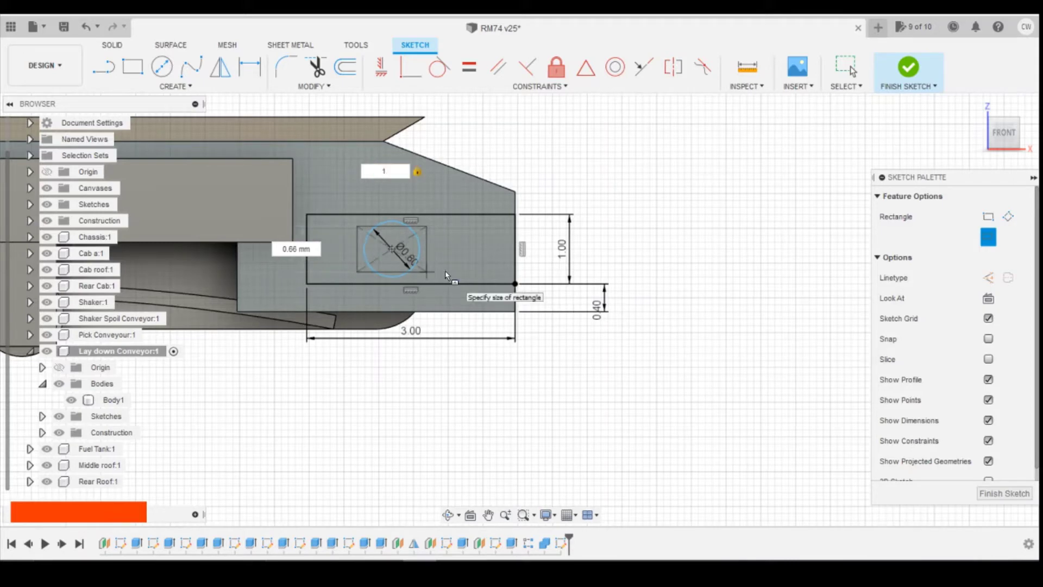
{"action": "type", "text": ".7"}
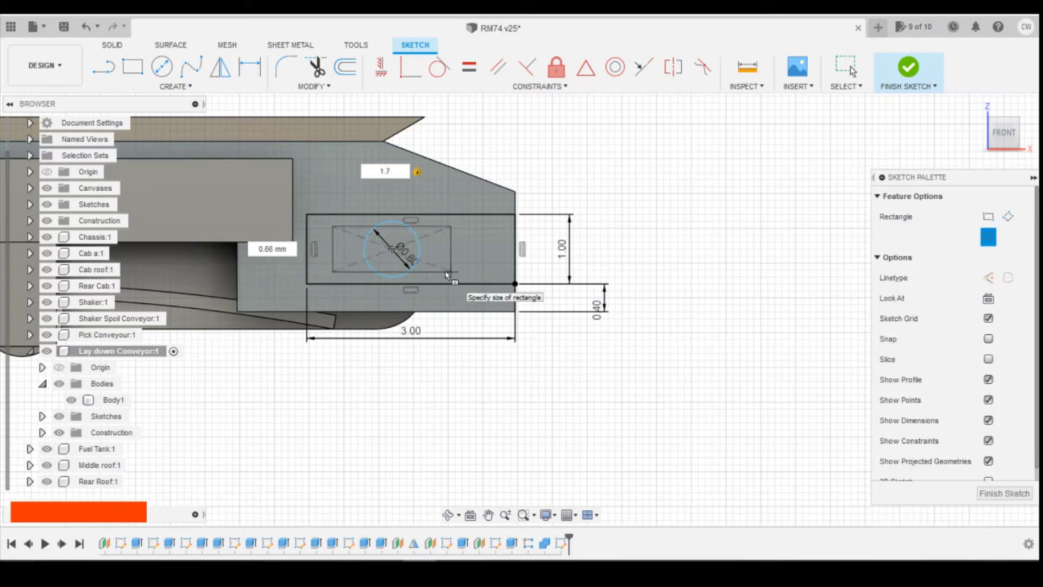
{"action": "key", "text": "Tab"}
{"action": "type", "text": ".5"}
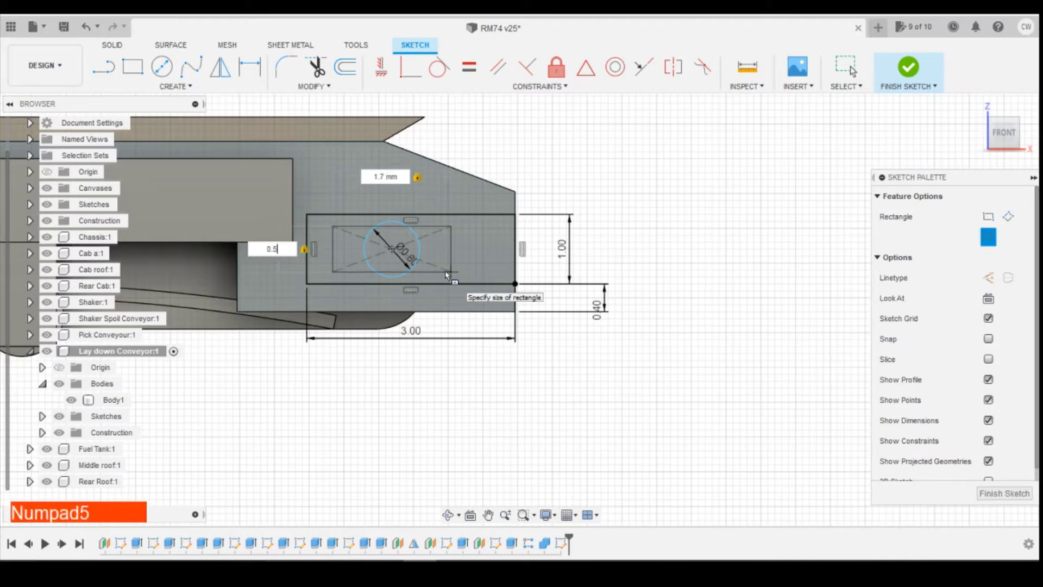
{"action": "key", "text": "Return"}
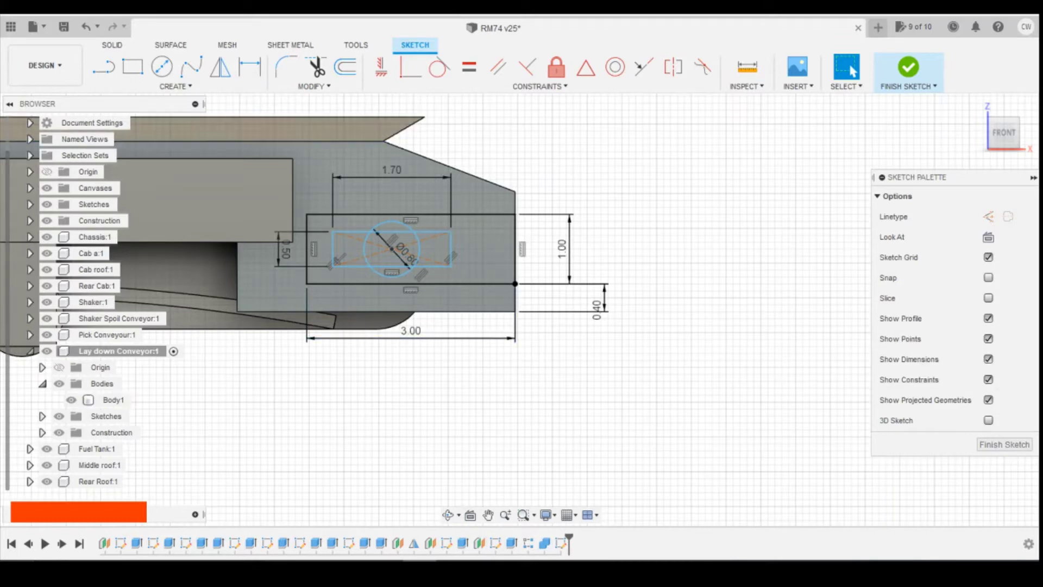
Consult the reference photo and sketch two short slanted lines, about 0.27 mm long, from the inner rectangle's upper and lower edges to the outer rectangle
{"action": "left_click", "coordinate": [529, 476]}
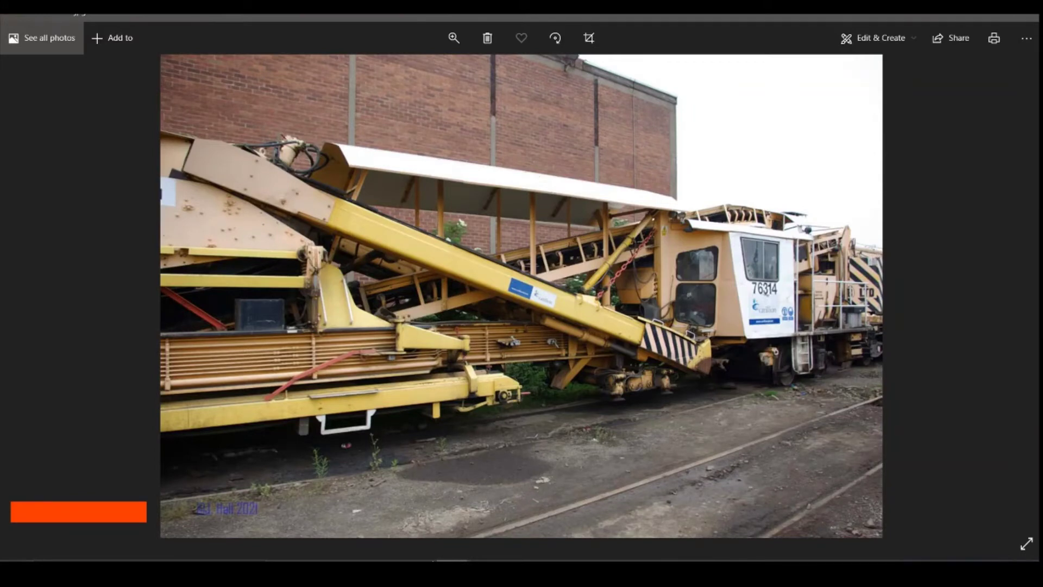
{"action": "left_click", "coordinate": [419, 569]}
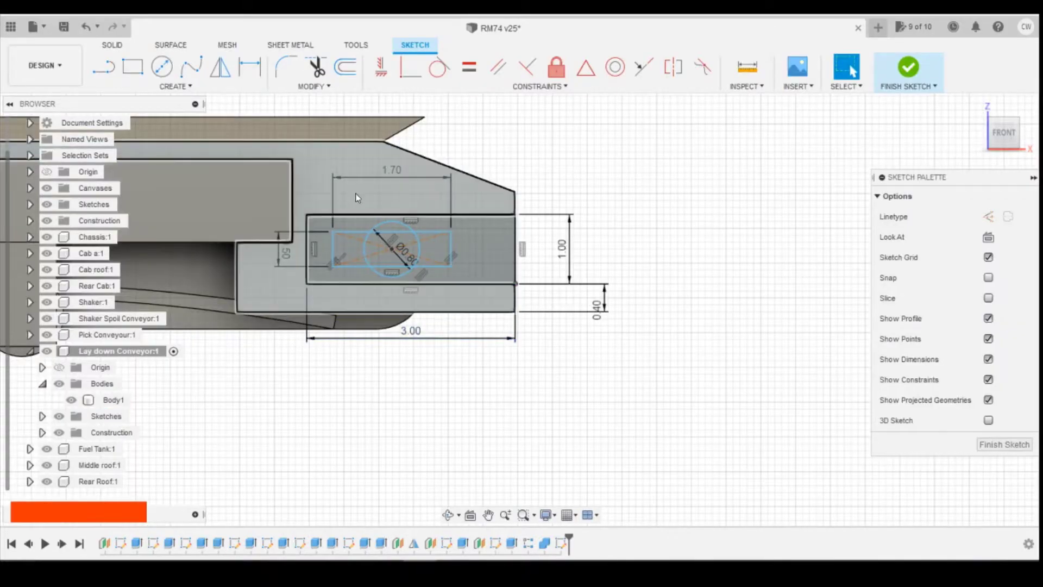
{"action": "left_click", "coordinate": [106, 67]}
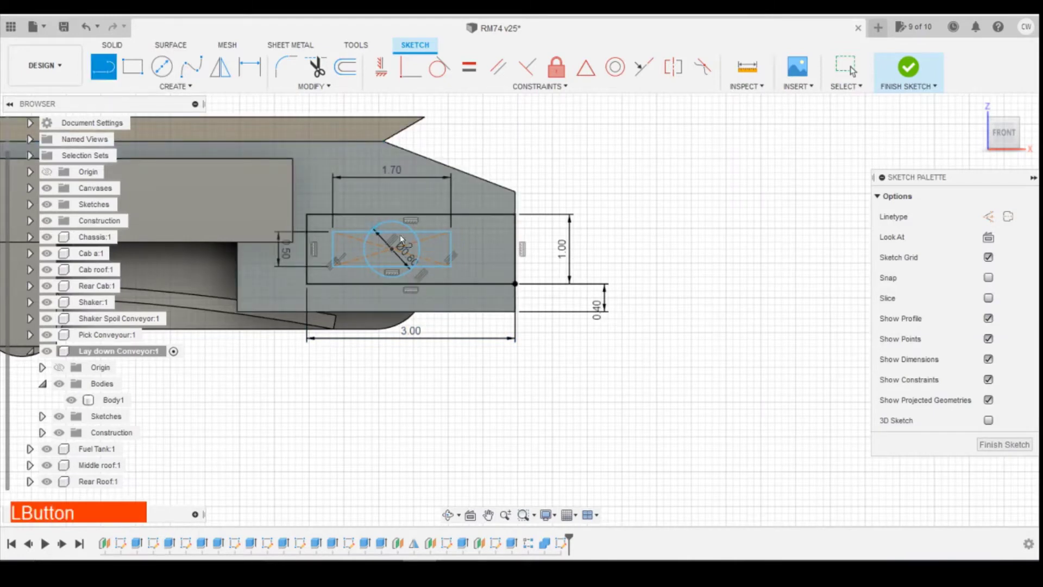
{"action": "left_click", "coordinate": [356, 232]}
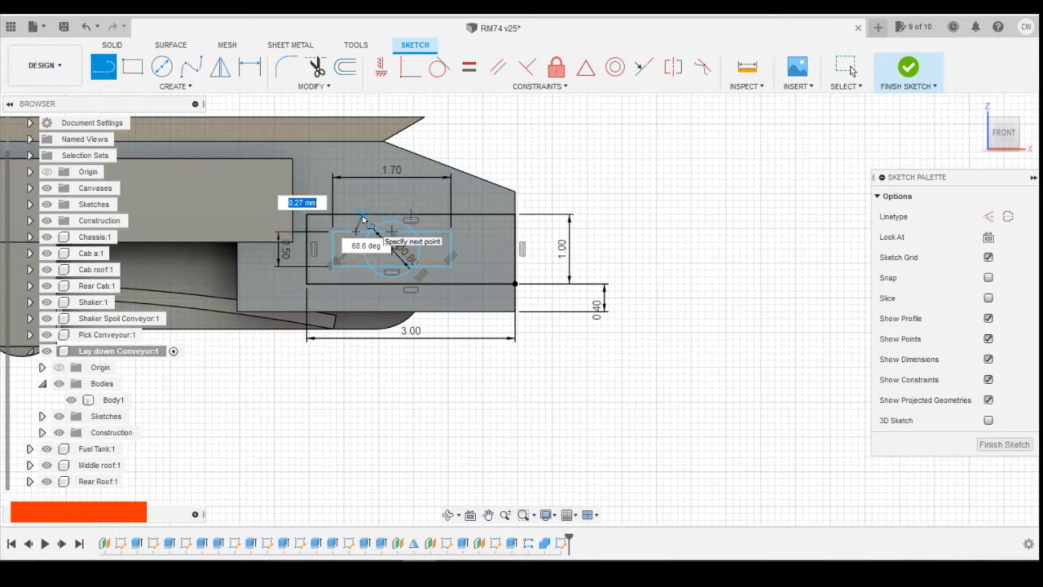
{"action": "left_click", "coordinate": [363, 219]}
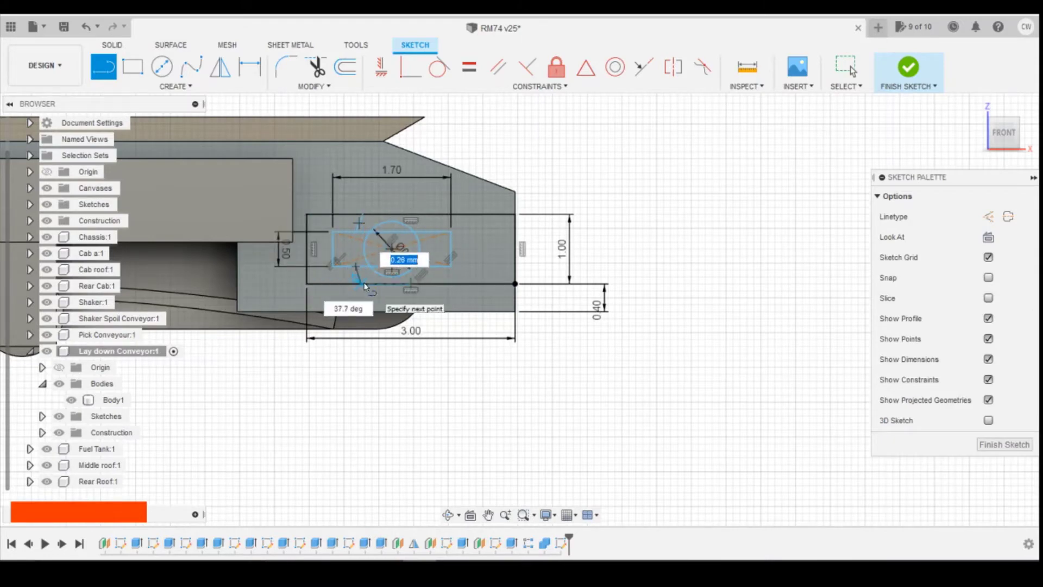
{"action": "scroll", "coordinate": [365, 284], "scroll_direction": "up", "scroll_amount": 5}
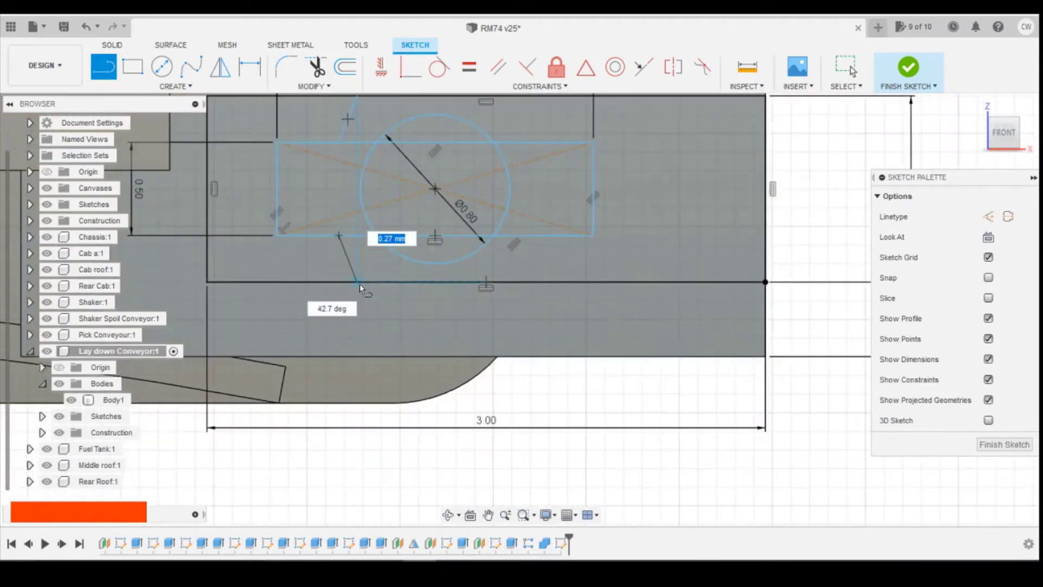
{"action": "left_click", "coordinate": [359, 284]}
Dimension the upper slanted line's inner end 0.7 mm from the outer rectangle's vertical edge nearest the side beam
{"action": "scroll", "coordinate": [380, 301], "scroll_direction": "down", "scroll_amount": 3}
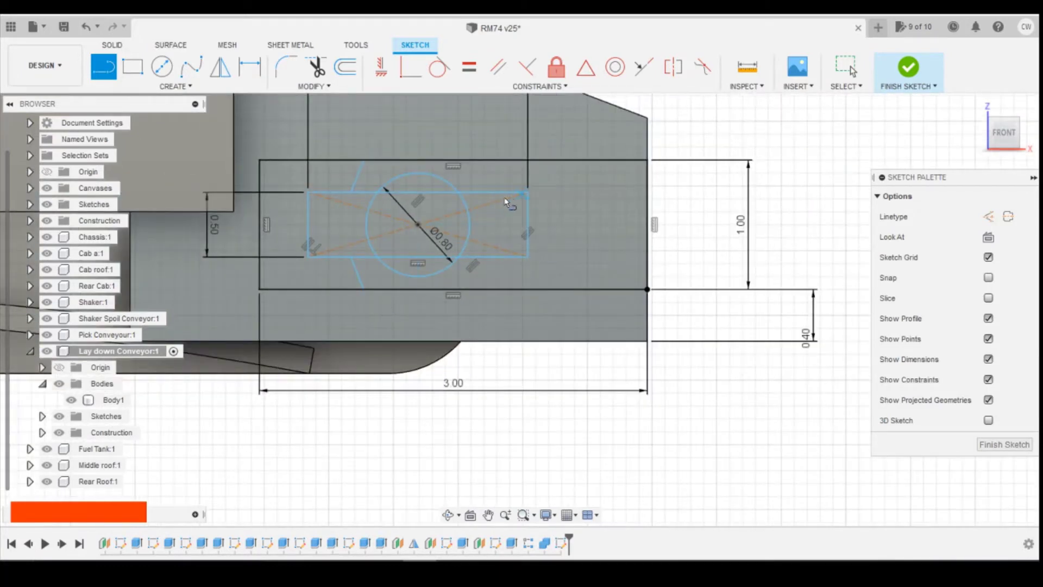
{"action": "key", "text": "d"}
{"action": "left_click", "coordinate": [379, 193]}
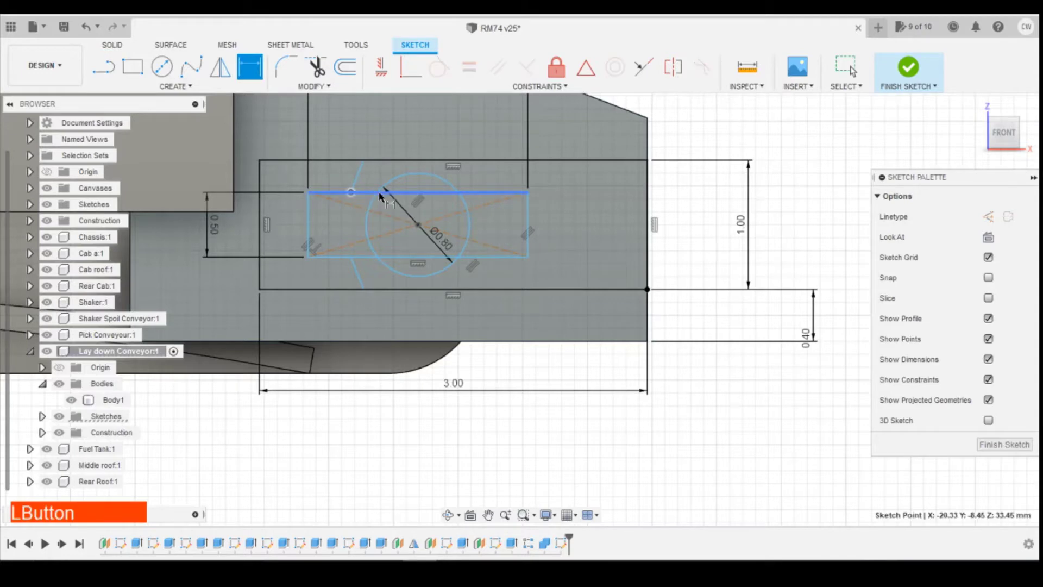
{"action": "left_click", "coordinate": [259, 197]}
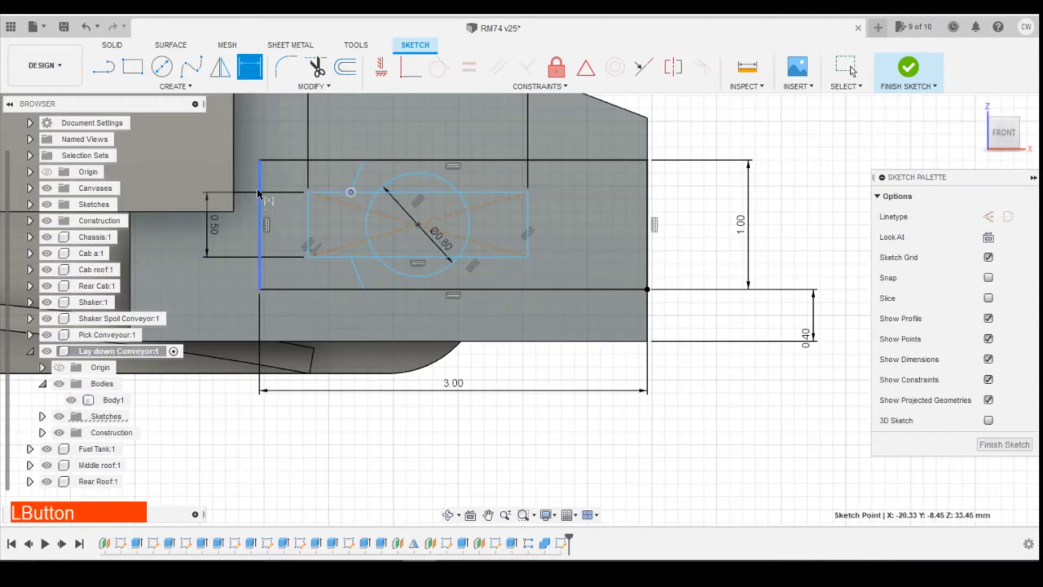
{"action": "left_click", "coordinate": [428, 159]}
{"action": "type", "text": "0.7"}
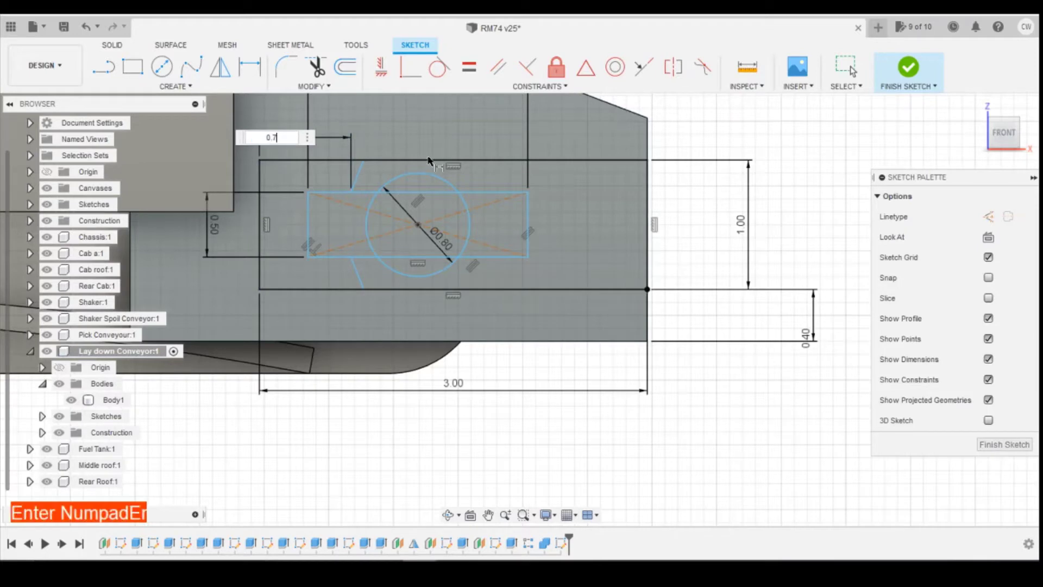
{"action": "key", "text": "Return"}
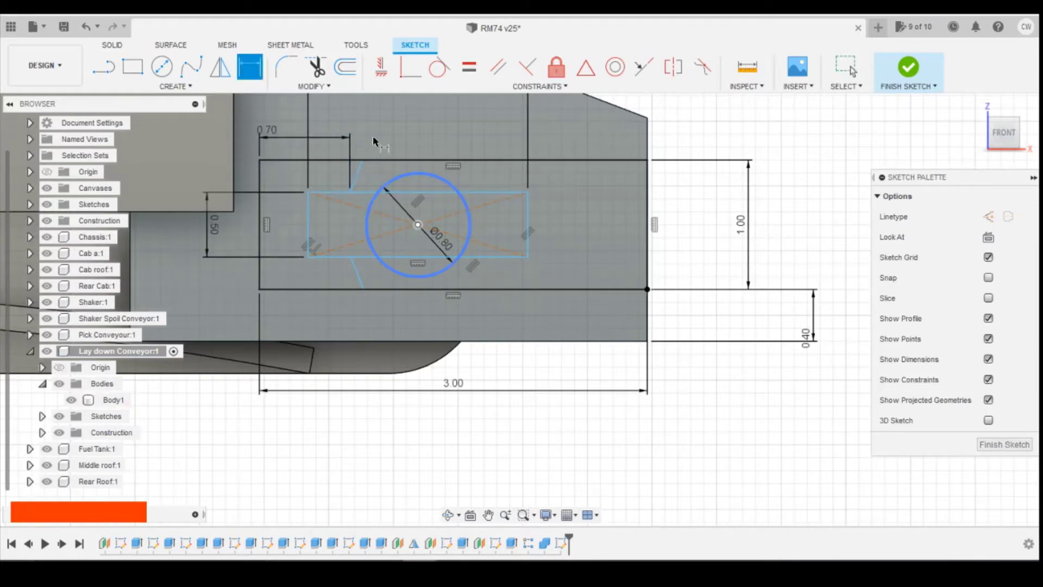
Align the matching endpoints of the upper and lower slanted lines with vertical constraints
{"action": "left_click", "coordinate": [380, 67]}
{"action": "left_click", "coordinate": [351, 255]}
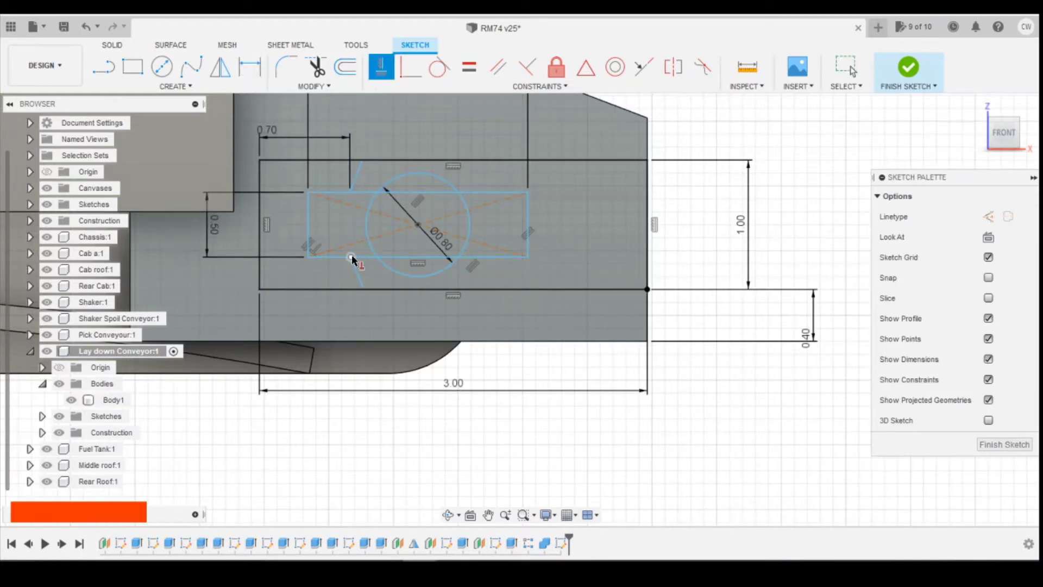
{"action": "left_click", "coordinate": [351, 192]}
{"action": "left_click", "coordinate": [362, 289]}
{"action": "left_click", "coordinate": [362, 161]}
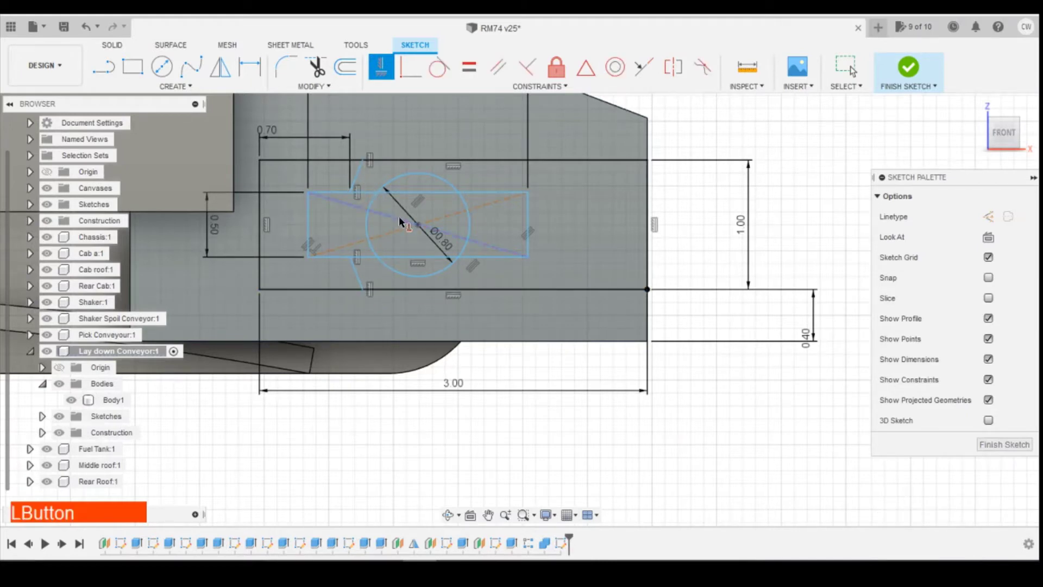
Dimension the upper slanted line's outer end 0.8 mm from the outer rectangle's upper corner nearest the side beam
{"action": "key", "text": "d"}
{"action": "left_click", "coordinate": [362, 160]}
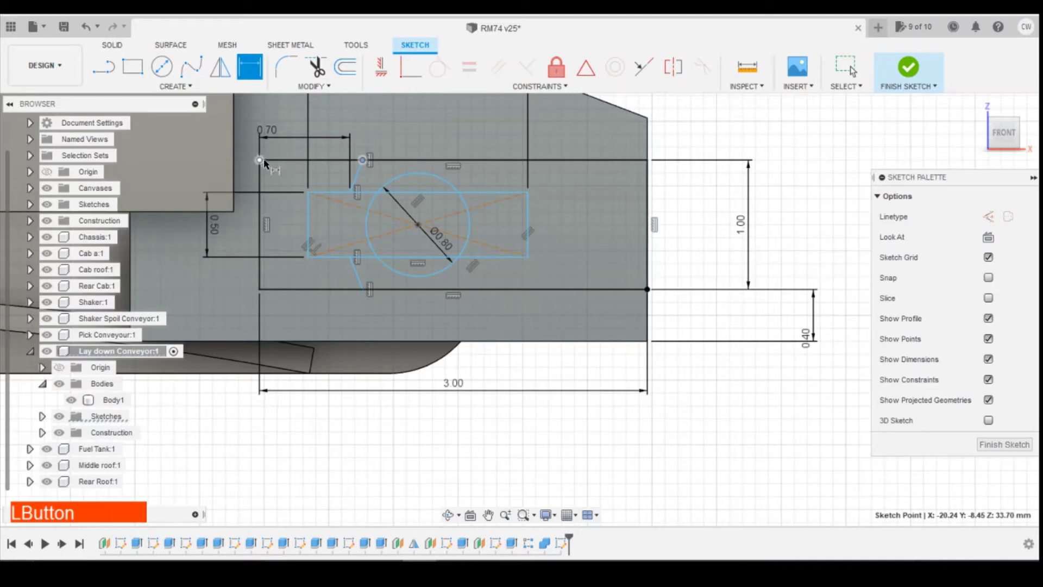
{"action": "left_click", "coordinate": [261, 160]}
{"action": "left_click", "coordinate": [413, 174]}
{"action": "type", "text": "0.8"}
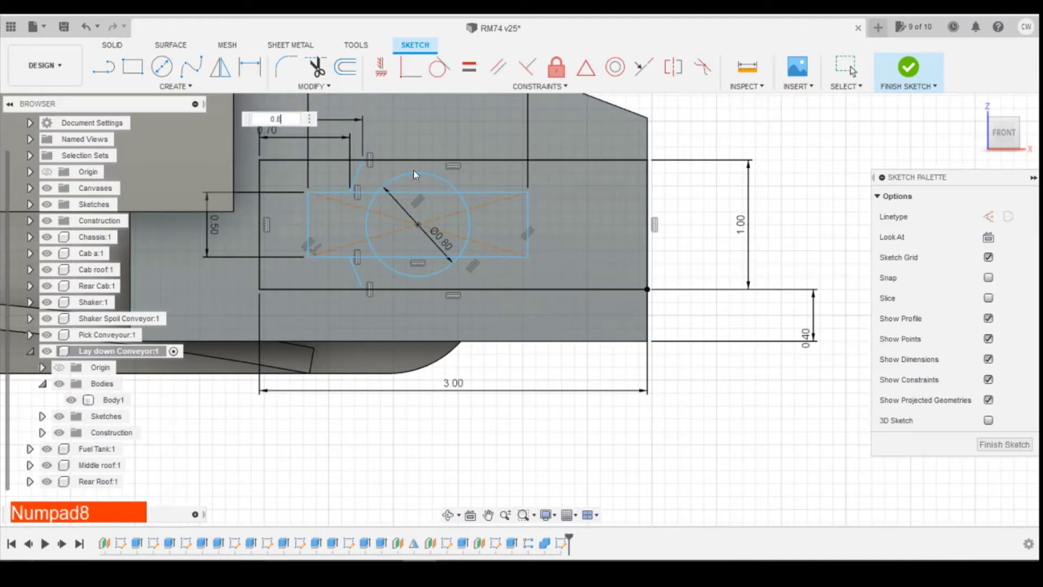
{"action": "key", "text": "Return"}
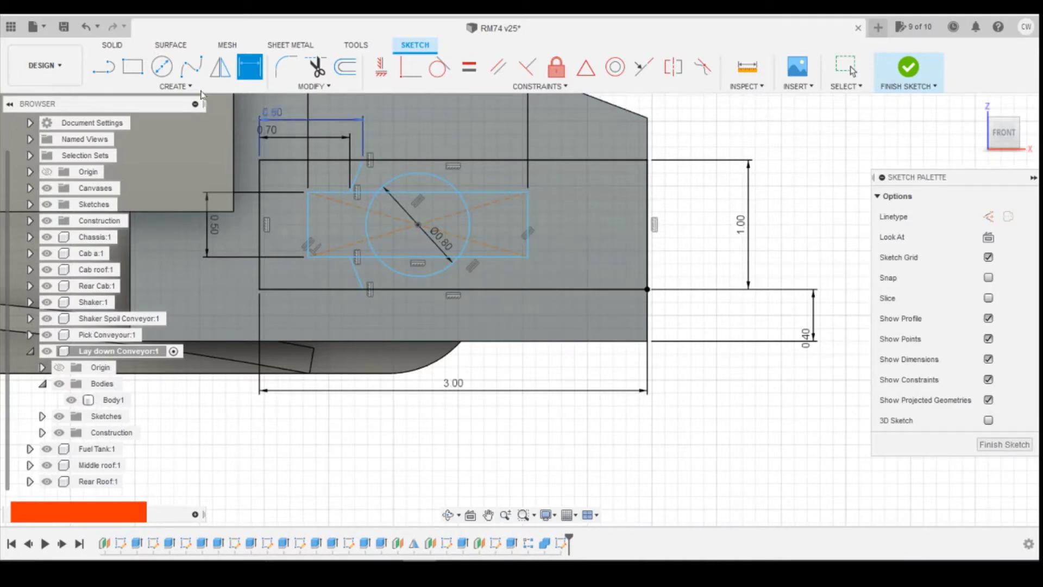
Sketch a vertical line from the circle's centre up to the outer rectangle's upper edge
{"action": "left_click", "coordinate": [108, 70]}
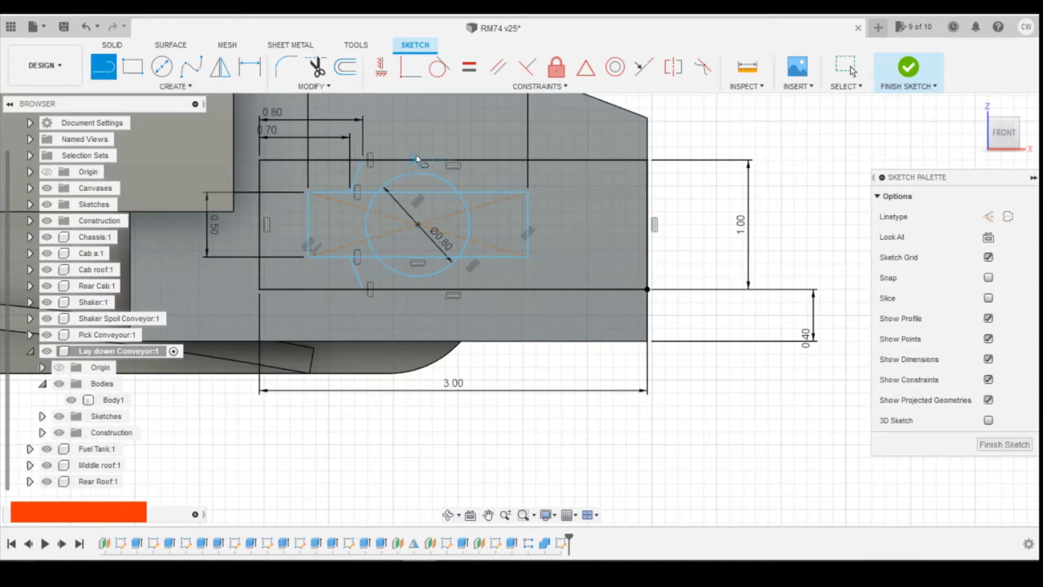
{"action": "left_click", "coordinate": [416, 223]}
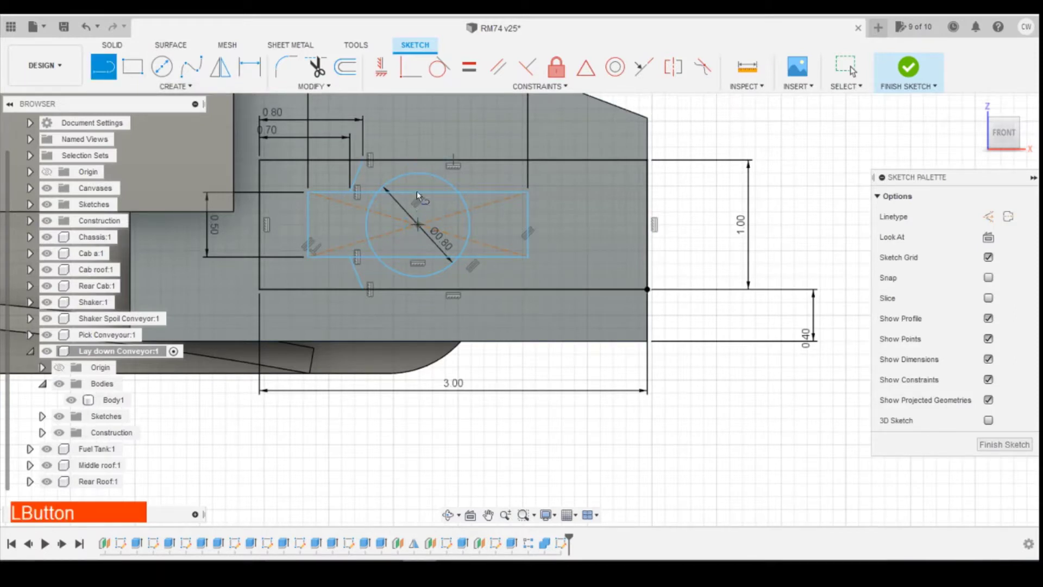
{"action": "left_click", "coordinate": [422, 156]}
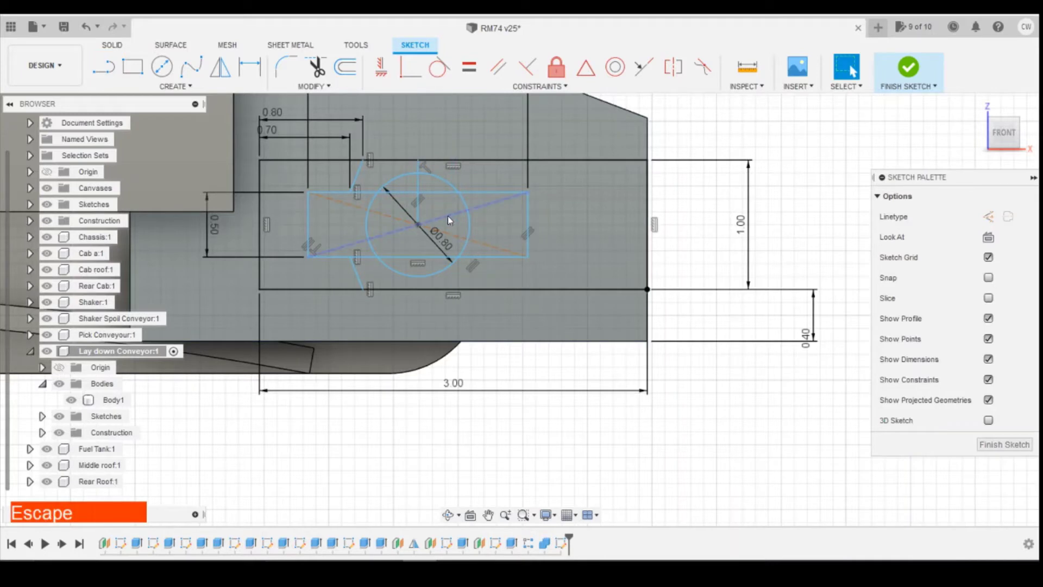
Mirror both slanted lines about the vertical line through the circle's centre
{"action": "left_click", "coordinate": [175, 86]}
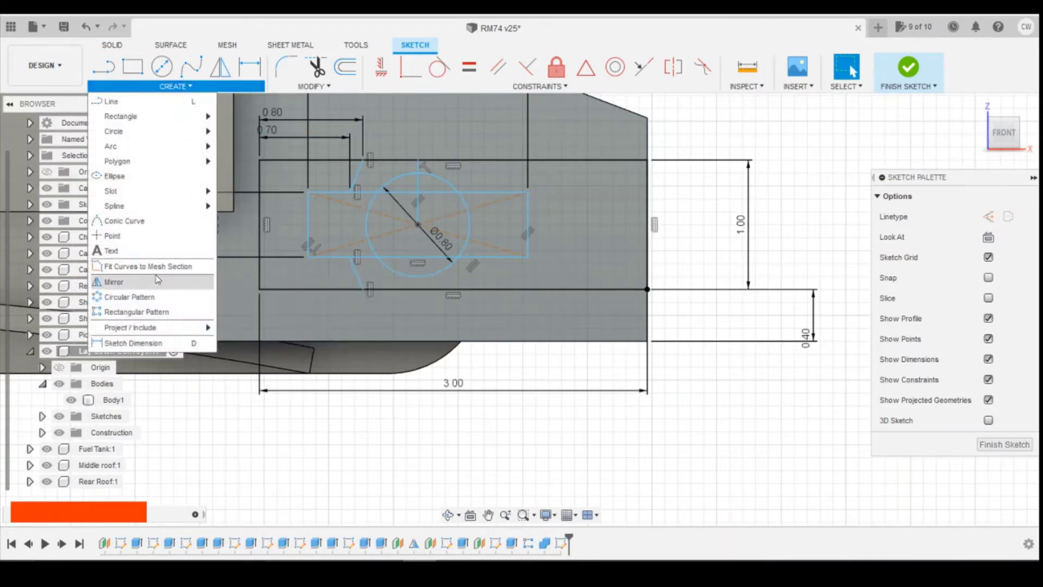
{"action": "left_click", "coordinate": [114, 282]}
{"action": "left_click", "coordinate": [359, 177]}
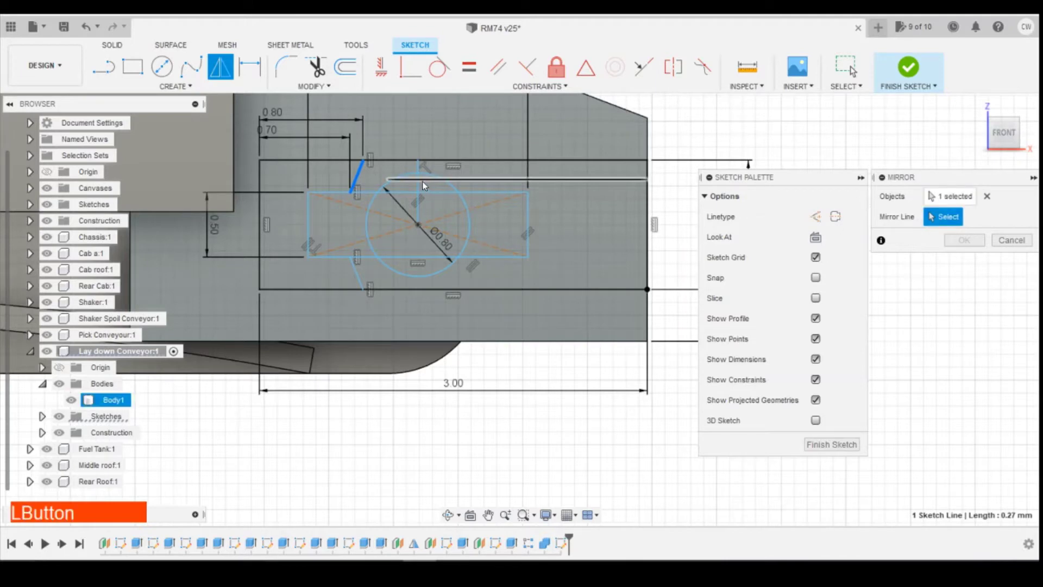
{"action": "left_click", "coordinate": [418, 179]}
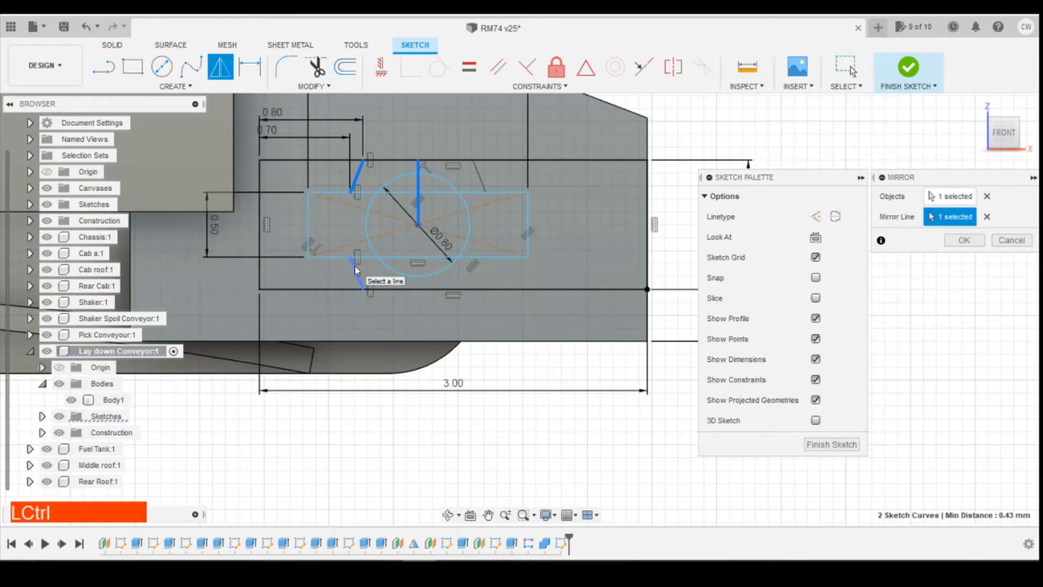
{"action": "left_click", "coordinate": [948, 197]}
{"action": "left_click", "coordinate": [357, 273]}
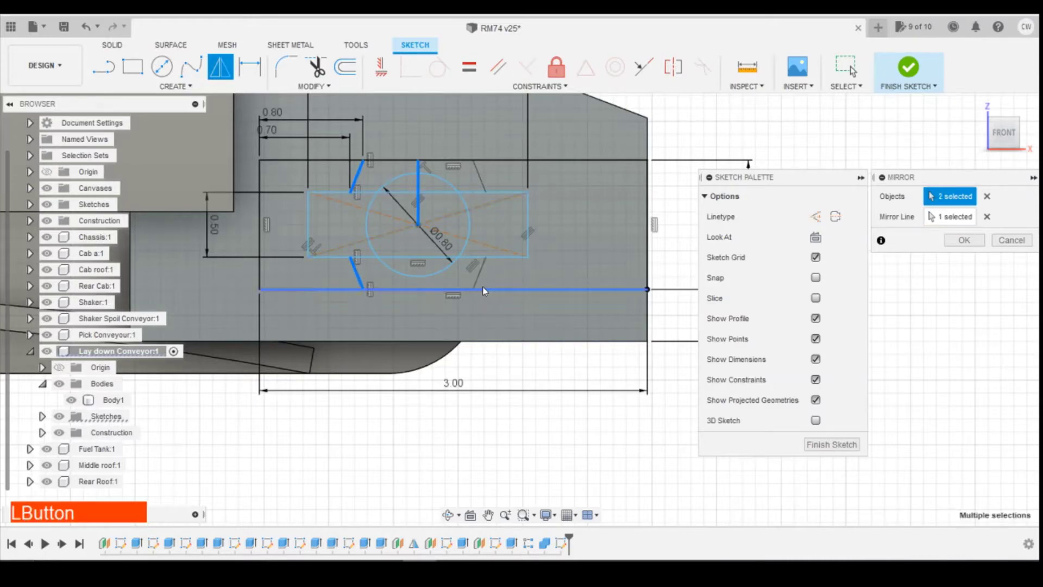
{"action": "left_click", "coordinate": [965, 242]}
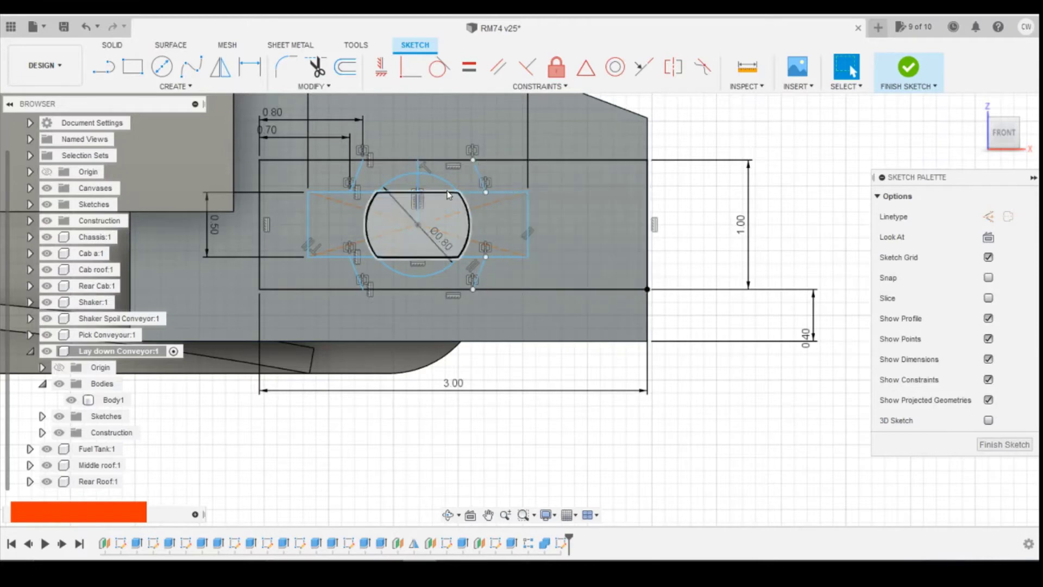
Try a 2 mm length for the inner rectangle around the circle and undo the change
{"action": "scroll", "coordinate": [597, 334], "scroll_direction": "down", "scroll_amount": 2}
{"action": "left_click", "coordinate": [495, 172]}
{"action": "double_click", "coordinate": [494, 173]}
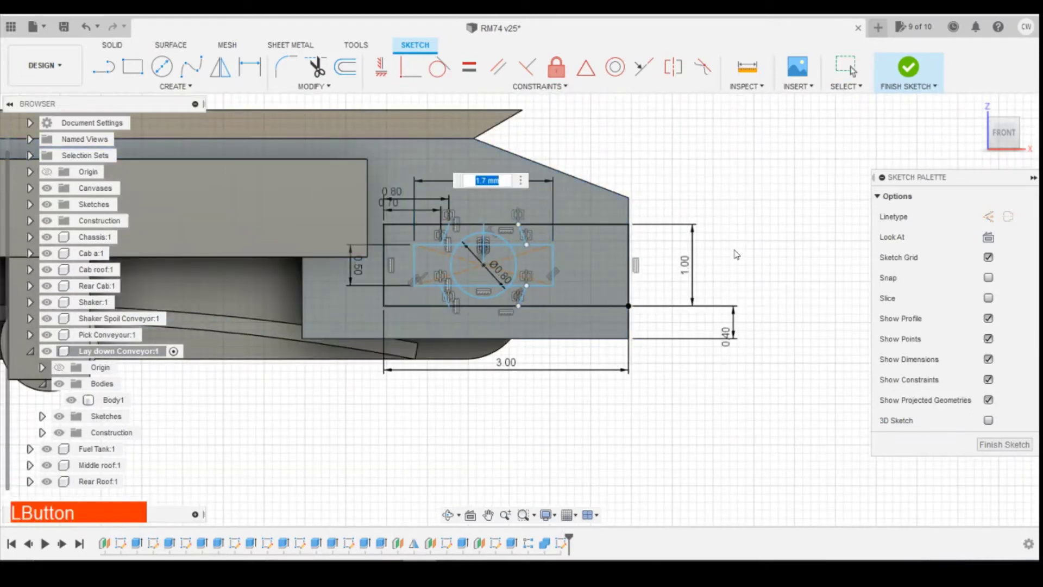
{"action": "type", "text": "2"}
{"action": "key", "text": "Return"}
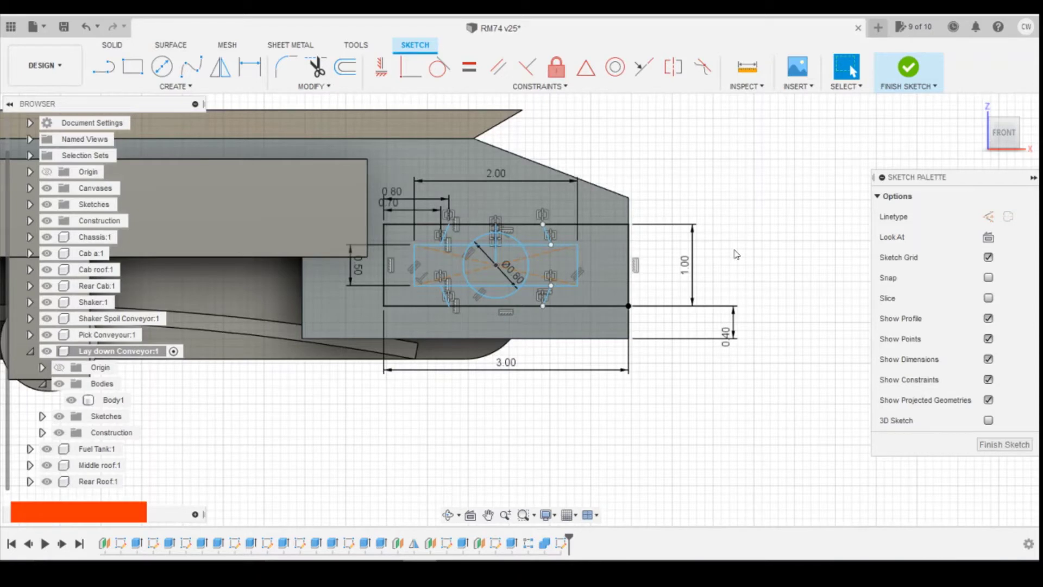
{"action": "left_click", "coordinate": [85, 26]}
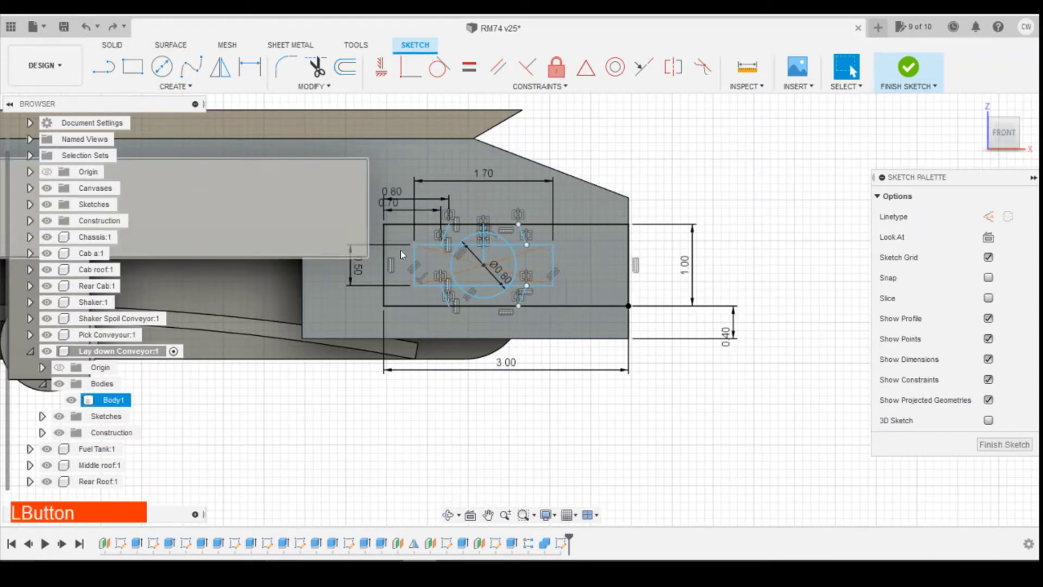
Fix the circle's centre point in place with a Fix constraint
{"action": "left_click", "coordinate": [485, 267]}
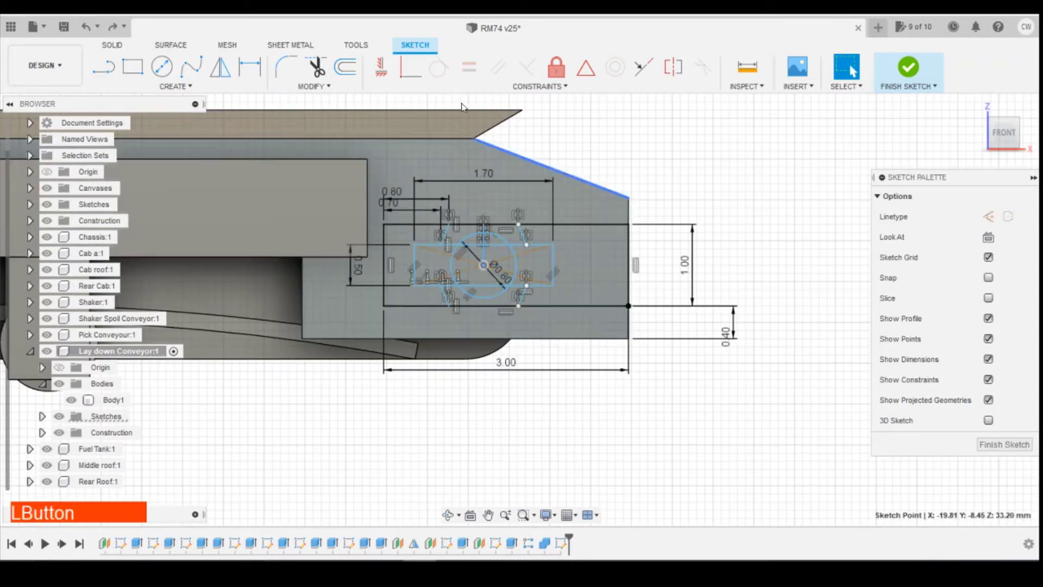
{"action": "left_click", "coordinate": [558, 80]}
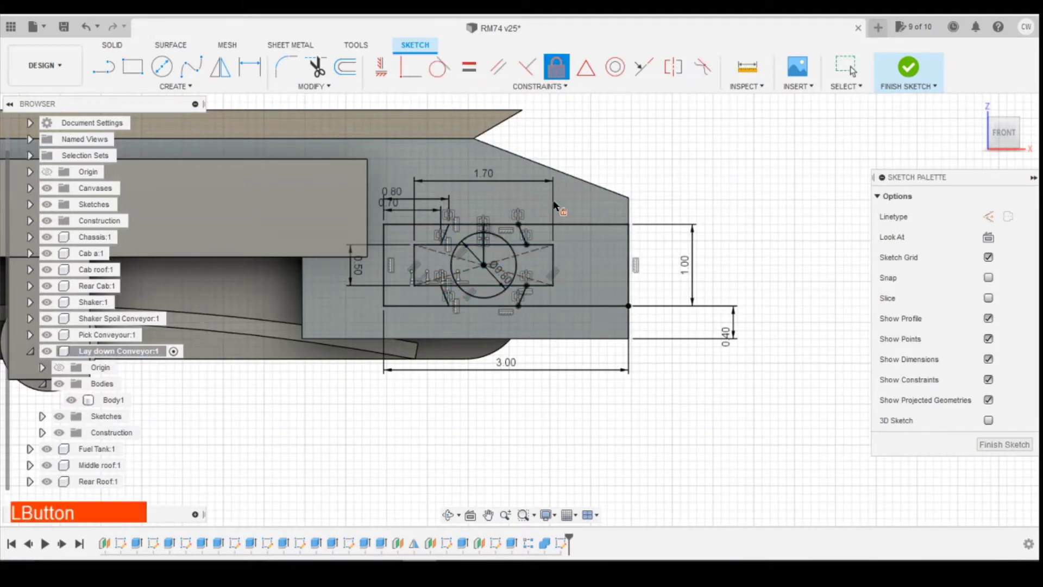
{"action": "key", "text": "Escape"}
Set the inner rectangle's length to 2 mm
{"action": "double_click", "coordinate": [483, 173]}
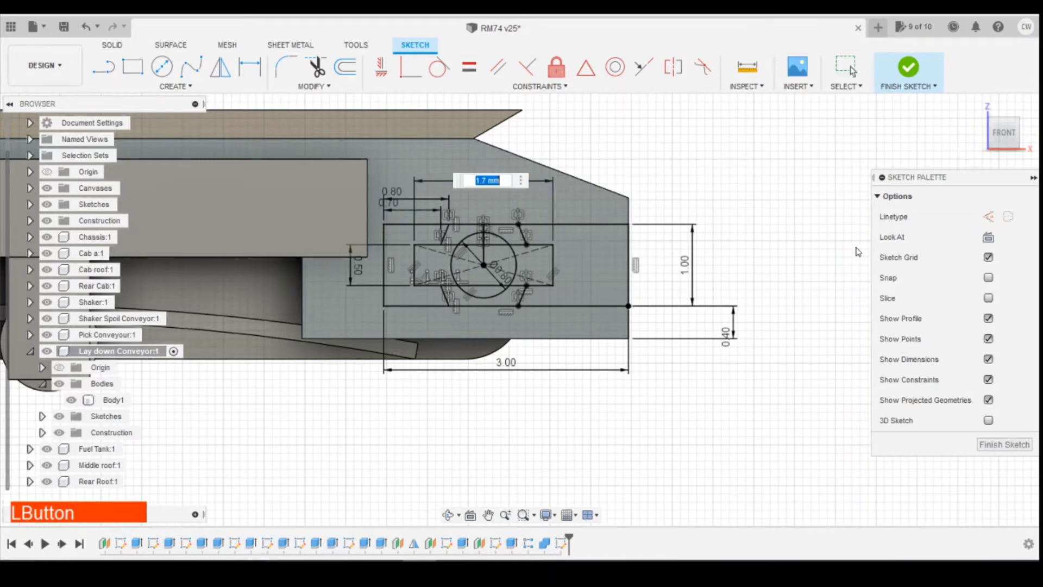
{"action": "type", "text": "2"}
{"action": "key", "text": "Return"}
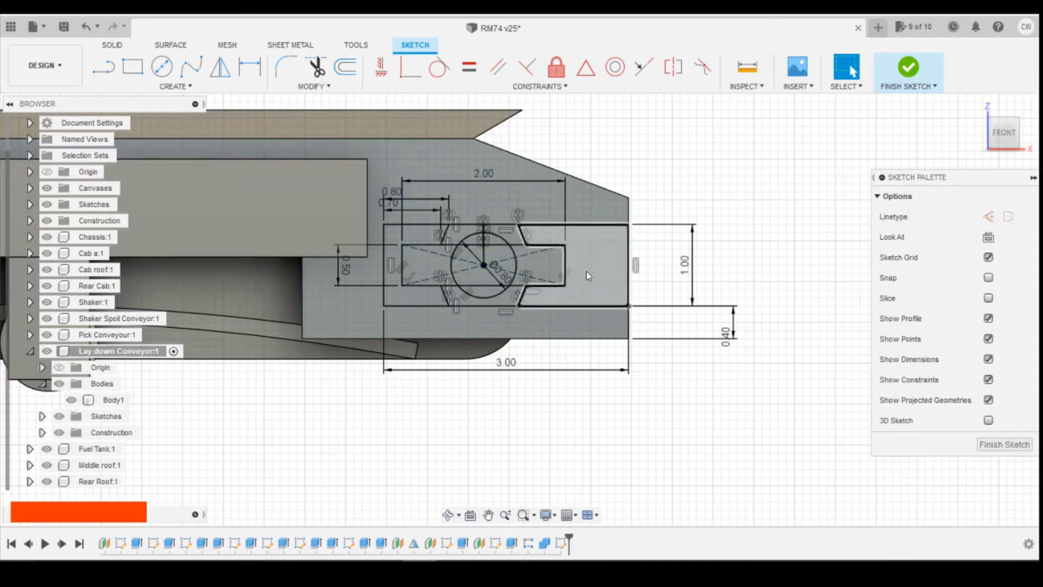
{"action": "left_click", "coordinate": [598, 280]}
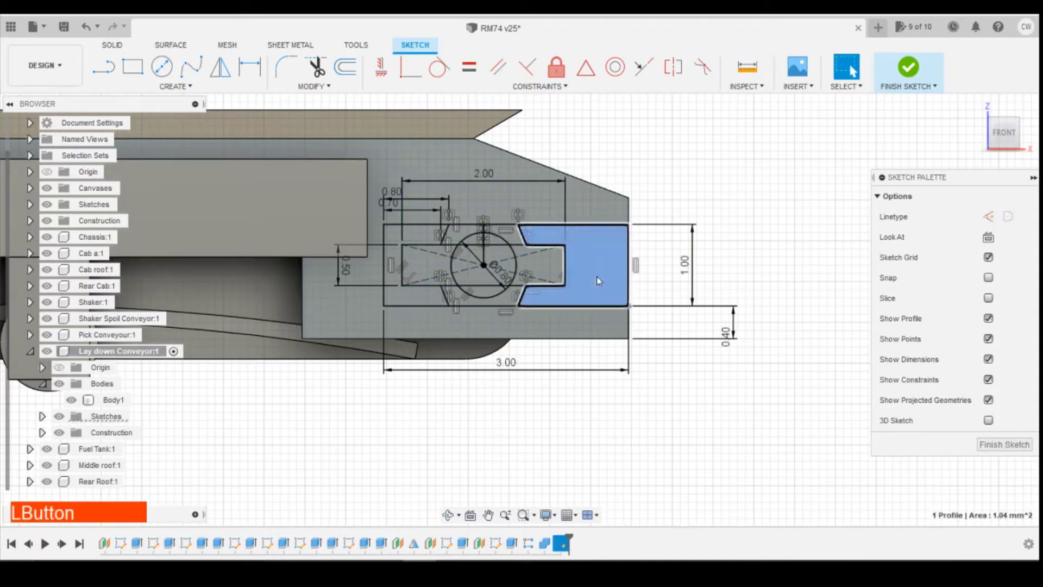
{"action": "key", "text": "Escape"}
Sketch a 1 mm vertical line across the outer rectangle, close to its edge at the conveyor's end
{"action": "key", "text": "l"}
{"action": "left_click", "coordinate": [568, 247]}
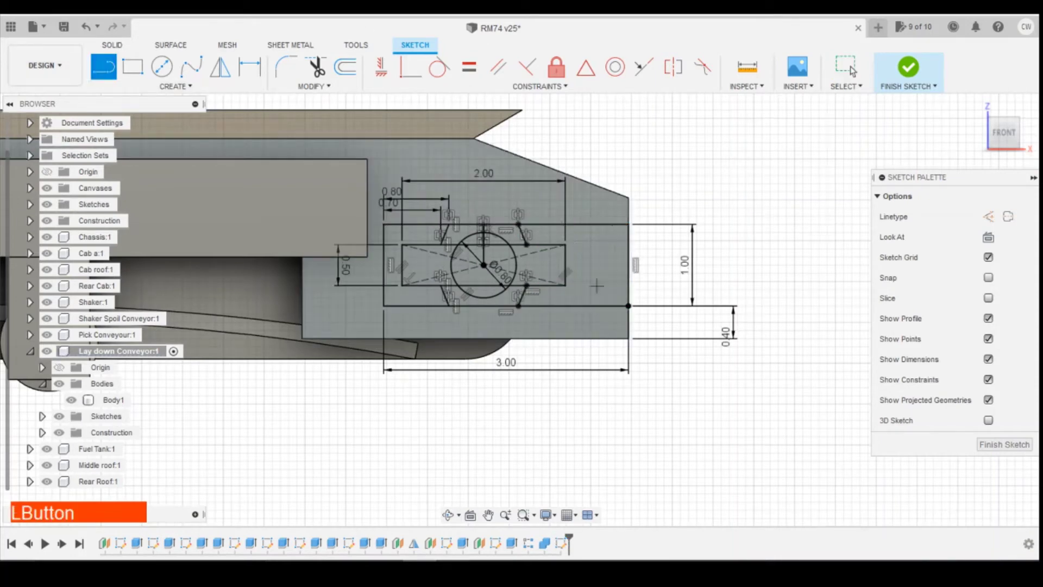
{"action": "left_click", "coordinate": [605, 224]}
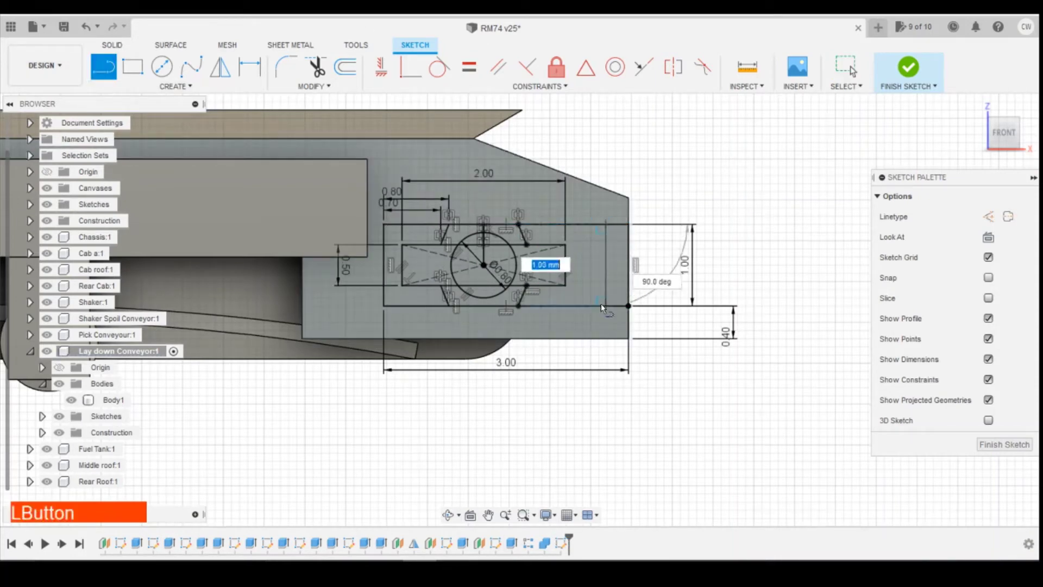
{"action": "left_click", "coordinate": [602, 304]}
Dimension the new vertical line 0.4 mm from the outer rectangle's edge at the conveyor's end
{"action": "key", "text": "d"}
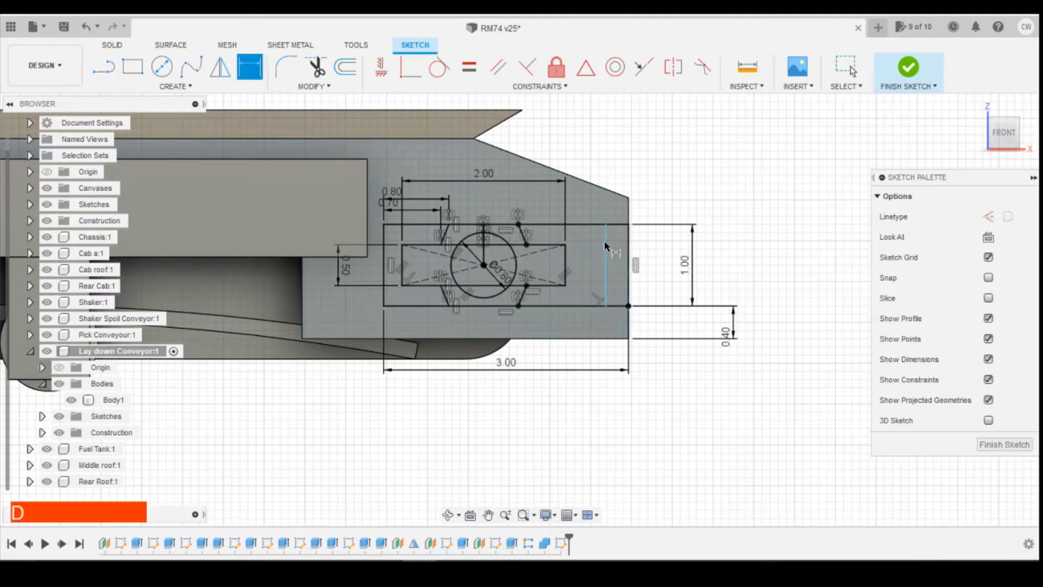
{"action": "left_click", "coordinate": [605, 242]}
{"action": "left_click", "coordinate": [629, 255]}
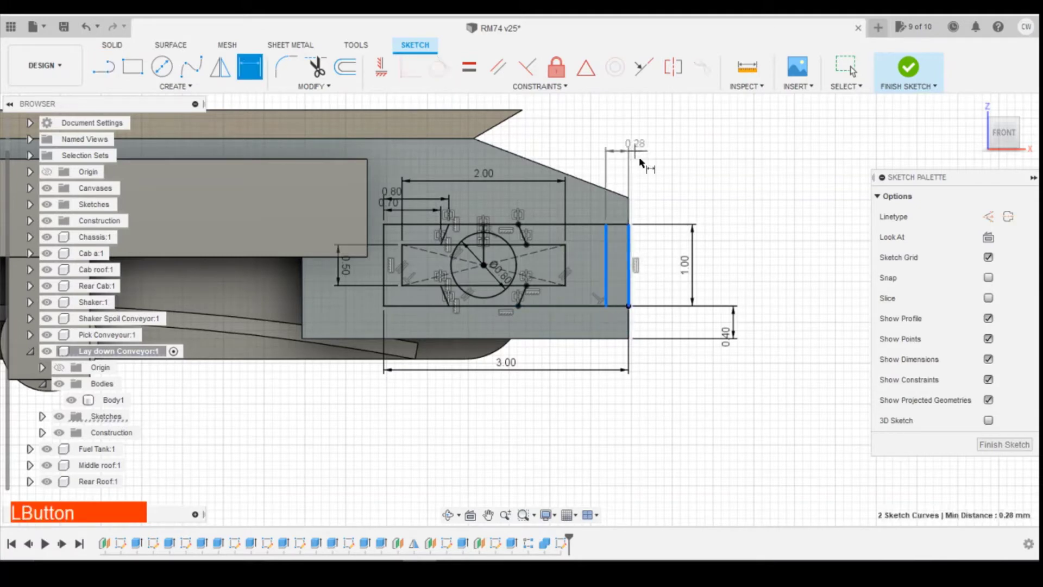
{"action": "left_click", "coordinate": [640, 162]}
{"action": "type", "text": "0.4"}
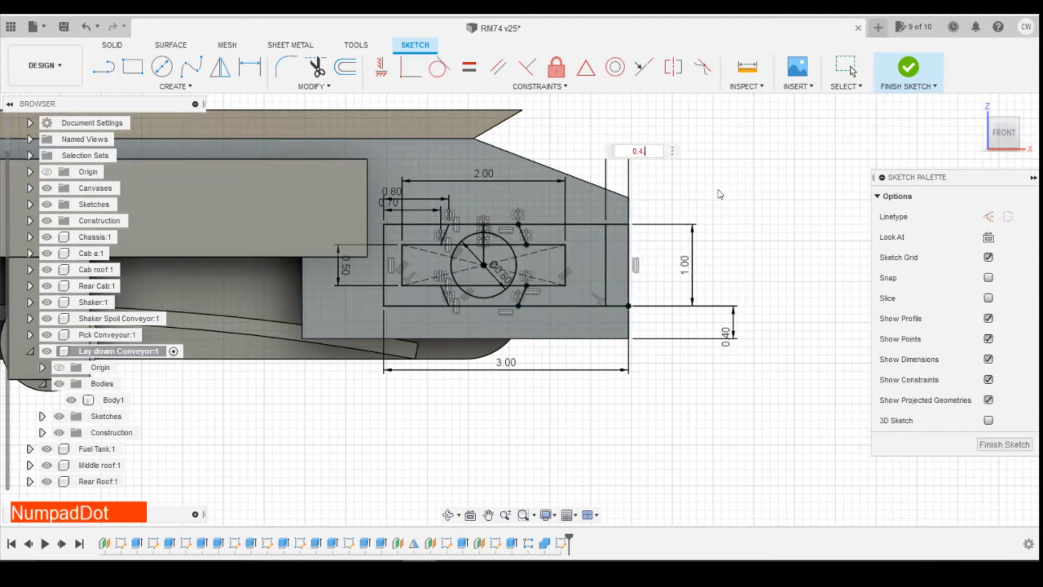
{"action": "type", "text": "."}
{"action": "key", "text": "BackSpace"}
{"action": "key", "text": "Return"}
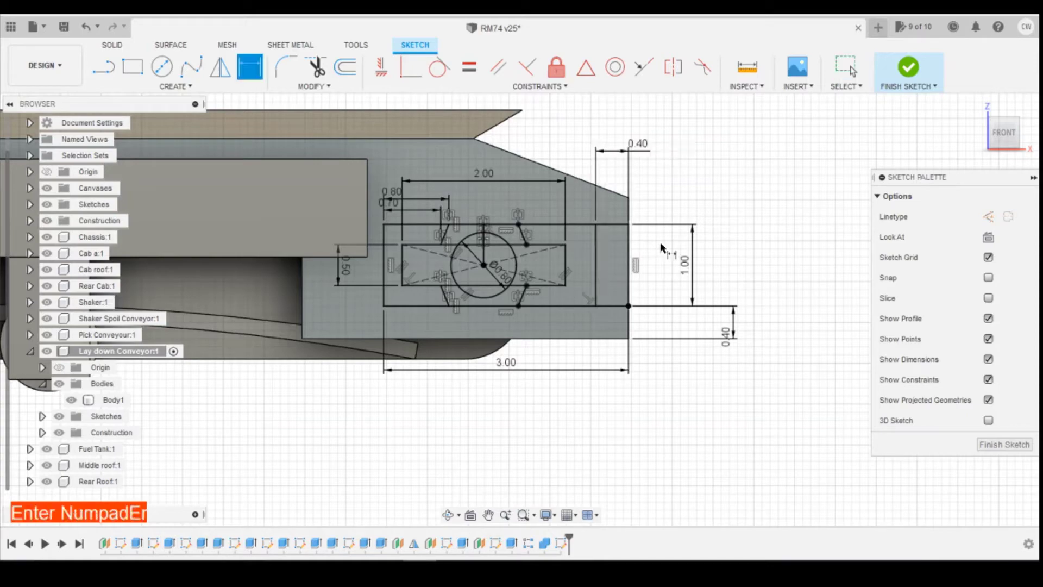
Check the reference photo of the machine and set the inner rectangle's length to 1.7 mm
{"action": "left_click", "coordinate": [526, 539]}
{"action": "left_click", "coordinate": [532, 499]}
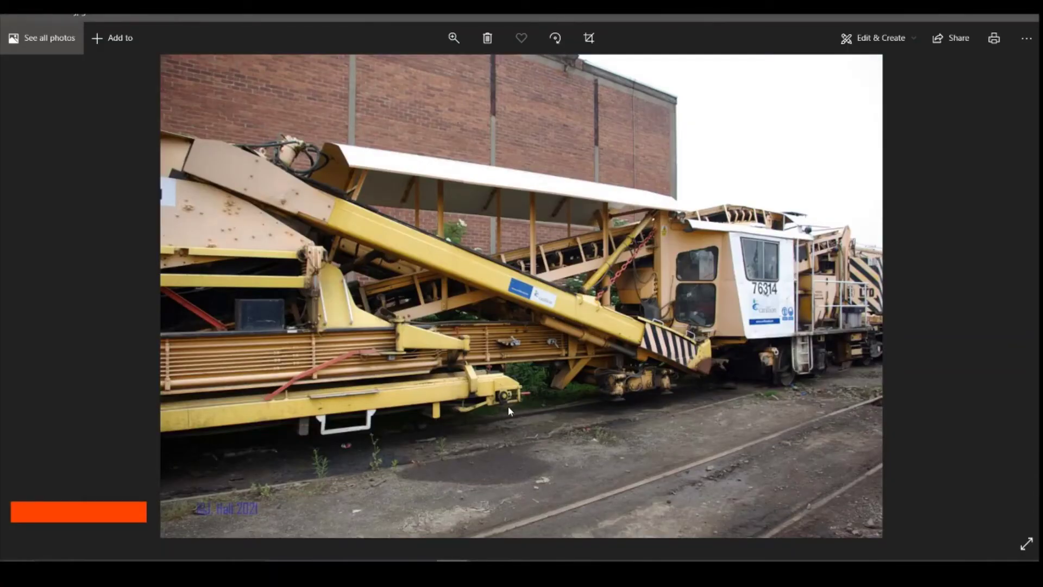
{"action": "left_click", "coordinate": [420, 569]}
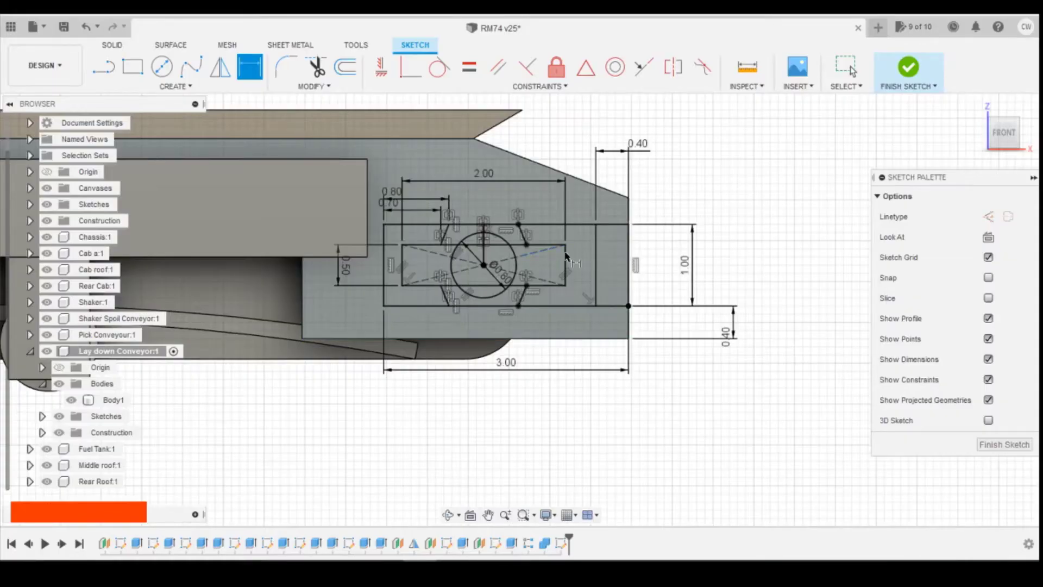
{"action": "left_click", "coordinate": [483, 173]}
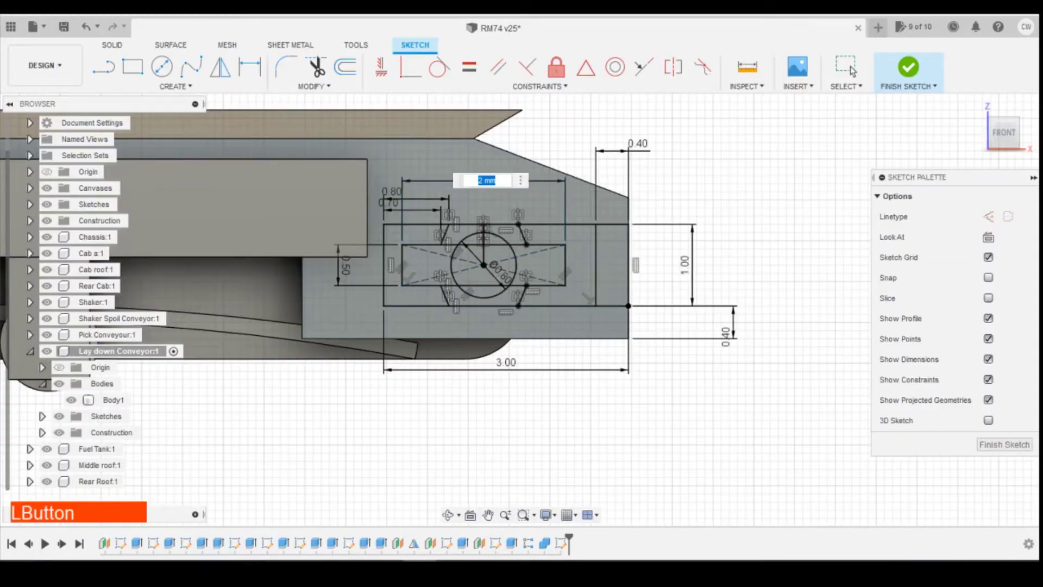
{"action": "type", "text": "1"}
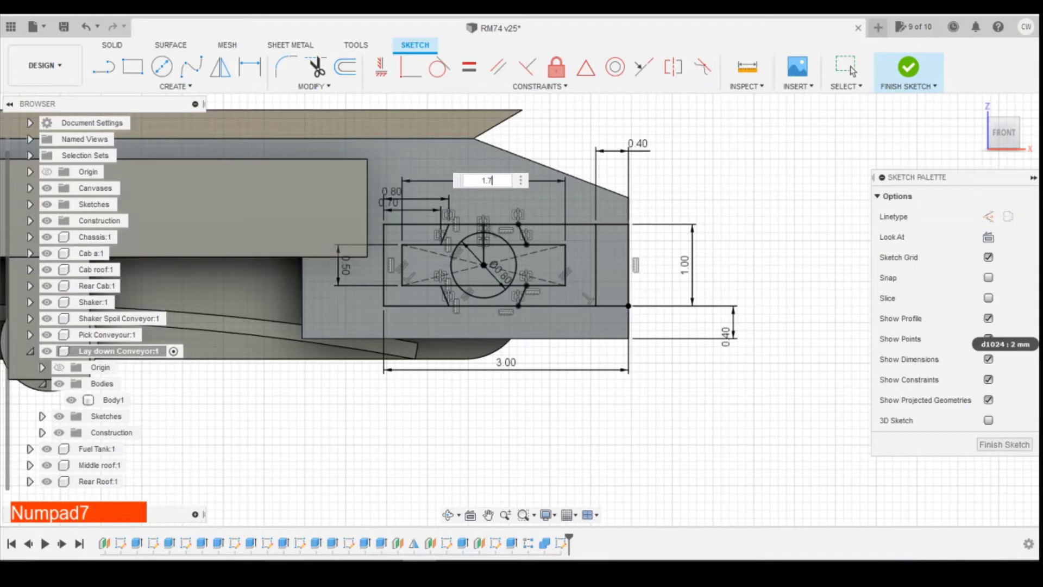
{"action": "type", "text": ".7"}
{"action": "key", "text": "Return"}
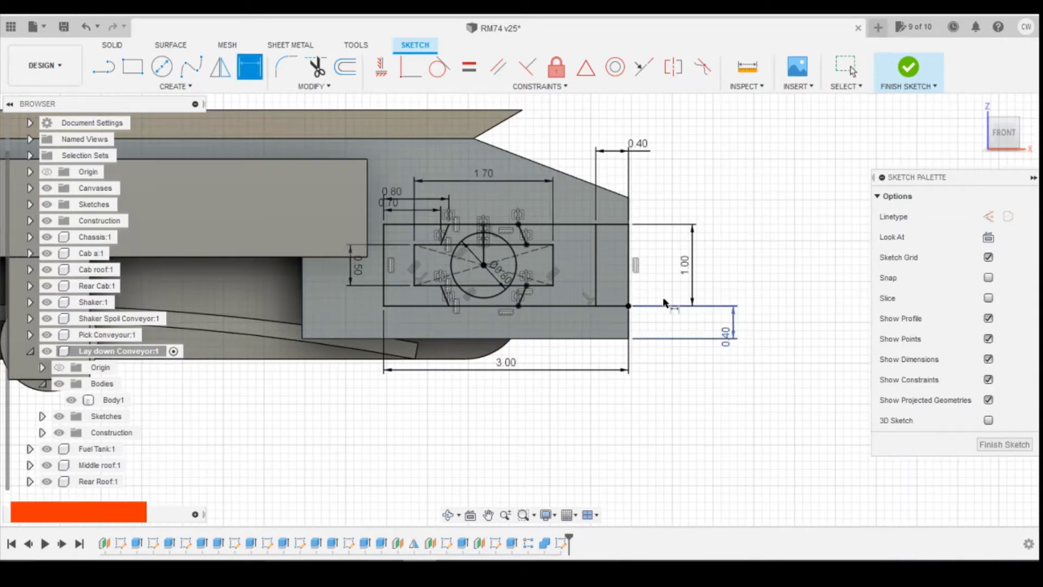
{"action": "key", "text": "Escape"}
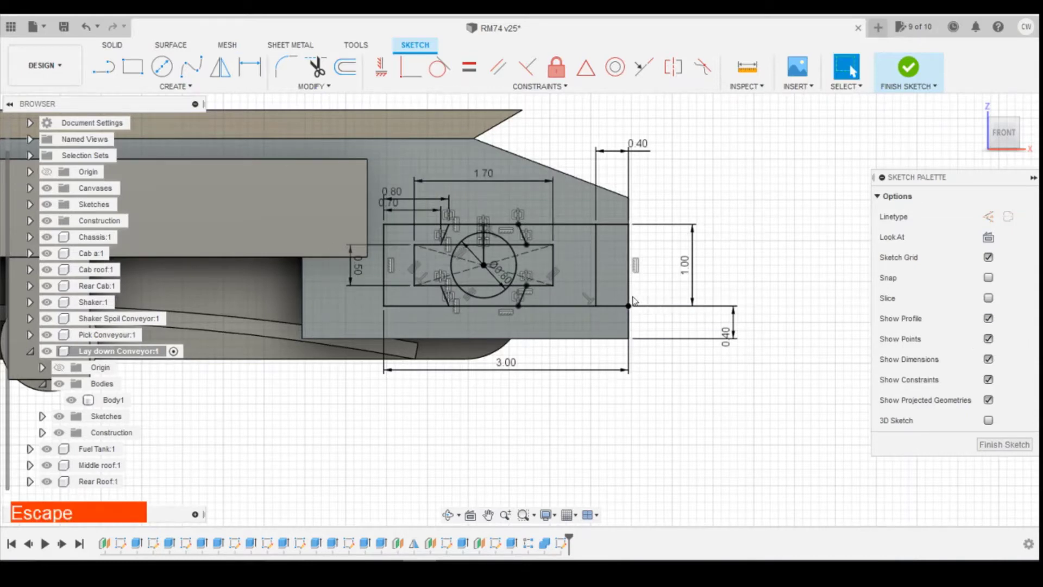
Cut the two notched profiles on either side of the circle 5 mm into the conveyor with Extrude
{"action": "left_click", "coordinate": [399, 256]}
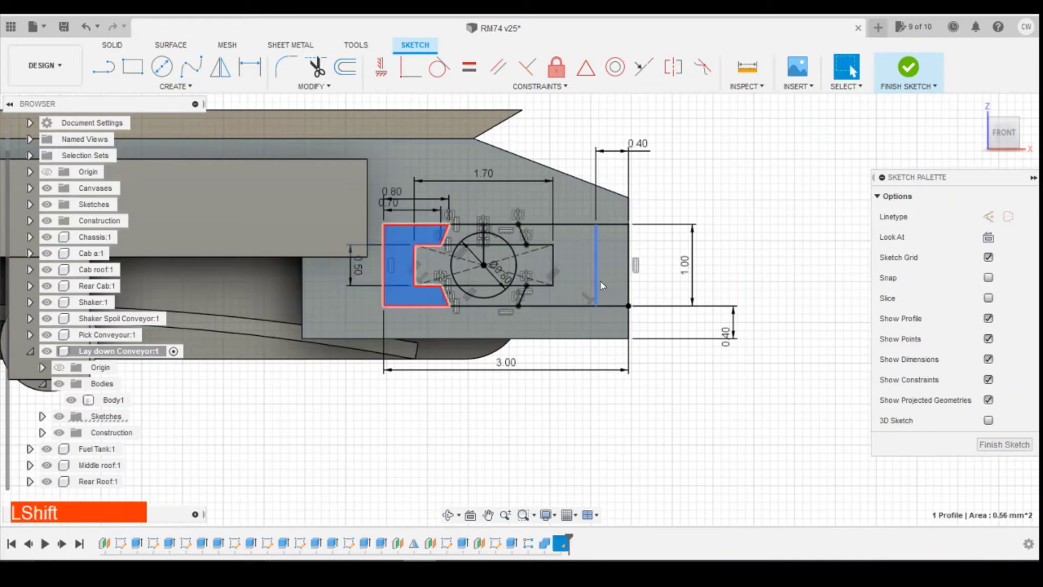
{"action": "left_click", "coordinate": [586, 297], "text": "shift"}
{"action": "right_click", "coordinate": [585, 264]}
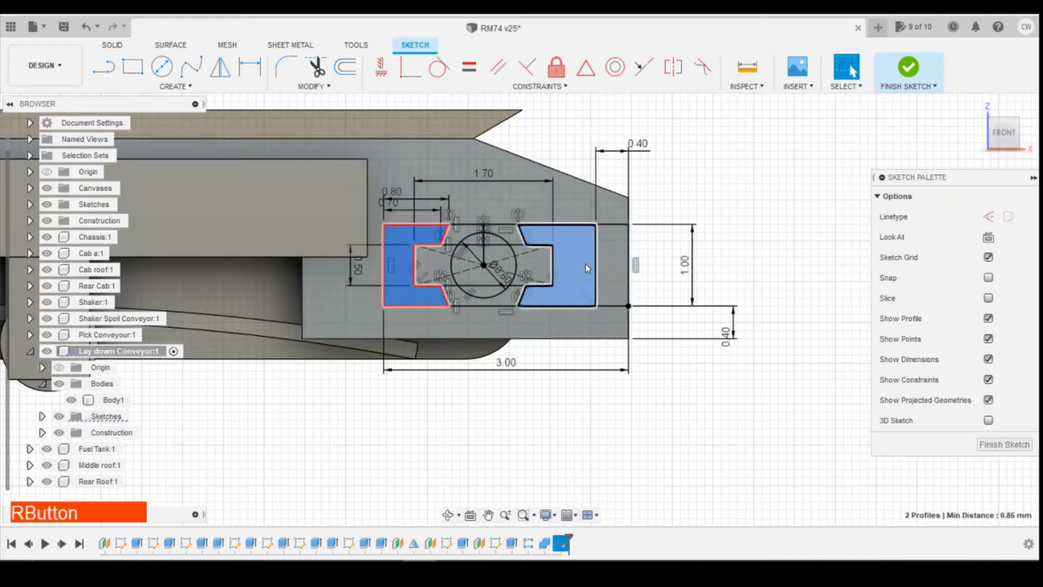
{"action": "left_click", "coordinate": [576, 333]}
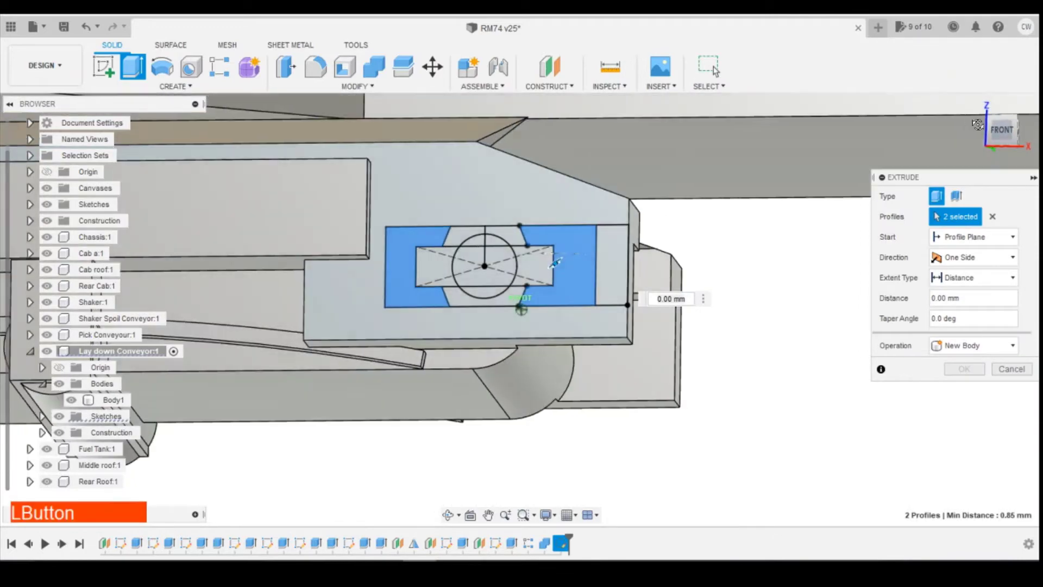
{"action": "middle_click_drag", "start_coordinate": [555, 262], "coordinate": [860, 156], "text": "shift"}
{"action": "left_click", "coordinate": [823, 127]}
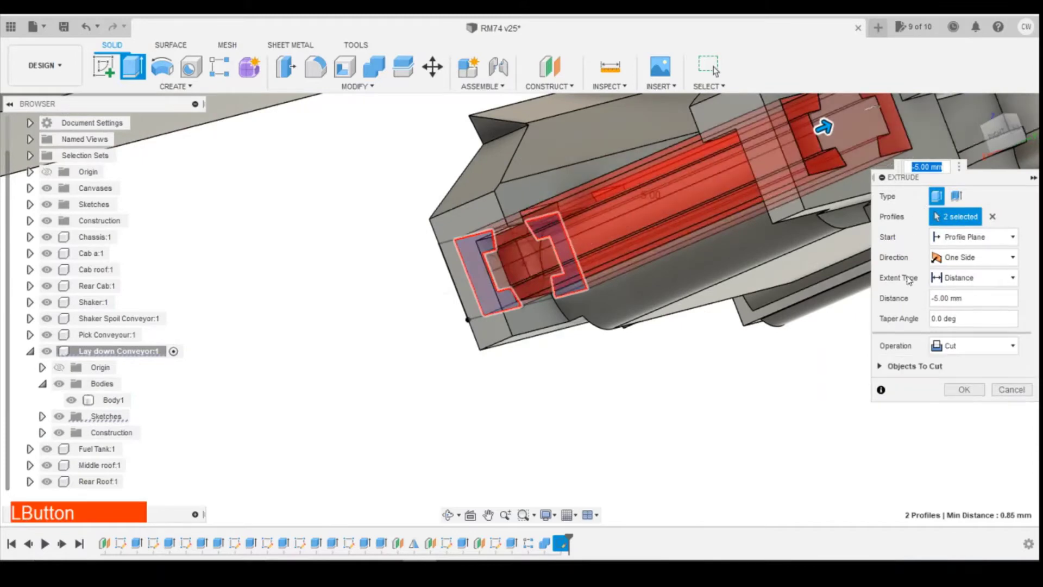
{"action": "left_click", "coordinate": [965, 389]}
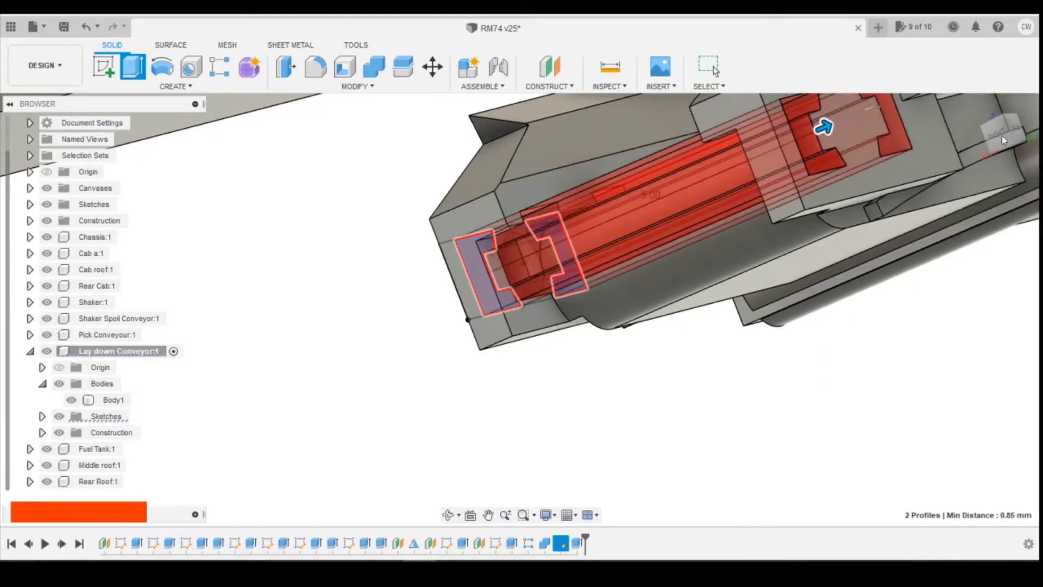
Examine the two notched cuts in the conveyor's end piece from several angles, including their inner walls
{"action": "mouse_move", "coordinate": [1002, 136]}
{"action": "left_mouse_down"}
{"action": "mouse_move", "coordinate": [5, 125]}
{"action": "mouse_move", "coordinate": [478, 174]}
{"action": "mouse_move", "coordinate": [608, 157]}
{"action": "mouse_move", "coordinate": [630, 188]}
{"action": "mouse_move", "coordinate": [597, 190]}
{"action": "mouse_move", "coordinate": [706, 154]}
{"action": "mouse_move", "coordinate": [717, 125]}
{"action": "mouse_move", "coordinate": [711, 71]}
{"action": "mouse_move", "coordinate": [679, 49]}
{"action": "left_mouse_up"}
{"action": "mouse_move", "coordinate": [678, 48]}
{"action": "middle_mouse_down", "text": "shift"}
{"action": "mouse_move", "coordinate": [848, 125]}
{"action": "mouse_move", "coordinate": [831, 169]}
{"action": "mouse_move", "coordinate": [869, 135]}
{"action": "mouse_move", "coordinate": [831, 158]}
{"action": "mouse_move", "coordinate": [837, 139]}
{"action": "middle_mouse_up", "text": "shift"}
{"action": "scroll", "coordinate": [831, 214], "scroll_direction": "up", "scroll_amount": 10}
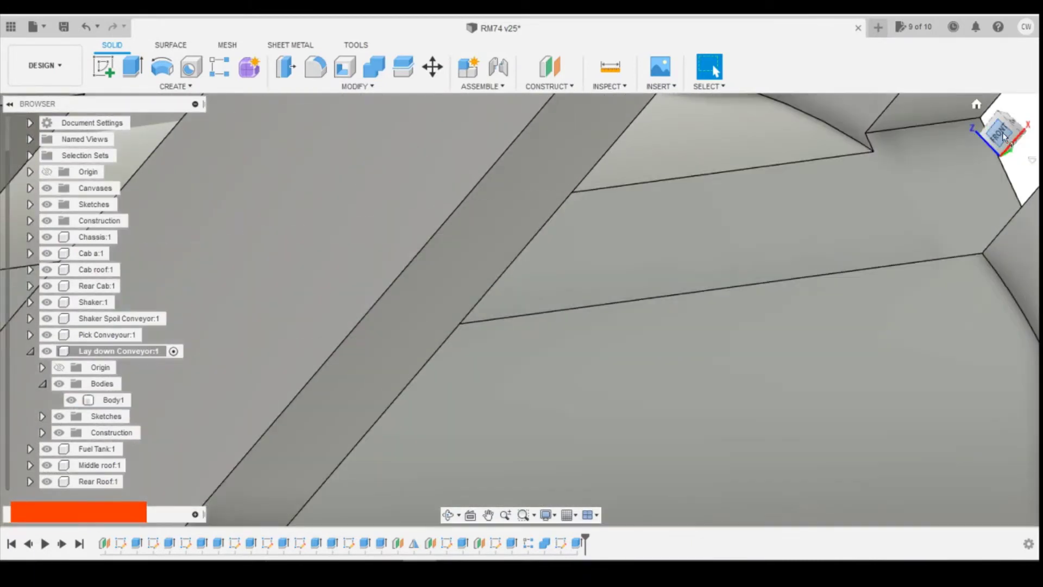
{"action": "scroll", "coordinate": [951, 182], "scroll_direction": "down", "scroll_amount": 5}
{"action": "scroll", "coordinate": [769, 250], "scroll_direction": "down", "scroll_amount": 8}
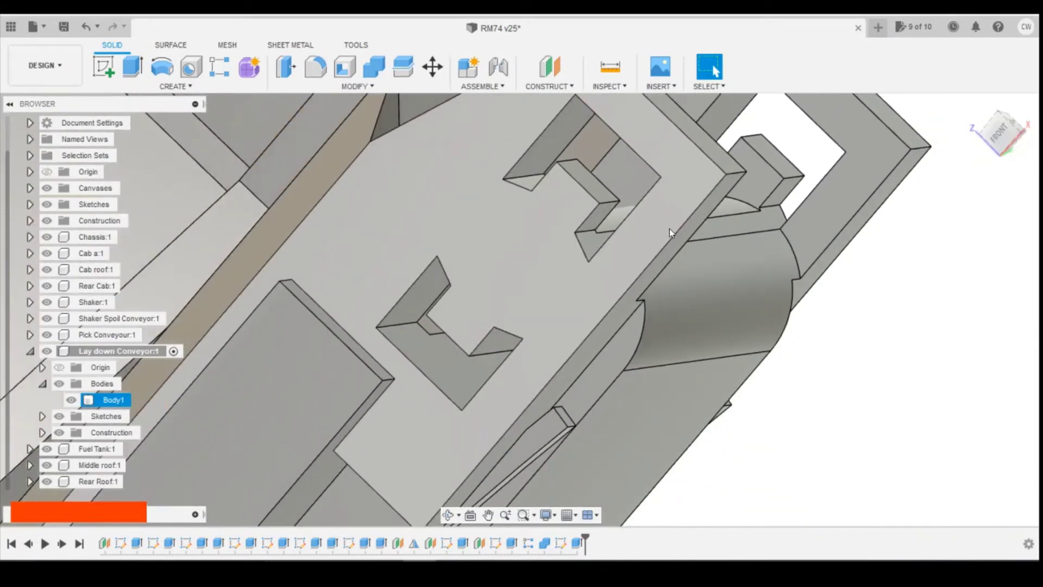
{"action": "left_click", "coordinate": [1003, 132]}
{"action": "left_click_drag", "start_coordinate": [1002, 131], "coordinate": [929, 182]}
{"action": "mouse_move", "coordinate": [521, 309]}
{"action": "middle_mouse_down", "text": "shift"}
{"action": "mouse_move", "coordinate": [597, 301]}
{"action": "mouse_move", "coordinate": [600, 288]}
{"action": "mouse_move", "coordinate": [554, 301]}
{"action": "mouse_move", "coordinate": [587, 288]}
{"action": "mouse_move", "coordinate": [576, 307]}
{"action": "middle_mouse_up", "text": "shift"}
{"action": "scroll", "coordinate": [634, 263], "scroll_direction": "up", "scroll_amount": 3}
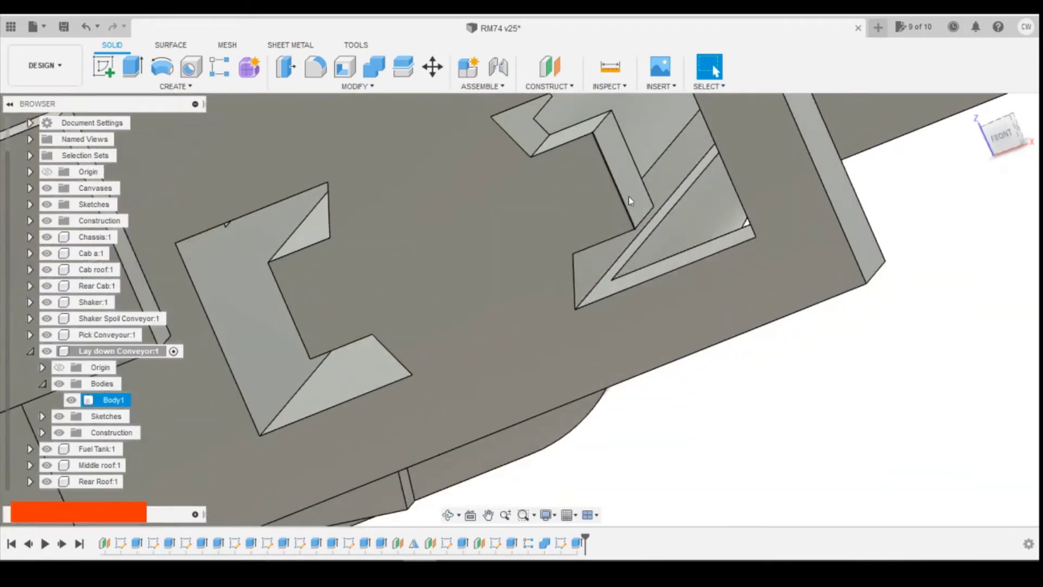
{"action": "mouse_move", "coordinate": [998, 137]}
{"action": "left_mouse_down"}
{"action": "mouse_move", "coordinate": [971, 115]}
{"action": "mouse_move", "coordinate": [980, 146]}
{"action": "left_mouse_up"}
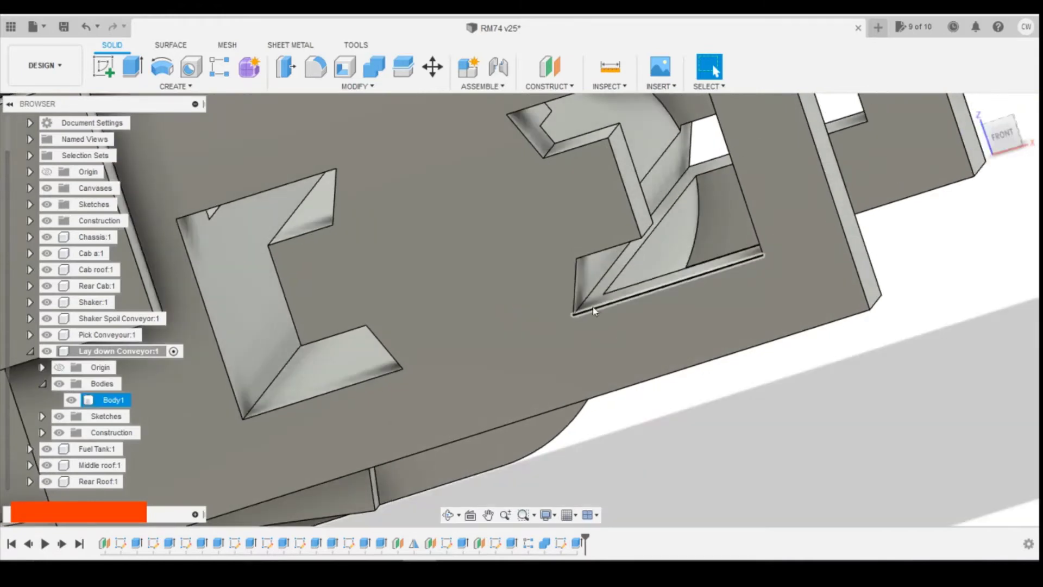
Measure the distance between the two parallel depth edges inside the notched cut nearest the conveyor's end
{"action": "left_click", "coordinate": [610, 67]}
{"action": "left_click", "coordinate": [617, 283]}
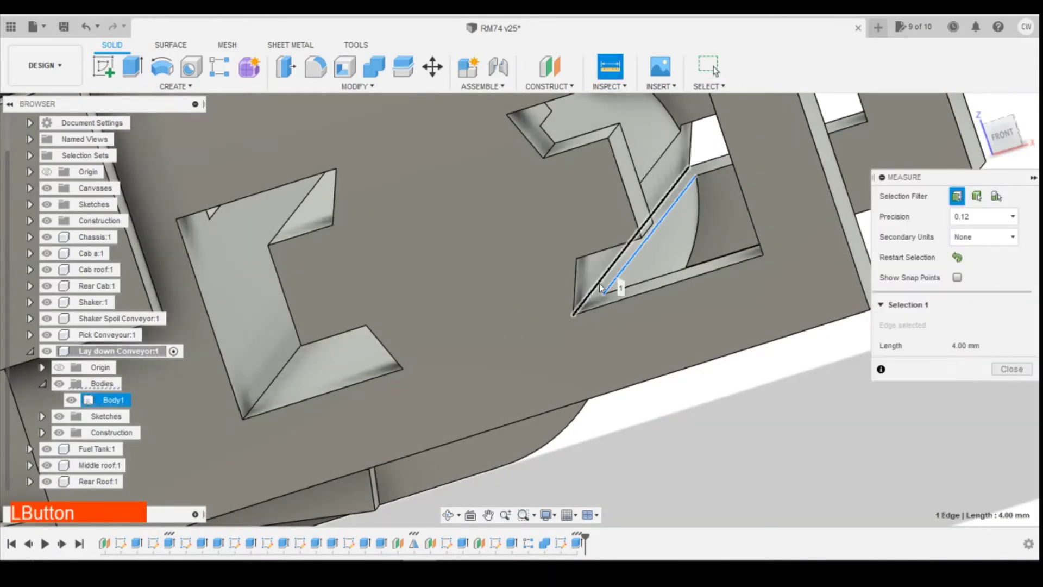
{"action": "left_click", "coordinate": [598, 283]}
{"action": "scroll", "coordinate": [678, 181], "scroll_direction": "up", "scroll_amount": 5}
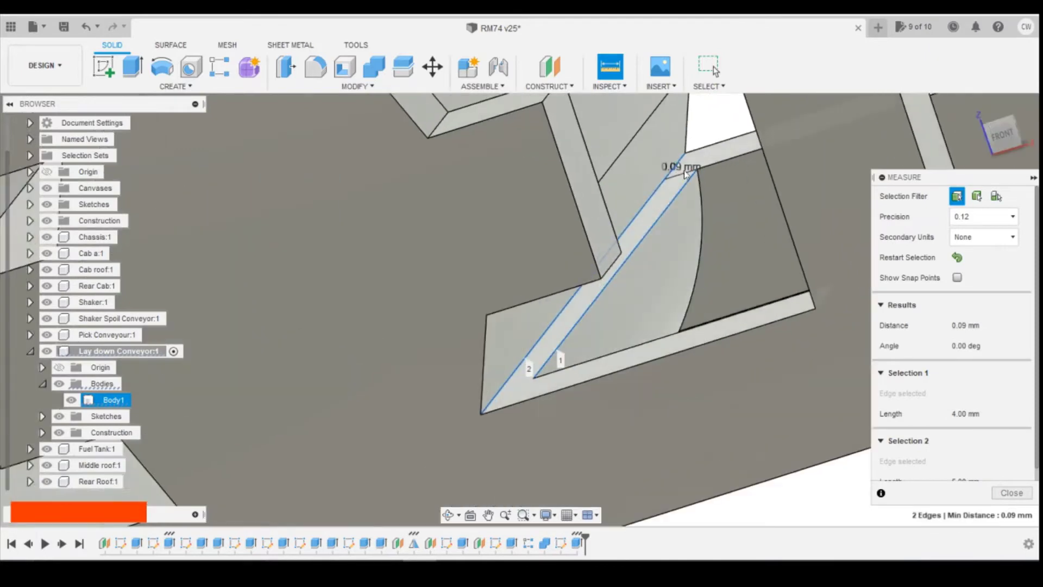
{"action": "scroll", "coordinate": [678, 181], "scroll_direction": "down", "scroll_amount": 2}
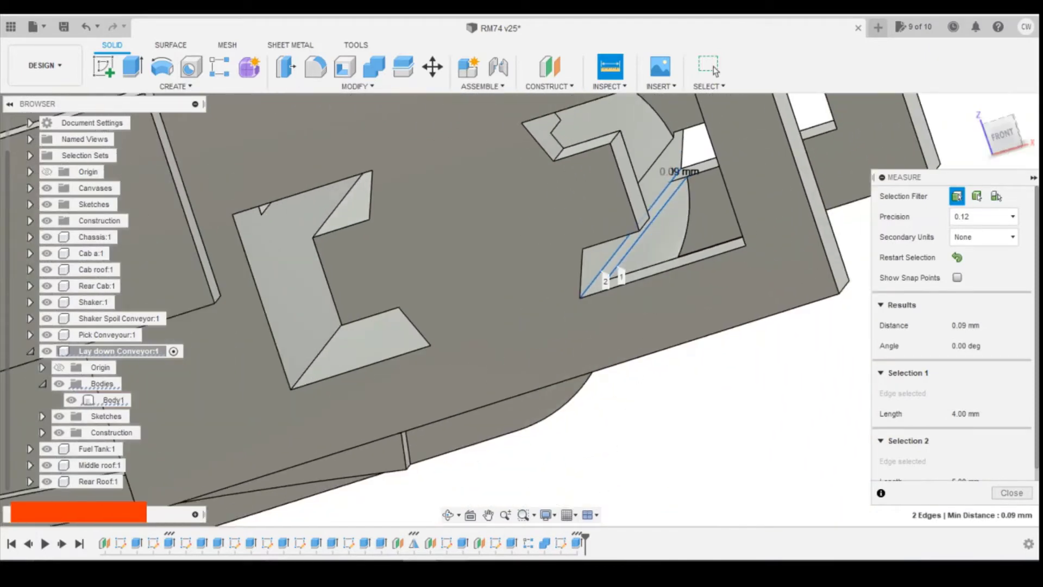
{"action": "left_click", "coordinate": [1028, 493]}
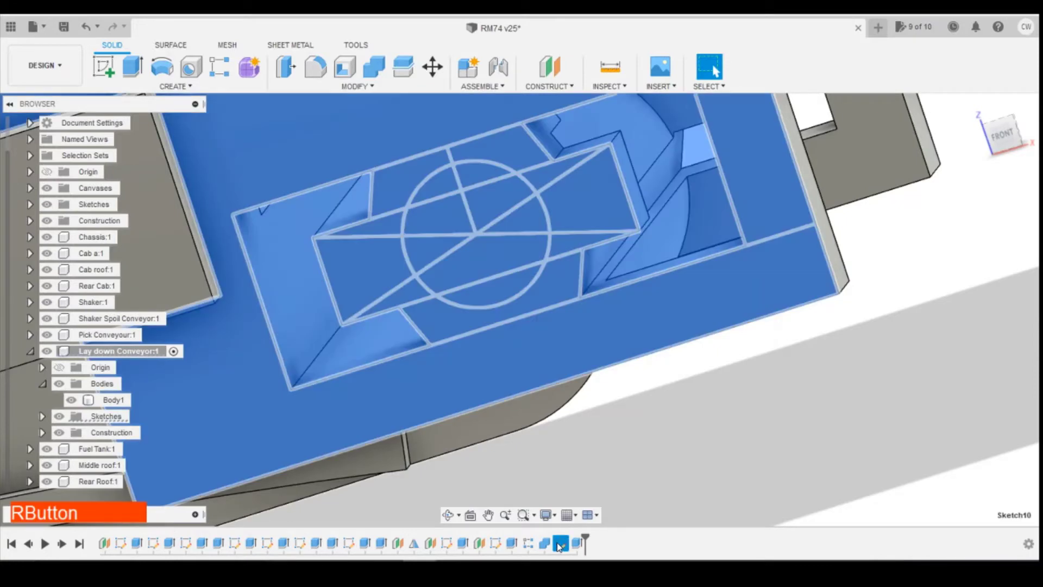
Edit the notch sketch and set the distance from the outer rectangle's short edge to the slanted line's inner end to 0.6 mm
{"action": "right_click", "coordinate": [556, 545]}
{"action": "left_click", "coordinate": [611, 450]}
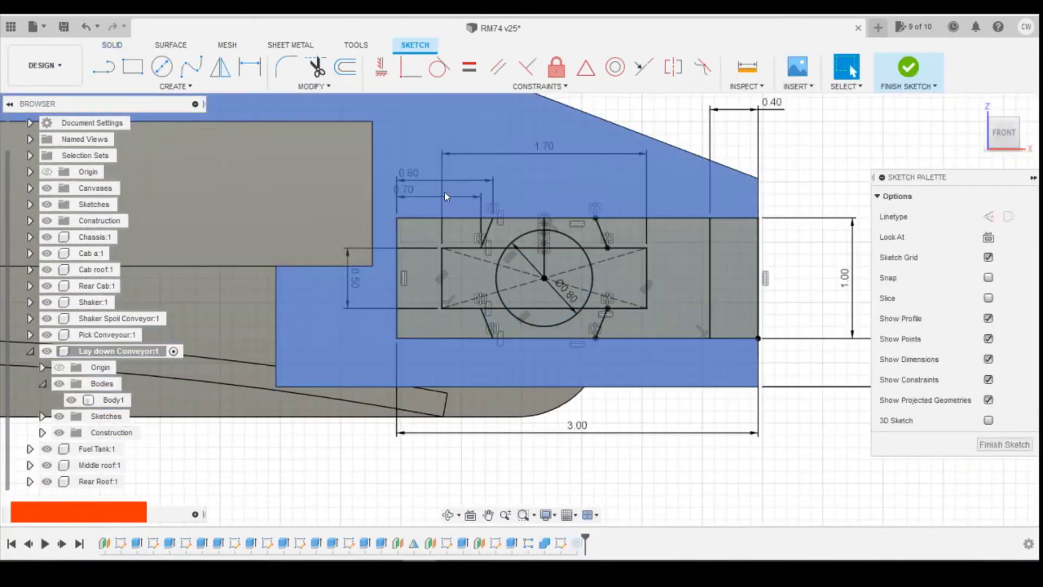
{"action": "double_click", "coordinate": [410, 197]}
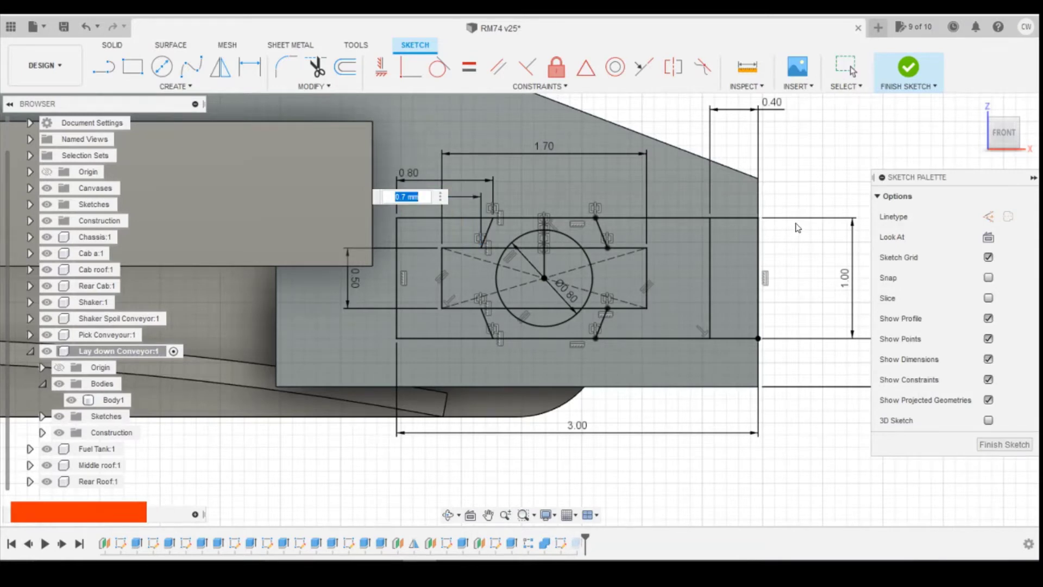
{"action": "key", "text": "Return"}
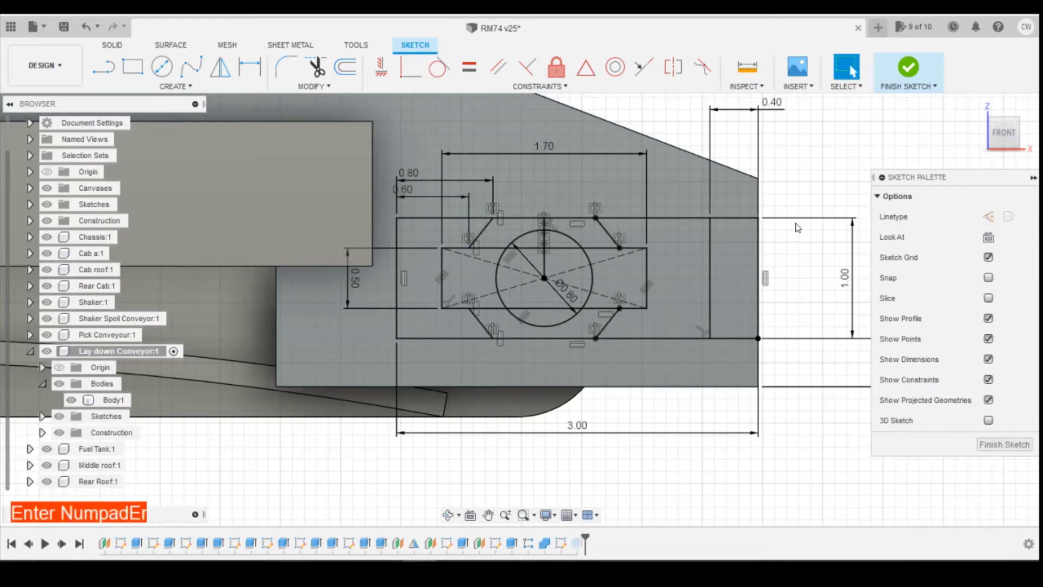
{"action": "left_click", "coordinate": [916, 71]}
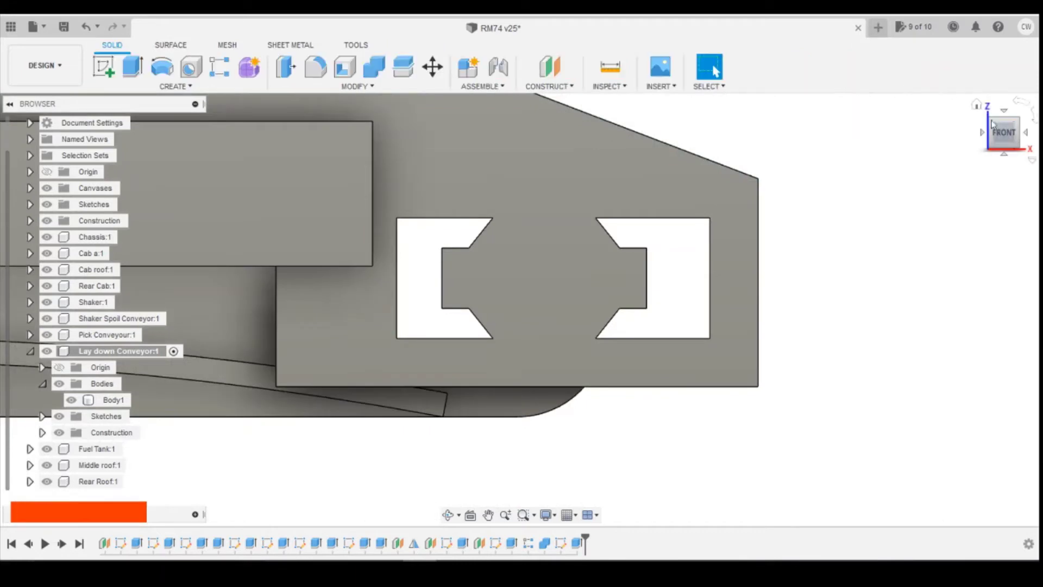
Inspect the revised cuts, and in the same sketch set the distance to the slanted line's outer end to 0.7 mm
{"action": "left_click_drag", "start_coordinate": [1006, 135], "coordinate": [974, 138]}
{"action": "left_click_drag", "start_coordinate": [899, 198], "coordinate": [919, 206]}
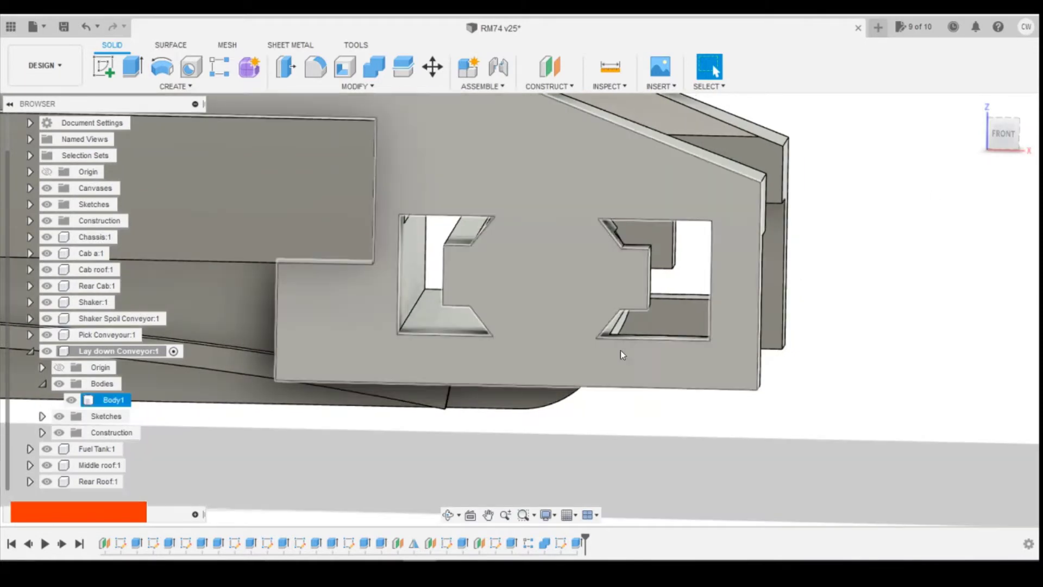
{"action": "left_click", "coordinate": [1014, 133]}
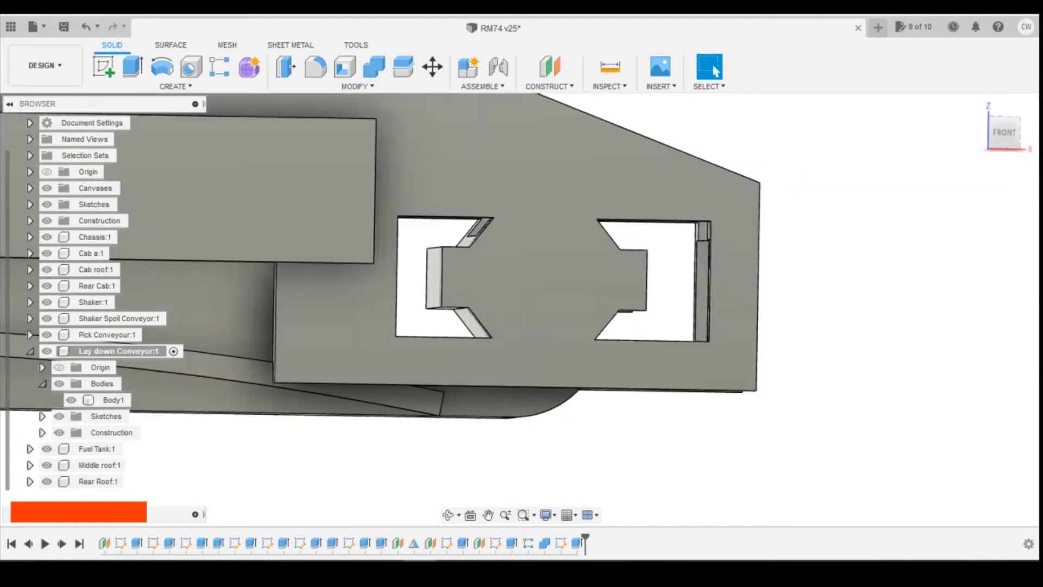
{"action": "right_click", "coordinate": [560, 542]}
{"action": "left_click", "coordinate": [532, 353]}
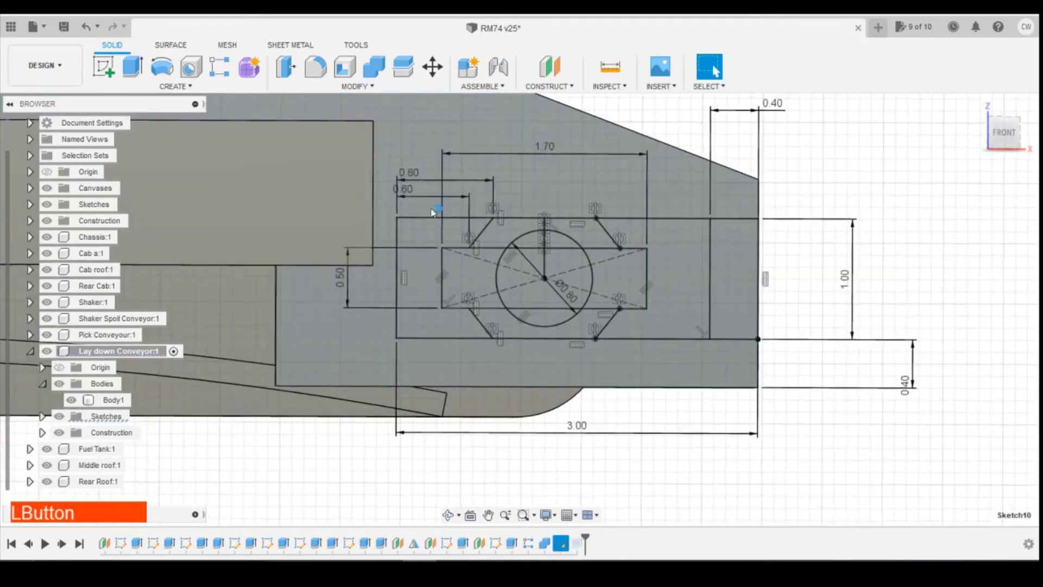
{"action": "double_click", "coordinate": [414, 176]}
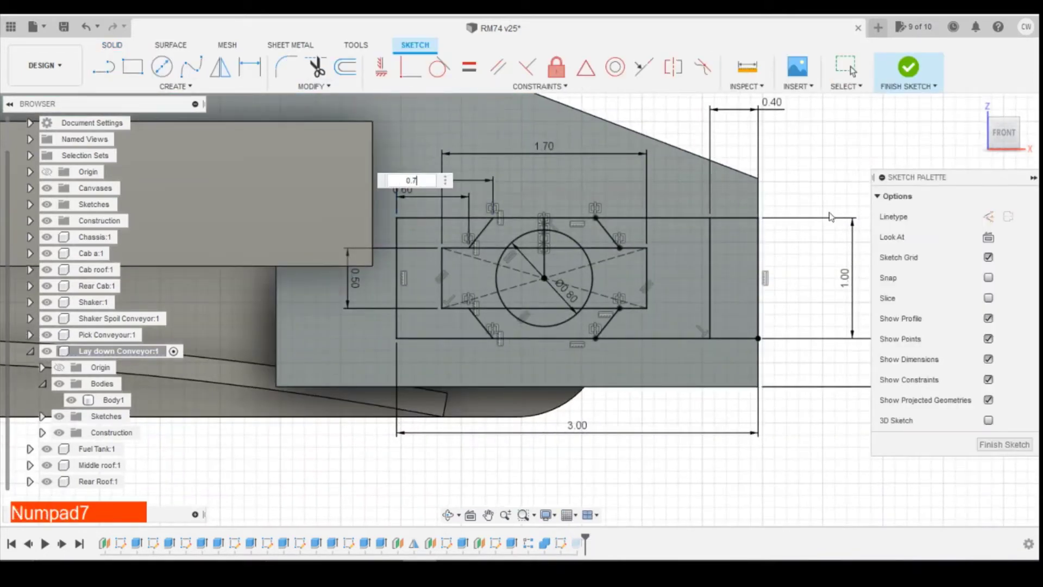
{"action": "type", "text": "0.7"}
{"action": "key", "text": "Return"}
{"action": "left_click", "coordinate": [907, 70]}
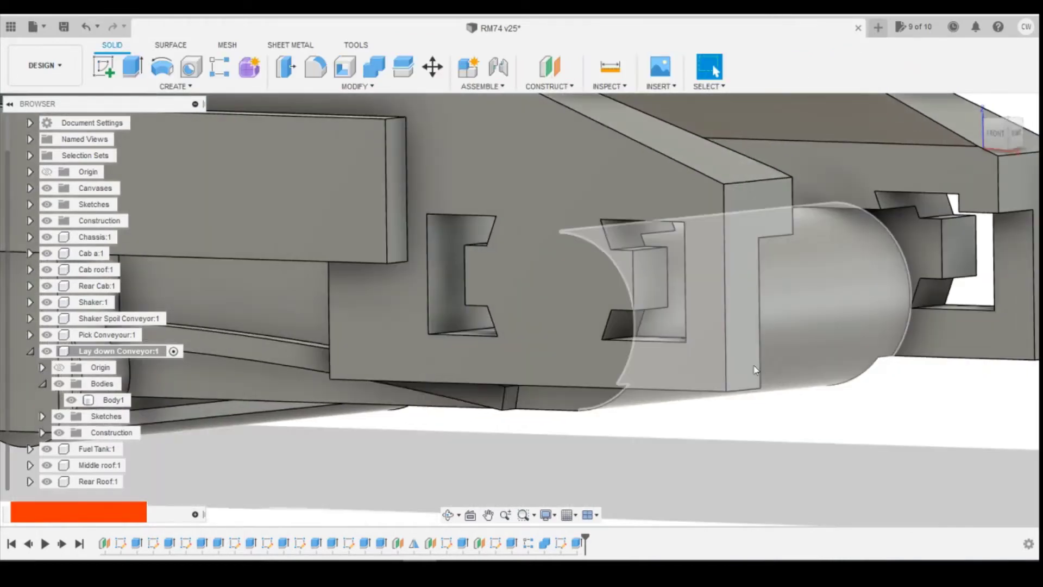
Show the notch sketch, extrude all four circle profiles 0.2 mm joined to the conveyor body, and hide the sketch again
{"action": "mouse_move", "coordinate": [1006, 129]}
{"action": "left_mouse_down"}
{"action": "mouse_move", "coordinate": [959, 116]}
{"action": "mouse_move", "coordinate": [1018, 117]}
{"action": "mouse_move", "coordinate": [924, 115]}
{"action": "mouse_move", "coordinate": [924, 99]}
{"action": "mouse_move", "coordinate": [1011, 111]}
{"action": "left_mouse_up"}
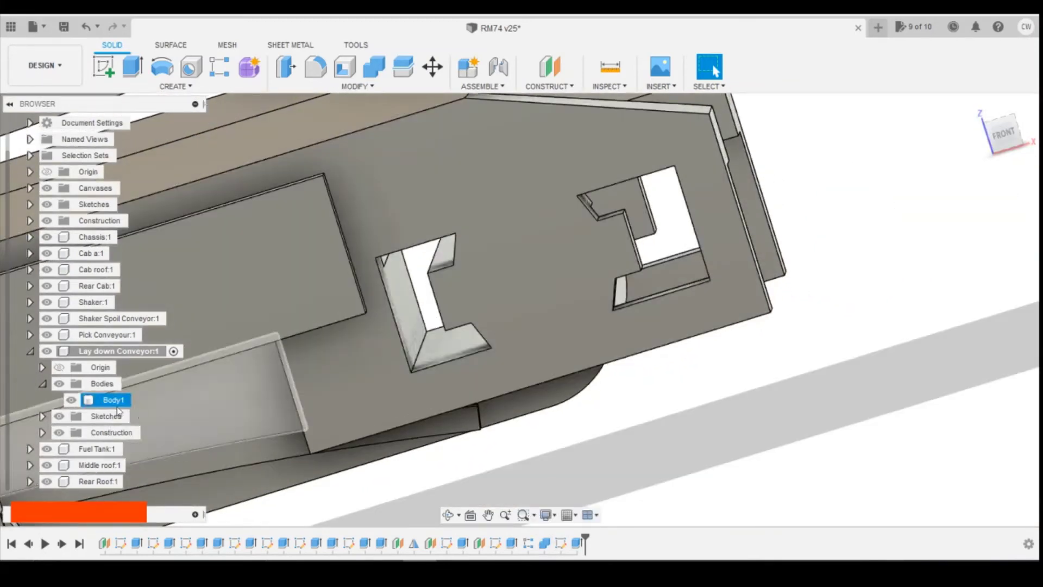
{"action": "left_click", "coordinate": [44, 416]}
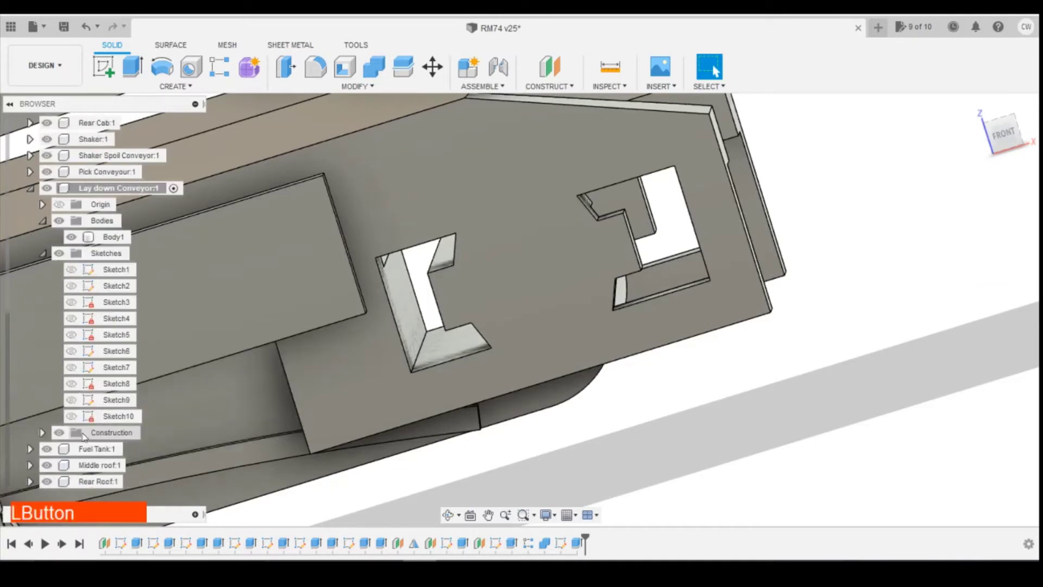
{"action": "left_click", "coordinate": [71, 416]}
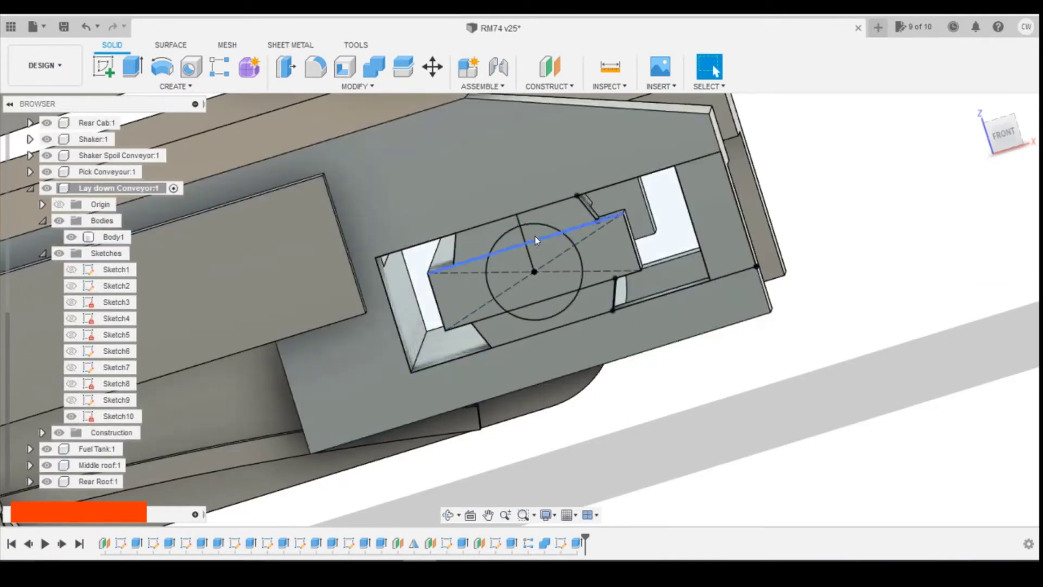
{"action": "left_click", "coordinate": [532, 234], "text": "shift"}
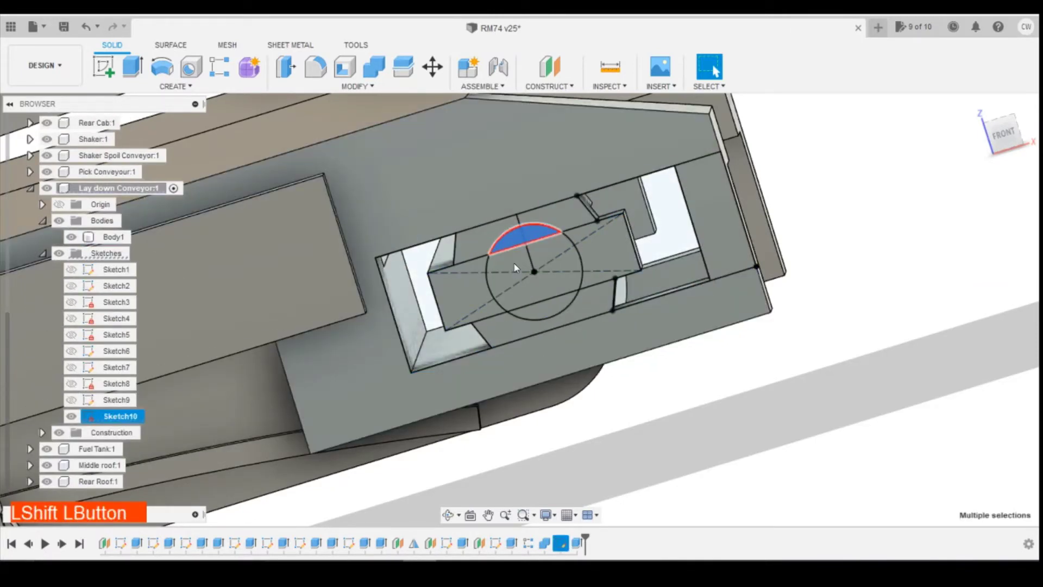
{"action": "left_click", "coordinate": [557, 252], "text": "shift"}
{"action": "right_click", "coordinate": [554, 306]}
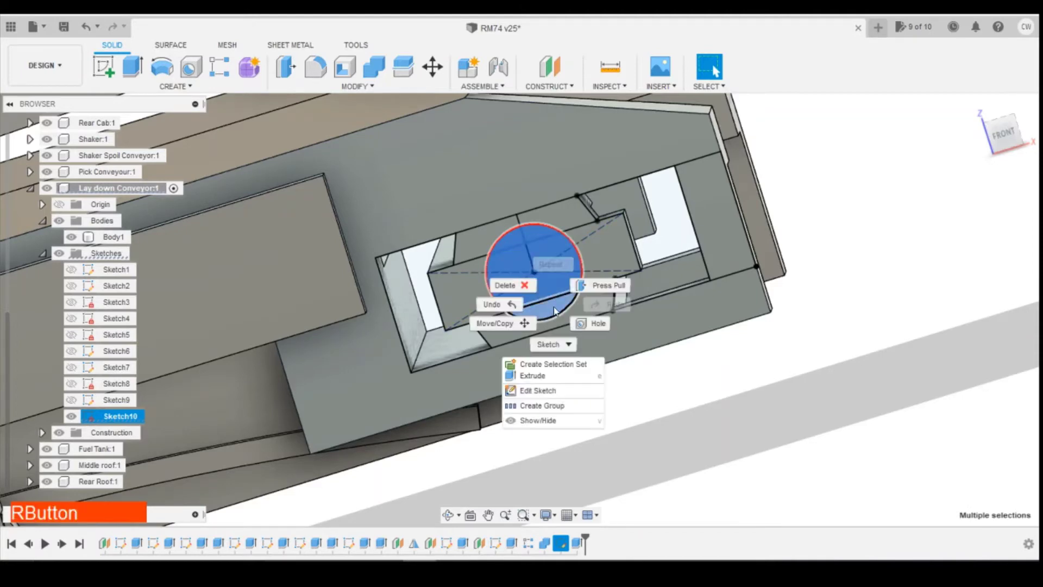
{"action": "left_click", "coordinate": [548, 375]}
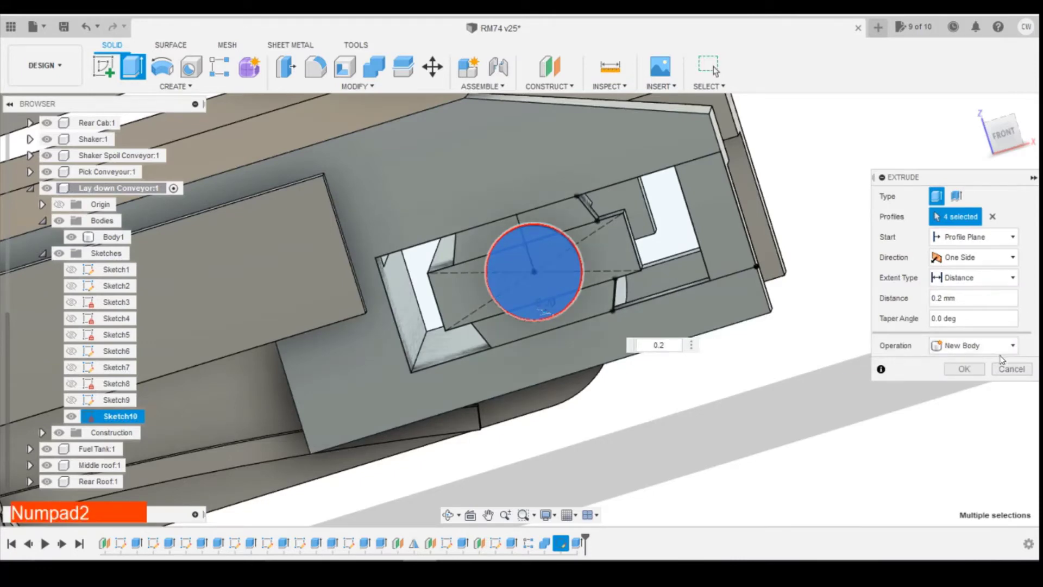
{"action": "left_click", "coordinate": [961, 357]}
{"action": "left_click", "coordinate": [962, 361]}
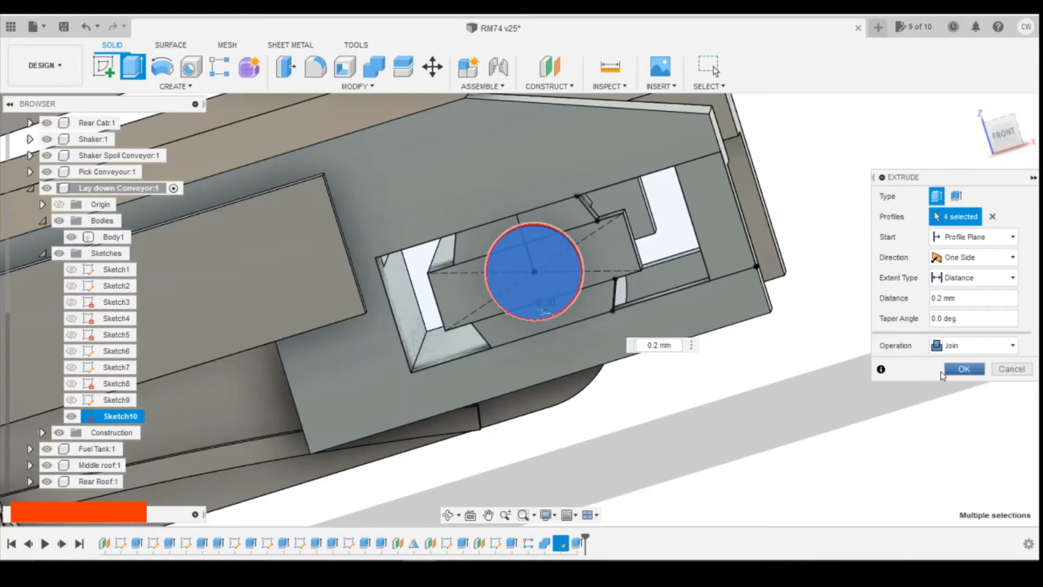
{"action": "left_click", "coordinate": [952, 369]}
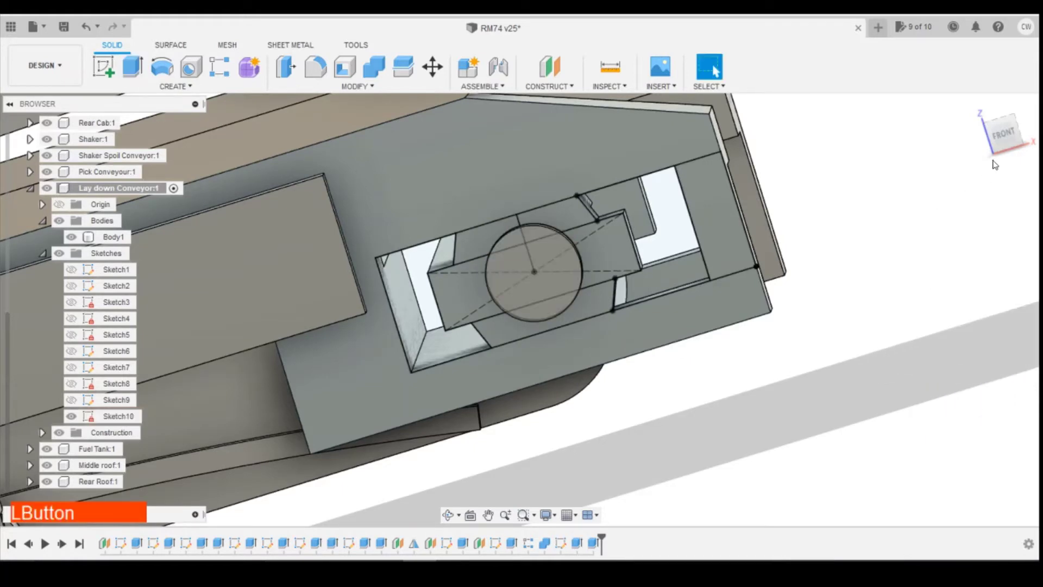
{"action": "mouse_move", "coordinate": [999, 133]}
{"action": "left_mouse_down"}
{"action": "mouse_move", "coordinate": [922, 132]}
{"action": "mouse_move", "coordinate": [981, 133]}
{"action": "left_mouse_up"}
{"action": "left_click", "coordinate": [71, 416]}
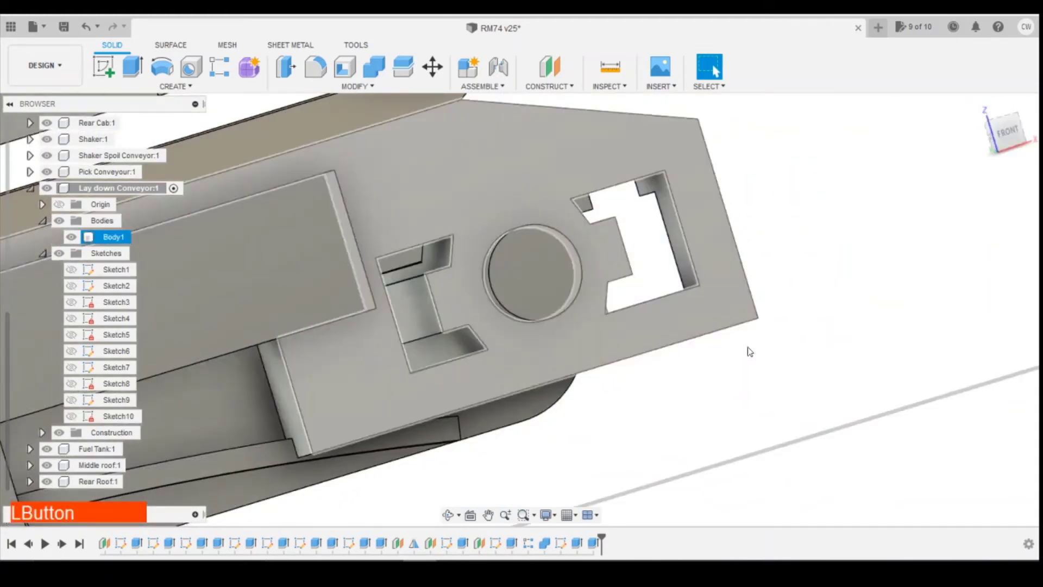
Check the lay-down conveyor in the reference photo rm74009.jpg and return to the Fusion 360 model
{"action": "scroll", "coordinate": [791, 344], "scroll_direction": "down", "scroll_amount": 3}
{"action": "left_click", "coordinate": [455, 567]}
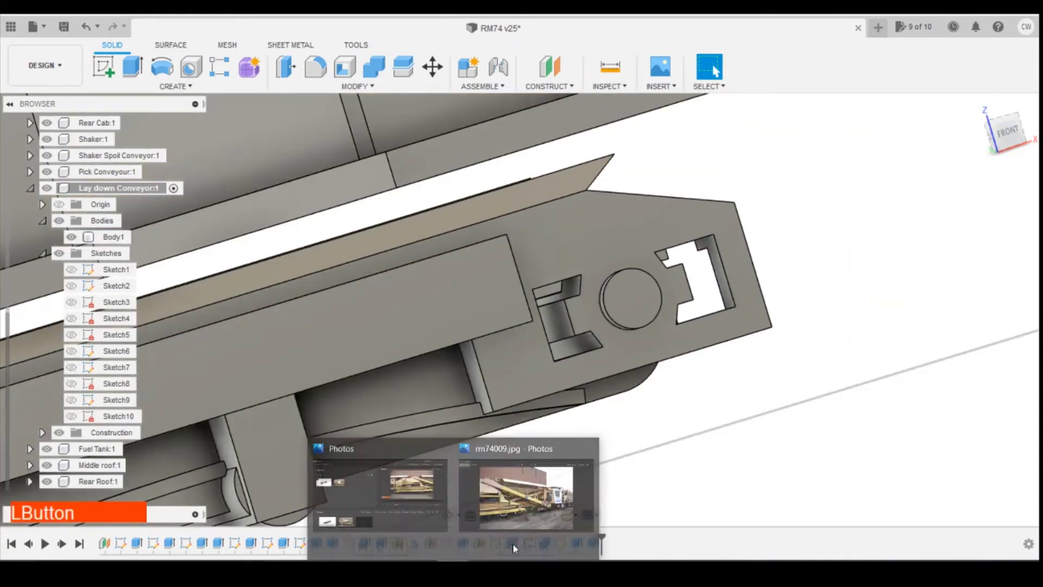
{"action": "left_click", "coordinate": [545, 488]}
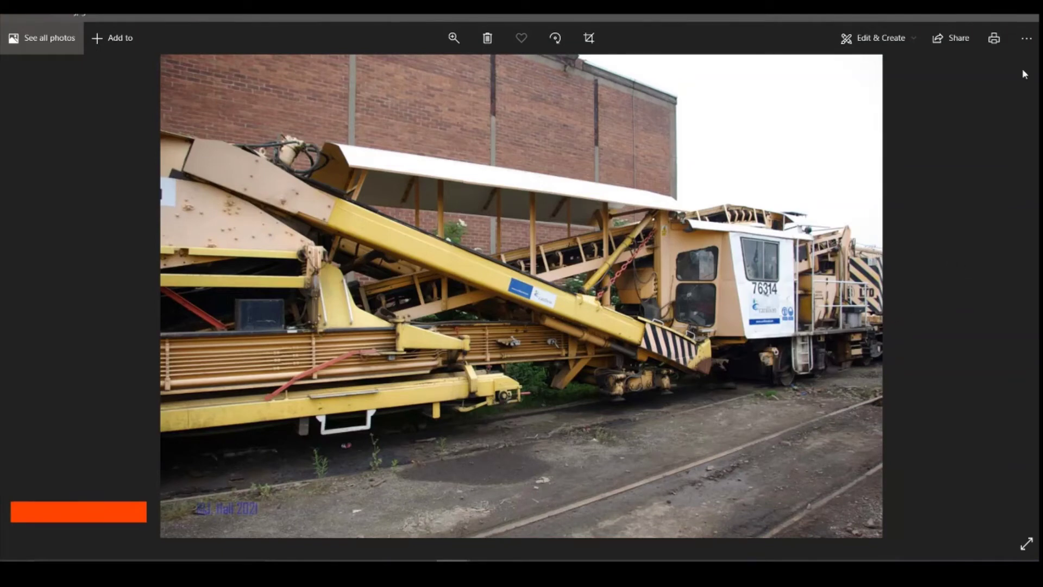
{"action": "key", "text": "shift+z"}
{"action": "mouse_move", "coordinate": [419, 571]}
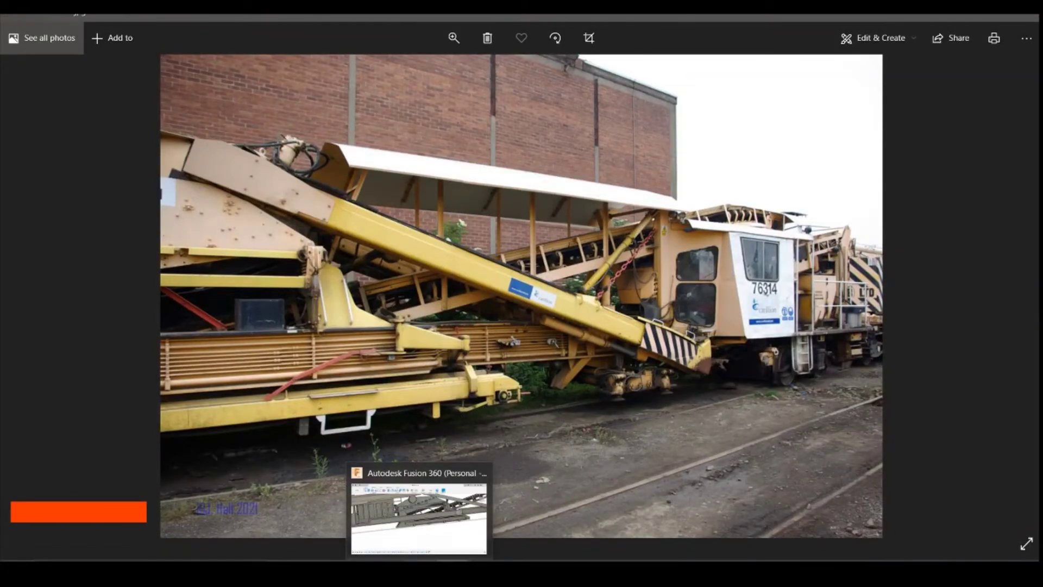
{"action": "left_click", "coordinate": [419, 516]}
{"action": "scroll", "coordinate": [880, 313], "scroll_direction": "up", "scroll_amount": 2}
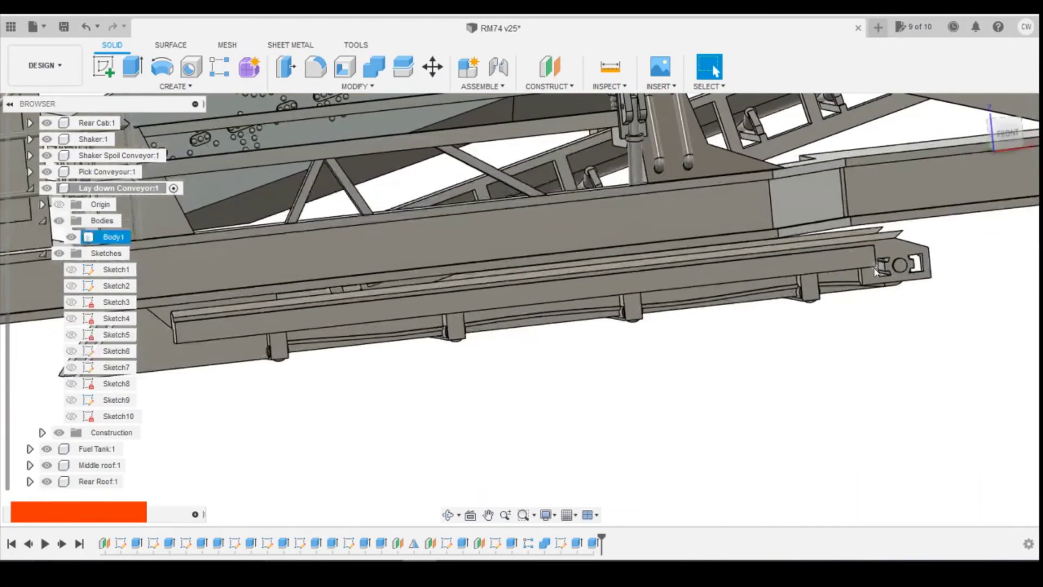
Sketch an angled three-point rectangle about 2.2 by 0.4 mm from the end piece's lower inner corner, and flatten its slope
{"action": "left_click", "coordinate": [104, 66]}
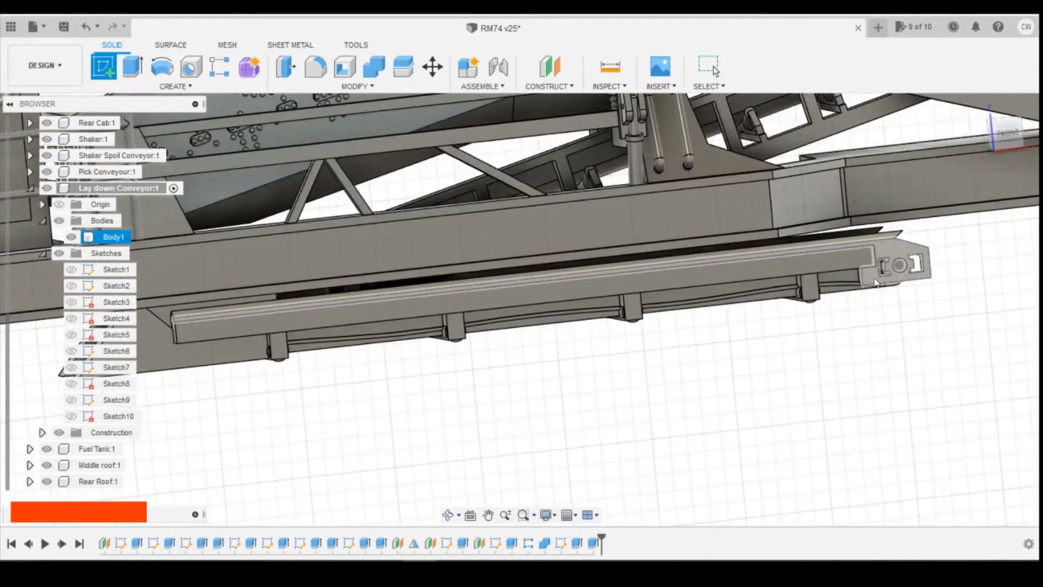
{"action": "left_click", "coordinate": [909, 302]}
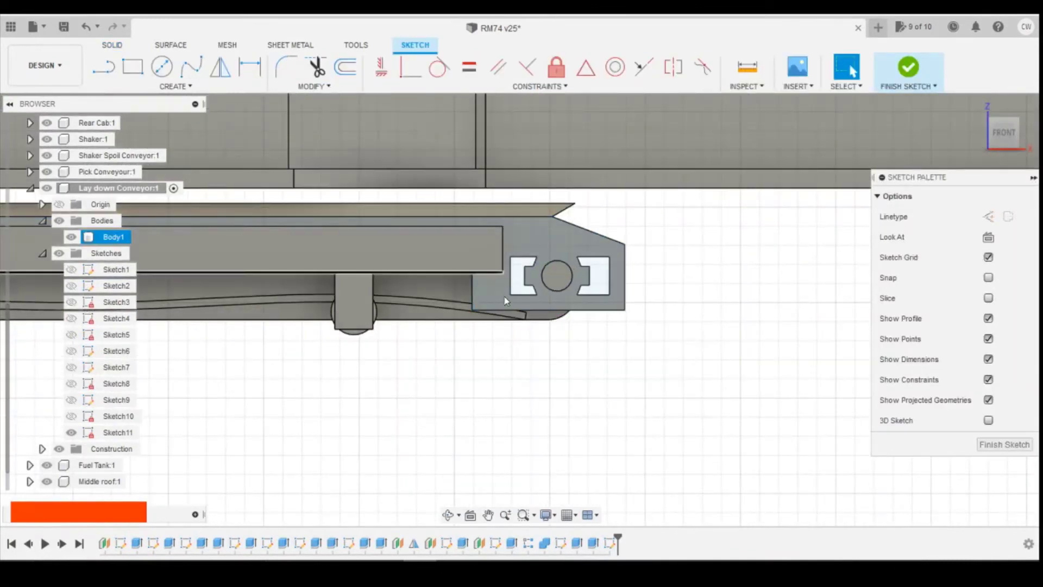
{"action": "left_click", "coordinate": [144, 72]}
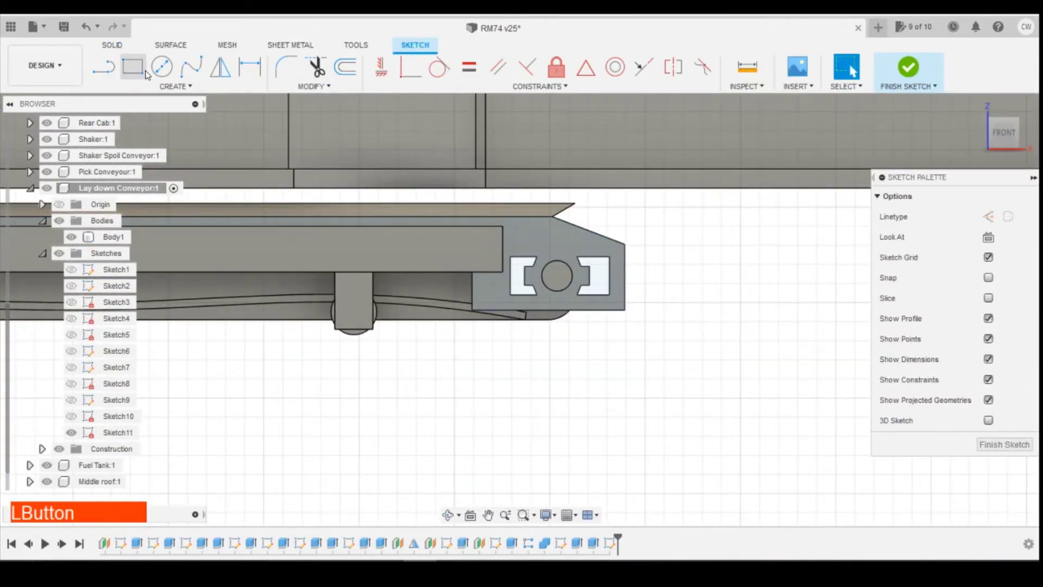
{"action": "left_click", "coordinate": [174, 85]}
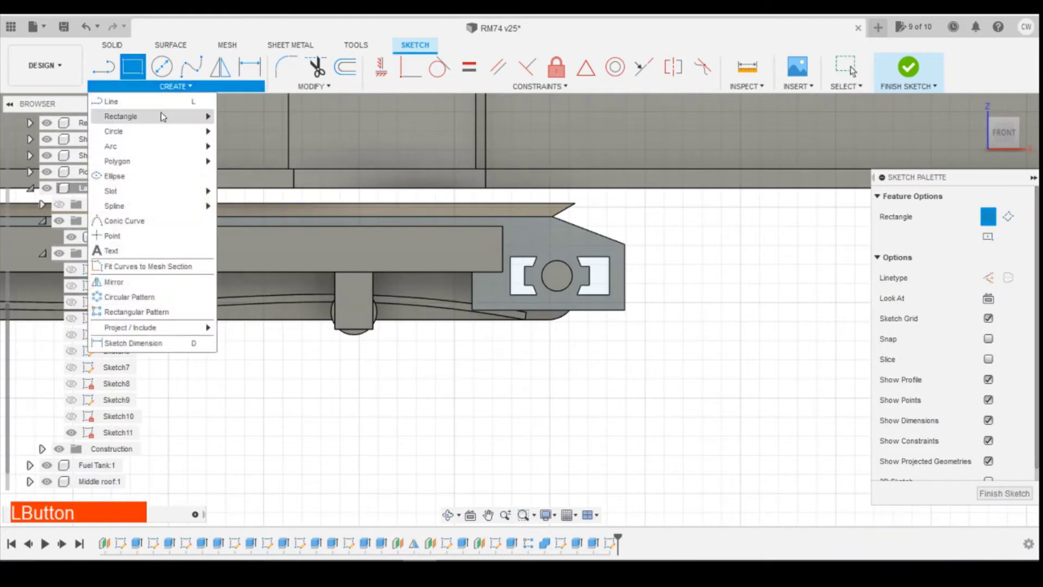
{"action": "mouse_move", "coordinate": [197, 121]}
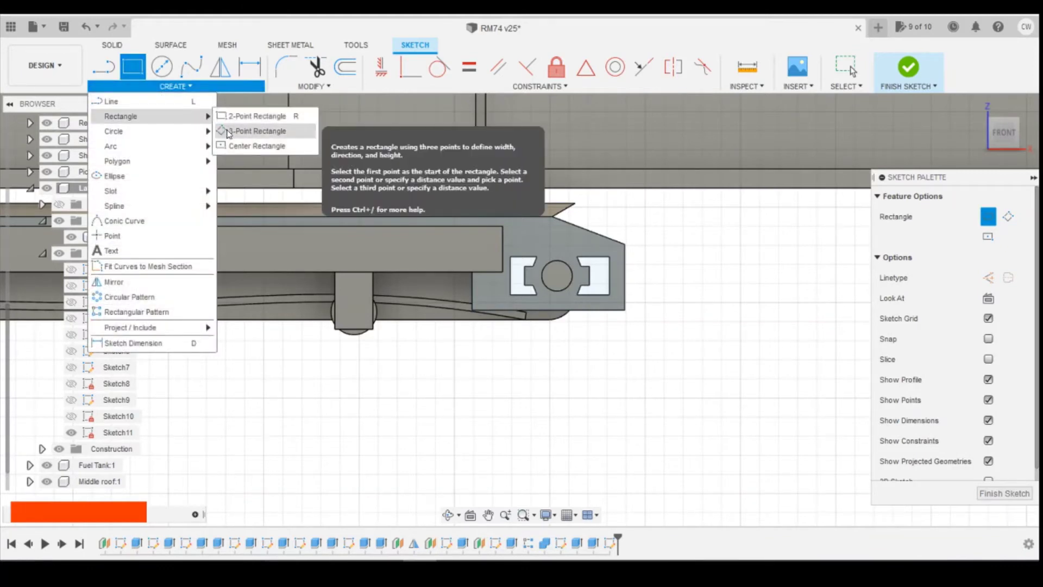
{"action": "left_click", "coordinate": [233, 131]}
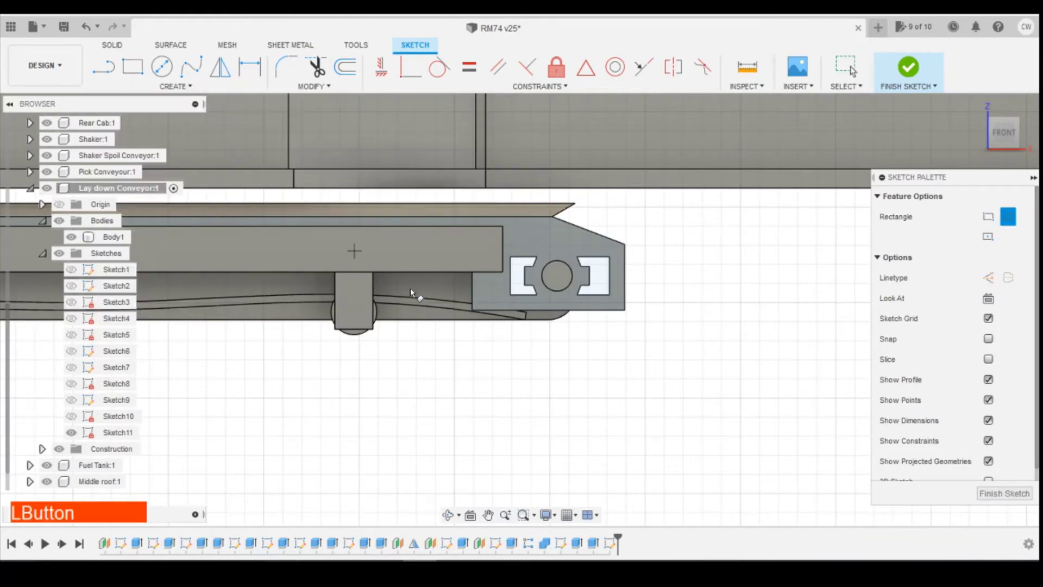
{"action": "left_click", "coordinate": [476, 298]}
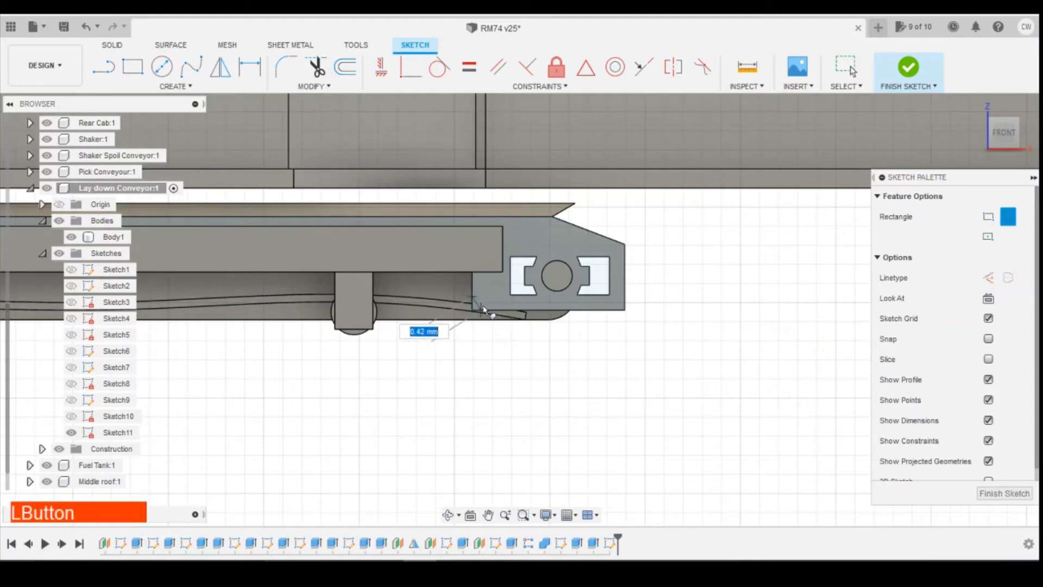
{"action": "left_click", "coordinate": [483, 305]}
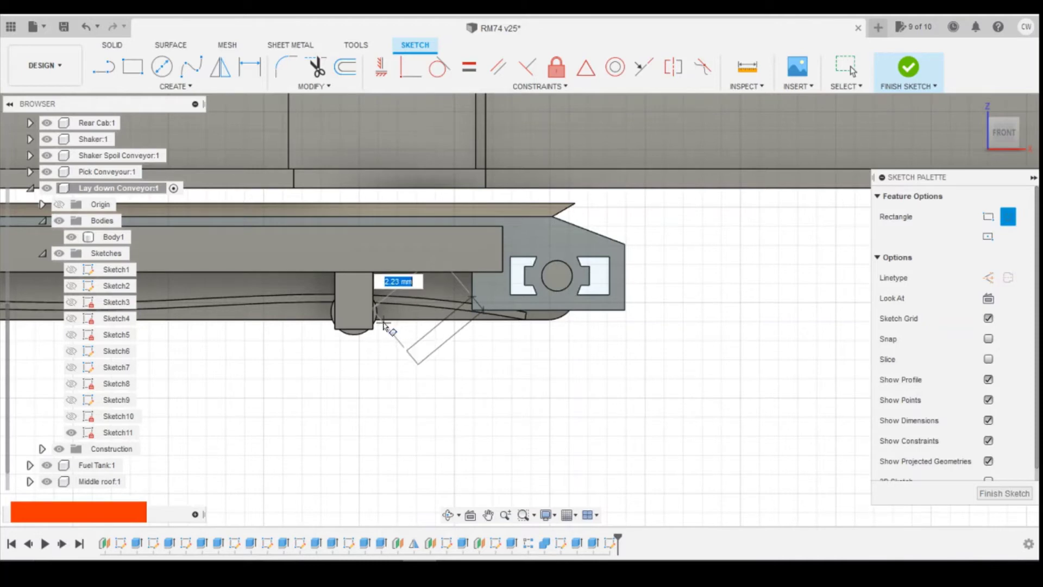
{"action": "left_click", "coordinate": [383, 325]}
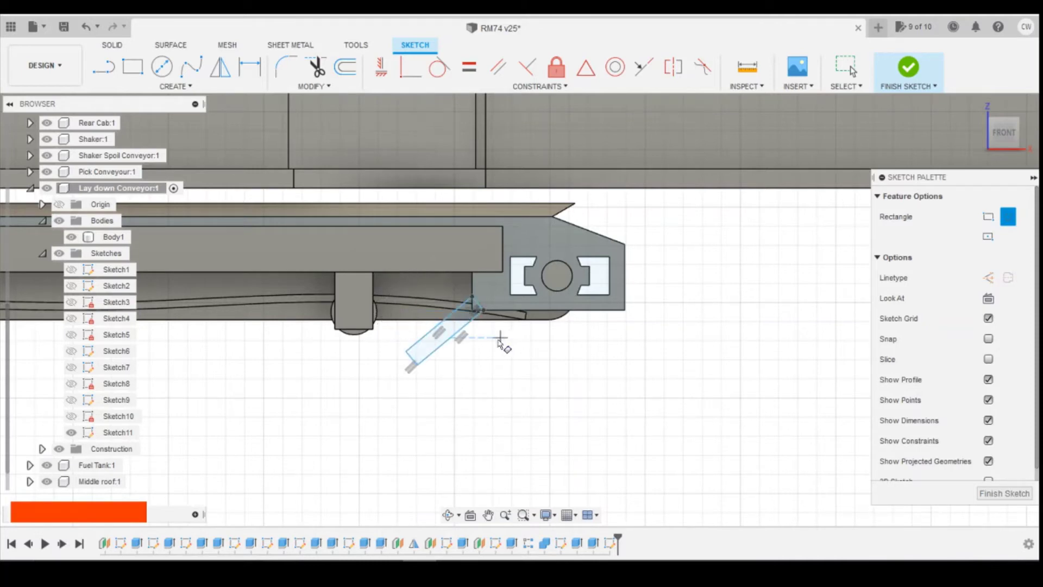
{"action": "key", "text": "Escape"}
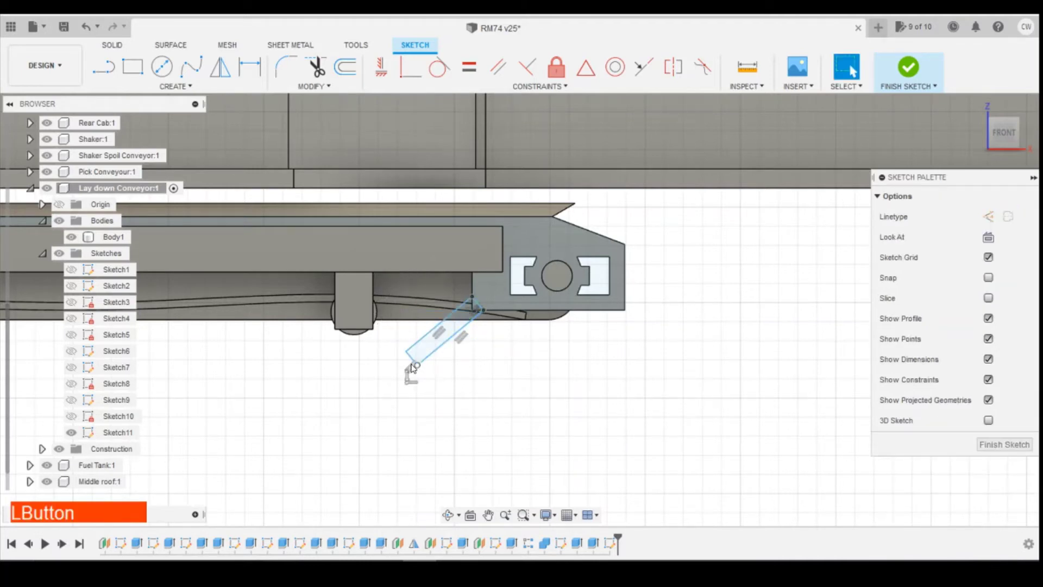
{"action": "left_click_drag", "start_coordinate": [412, 366], "coordinate": [404, 353]}
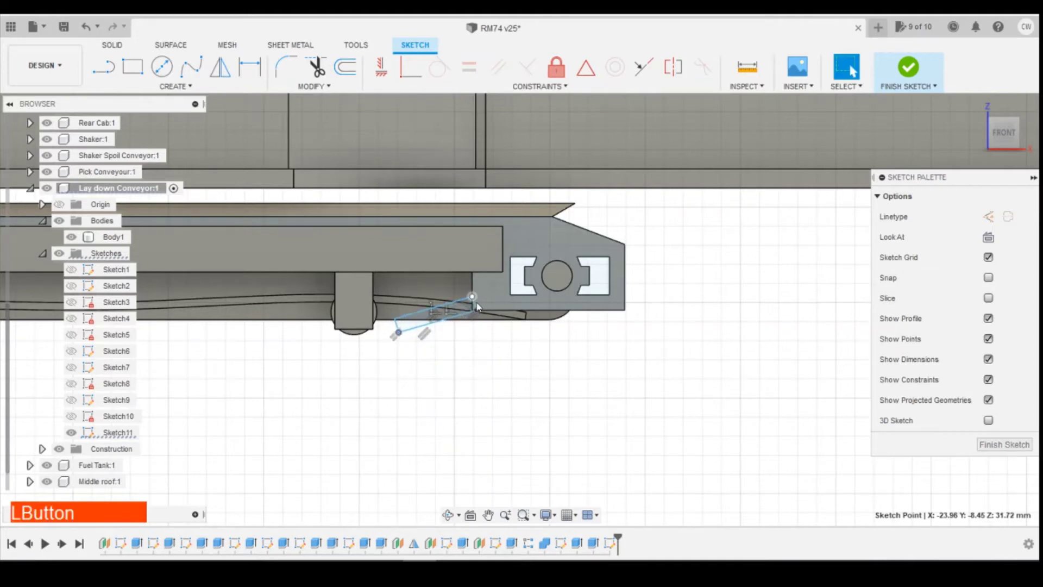
Set the tilted rectangle's long side to 2 mm, keeping its upper corner at the block's vertical edge
{"action": "left_click_drag", "start_coordinate": [476, 306], "coordinate": [478, 305]}
{"action": "scroll", "coordinate": [434, 328], "scroll_direction": "up", "scroll_amount": 3}
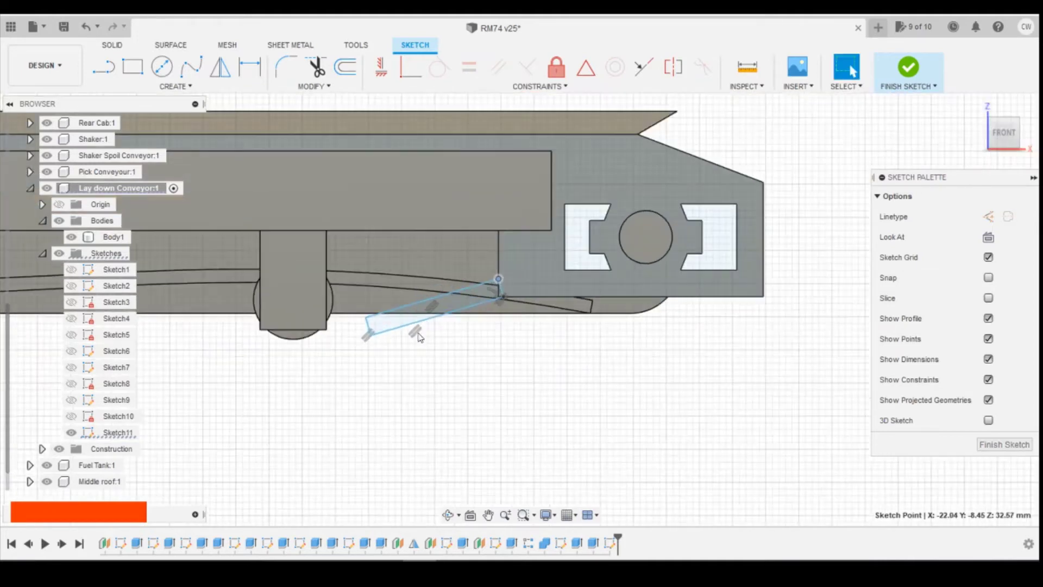
{"action": "key", "text": "d"}
{"action": "left_click", "coordinate": [368, 326]}
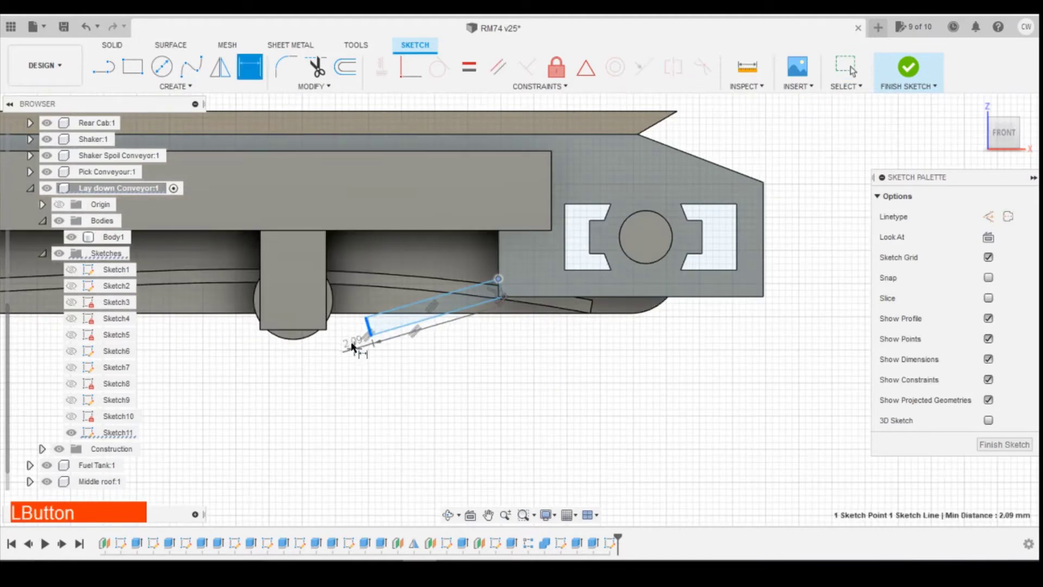
{"action": "left_click", "coordinate": [398, 280]}
{"action": "type", "text": "2.089477"}
{"action": "key", "text": "Return"}
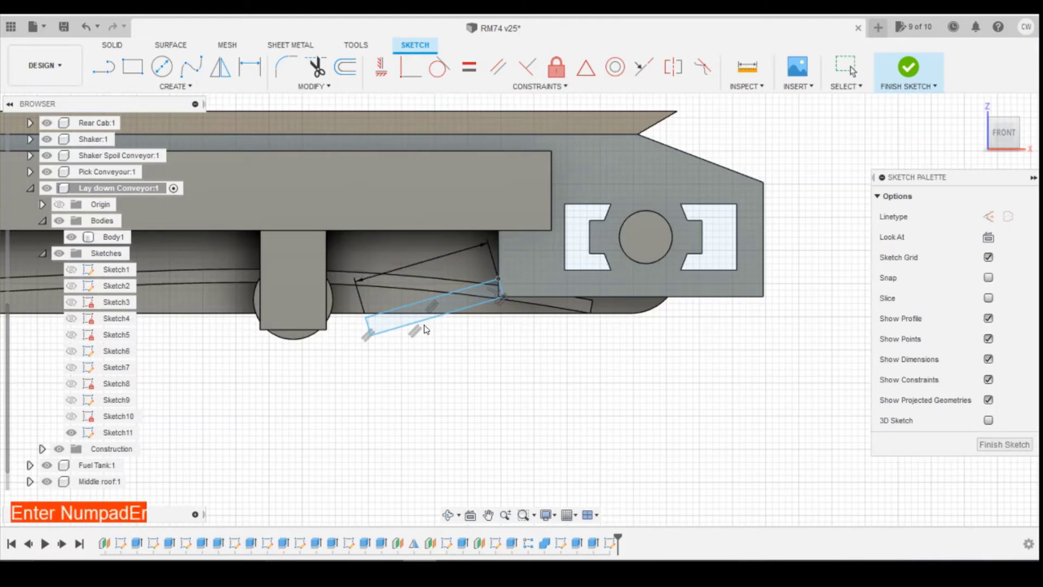
Dimension the tilted rectangle's short end side at 0.3 mm
{"action": "left_click", "coordinate": [375, 328]}
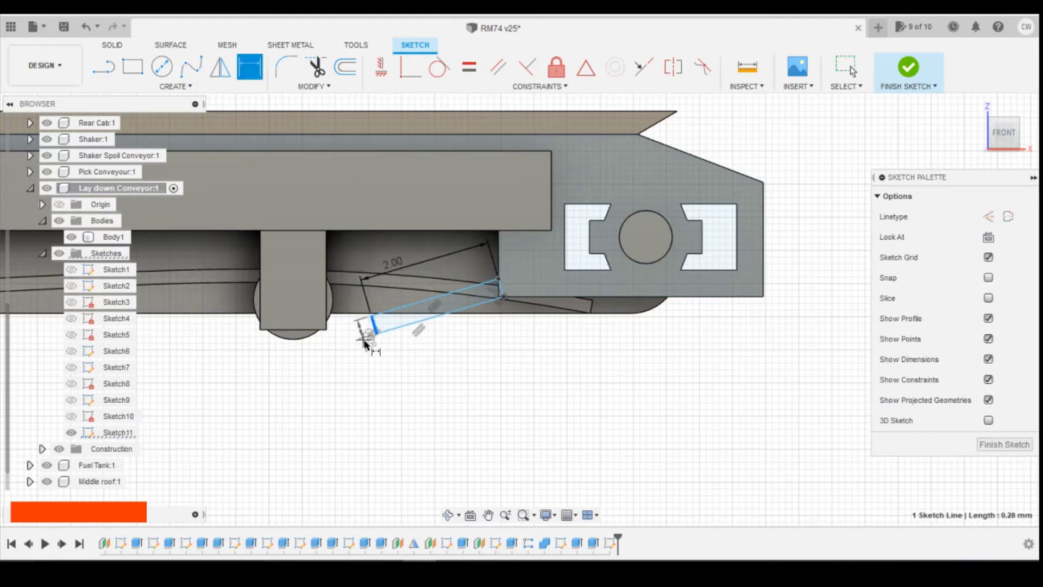
{"action": "left_click", "coordinate": [445, 383]}
{"action": "type", "text": "0"}
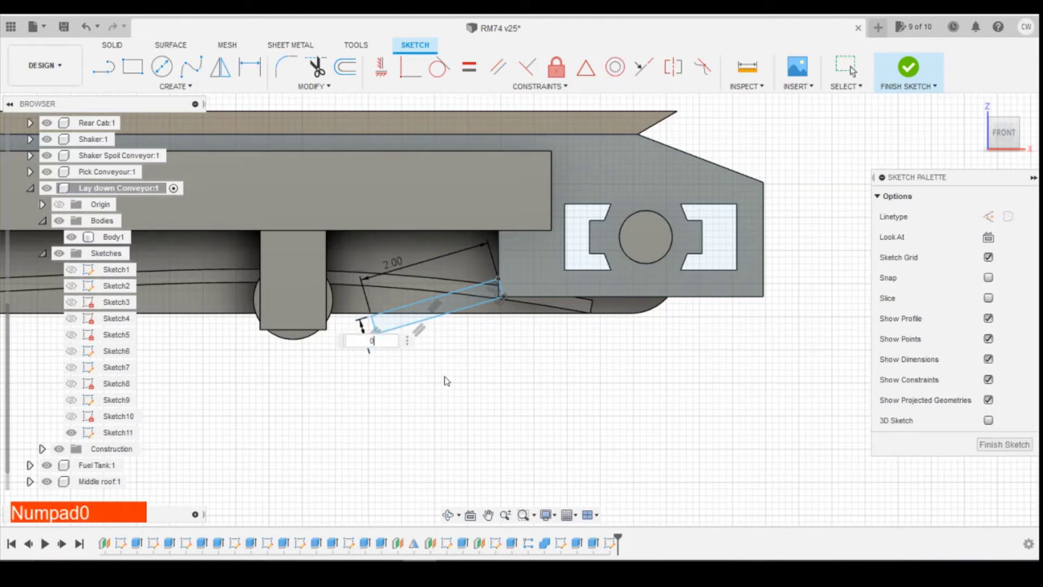
{"action": "type", "text": ".3"}
{"action": "key", "text": "Return"}
{"action": "scroll", "coordinate": [508, 312], "scroll_direction": "up", "scroll_amount": 3}
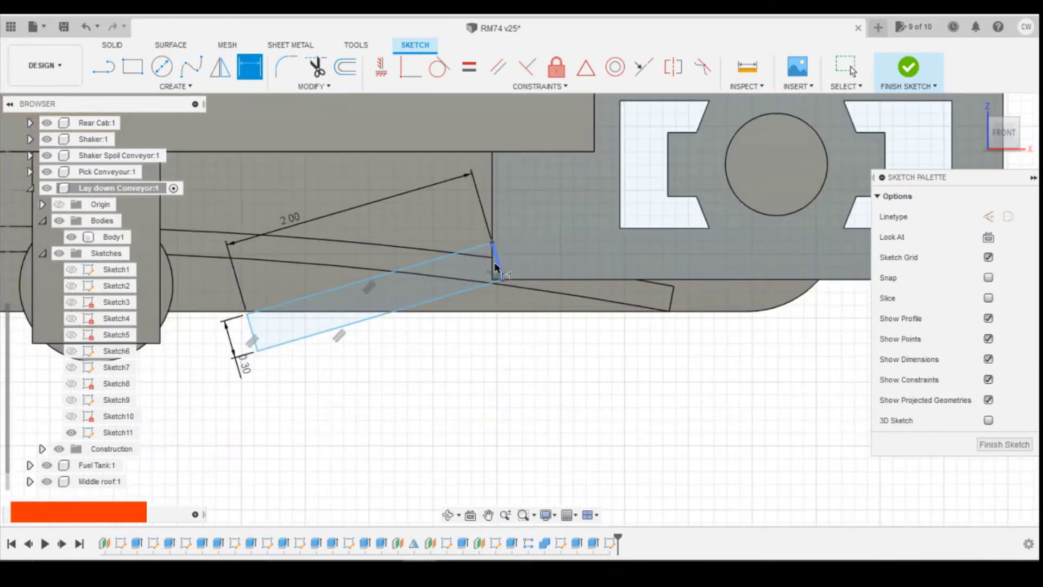
Swing the rectangle's free end slightly upward and dimension its lower corner 0.05 mm horizontally from the block's corner
{"action": "key", "text": "Escape"}
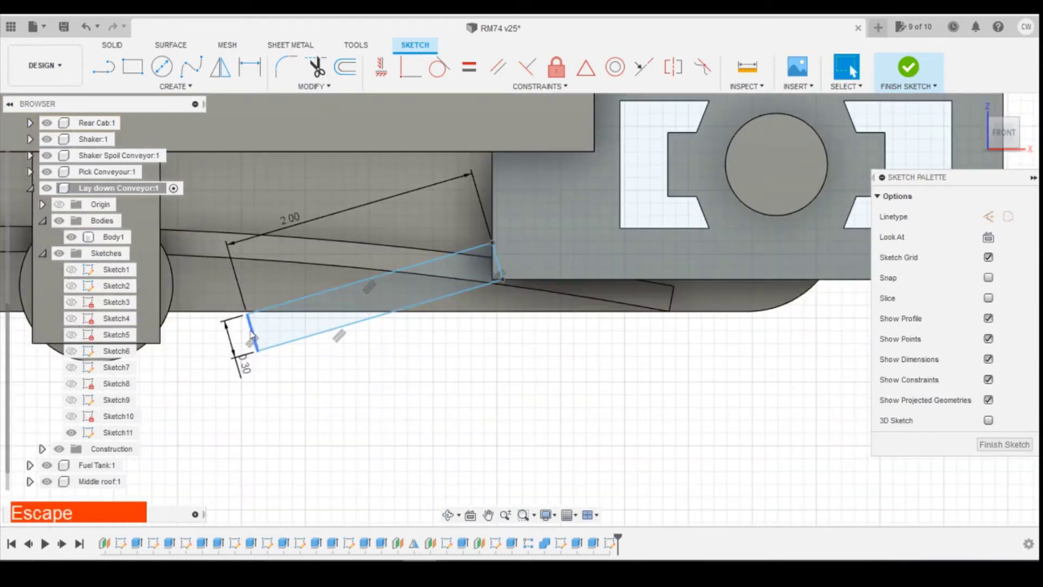
{"action": "left_click_drag", "start_coordinate": [251, 333], "coordinate": [251, 314]}
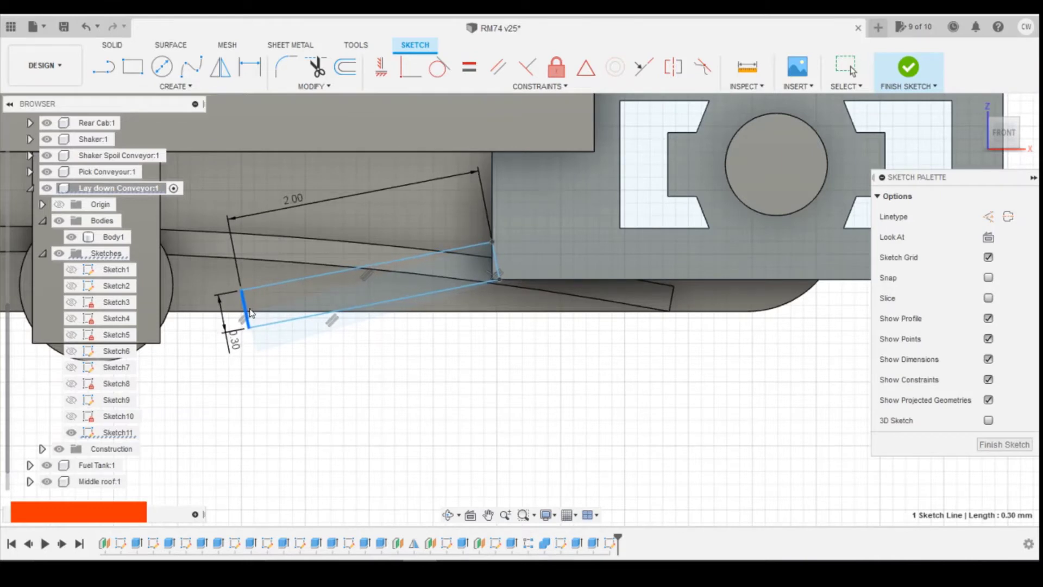
{"action": "scroll", "coordinate": [528, 323], "scroll_direction": "up", "scroll_amount": 3}
{"action": "key", "text": "d"}
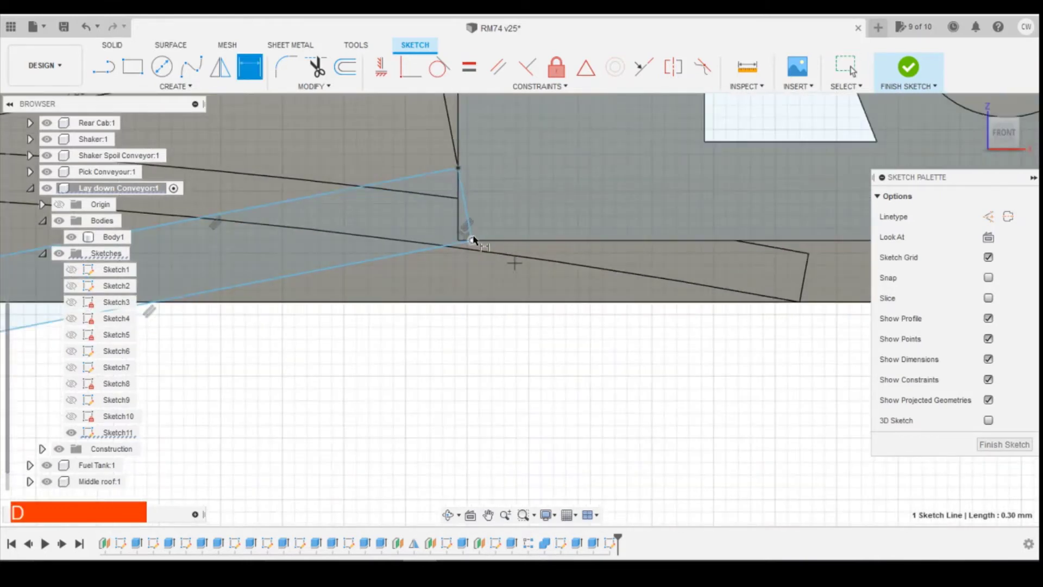
{"action": "left_click", "coordinate": [471, 240]}
{"action": "left_click", "coordinate": [459, 240]}
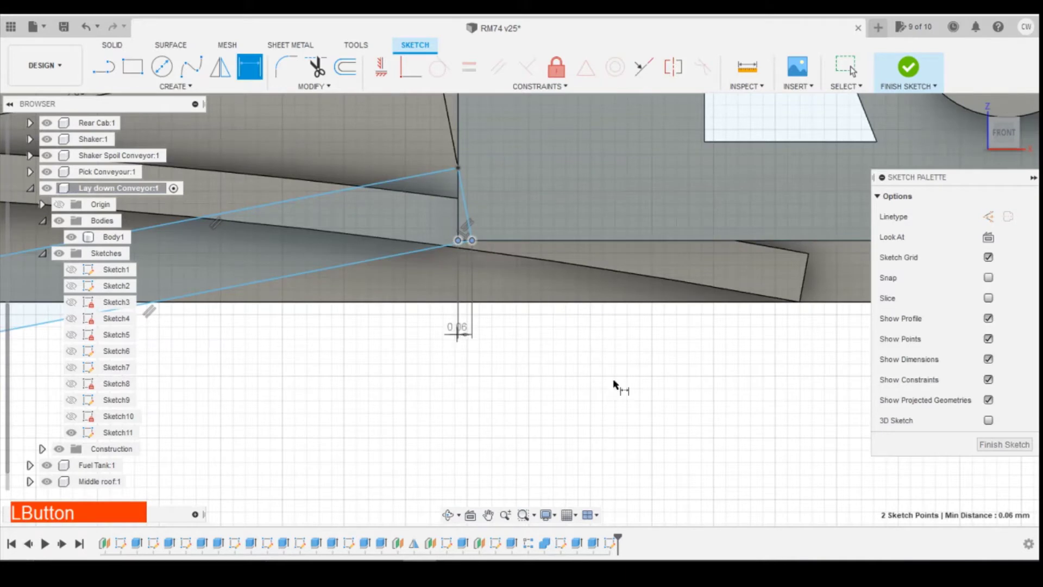
{"action": "left_click", "coordinate": [720, 393]}
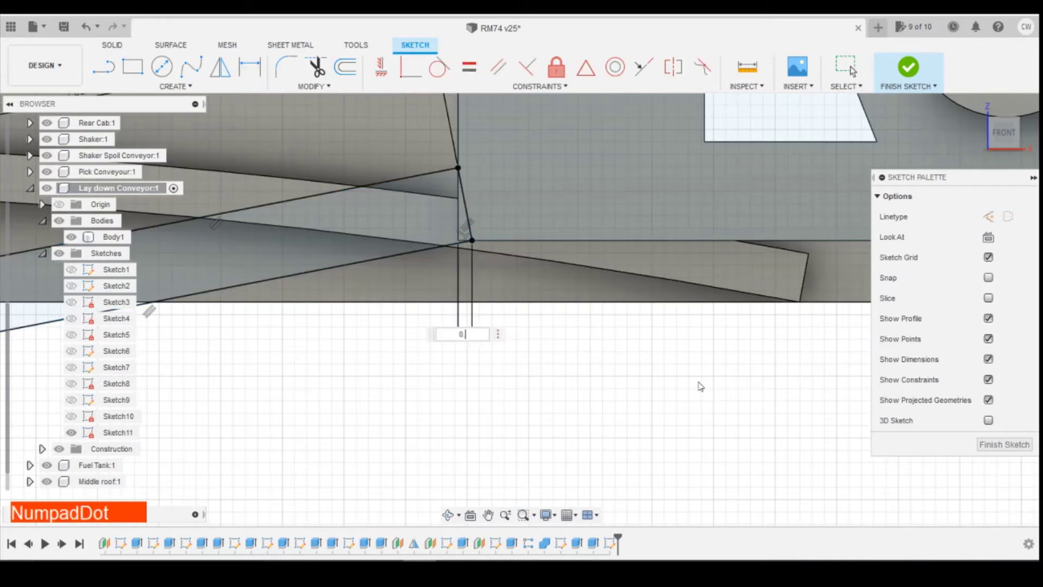
{"action": "key", "text": "Return"}
{"action": "scroll", "coordinate": [701, 359], "scroll_direction": "down", "scroll_amount": 3}
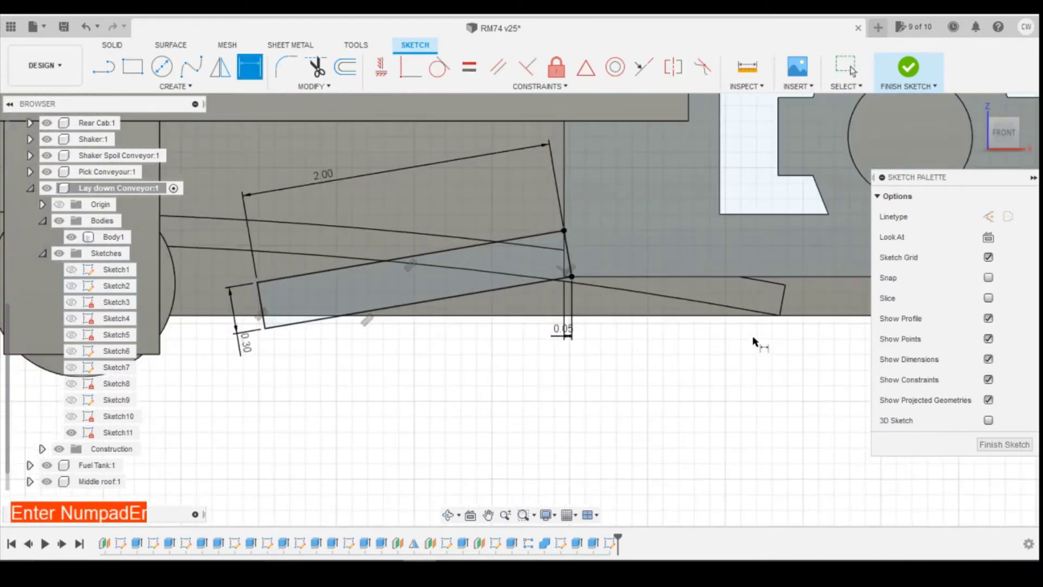
{"action": "key", "text": "Escape"}
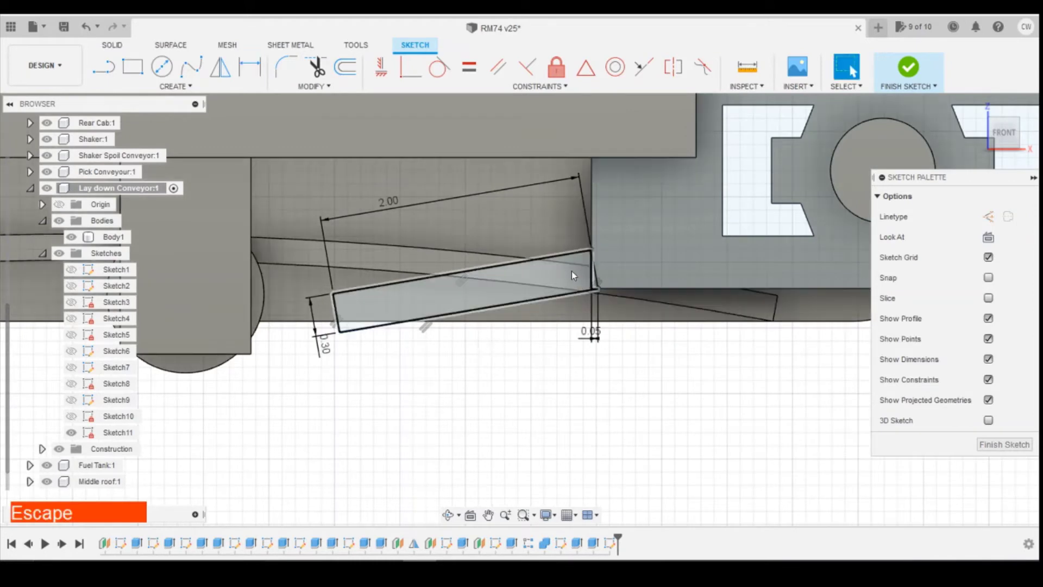
Extrude the tilted rectangle profile by -5 mm across the conveyor and join it to the existing body
{"action": "left_click", "coordinate": [571, 270]}
{"action": "right_click", "coordinate": [572, 273]}
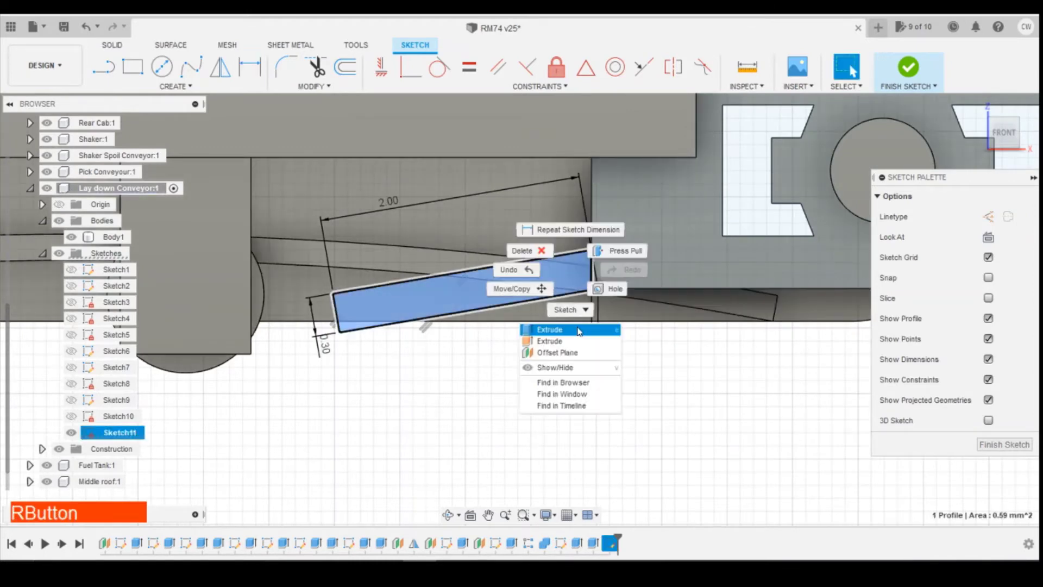
{"action": "left_click", "coordinate": [578, 330]}
{"action": "left_click_drag", "start_coordinate": [1005, 133], "coordinate": [593, 208]}
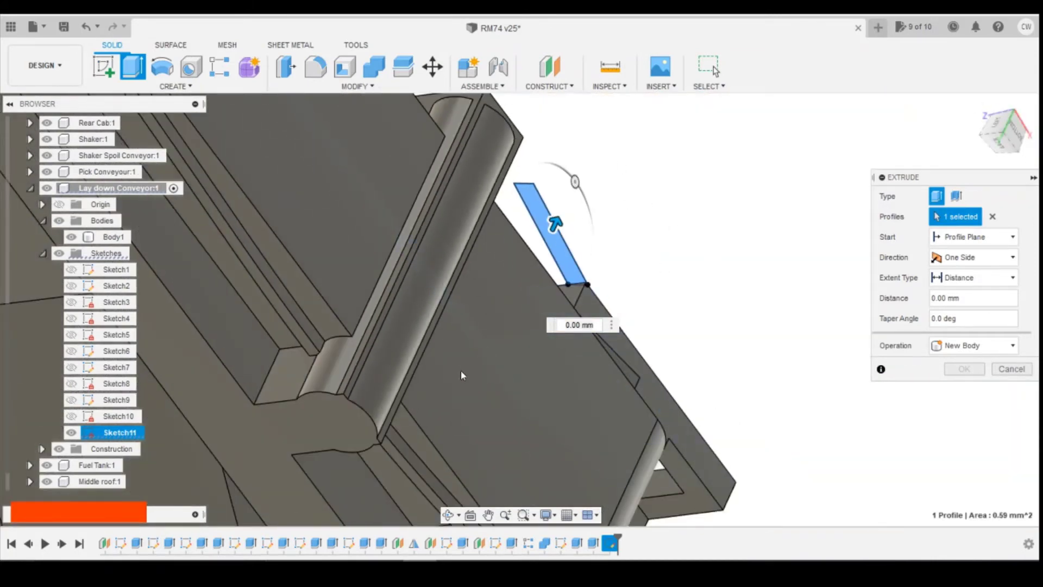
{"action": "scroll", "coordinate": [479, 310], "scroll_direction": "down", "scroll_amount": 2}
{"action": "scroll", "coordinate": [427, 462], "scroll_direction": "down", "scroll_amount": 2}
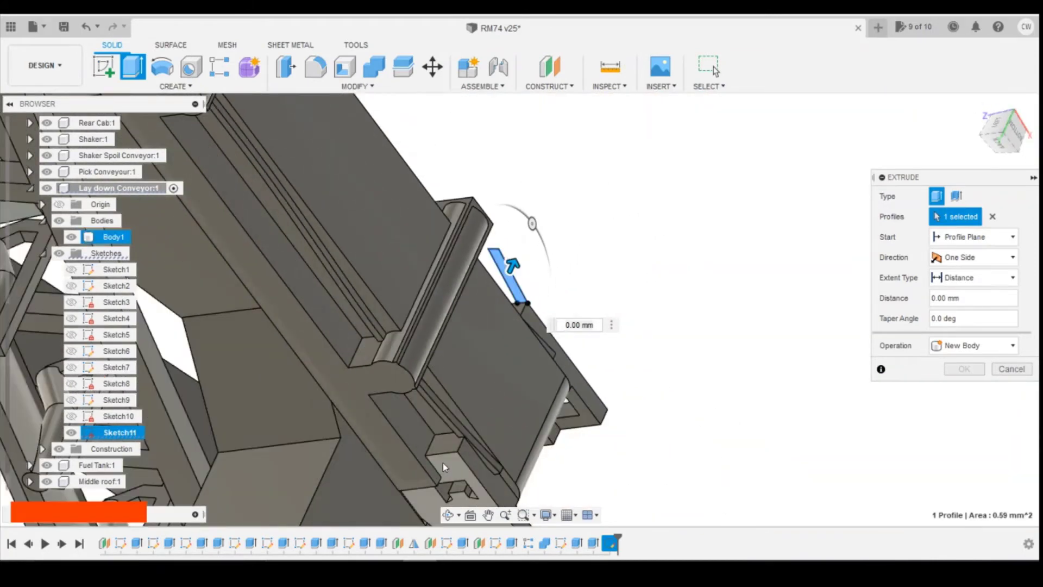
{"action": "left_click", "coordinate": [443, 461]}
{"action": "left_click", "coordinate": [967, 345]}
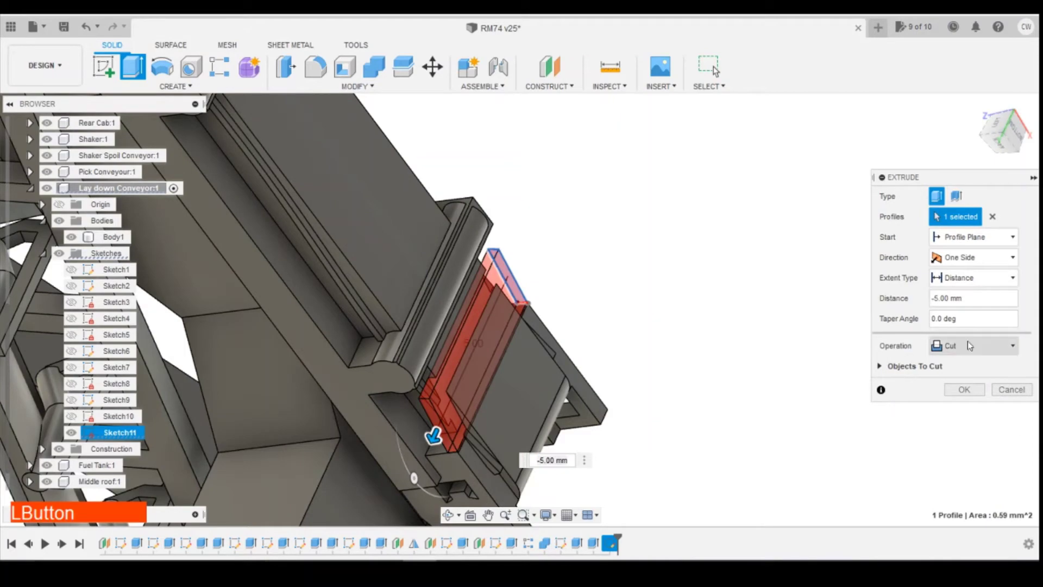
{"action": "left_click", "coordinate": [967, 362]}
{"action": "left_click", "coordinate": [964, 369]}
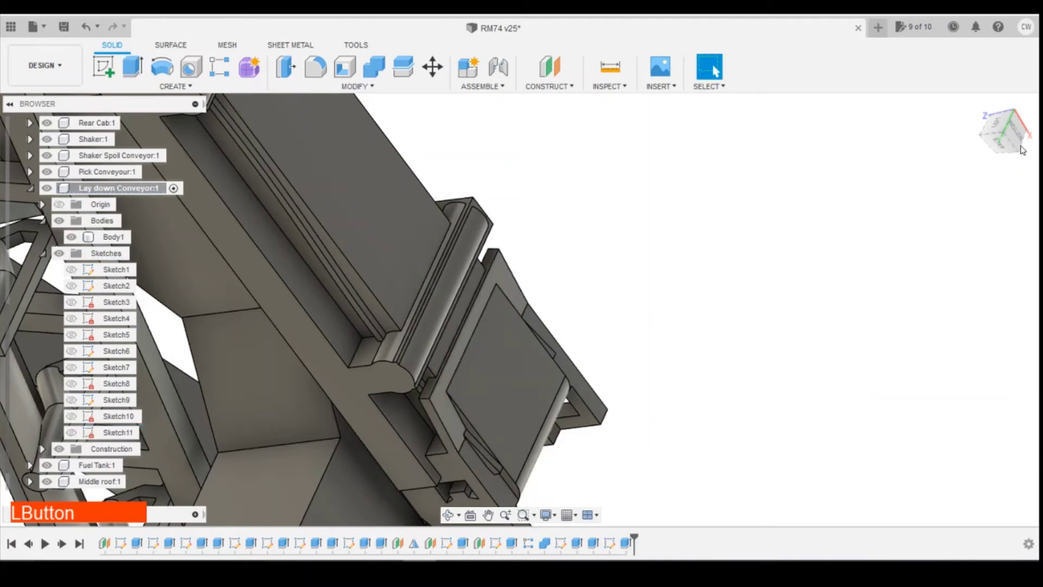
Start a sketch on the recessed side face beside the new angled bar and project the bar's front face into it
{"action": "mouse_move", "coordinate": [521, 307]}
{"action": "middle_mouse_down", "text": "shift"}
{"action": "mouse_move", "coordinate": [956, 183]}
{"action": "mouse_move", "coordinate": [939, 353]}
{"action": "mouse_move", "coordinate": [929, 369]}
{"action": "mouse_move", "coordinate": [901, 358]}
{"action": "middle_mouse_up", "text": "shift"}
{"action": "left_click", "coordinate": [104, 67]}
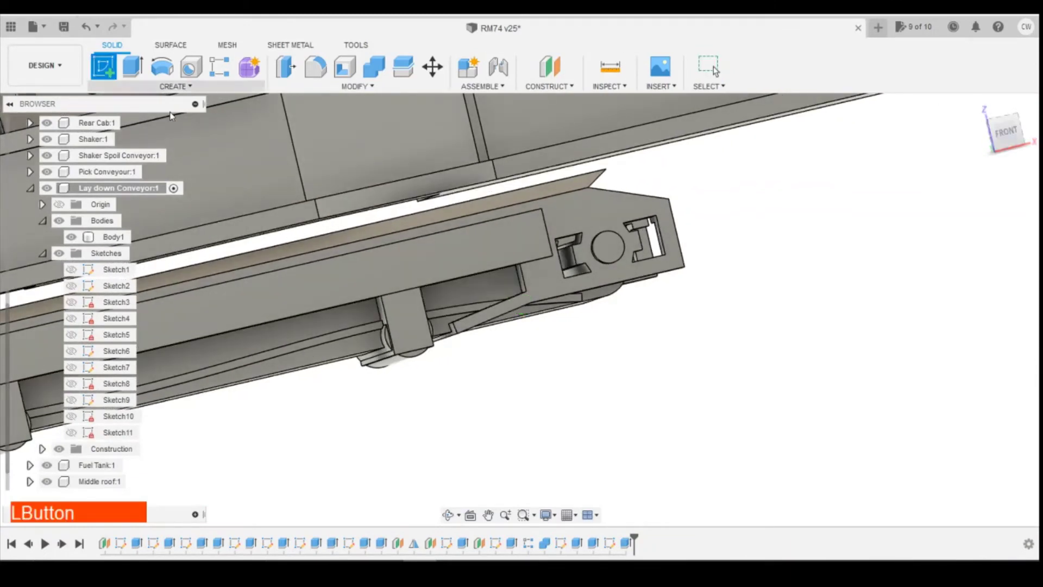
{"action": "left_click", "coordinate": [337, 233]}
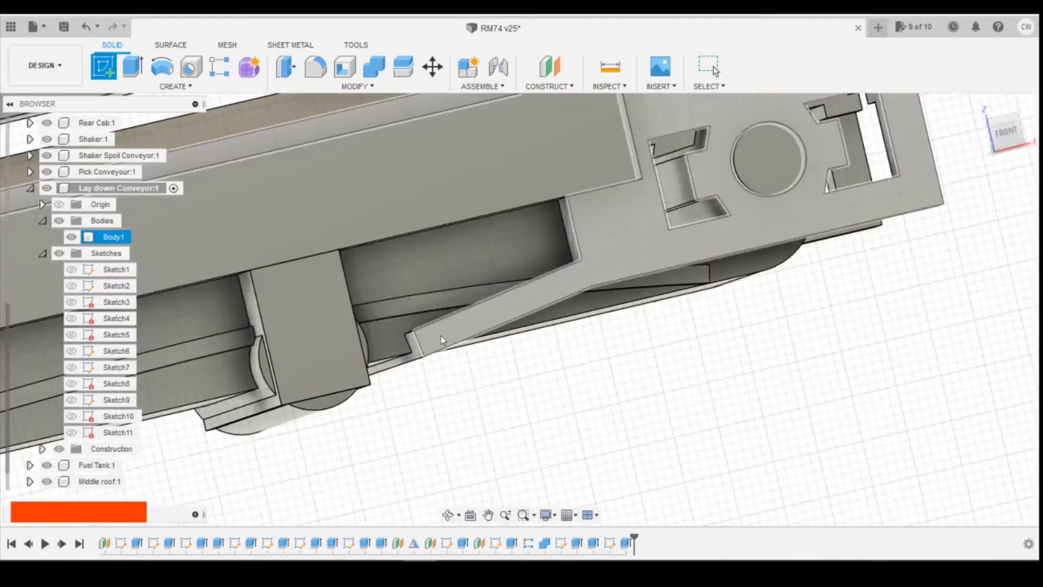
{"action": "left_click", "coordinate": [390, 335]}
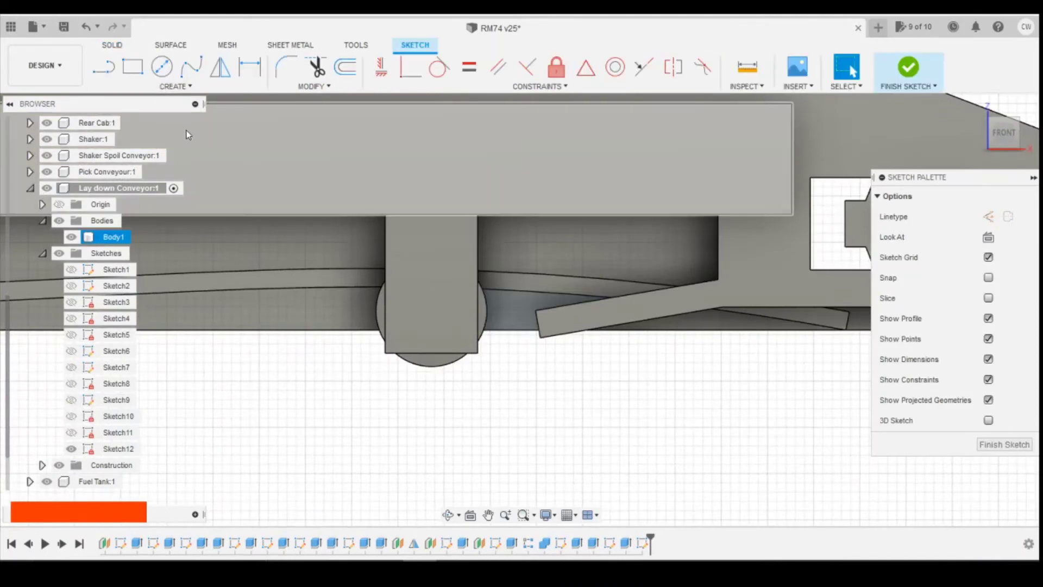
{"action": "key", "text": "p"}
{"action": "left_click", "coordinate": [568, 326]}
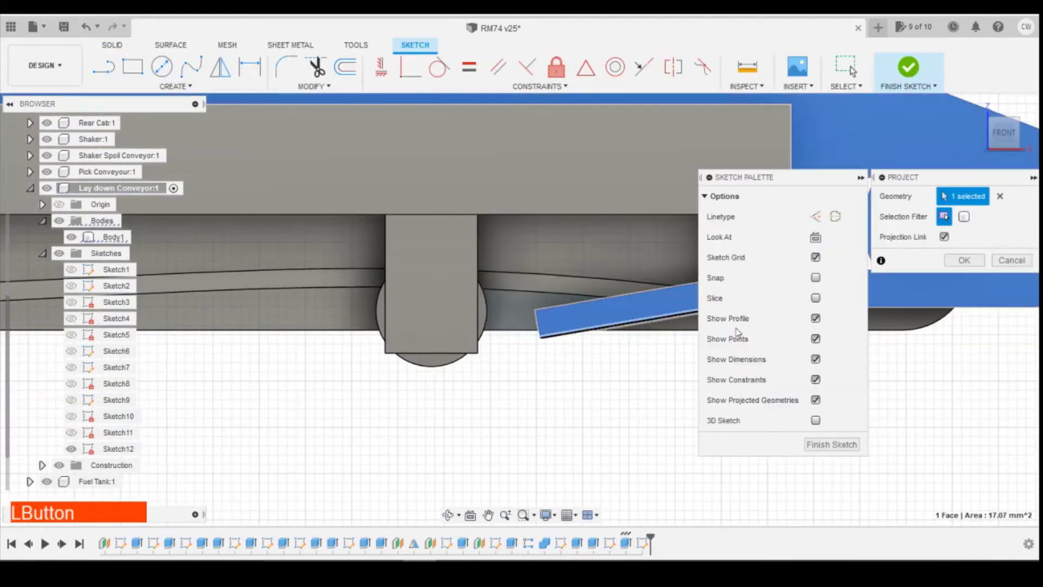
{"action": "scroll", "coordinate": [592, 323], "scroll_direction": "down", "scroll_amount": 2}
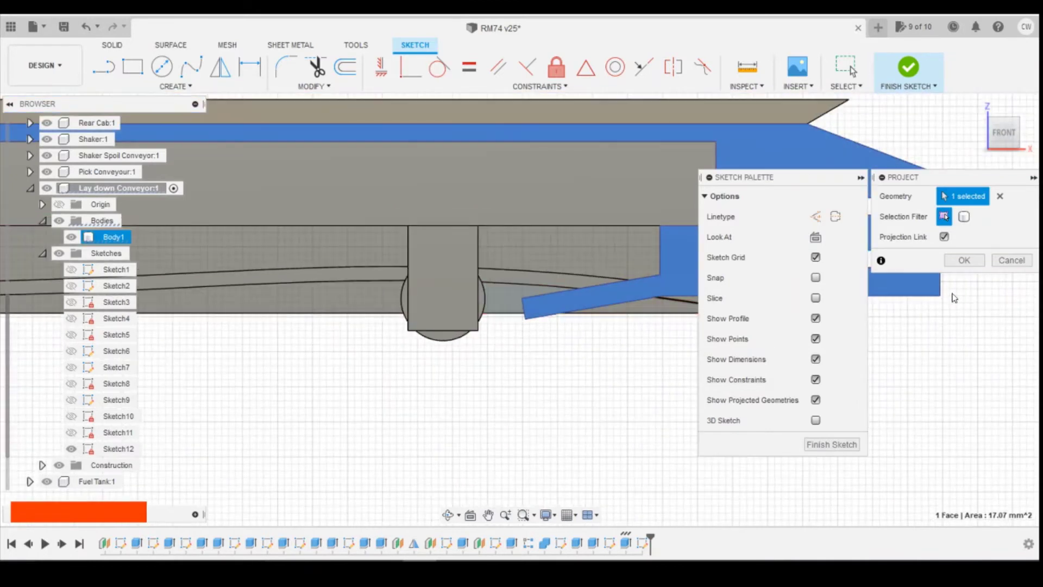
{"action": "left_click", "coordinate": [963, 260]}
Draw a 0.5 mm diameter circle centred near the free end of the angled bar
{"action": "left_click", "coordinate": [174, 71]}
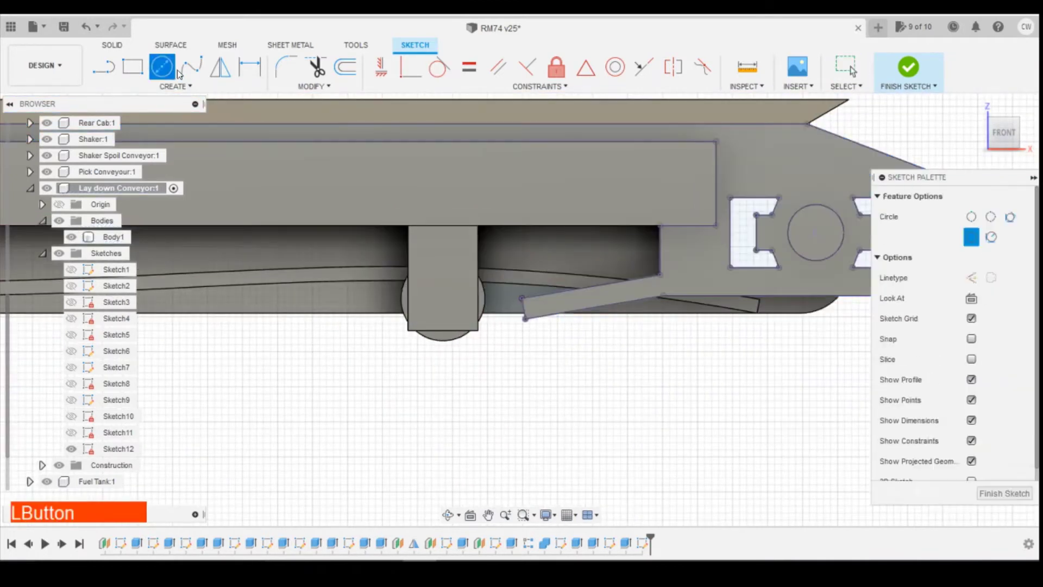
{"action": "left_click", "coordinate": [537, 305]}
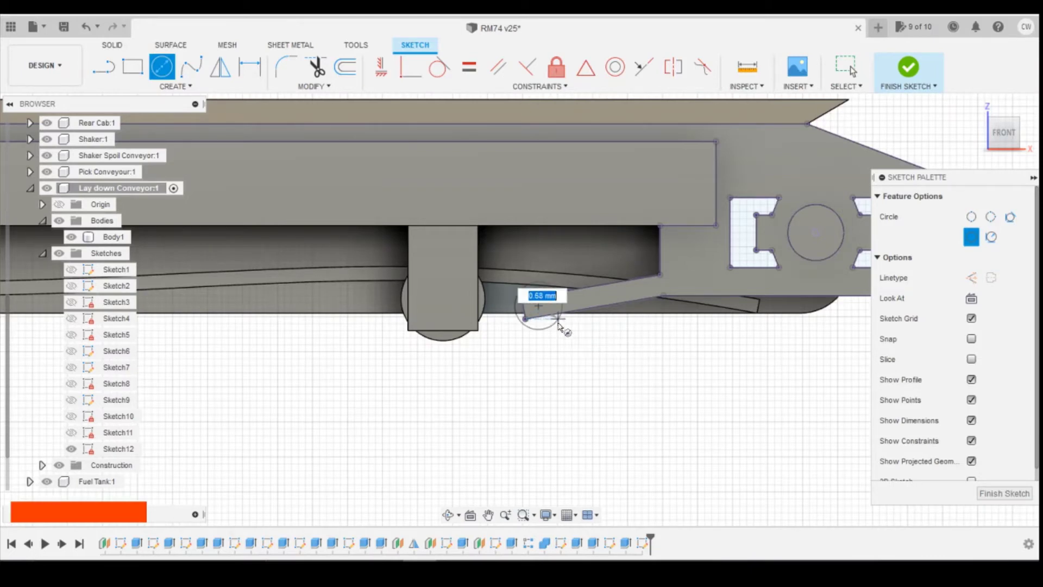
{"action": "type", "text": "5"}
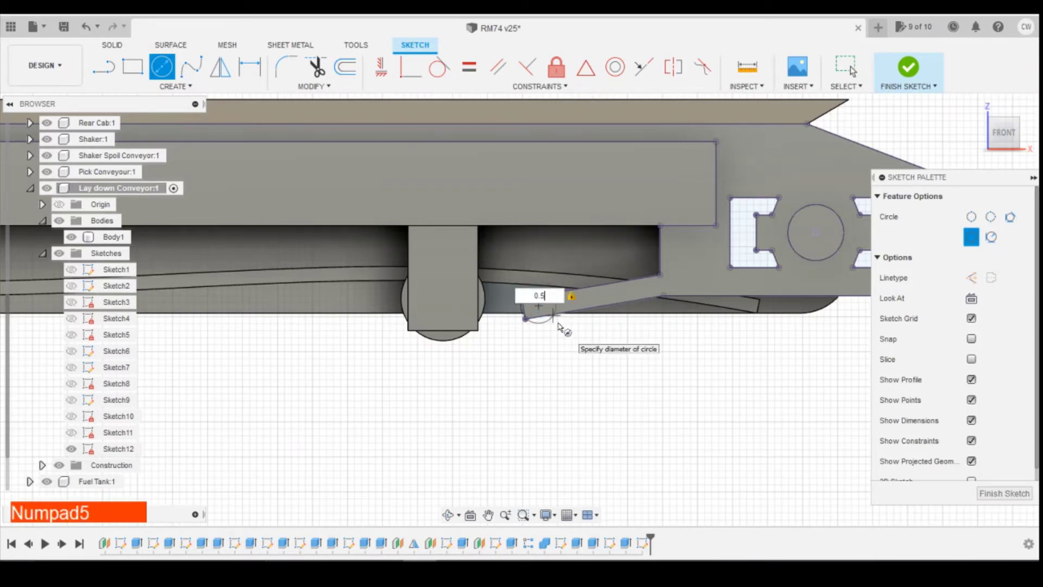
{"action": "key", "text": "Return"}
{"action": "scroll", "coordinate": [560, 326], "scroll_direction": "up", "scroll_amount": 5}
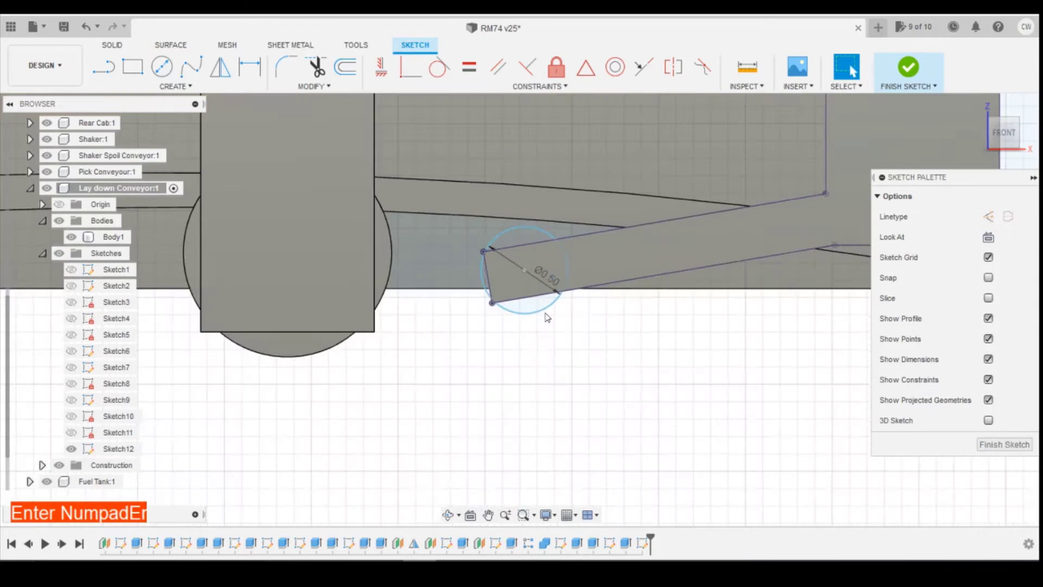
Select all regions of the 0.5 mm circle, including those overlapping the angled bar, and start an extrusion from them
{"action": "left_click", "coordinate": [526, 239]}
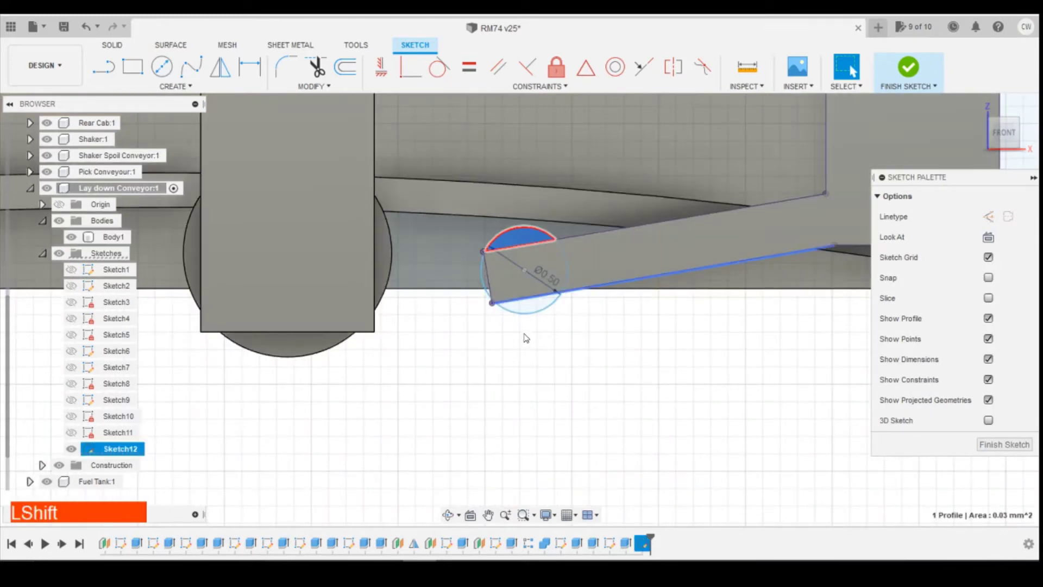
{"action": "left_click", "coordinate": [502, 305], "text": "shift"}
{"action": "scroll", "coordinate": [489, 286], "scroll_direction": "up", "scroll_amount": 5}
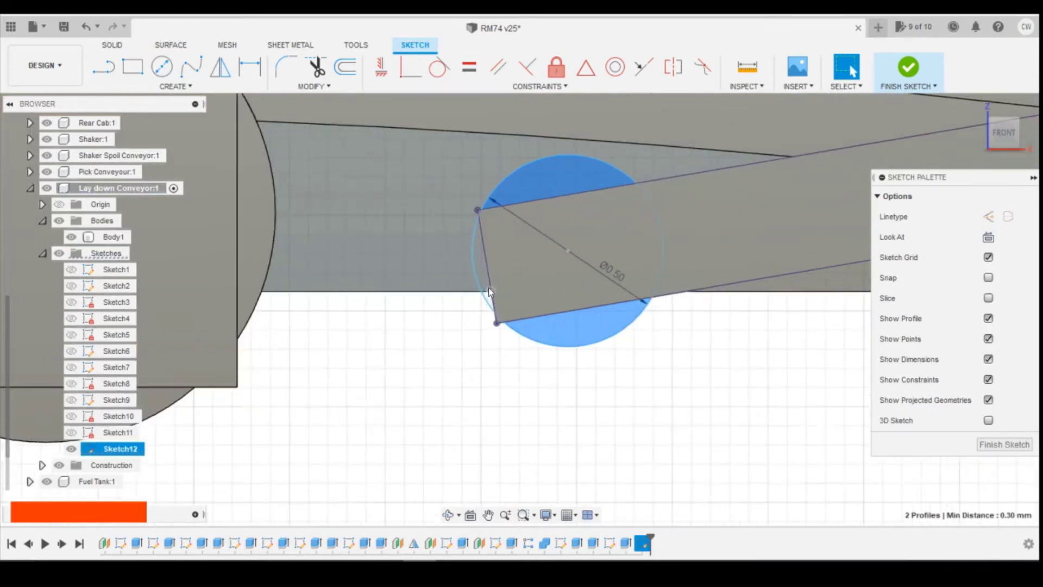
{"action": "left_click", "coordinate": [566, 262], "text": "shift"}
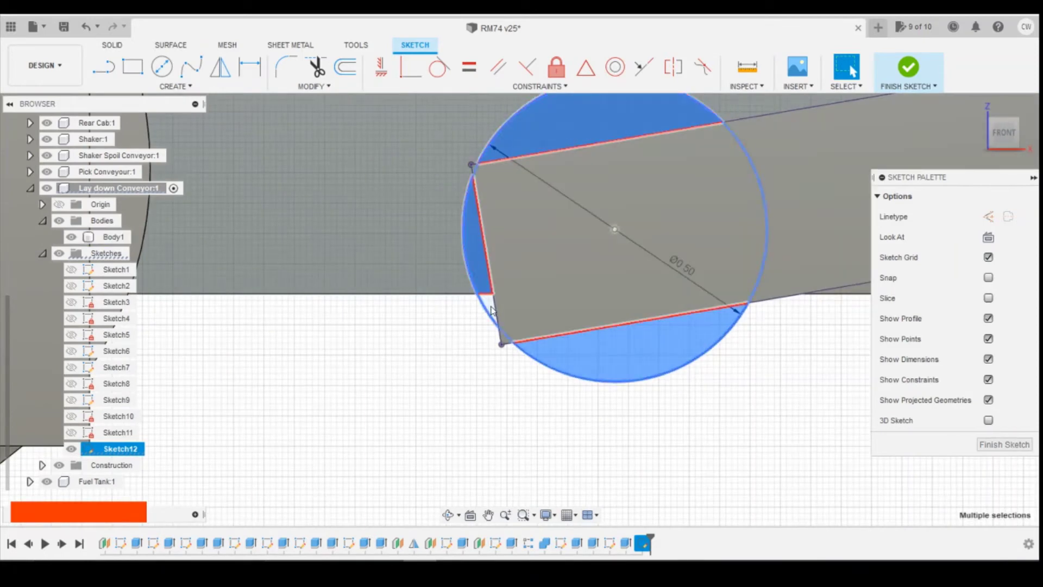
{"action": "left_click", "coordinate": [489, 305], "text": "shift"}
{"action": "left_click", "coordinate": [593, 263], "text": "shift"}
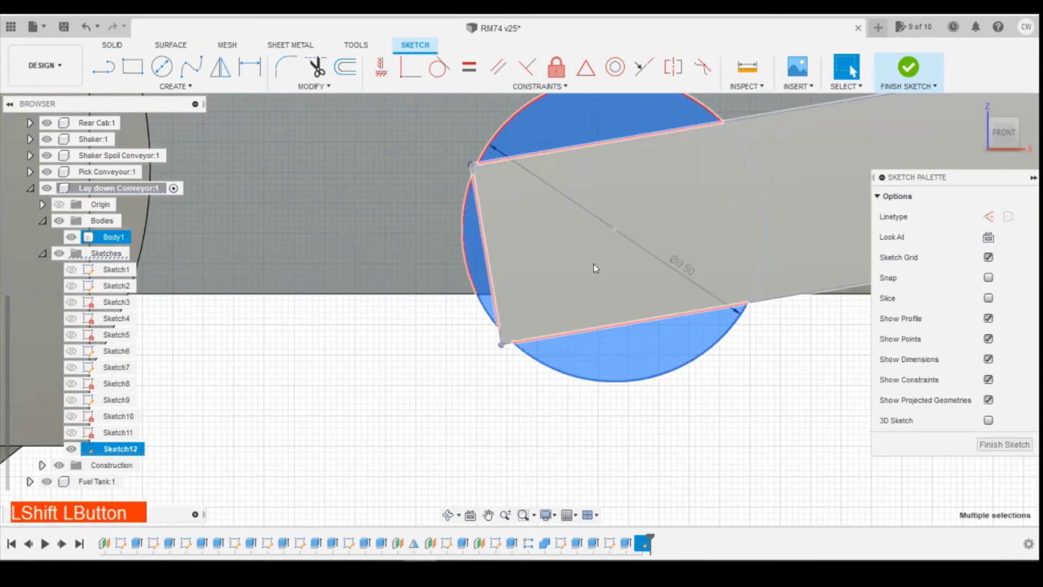
{"action": "left_click", "coordinate": [608, 301], "text": "shift"}
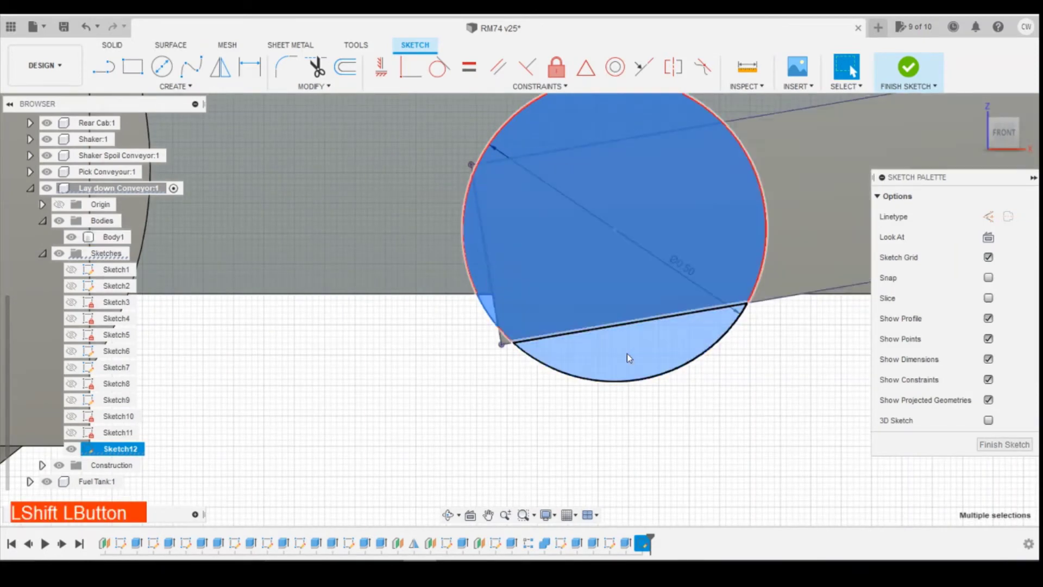
{"action": "right_click", "coordinate": [626, 354]}
{"action": "left_click", "coordinate": [605, 413]}
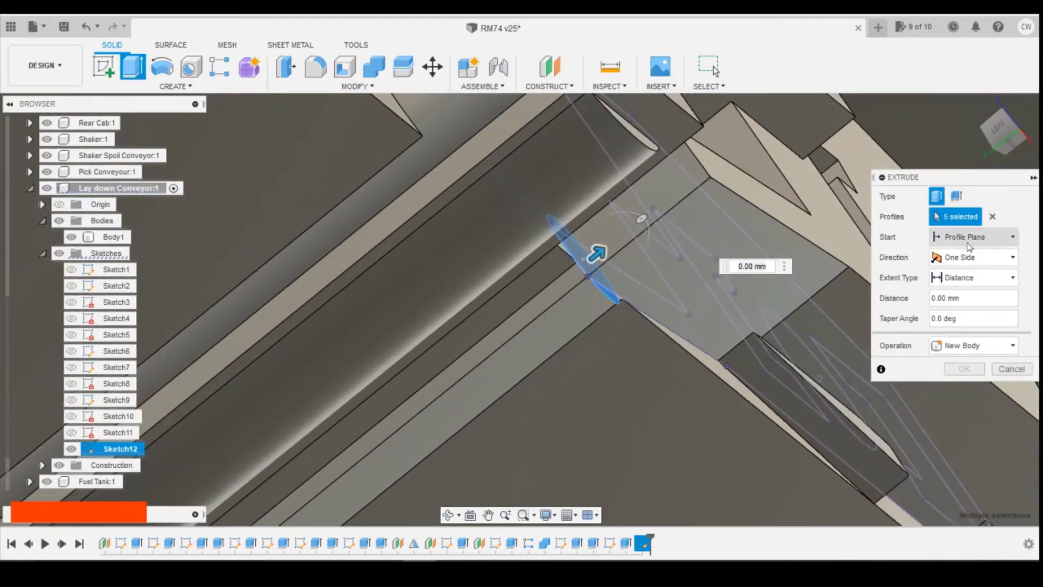
Make the extrusion two-sided, extend the first side by -3.8 mm towards the opposite angled bar, and set the operation to Join
{"action": "left_click", "coordinate": [972, 257]}
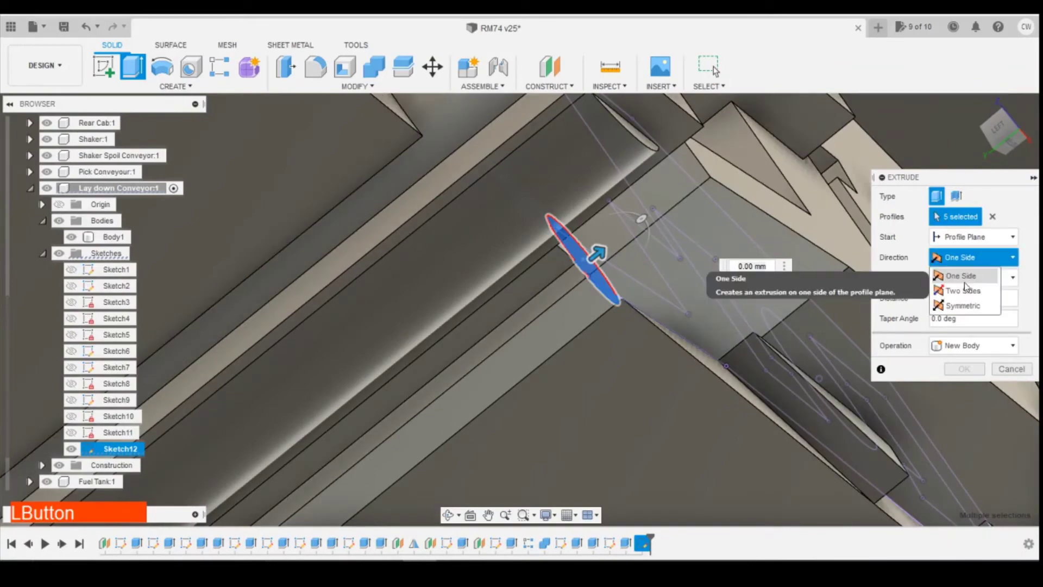
{"action": "left_click", "coordinate": [955, 288]}
{"action": "scroll", "coordinate": [541, 258], "scroll_direction": "down", "scroll_amount": 7}
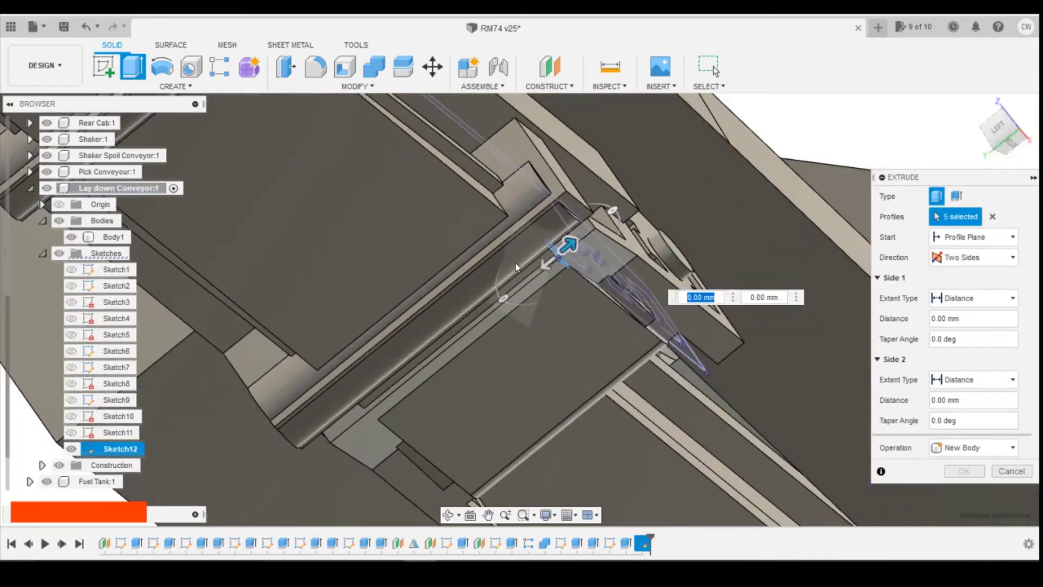
{"action": "left_click", "coordinate": [1006, 128]}
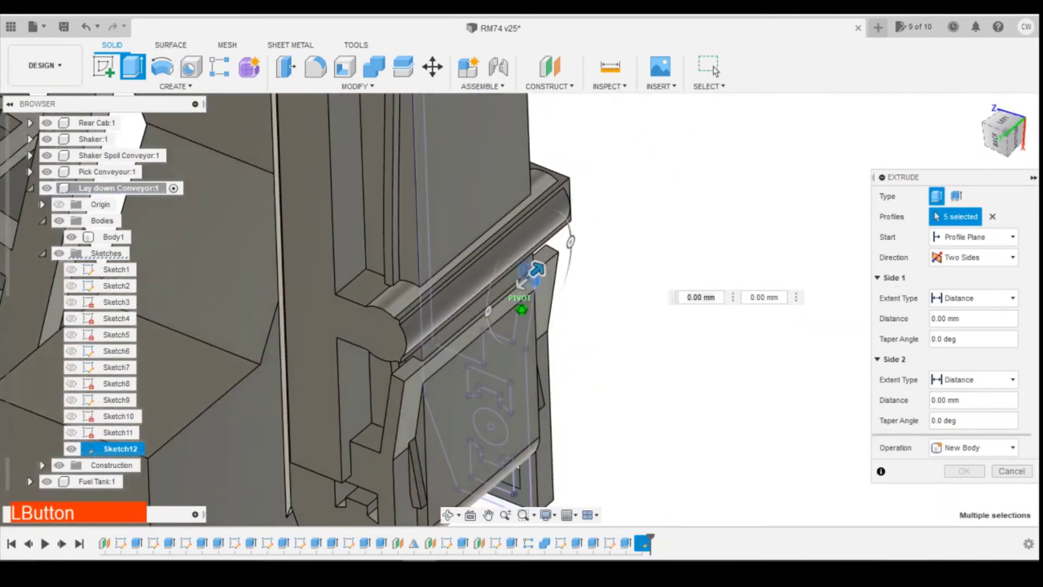
{"action": "left_click", "coordinate": [426, 369]}
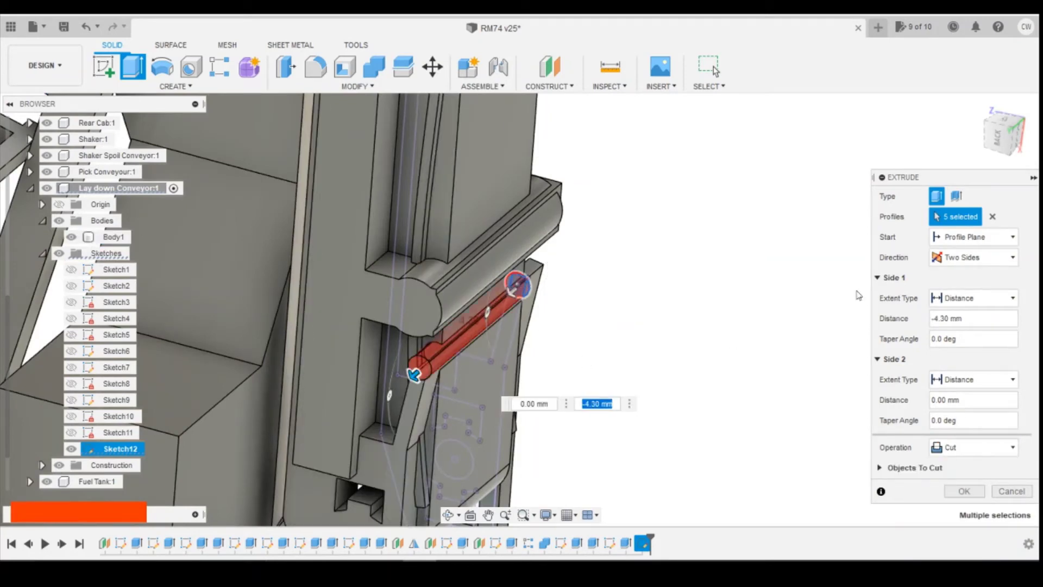
{"action": "scroll", "coordinate": [435, 337], "scroll_direction": "up", "scroll_amount": 4}
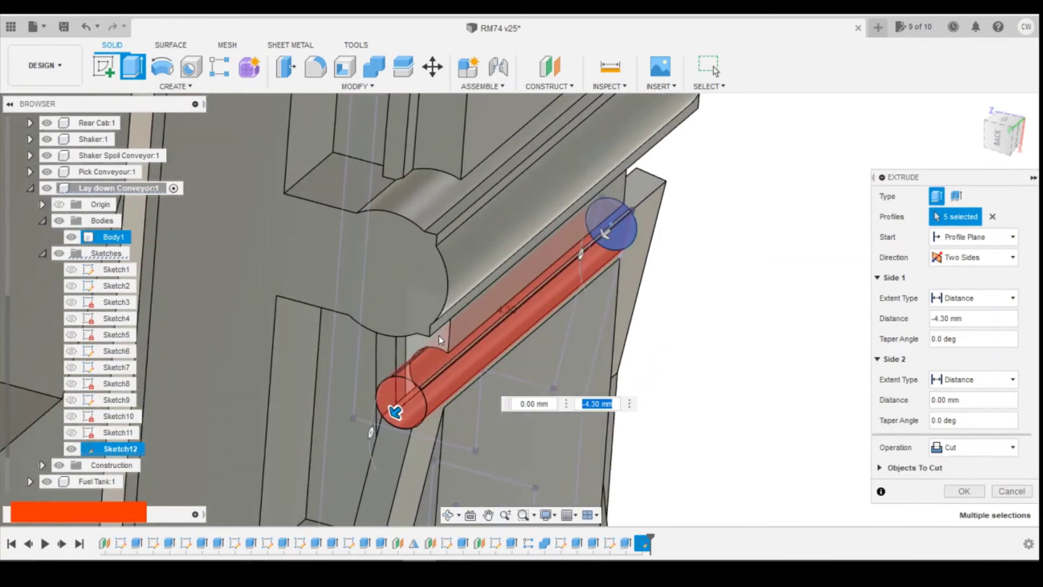
{"action": "left_click", "coordinate": [438, 337]}
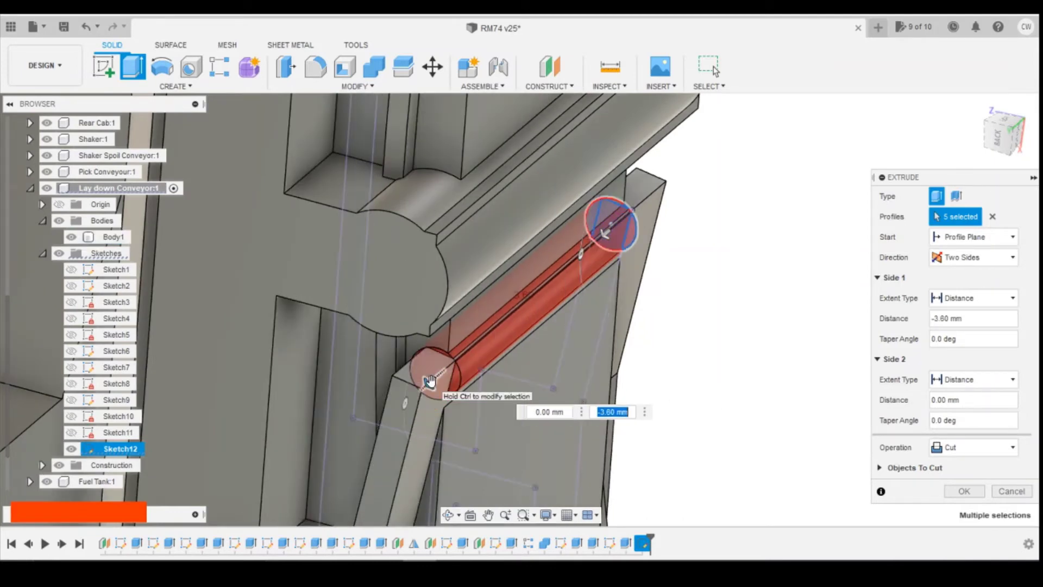
{"action": "left_click_drag", "start_coordinate": [429, 380], "coordinate": [420, 390]}
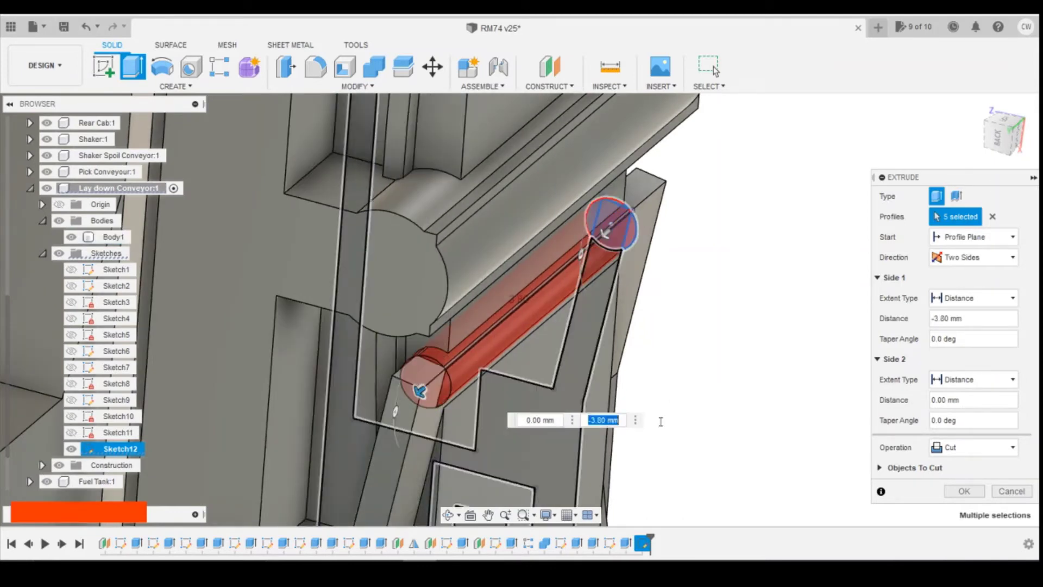
{"action": "left_click", "coordinate": [972, 447]}
{"action": "left_click", "coordinate": [953, 466]}
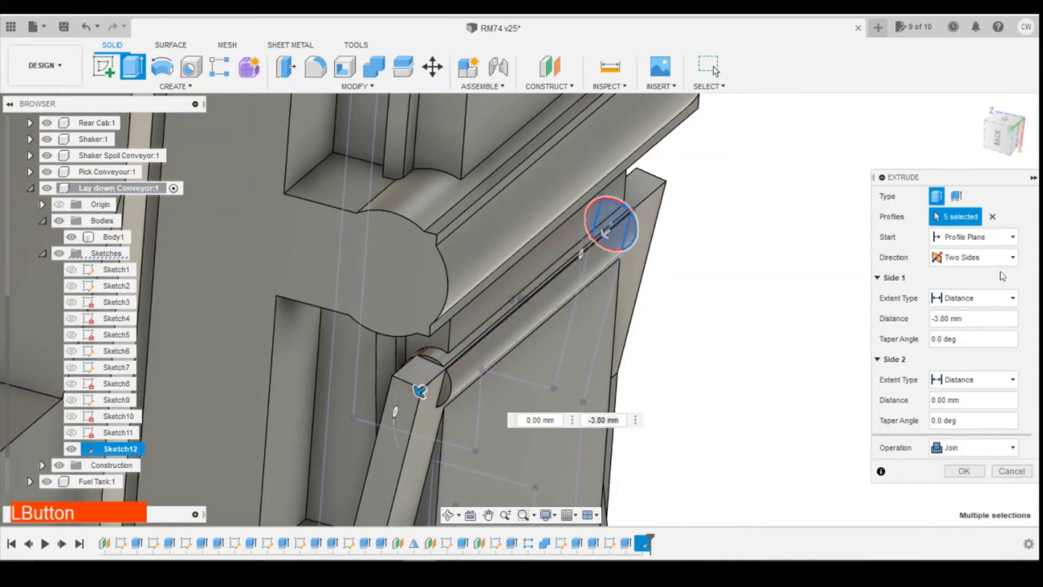
Set the extrusion's second side to -0.2 mm into the near angled bar and complete the joined roller
{"action": "left_click_drag", "start_coordinate": [1004, 133], "coordinate": [934, 174]}
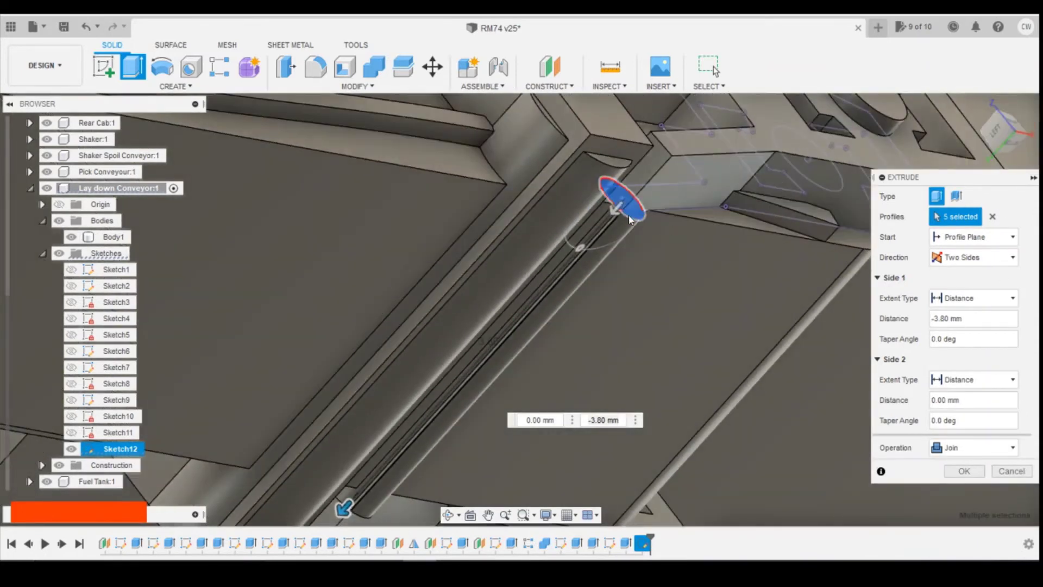
{"action": "left_click_drag", "start_coordinate": [617, 211], "coordinate": [630, 198]}
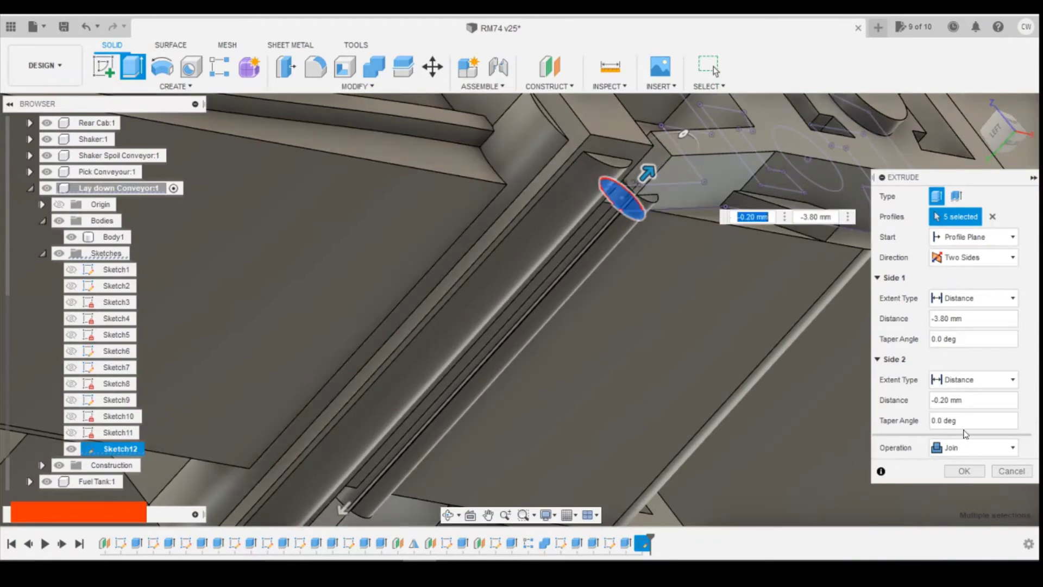
{"action": "left_click", "coordinate": [964, 471]}
Inspect the new roller from several angles, and switch to Photos to browse the reference pictures through to the machine's full side view
{"action": "mouse_move", "coordinate": [1006, 133]}
{"action": "left_mouse_down"}
{"action": "mouse_move", "coordinate": [915, 215]}
{"action": "mouse_move", "coordinate": [865, 200]}
{"action": "left_mouse_up"}
{"action": "scroll", "coordinate": [526, 330], "scroll_direction": "up", "scroll_amount": 2}
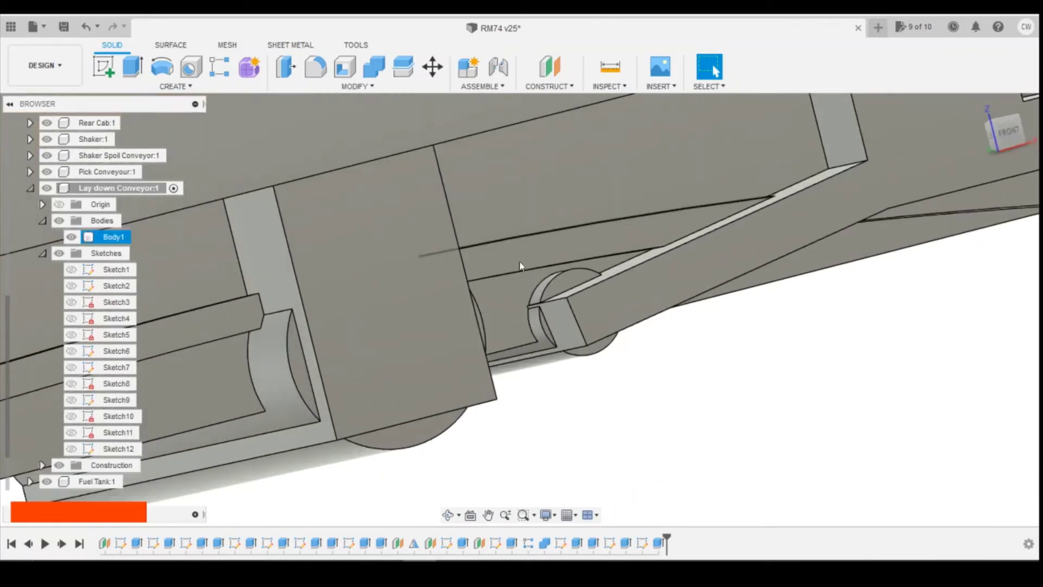
{"action": "scroll", "coordinate": [889, 238], "scroll_direction": "down", "scroll_amount": 3}
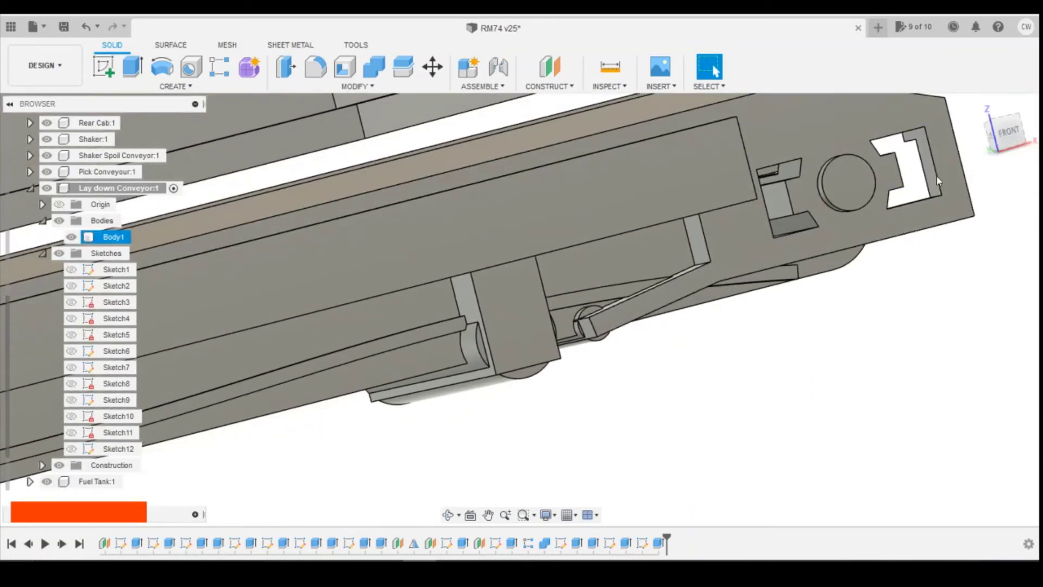
{"action": "mouse_move", "coordinate": [1009, 142]}
{"action": "left_mouse_down"}
{"action": "mouse_move", "coordinate": [997, 131]}
{"action": "mouse_move", "coordinate": [978, 135]}
{"action": "mouse_move", "coordinate": [990, 111]}
{"action": "mouse_move", "coordinate": [1005, 135]}
{"action": "left_mouse_up"}
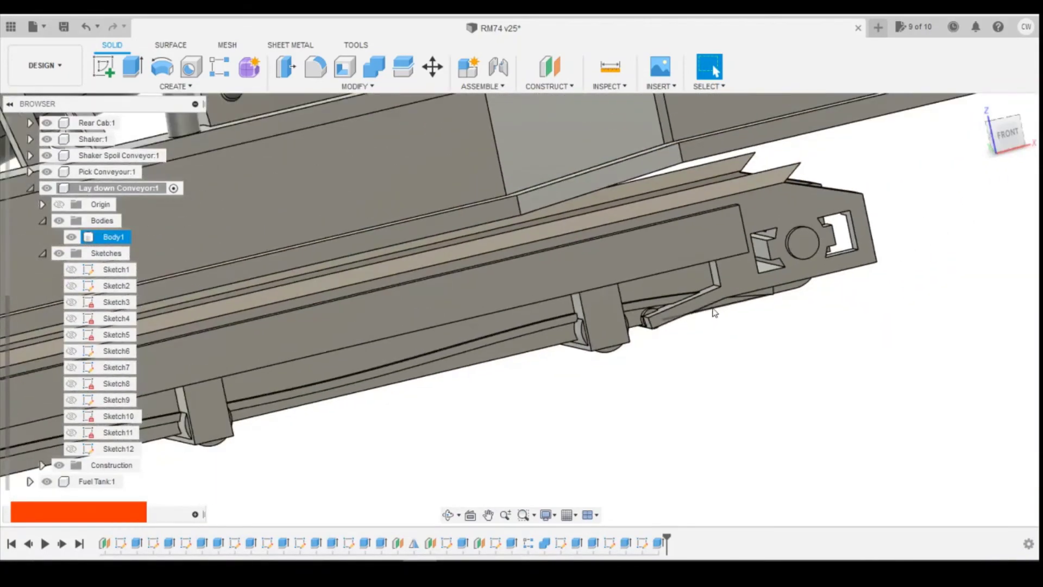
{"action": "key", "text": "shift+z"}
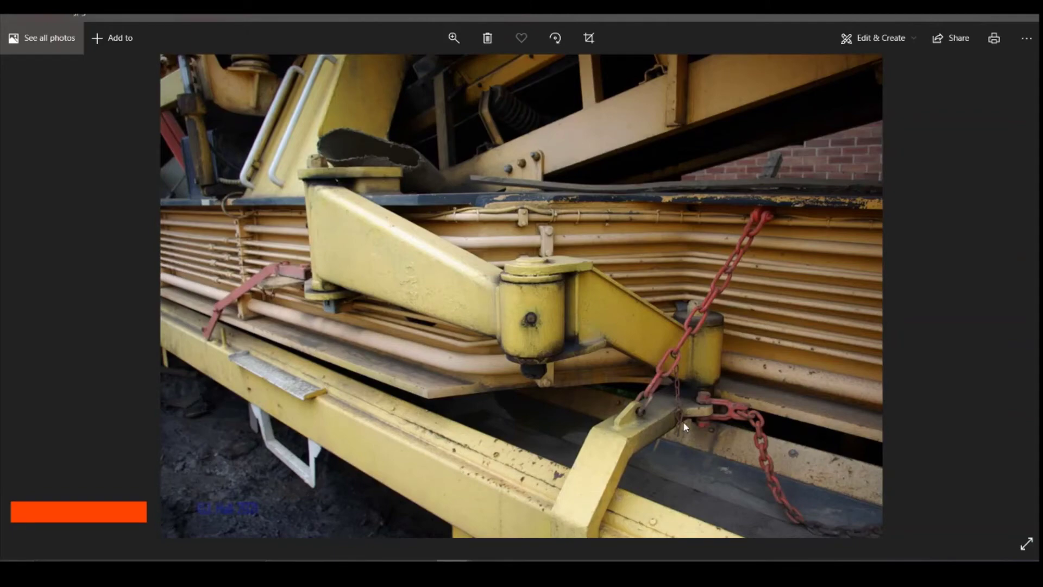
{"action": "key", "text": "Right"}
{"action": "key", "text": "Right"}
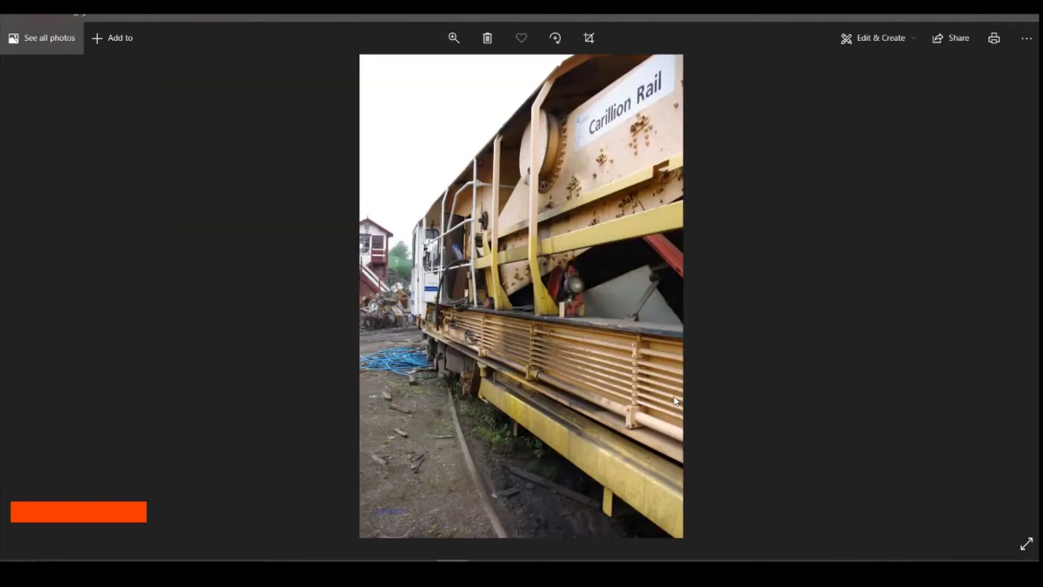
{"action": "key", "text": "Right"}
{"action": "key", "text": "Right"}
{"action": "key", "text": "Right"}
{"action": "key", "text": "Right"}
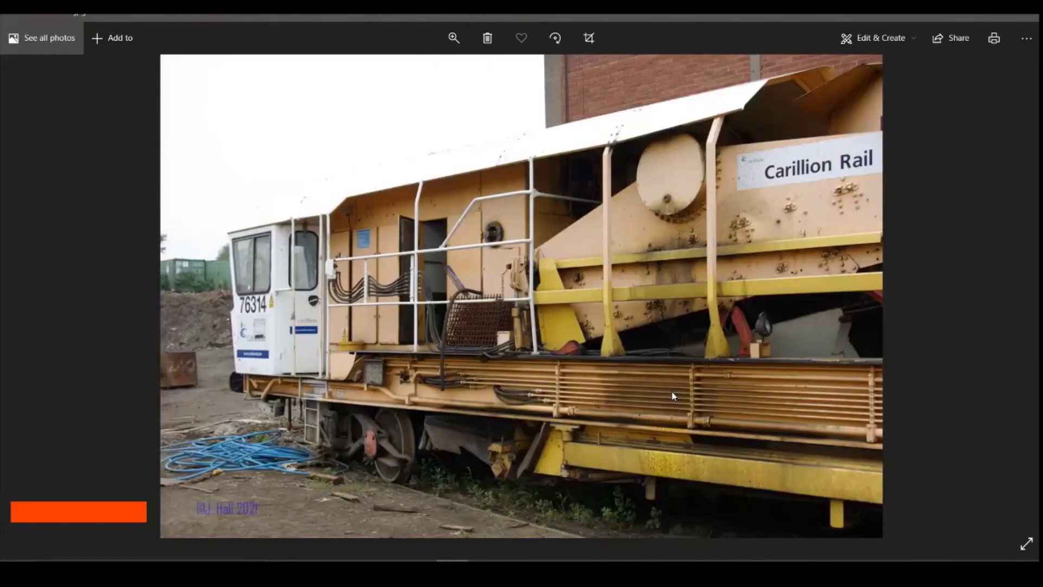
{"action": "key", "text": "Right"}
{"action": "key", "text": "Right"}
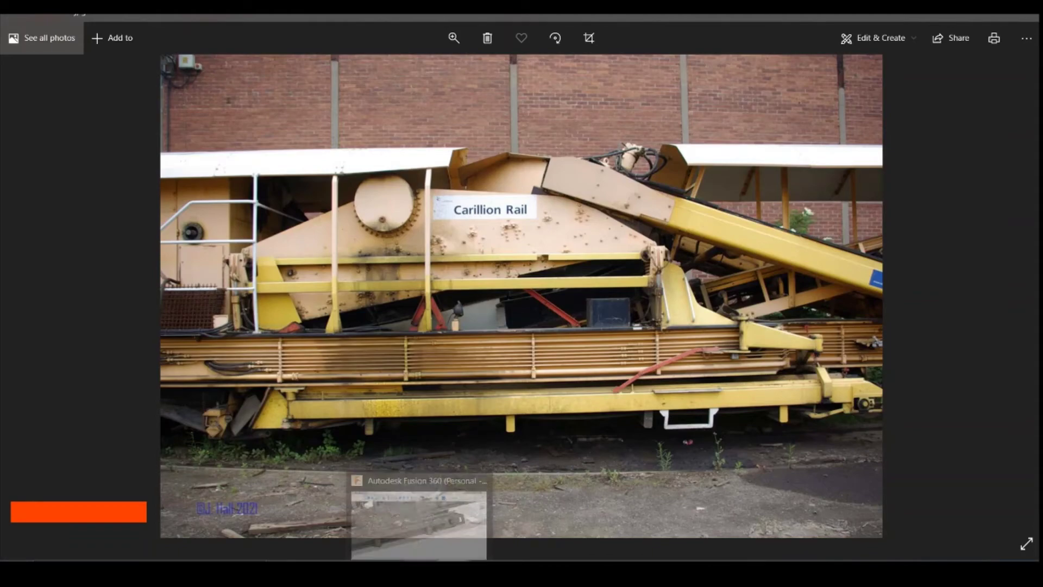
Return to Fusion 360 and compare the conveyor's front view with the side photo of the real machine
{"action": "left_click", "coordinate": [460, 546]}
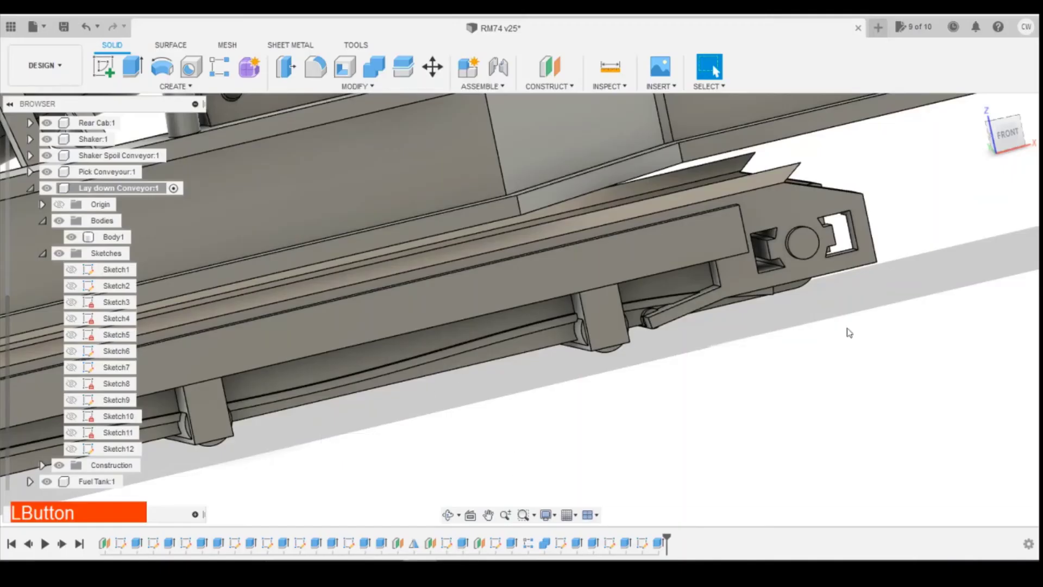
{"action": "left_click", "coordinate": [1006, 133]}
{"action": "scroll", "coordinate": [328, 337], "scroll_direction": "down", "scroll_amount": 3}
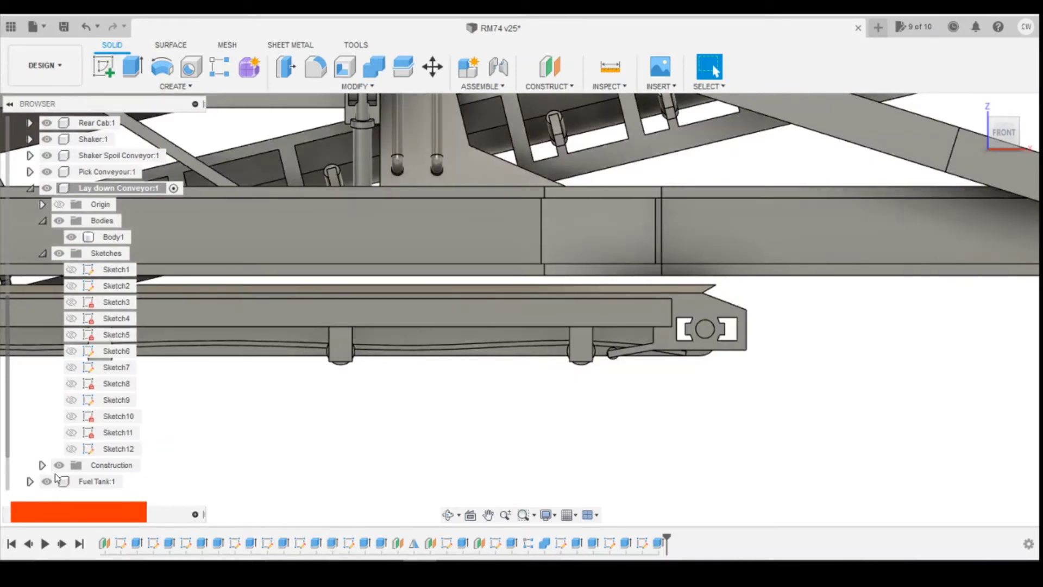
{"action": "left_click", "coordinate": [455, 570]}
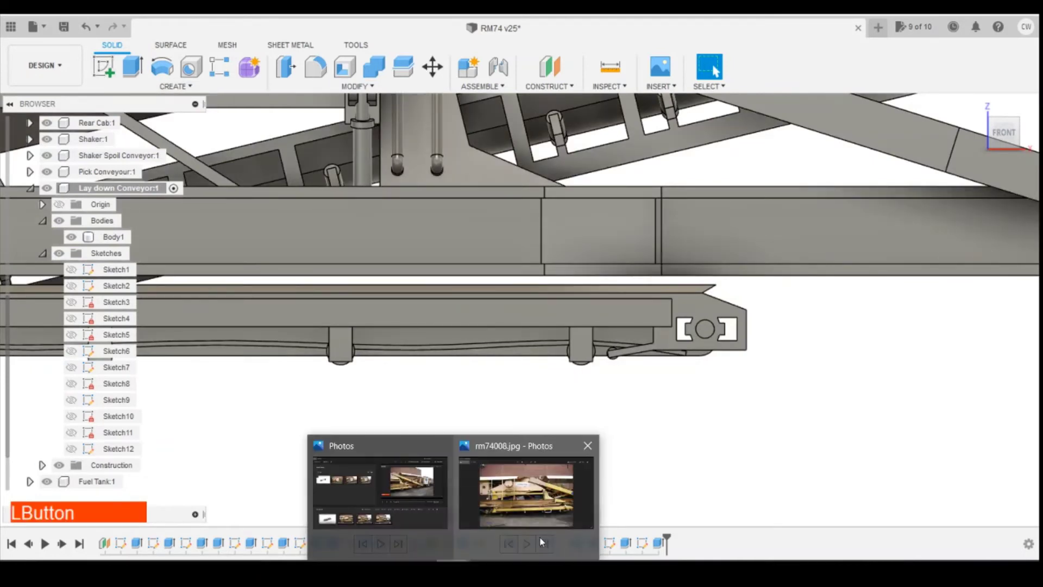
{"action": "left_click", "coordinate": [539, 536]}
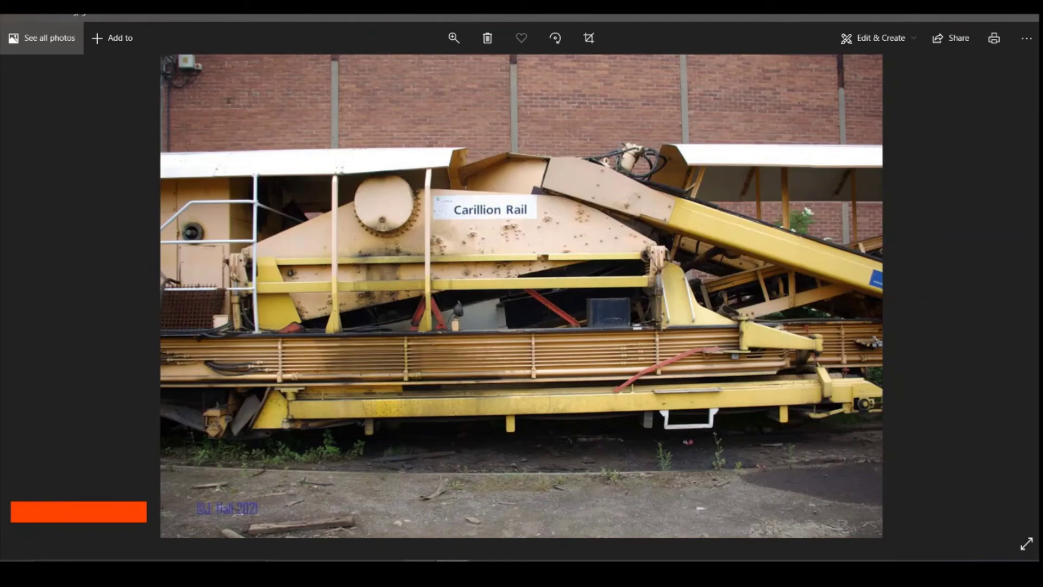
{"action": "left_click", "coordinate": [452, 570]}
{"action": "left_click", "coordinate": [483, 505]}
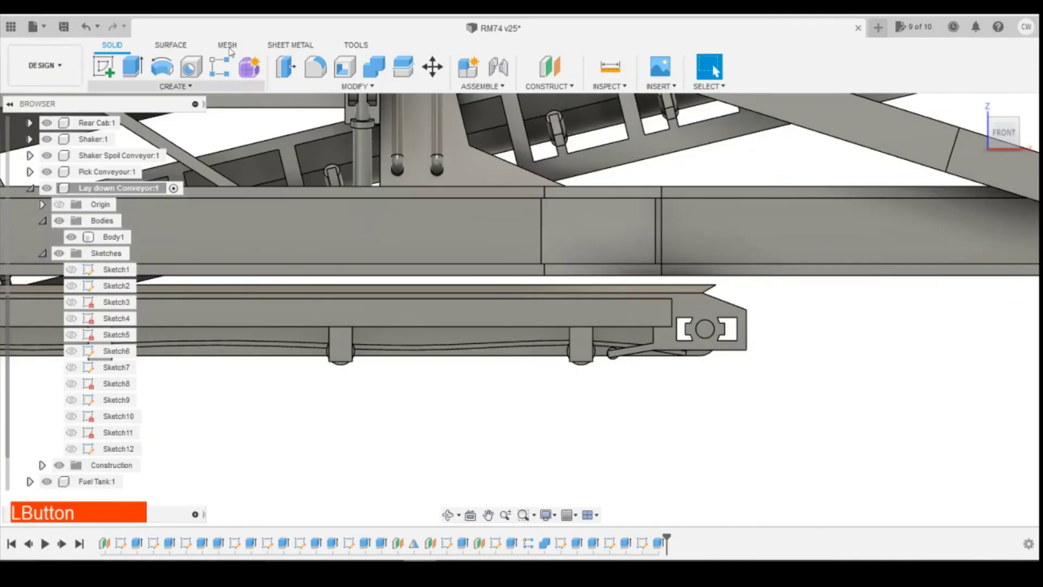
Start a sketch on the conveyor's long front side face and recheck the underside details in the reference side photo
{"action": "left_click", "coordinate": [431, 320]}
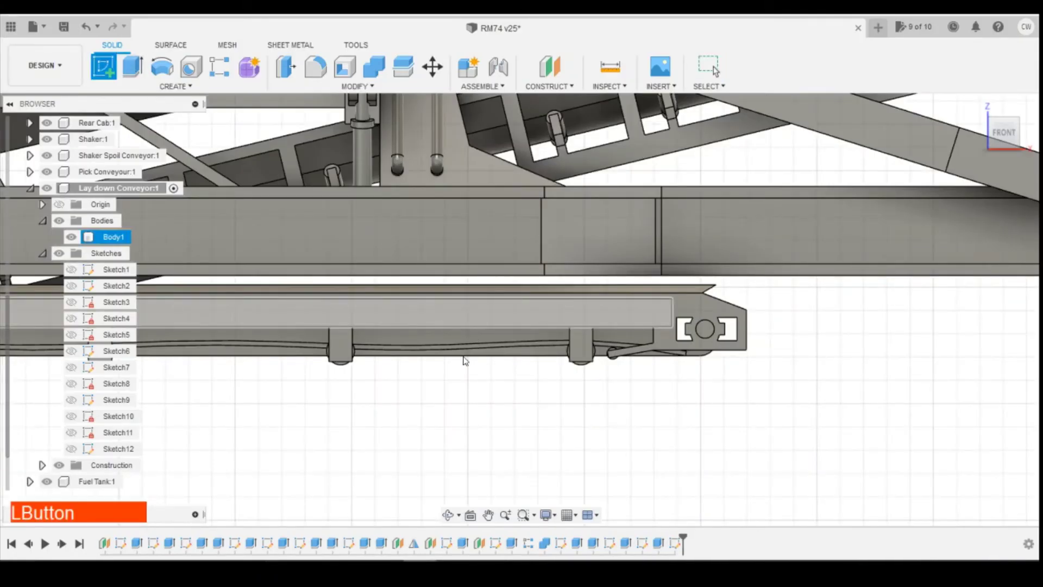
{"action": "left_click", "coordinate": [454, 570]}
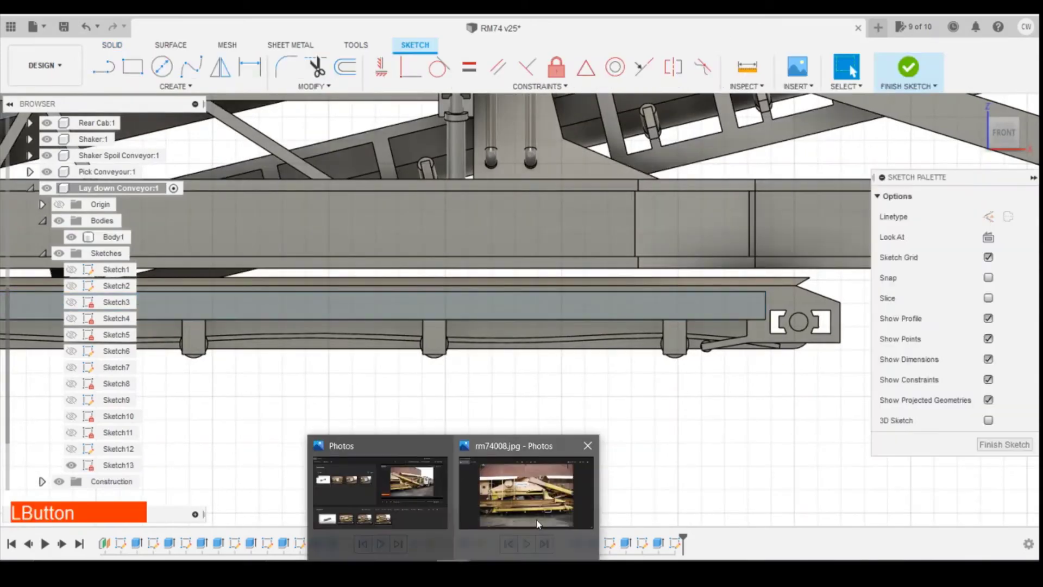
{"action": "left_click", "coordinate": [538, 523]}
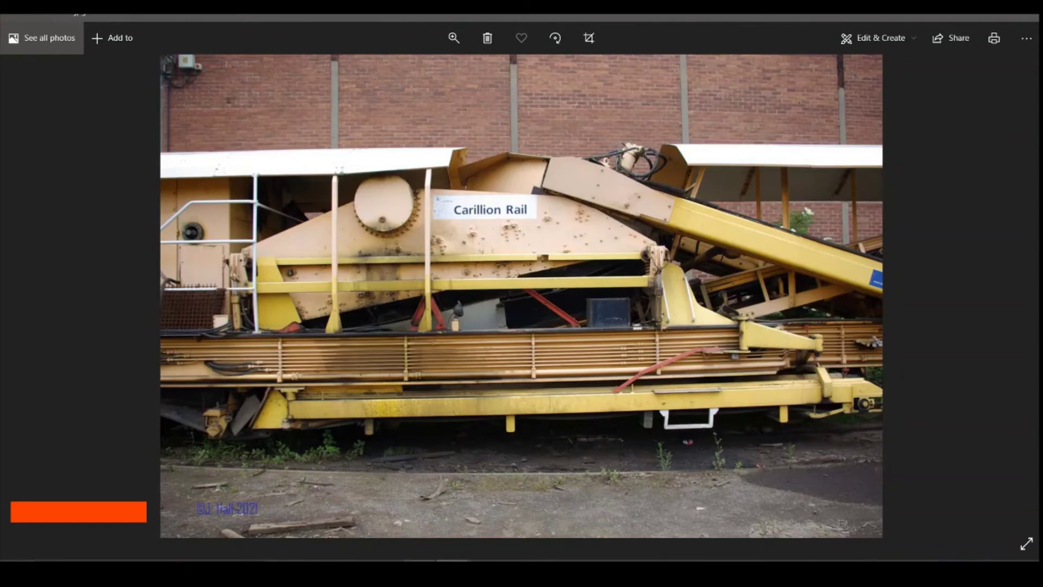
{"action": "left_click", "coordinate": [420, 571]}
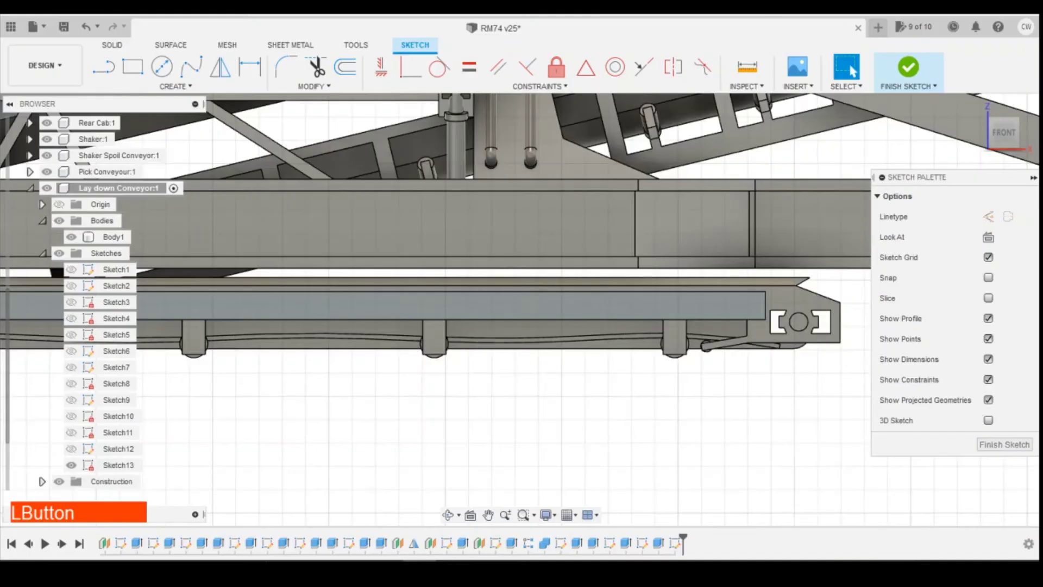
Draw a rectangle about 4.9 mm wide and 6.7 mm high downward from the side face's lower edge, between two roller brackets
{"action": "left_click", "coordinate": [135, 68]}
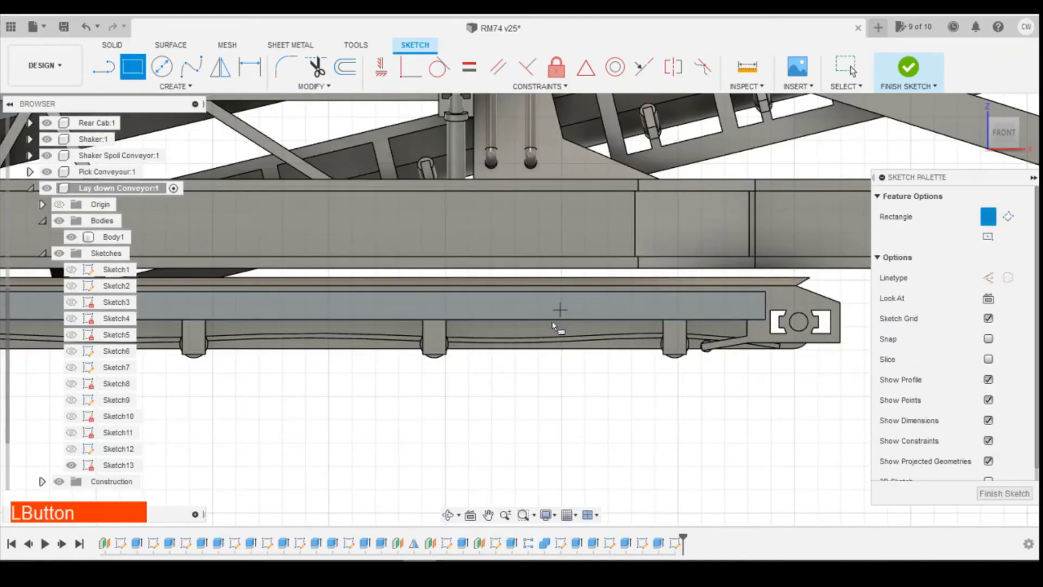
{"action": "left_click", "coordinate": [462, 320]}
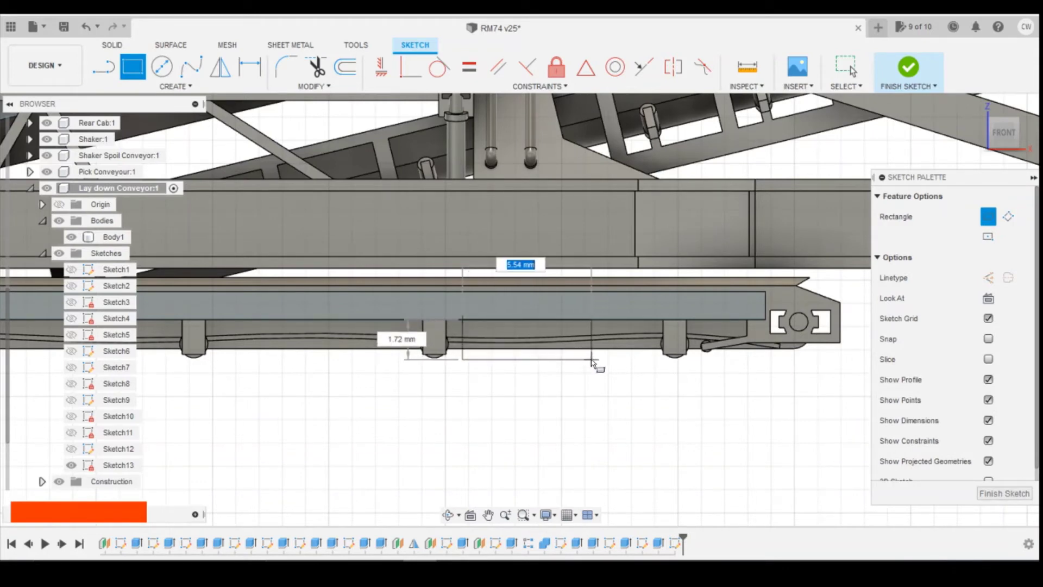
{"action": "left_click", "coordinate": [576, 477]}
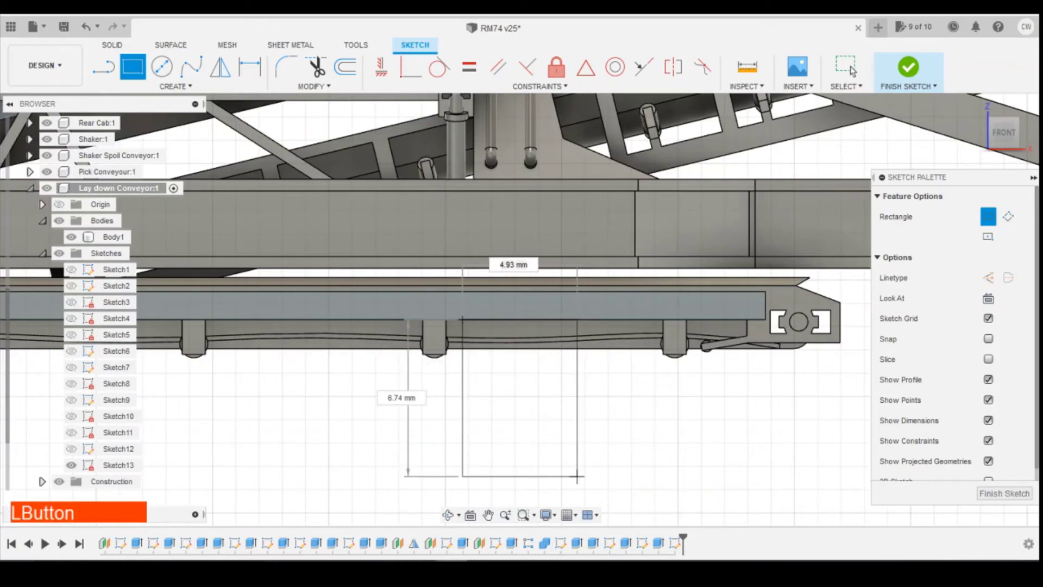
Recheck the side reference photo and size the rectangle below the side face to 5 mm wide and 1.75 mm high
{"action": "left_click", "coordinate": [527, 512]}
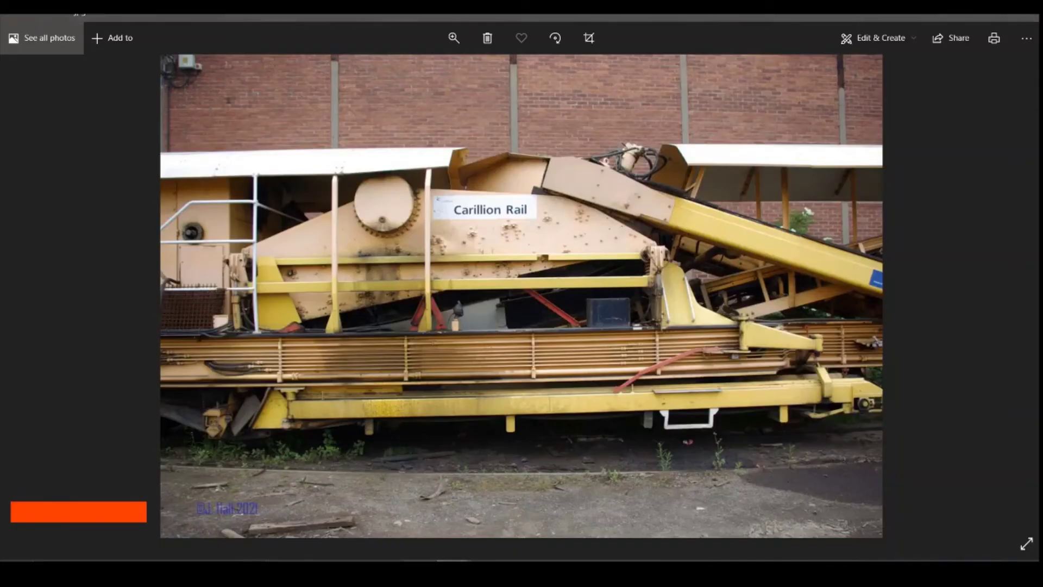
{"action": "left_click", "coordinate": [441, 558]}
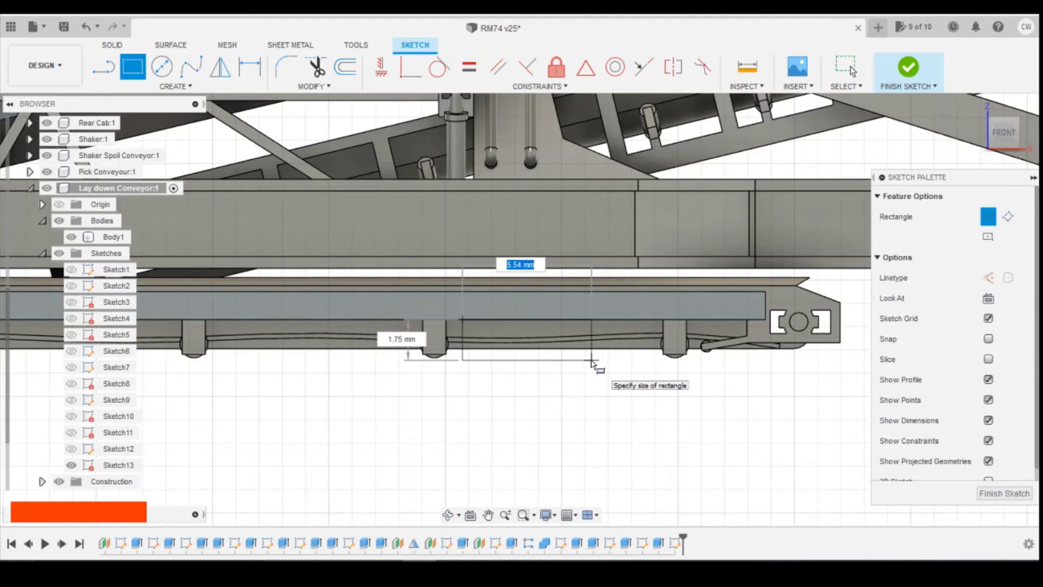
{"action": "type", "text": "5"}
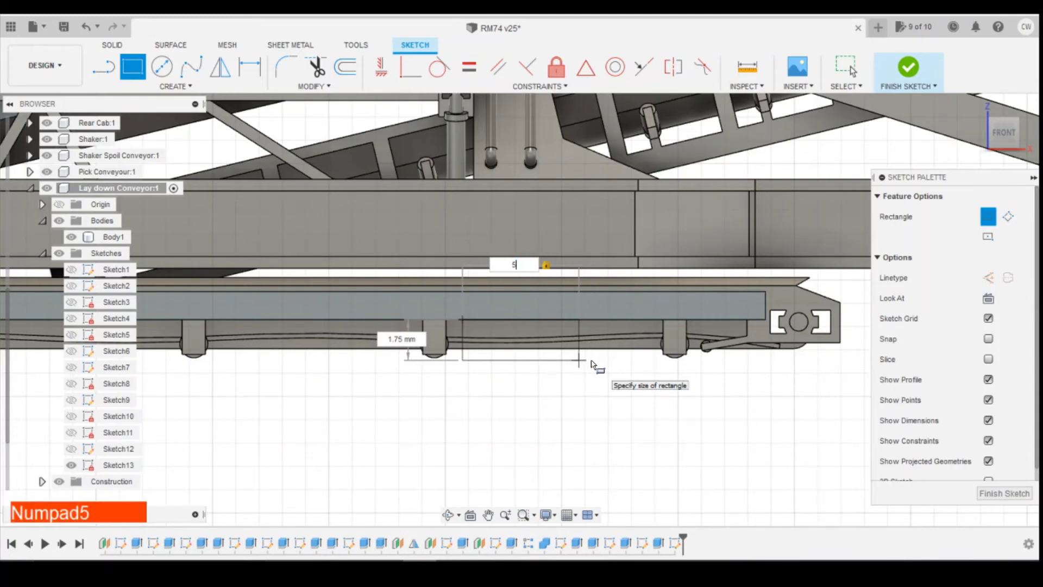
{"action": "key", "text": "Tab"}
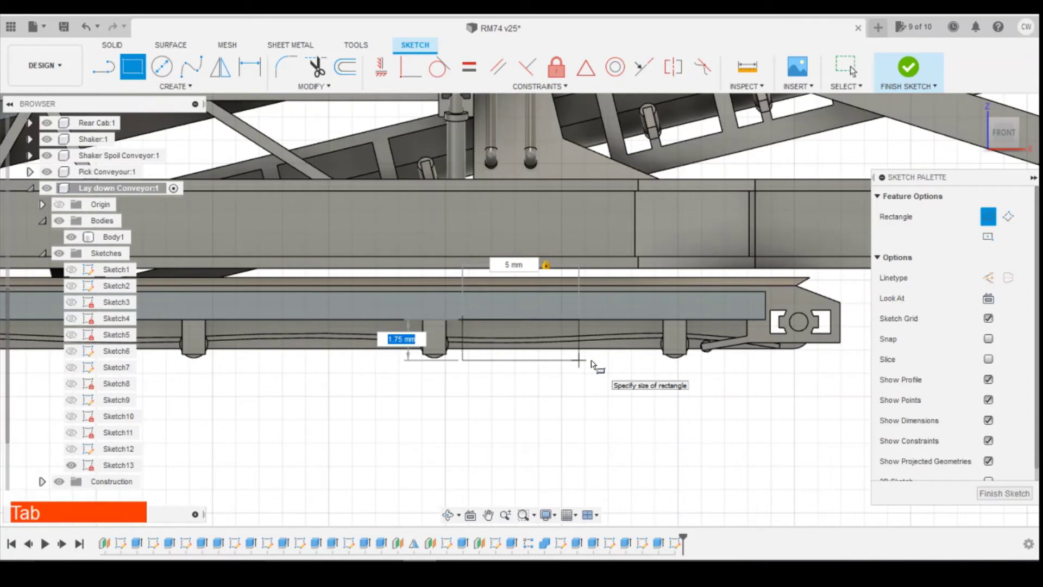
{"action": "type", "text": "1.7"}
{"action": "key", "text": "Return"}
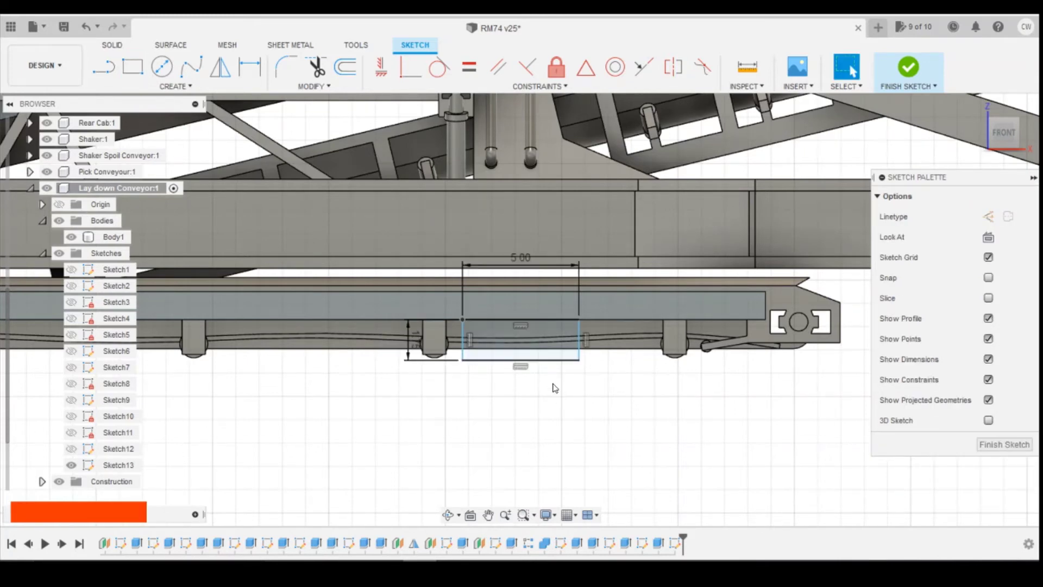
Dimension the rectangle's upper right corner 8 mm from the lower right corner of the conveyor's side face
{"action": "scroll", "coordinate": [555, 388], "scroll_direction": "up", "scroll_amount": 3}
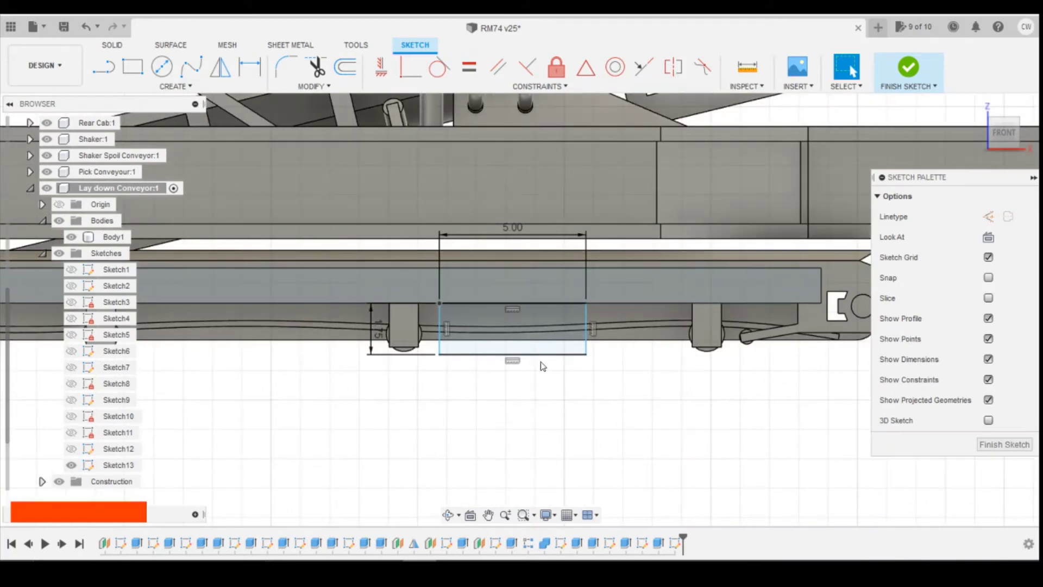
{"action": "key", "text": "d"}
{"action": "left_click", "coordinate": [585, 303]}
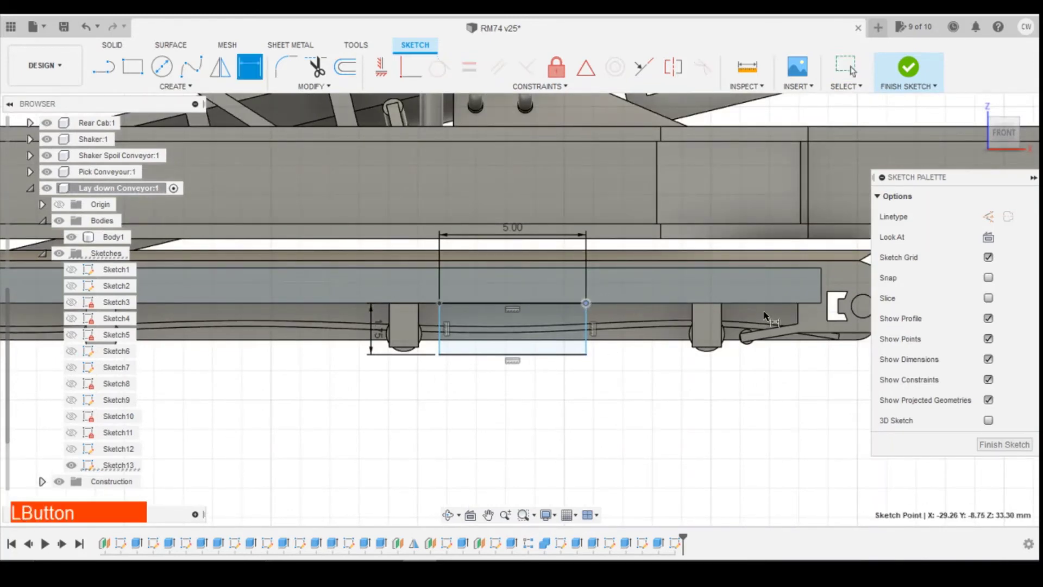
{"action": "left_click", "coordinate": [820, 303]}
{"action": "left_click", "coordinate": [841, 450]}
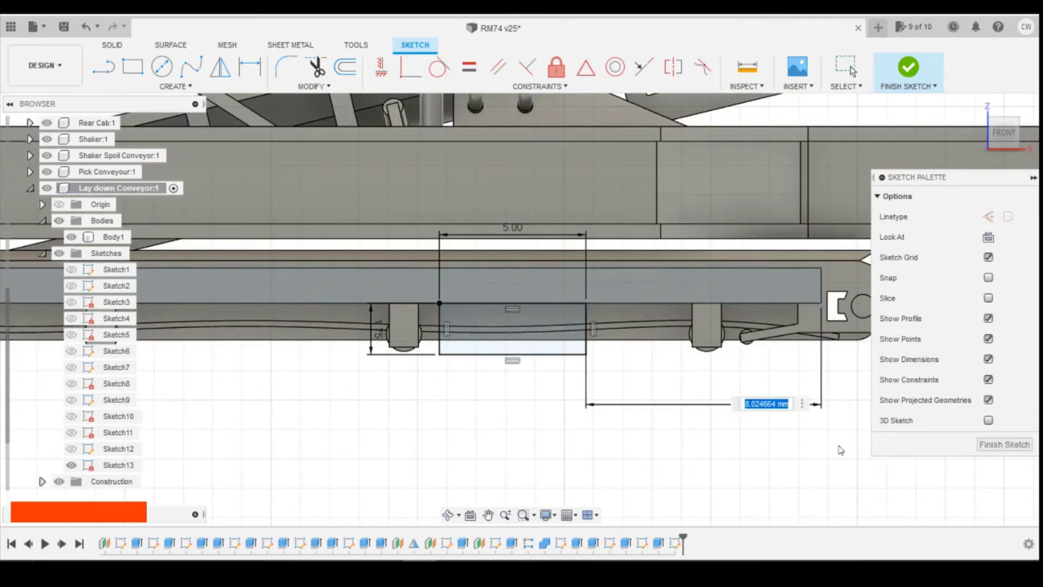
{"action": "type", "text": "8"}
{"action": "key", "text": "Return"}
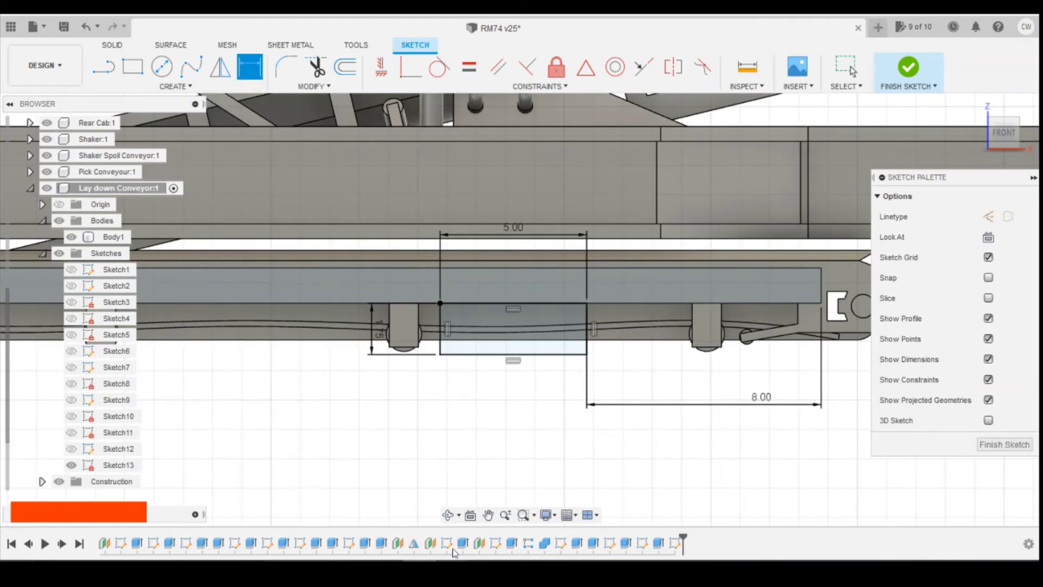
Offset the rectangle's two vertical sides and bottom edge 0.4 mm inward, with chain selection turned off
{"action": "left_click", "coordinate": [133, 68]}
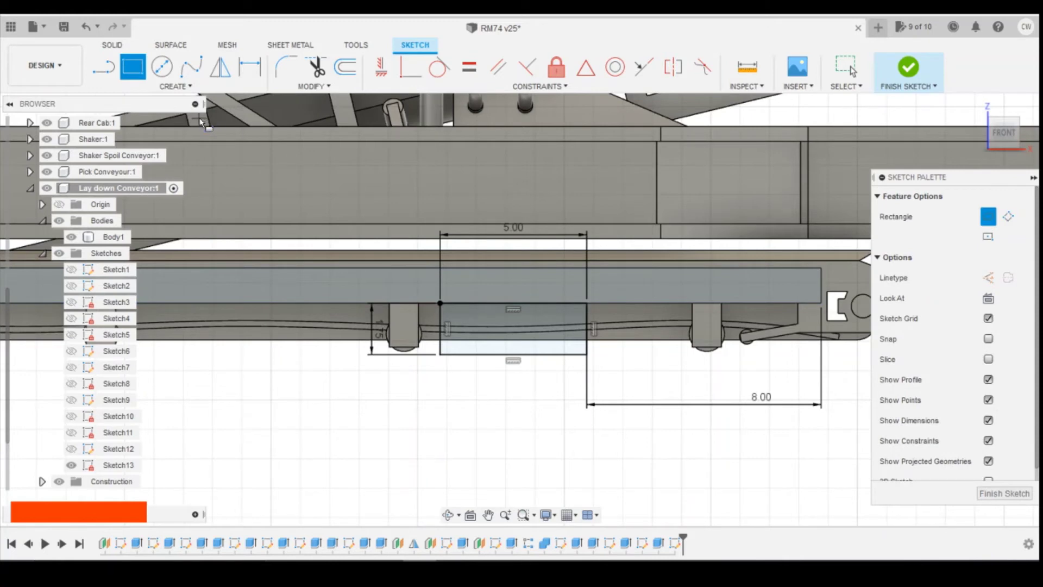
{"action": "key", "text": "Escape"}
{"action": "left_click", "coordinate": [345, 67]}
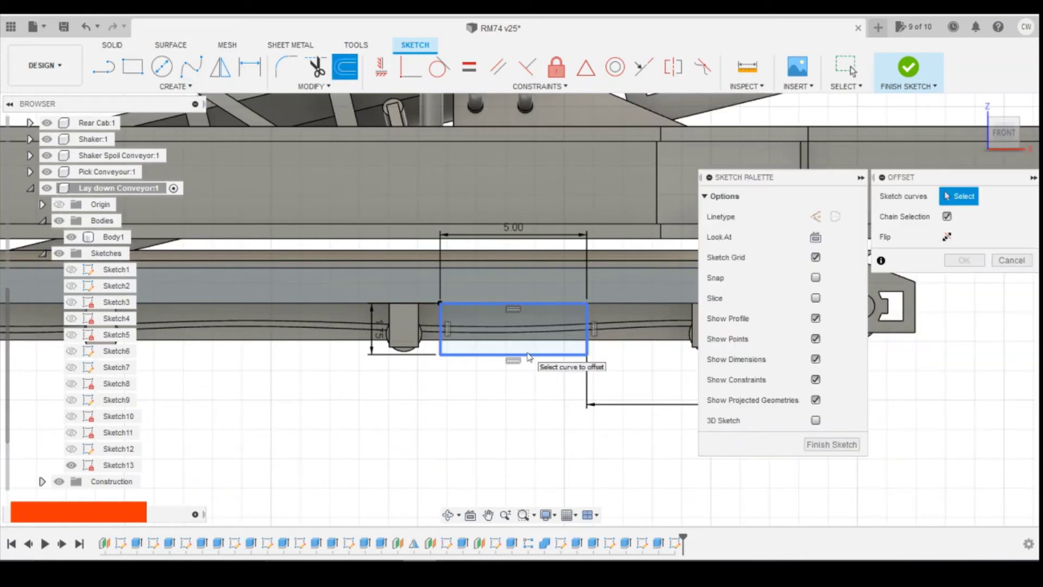
{"action": "left_click", "coordinate": [947, 216]}
{"action": "left_click", "coordinate": [452, 325]}
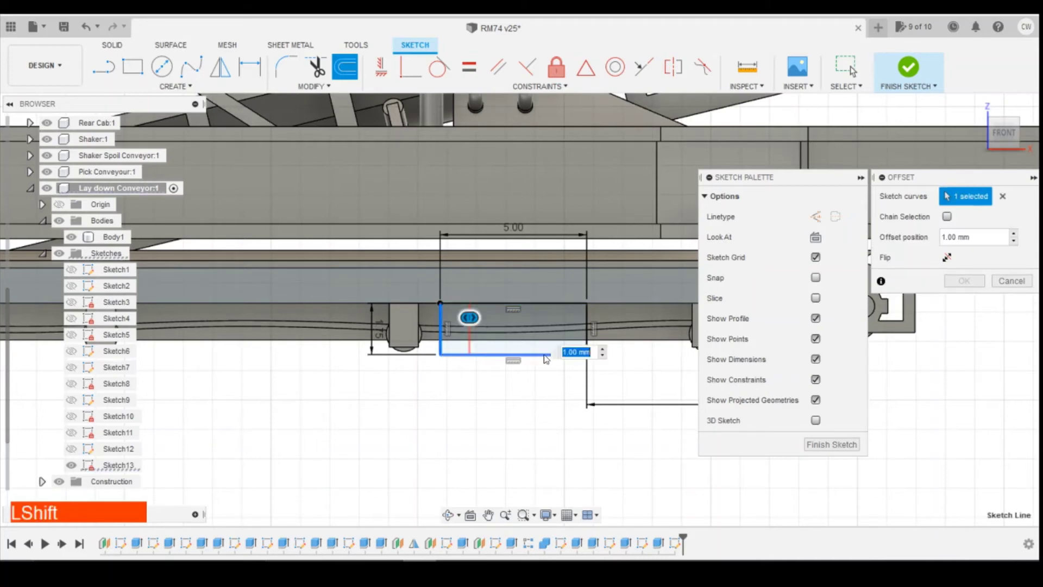
{"action": "left_click", "coordinate": [571, 354], "text": "shift"}
{"action": "left_click", "coordinate": [590, 330], "text": "shift"}
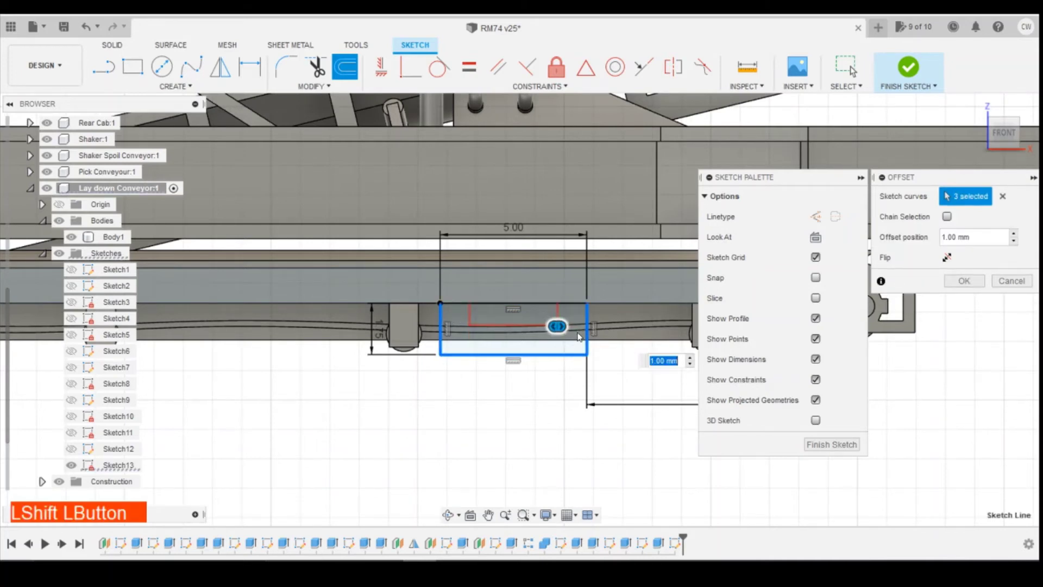
{"action": "type", "text": "0.4"}
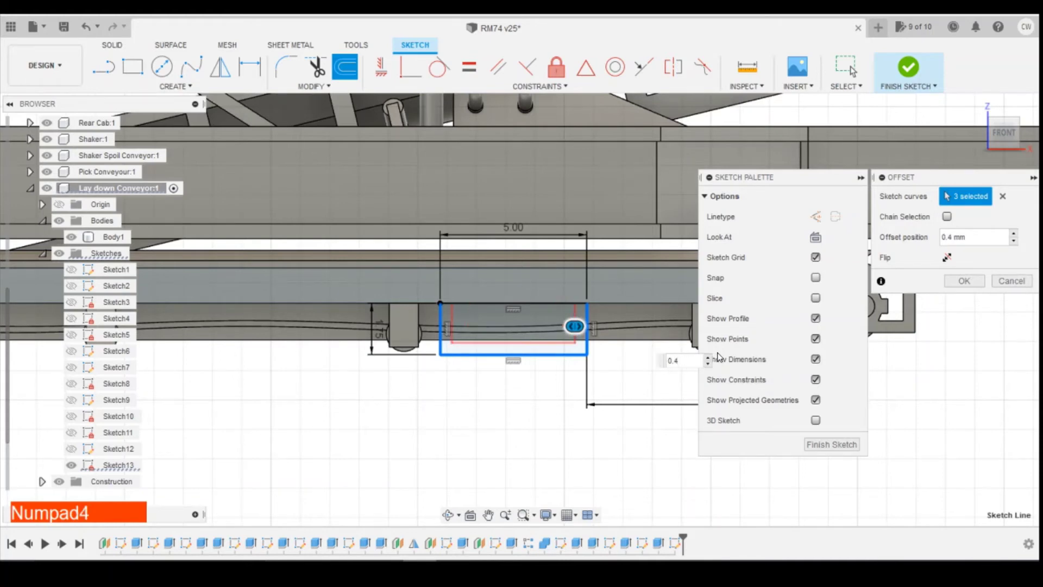
{"action": "key", "text": "Return"}
{"action": "key", "text": "KP_Enter"}
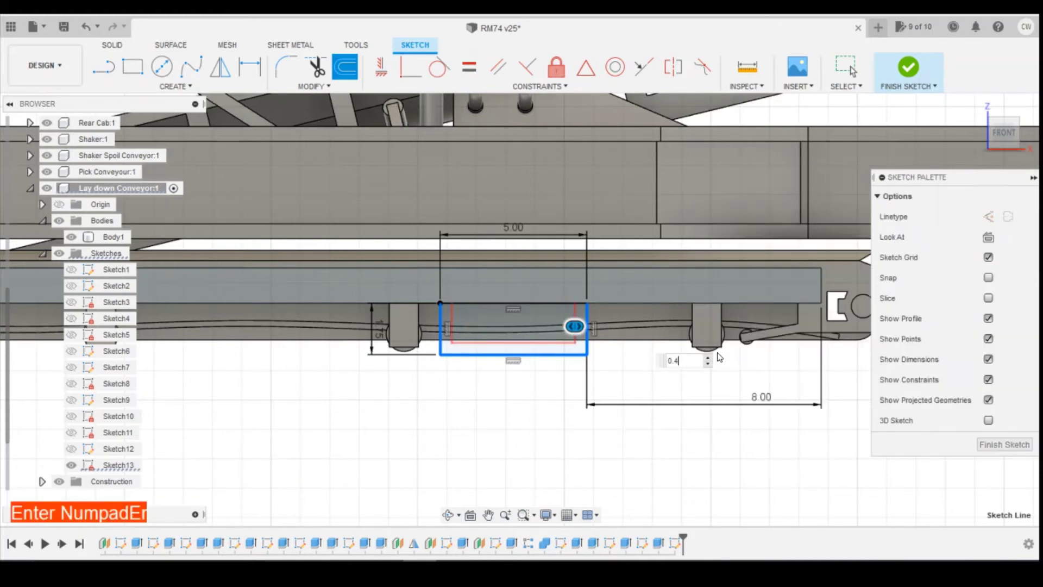
Draw a short vertical centre line downward from the midpoint of the rectangle's top edge, ending inside the inner outline
{"action": "left_click", "coordinate": [103, 67]}
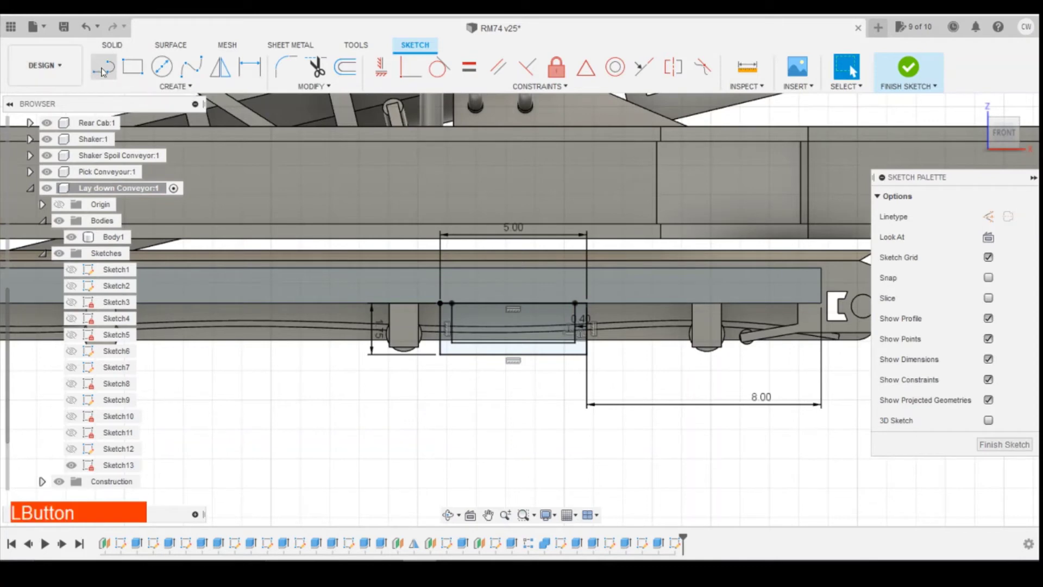
{"action": "scroll", "coordinate": [602, 311], "scroll_direction": "up", "scroll_amount": 3}
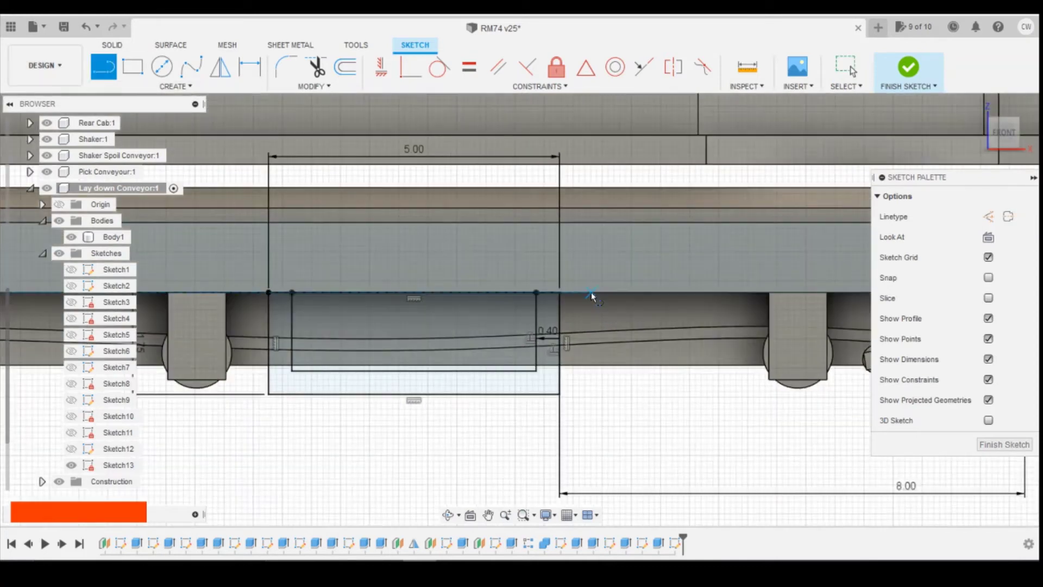
{"action": "left_click", "coordinate": [415, 293]}
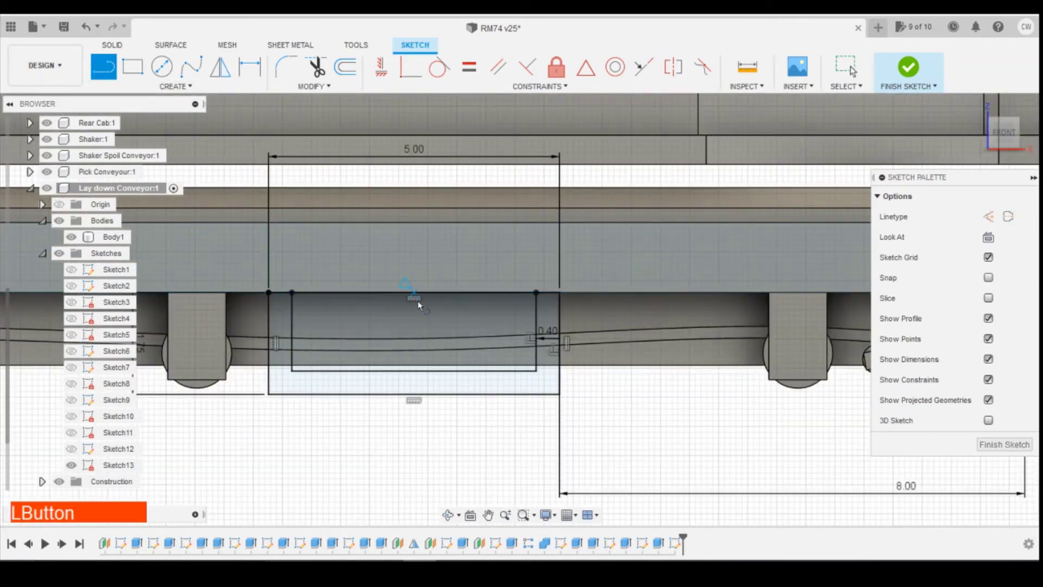
{"action": "left_click", "coordinate": [413, 332]}
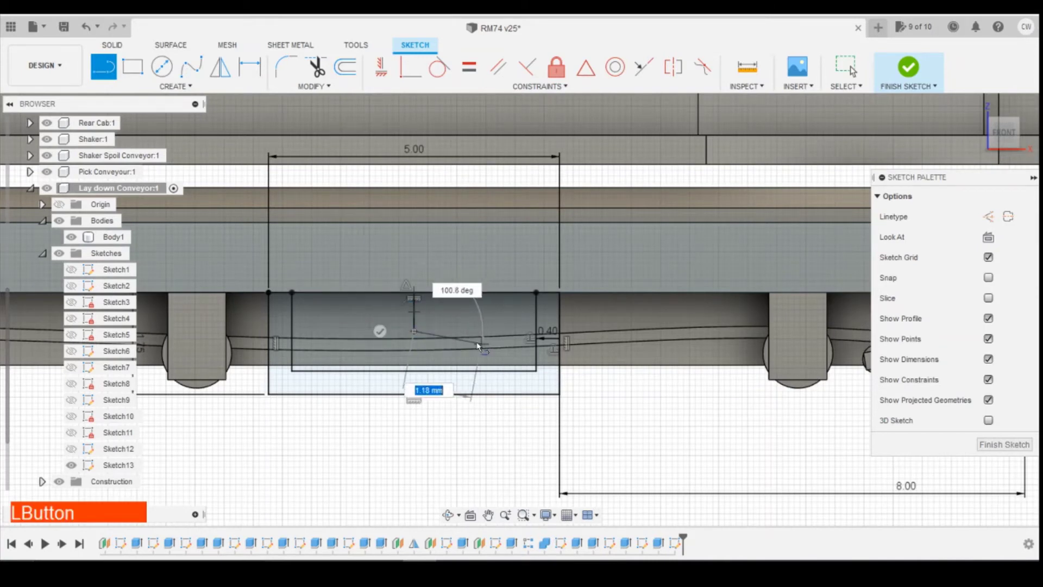
{"action": "left_click", "coordinate": [379, 330]}
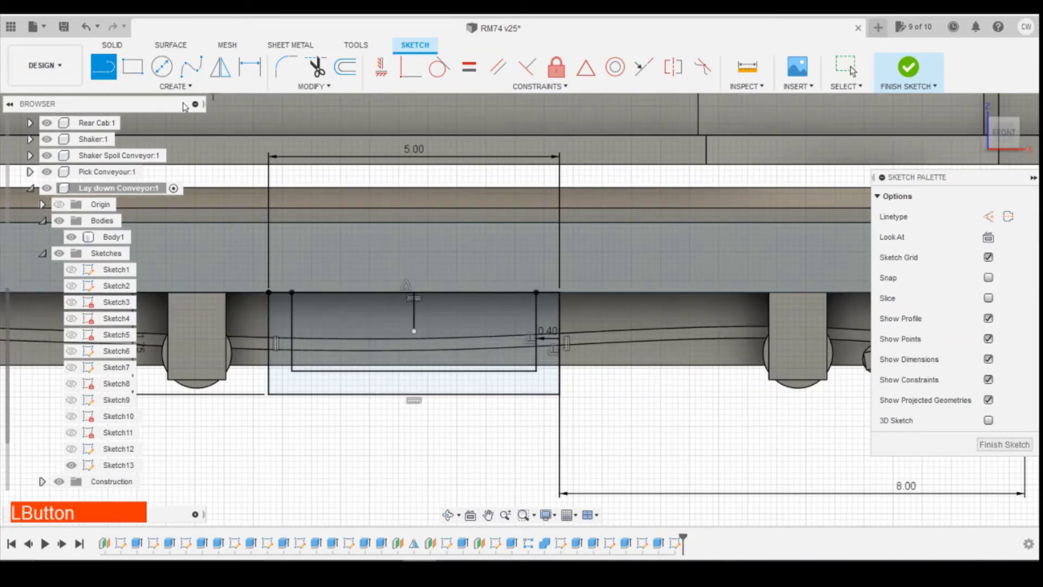
Draw a diagonal brace line from the side face's lower edge to the rectangle's right side, forming a small corner triangle
{"action": "left_click", "coordinate": [96, 63]}
{"action": "left_click", "coordinate": [587, 292]}
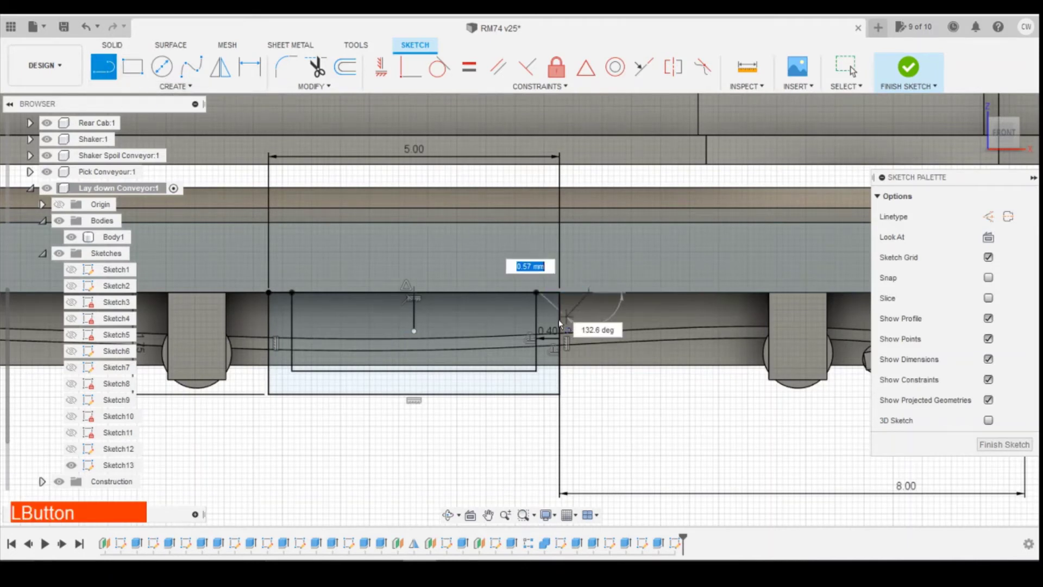
{"action": "left_click", "coordinate": [559, 320]}
{"action": "key", "text": "Escape"}
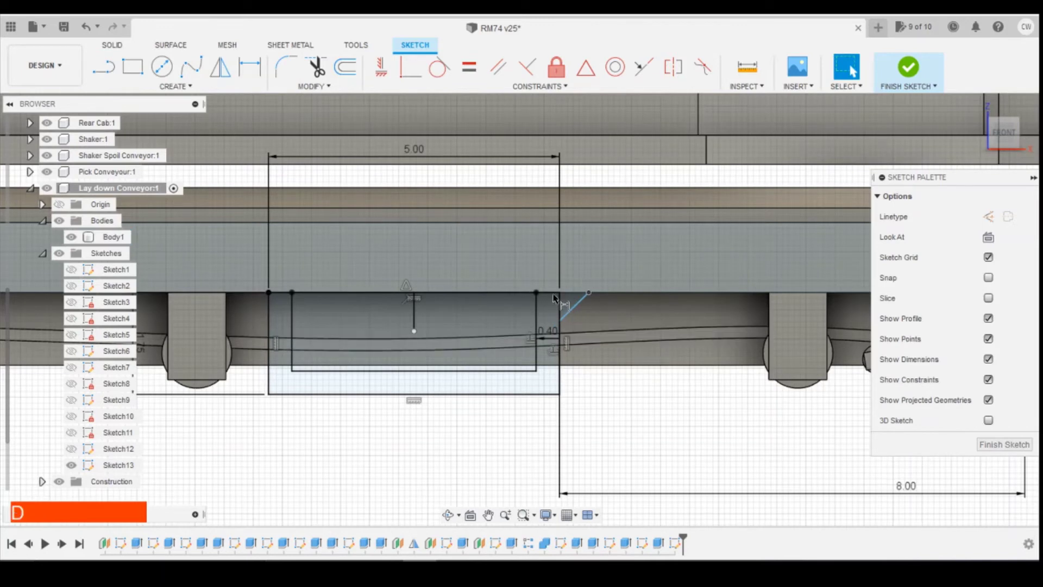
Dimension the corner triangle's vertical and horizontal legs to 0.5 mm each
{"action": "key", "text": "d"}
{"action": "left_click", "coordinate": [560, 292]}
{"action": "left_click", "coordinate": [560, 321]}
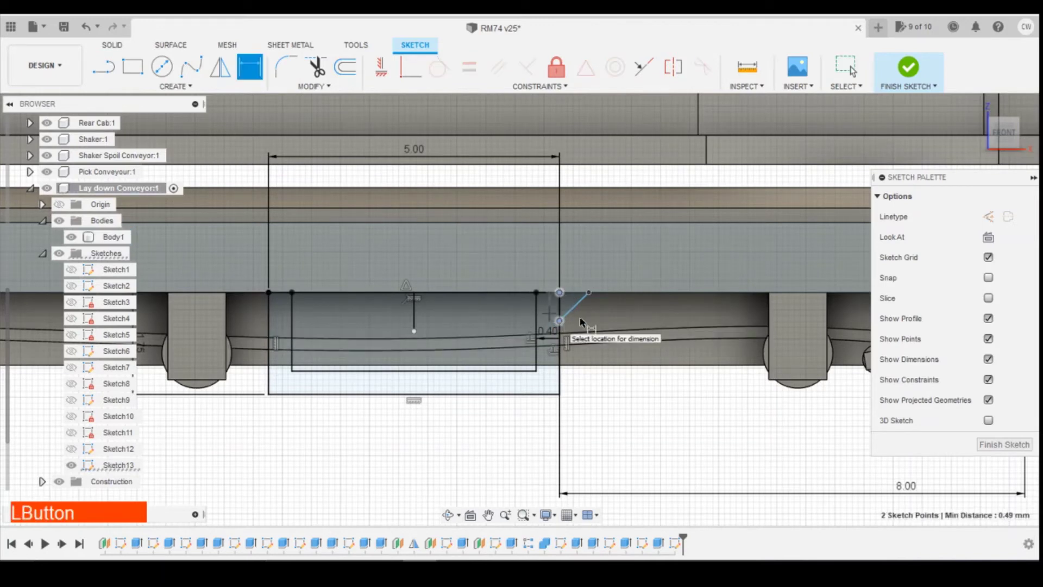
{"action": "left_click", "coordinate": [554, 315]}
{"action": "type", "text": "0"}
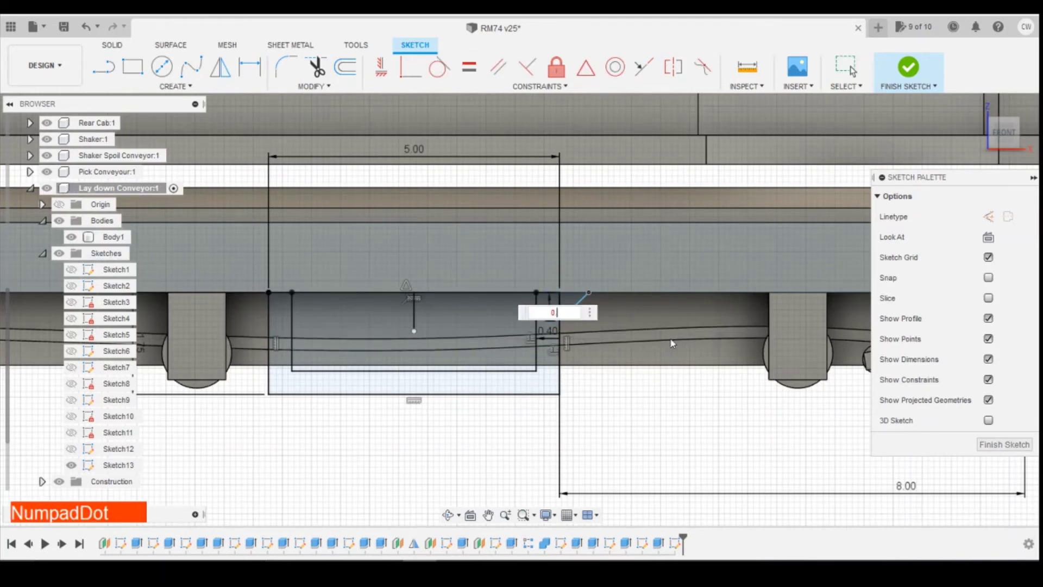
{"action": "type", "text": ".5"}
{"action": "key", "text": "Return"}
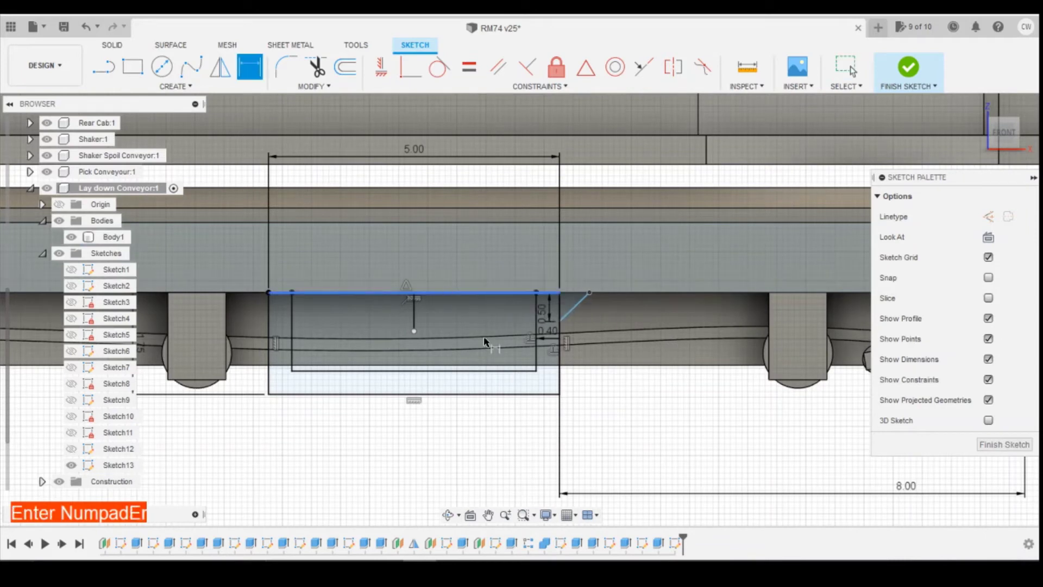
{"action": "key", "text": "d"}
{"action": "left_click", "coordinate": [588, 293]}
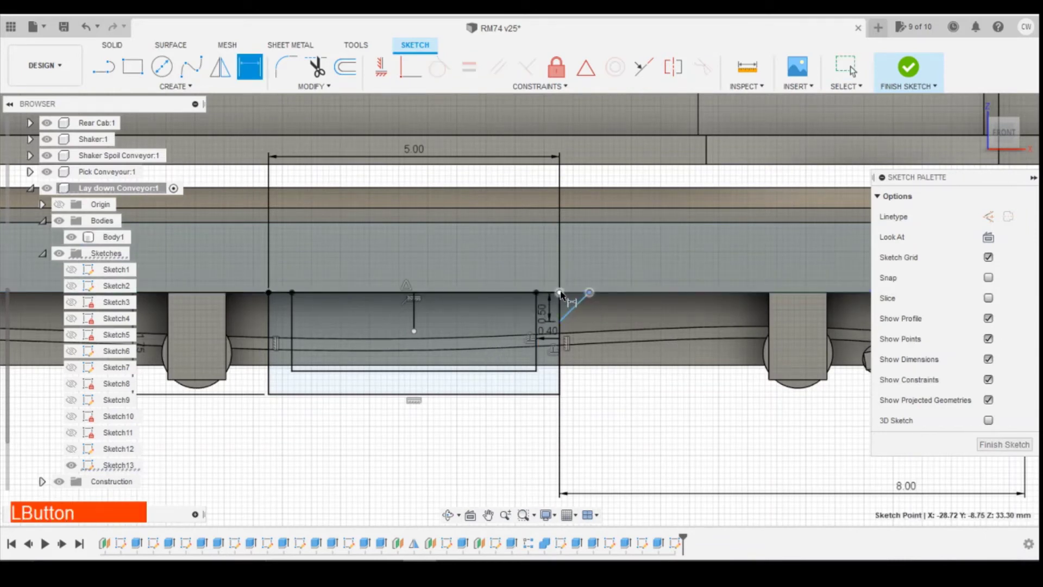
{"action": "left_click", "coordinate": [628, 277]}
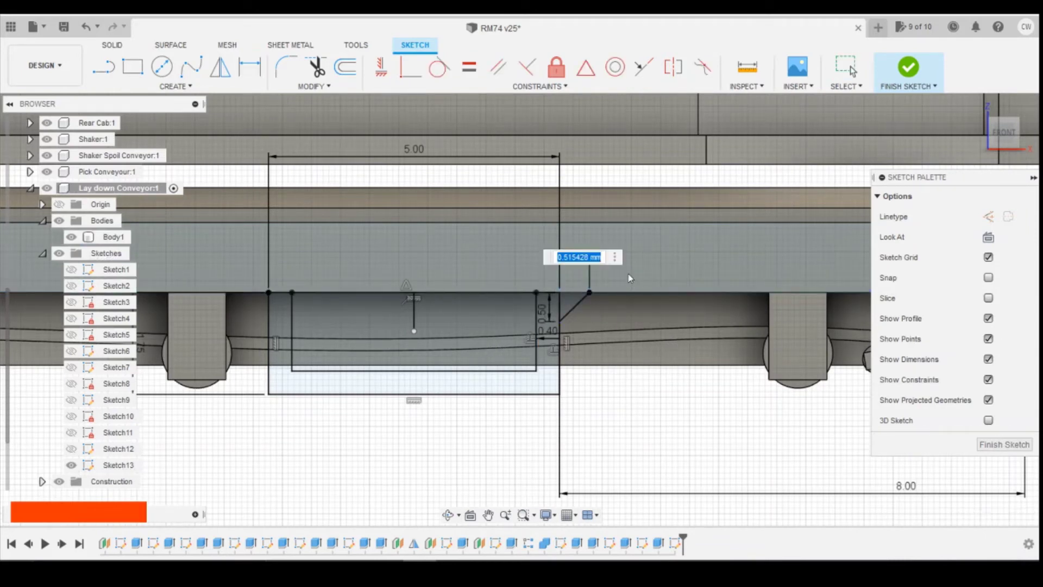
{"action": "type", "text": ".5"}
{"action": "key", "text": "Return"}
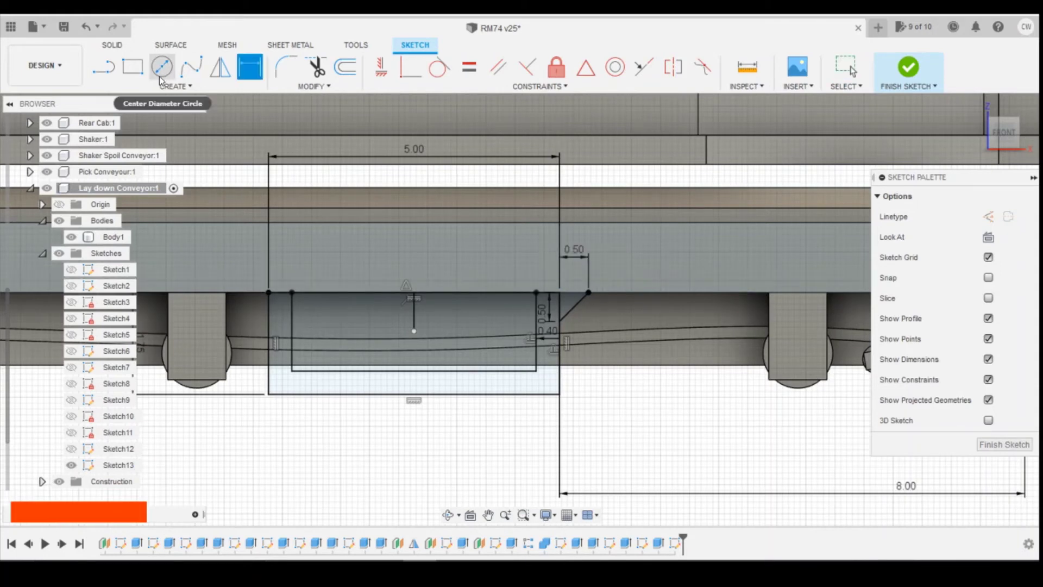
Mirror the diagonal brace line across the short vertical centre line to the rectangle's left side
{"action": "left_click", "coordinate": [166, 86]}
{"action": "left_click", "coordinate": [111, 284]}
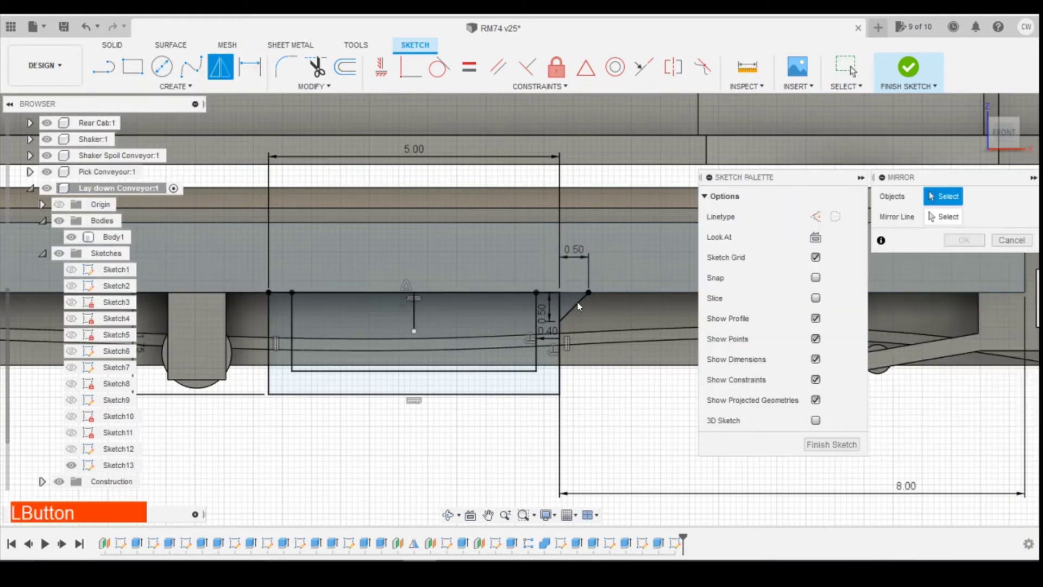
{"action": "left_click", "coordinate": [576, 305]}
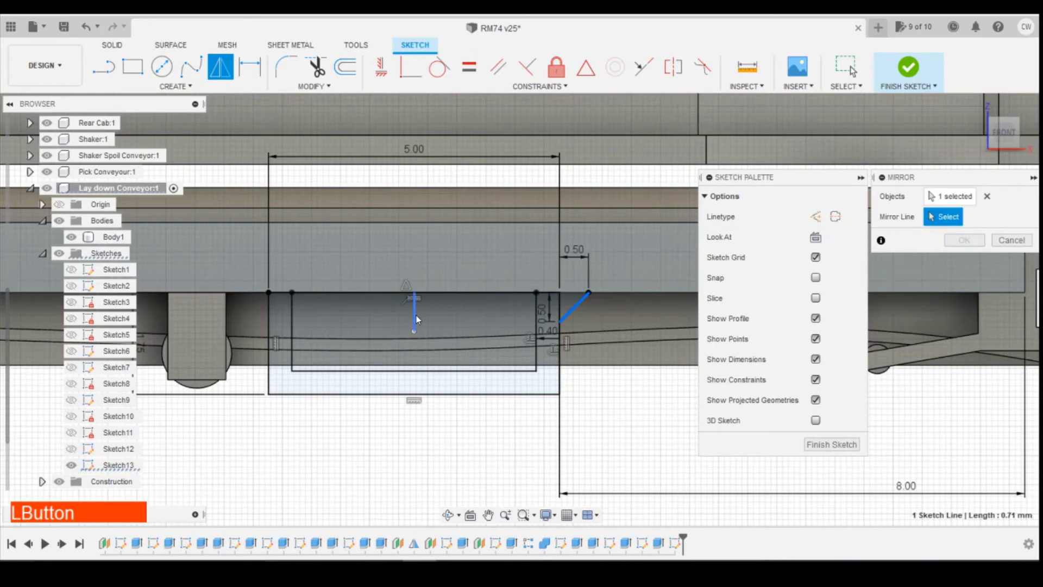
{"action": "left_click", "coordinate": [416, 315]}
{"action": "left_click", "coordinate": [964, 240]}
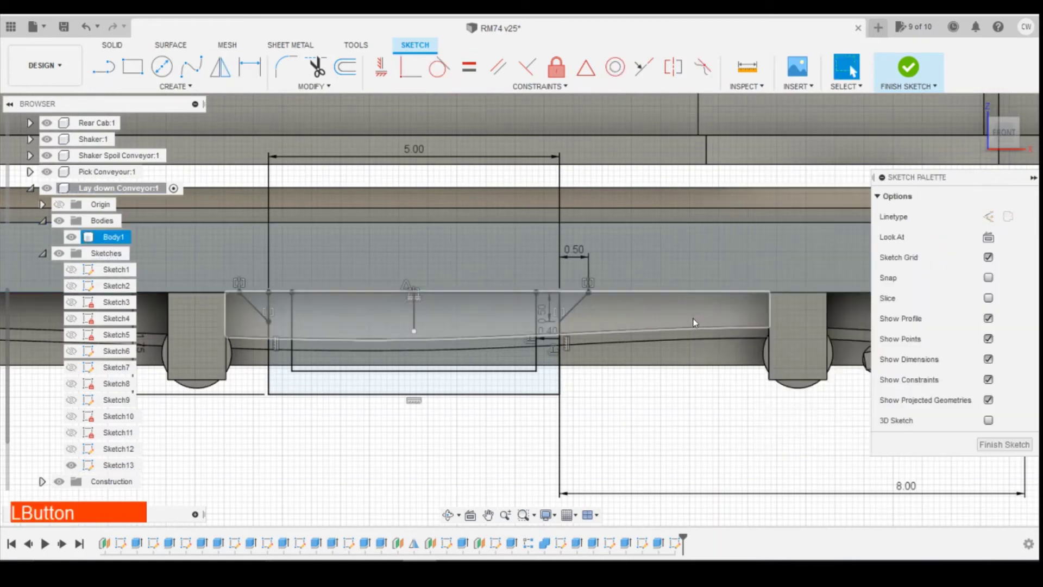
{"action": "key", "text": "Escape"}
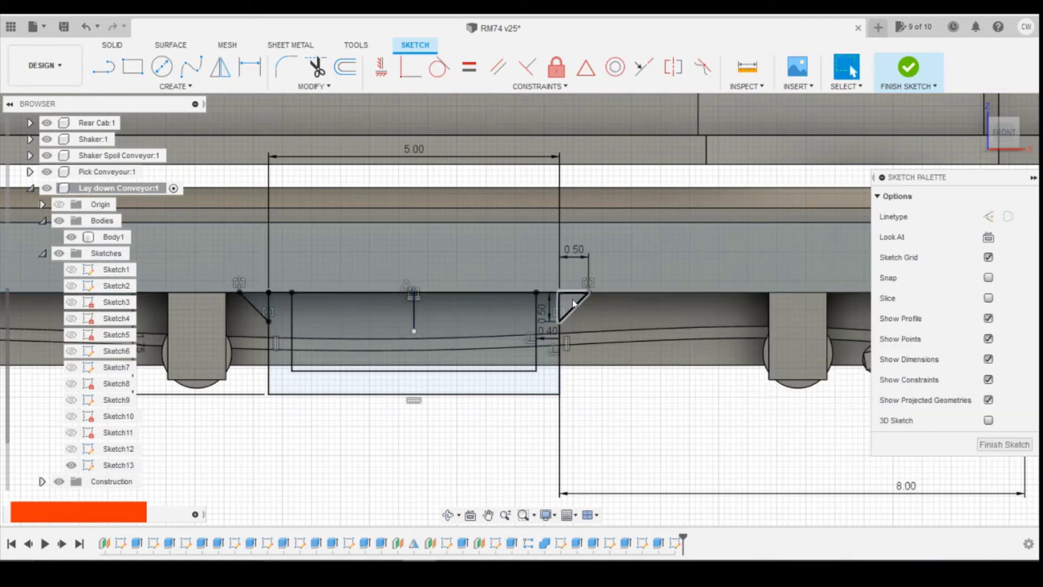
Extrude the U-shaped frame and both corner brace profiles -0.5 mm, joined to the conveyor body
{"action": "left_click", "coordinate": [570, 306]}
{"action": "left_click", "coordinate": [275, 321], "text": "shift"}
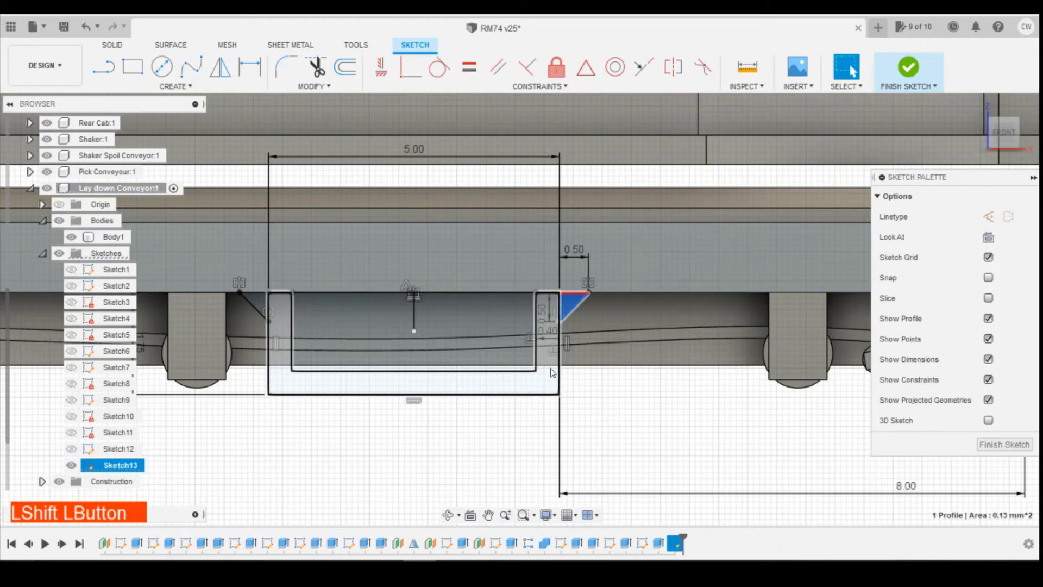
{"action": "left_click", "coordinate": [259, 301], "text": "shift"}
{"action": "right_click", "coordinate": [259, 301]}
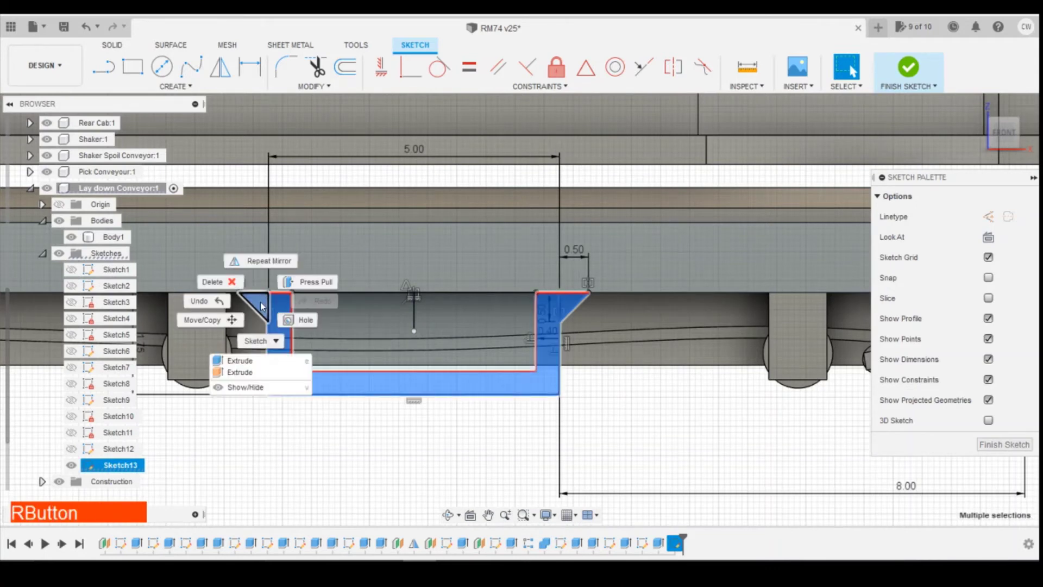
{"action": "left_click", "coordinate": [272, 361]}
{"action": "left_click_drag", "start_coordinate": [1002, 138], "coordinate": [1029, 128]}
{"action": "mouse_move", "coordinate": [338, 291]}
{"action": "left_mouse_down"}
{"action": "mouse_move", "coordinate": [308, 294]}
{"action": "mouse_move", "coordinate": [320, 295]}
{"action": "left_mouse_up"}
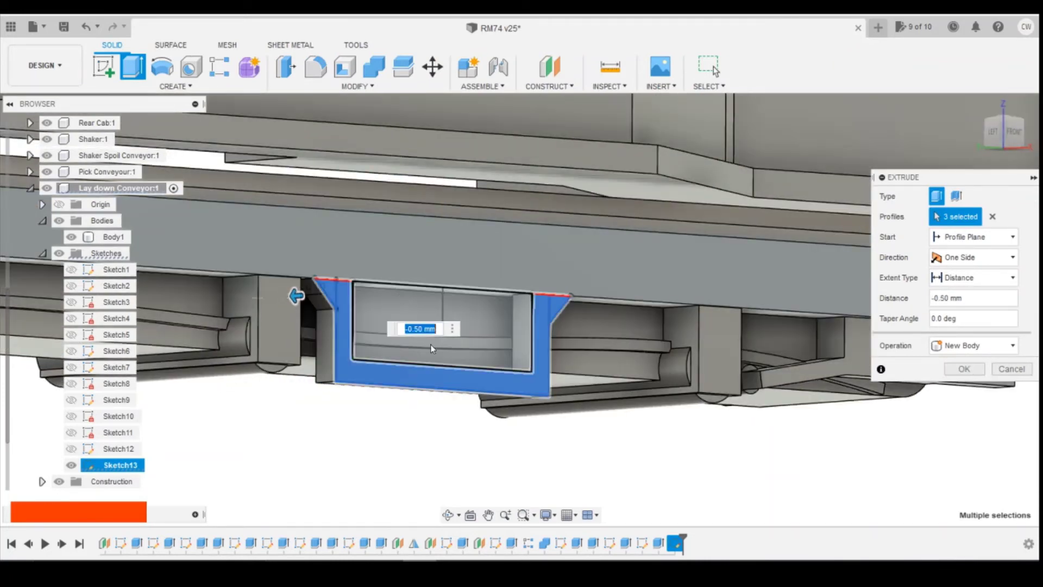
{"action": "left_click", "coordinate": [970, 346]}
{"action": "left_click", "coordinate": [966, 365]}
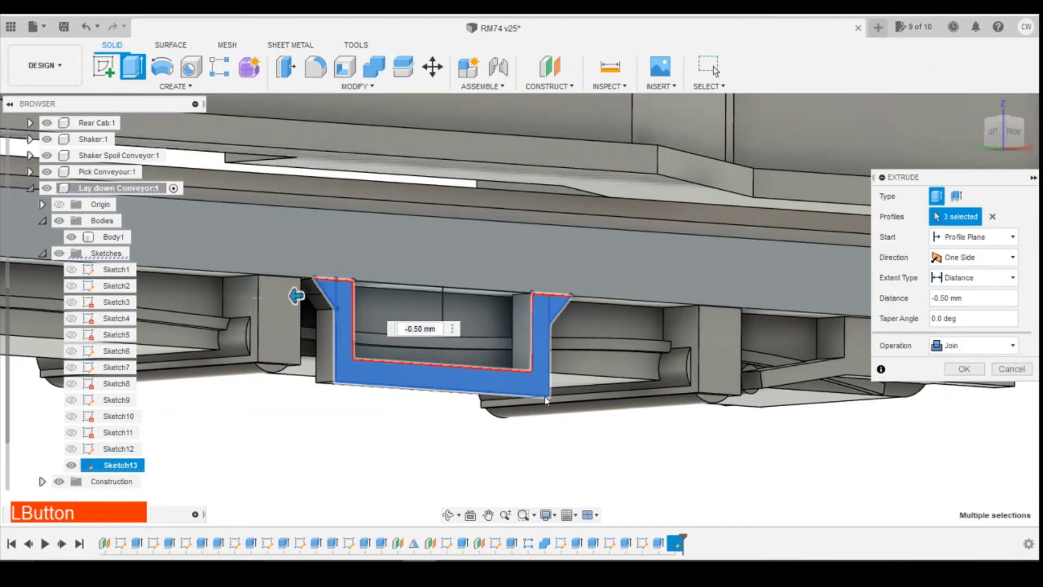
{"action": "left_click", "coordinate": [979, 370]}
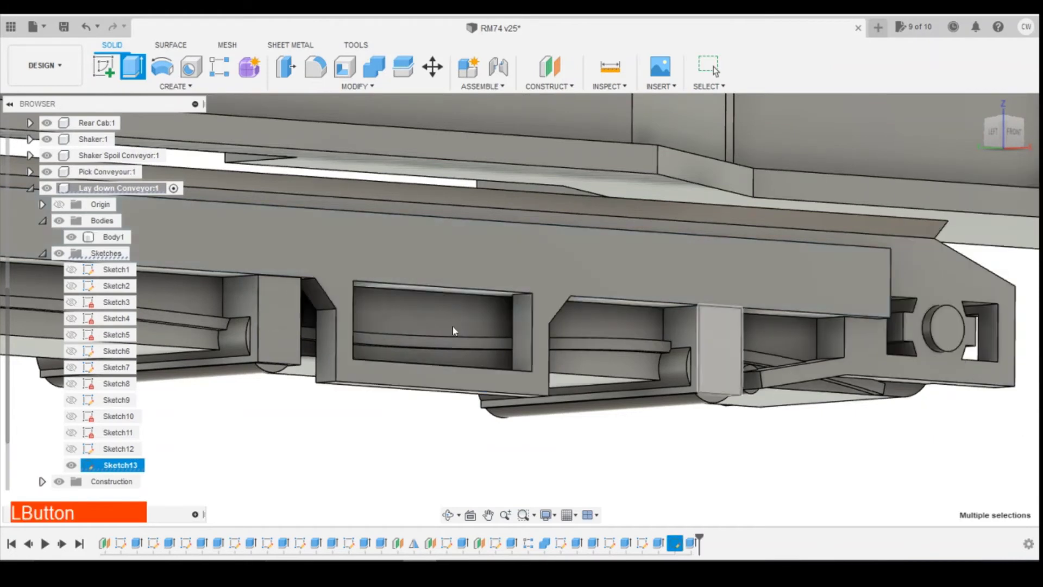
Check the reference photo and start a sketch on the underside of the conveyor's long side rail
{"action": "scroll", "coordinate": [433, 311], "scroll_direction": "down", "scroll_amount": 6}
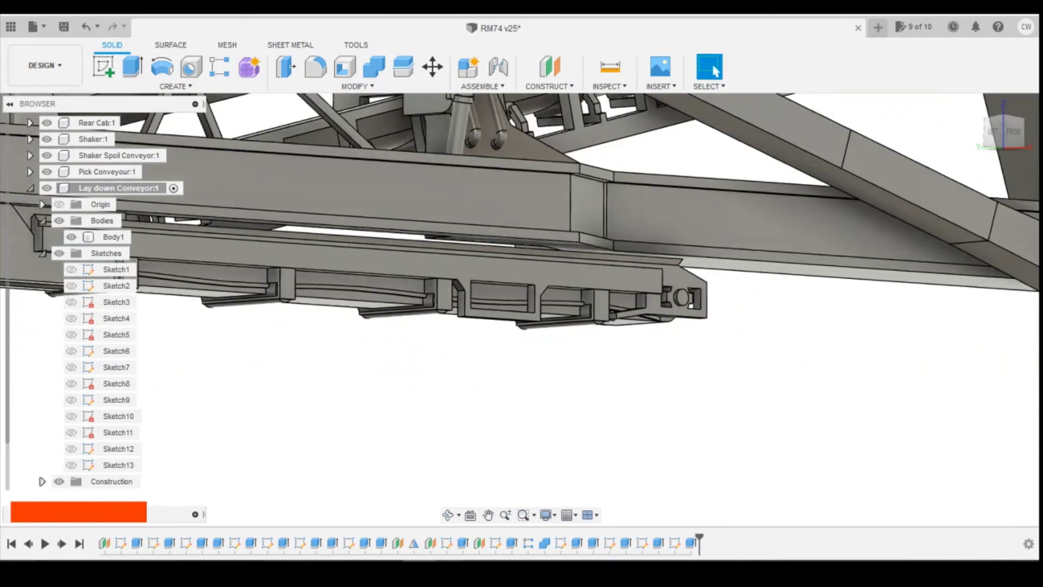
{"action": "left_click", "coordinate": [453, 573]}
{"action": "left_click", "coordinate": [527, 524]}
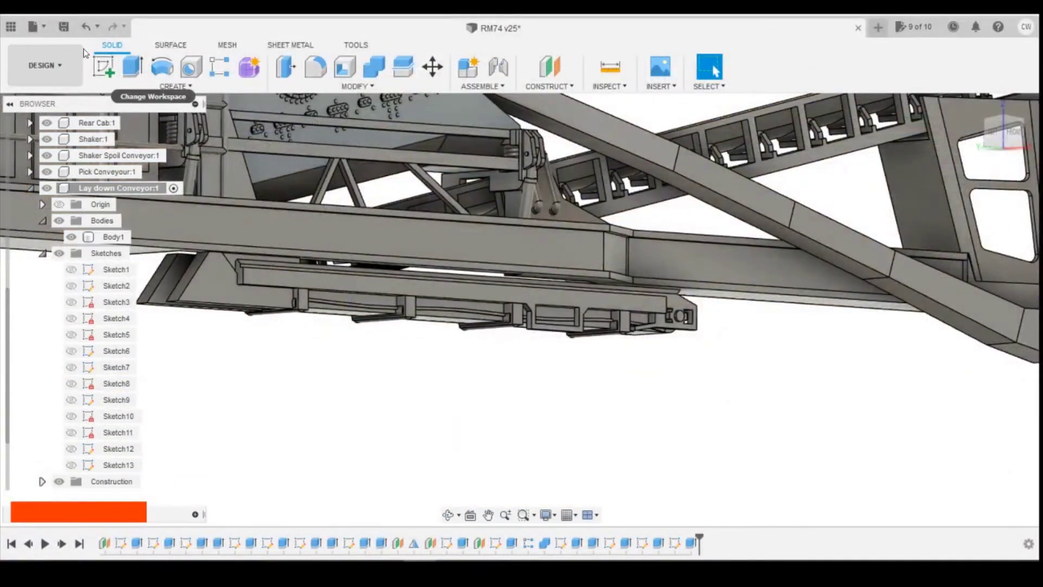
{"action": "left_click", "coordinate": [368, 187]}
{"action": "left_click", "coordinate": [1003, 147]}
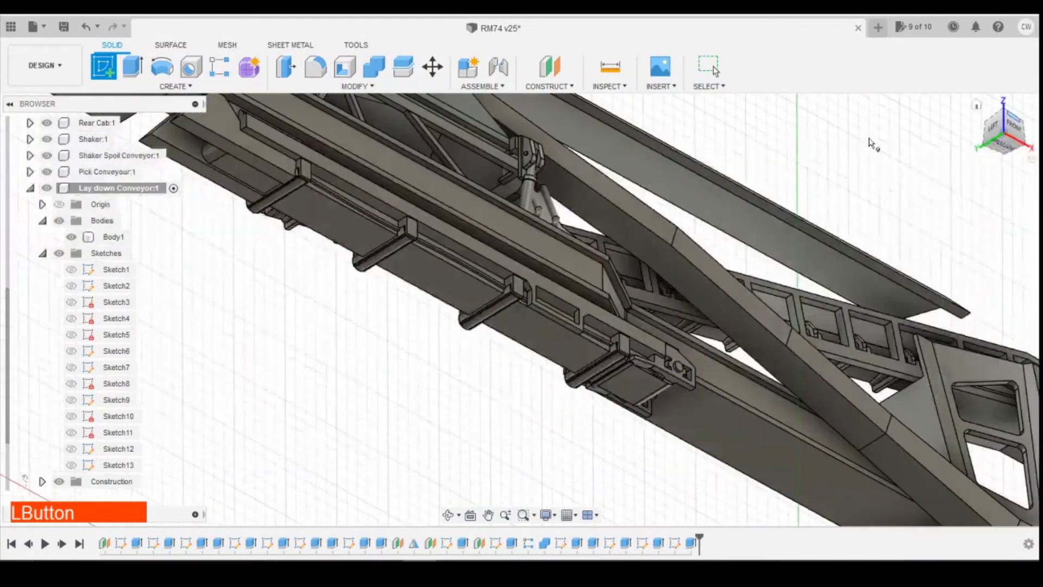
{"action": "scroll", "coordinate": [345, 246], "scroll_direction": "down", "scroll_amount": 1}
{"action": "scroll", "coordinate": [263, 178], "scroll_direction": "up", "scroll_amount": 4}
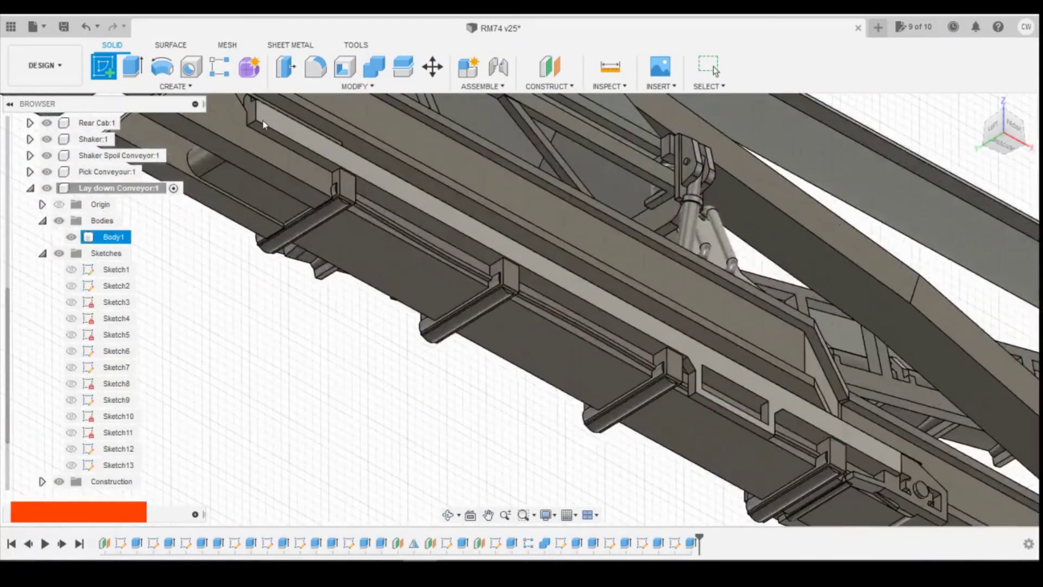
{"action": "left_click", "coordinate": [256, 129]}
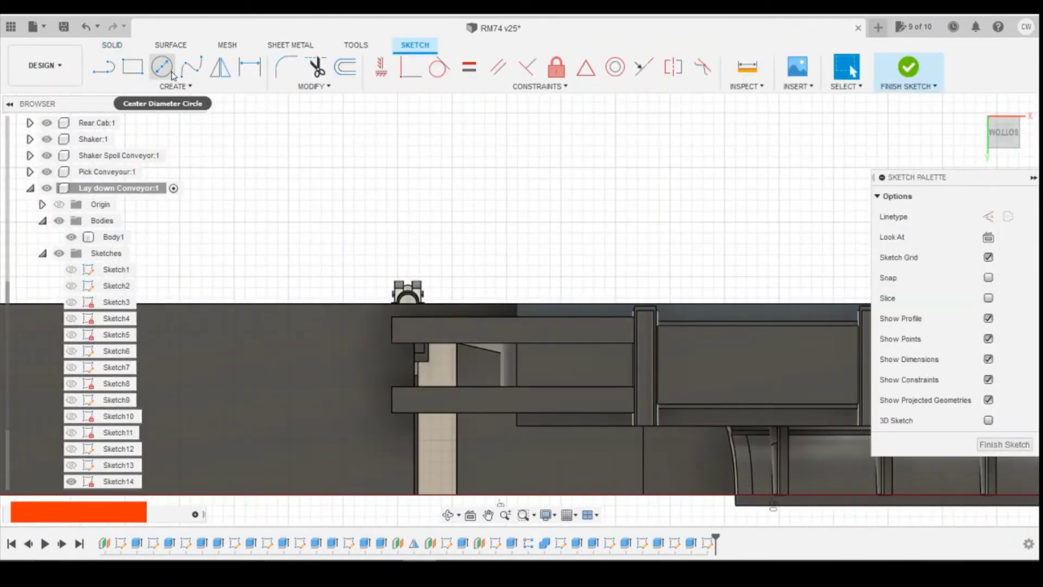
Sketch a 0.6 mm diameter circle centred on the midpoint of the side rail's end edge, checking the reference photo
{"action": "left_click", "coordinate": [161, 66]}
{"action": "scroll", "coordinate": [519, 315], "scroll_direction": "up", "scroll_amount": 3}
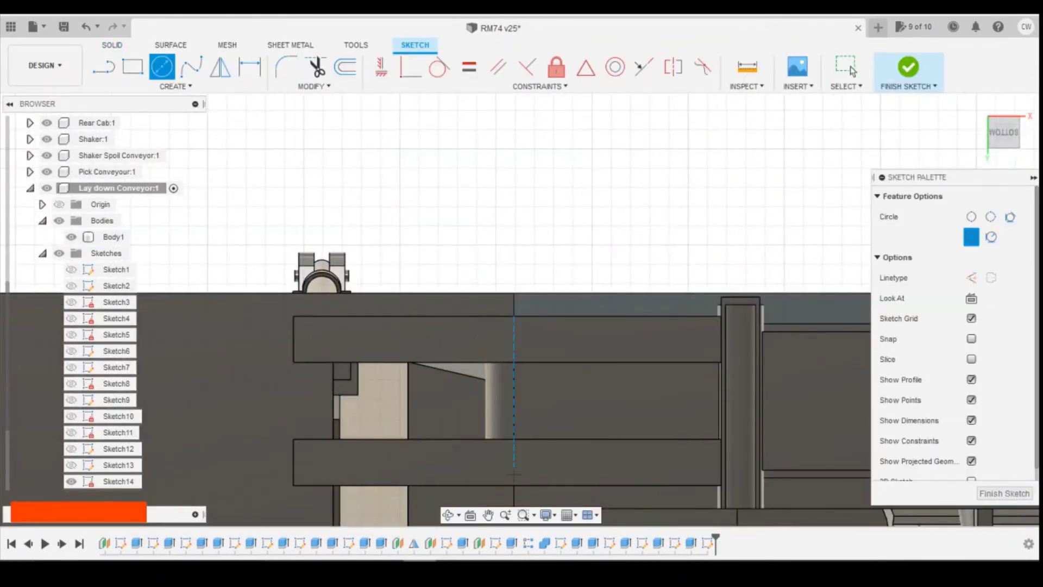
{"action": "left_click", "coordinate": [495, 509]}
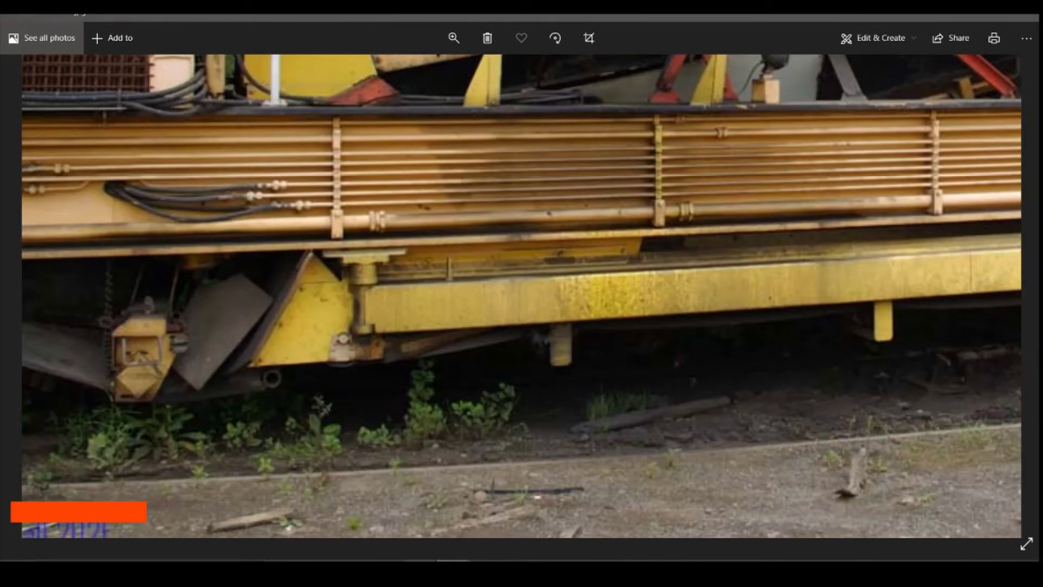
{"action": "left_click", "coordinate": [422, 570]}
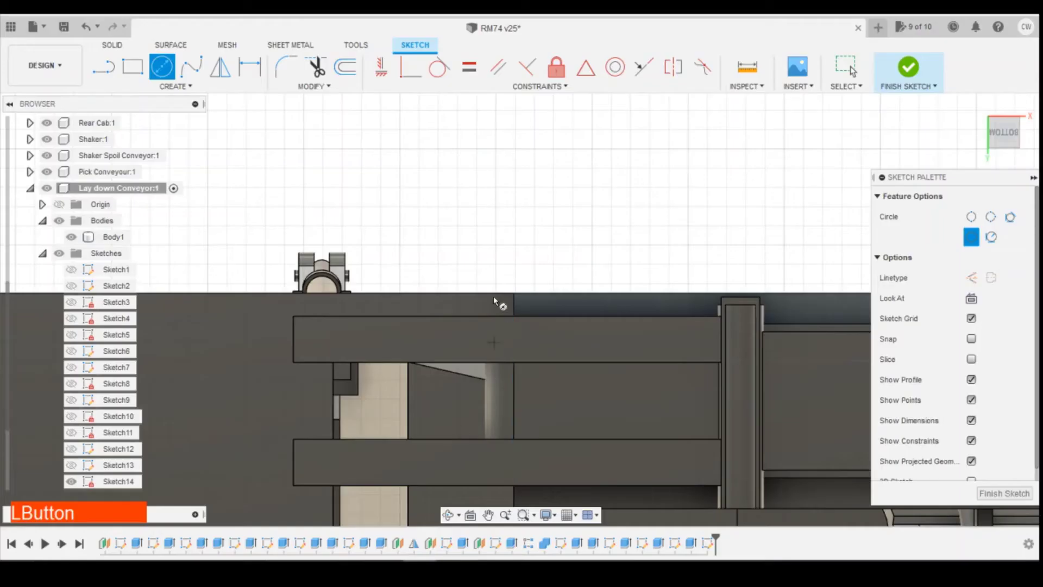
{"action": "left_click", "coordinate": [523, 314]}
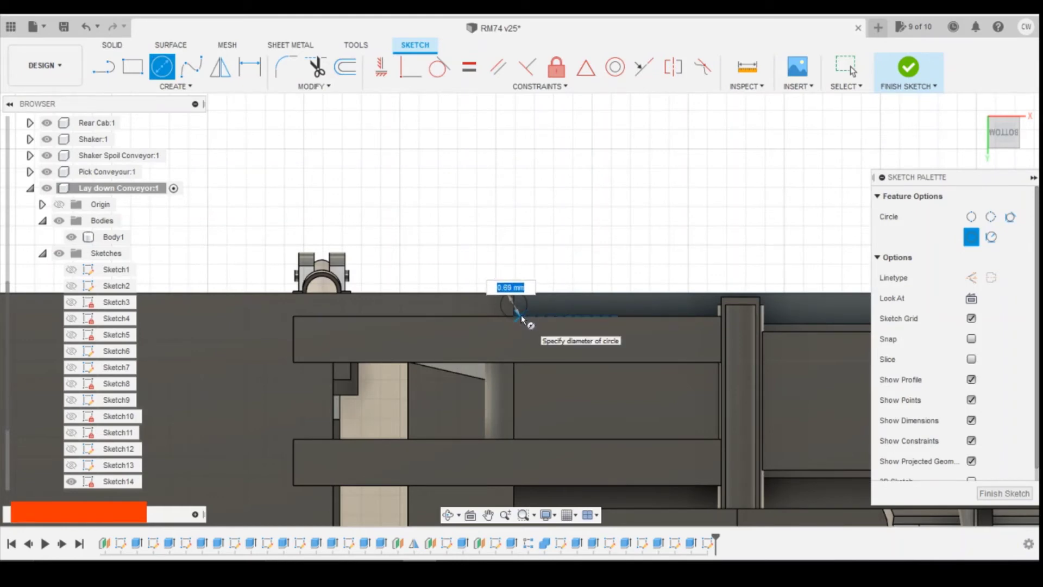
{"action": "type", "text": "0.6"}
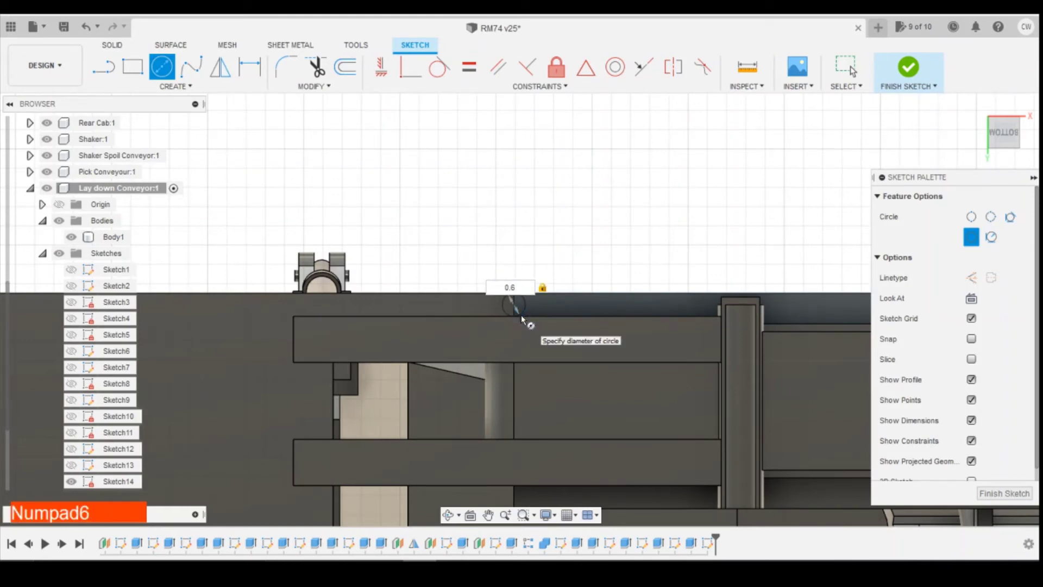
{"action": "key", "text": "Return"}
Set the diameter of the circle at the rail's end to 0.7 mm
{"action": "scroll", "coordinate": [499, 304], "scroll_direction": "up", "scroll_amount": 5}
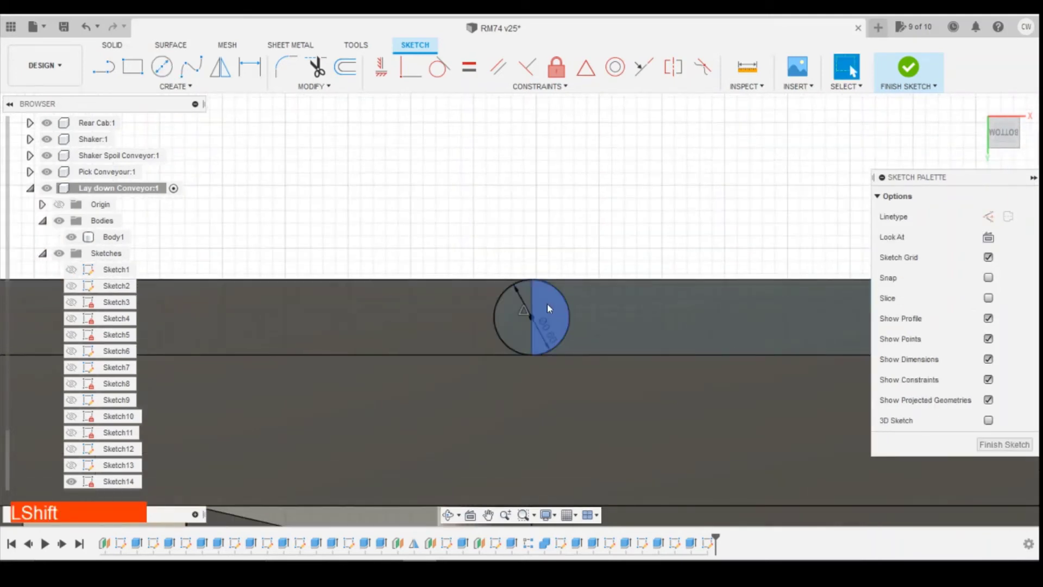
{"action": "left_click", "coordinate": [547, 304], "text": "shift"}
{"action": "double_click", "coordinate": [551, 335]}
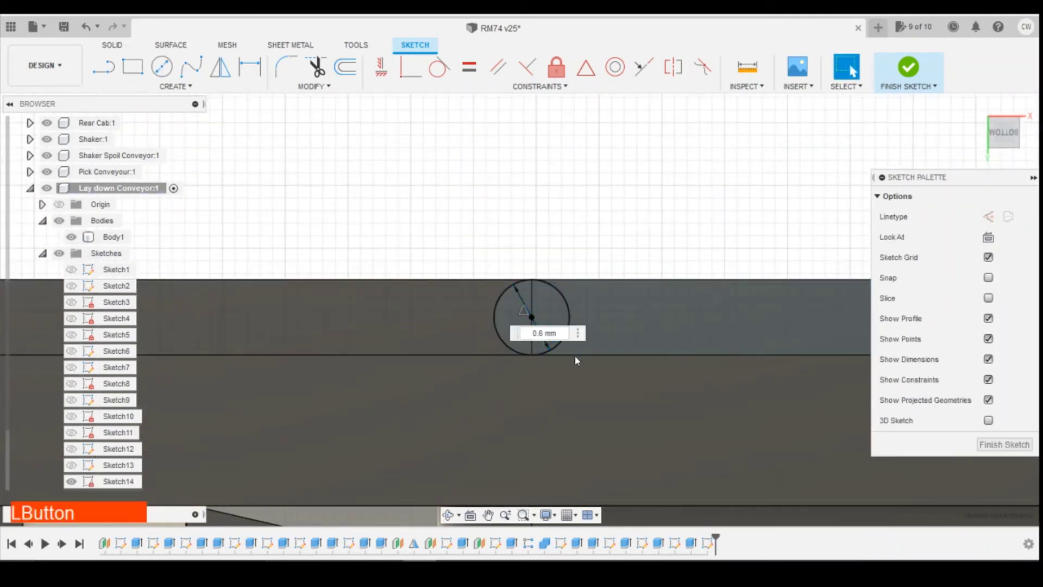
{"action": "type", "text": "0.7"}
{"action": "key", "text": "Return"}
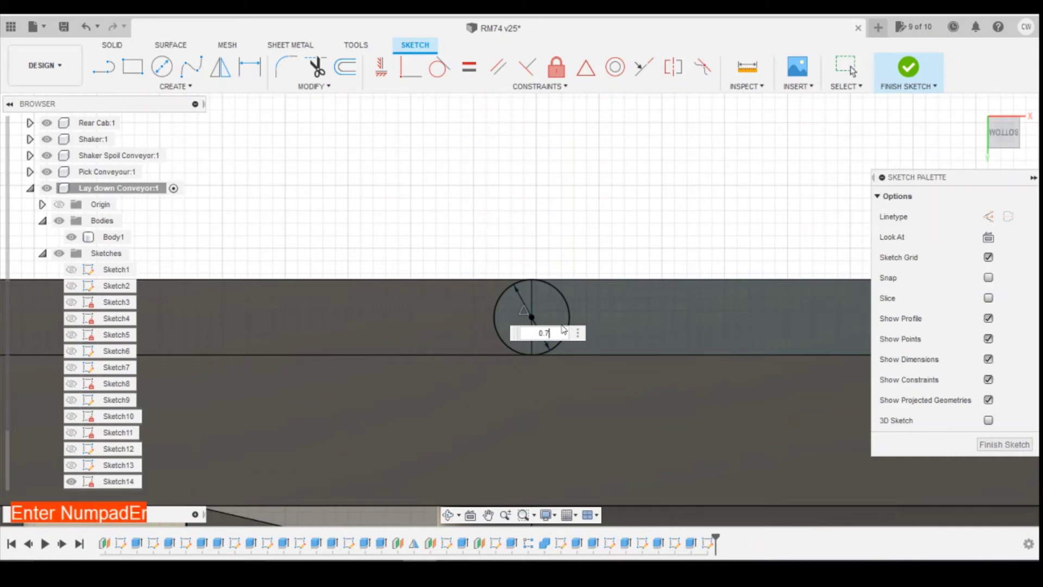
Extrude both halves of the circle -1.2 mm to the rail's top, joined to the body as a rounded end
{"action": "left_click", "coordinate": [541, 315], "text": "shift"}
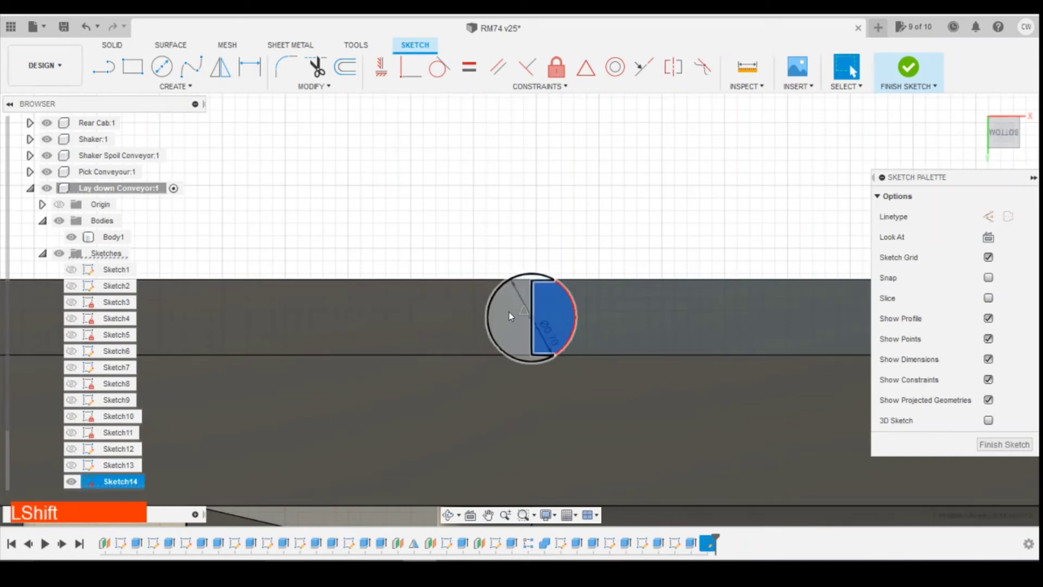
{"action": "left_click", "coordinate": [510, 312], "text": "shift"}
{"action": "right_click", "coordinate": [559, 304]}
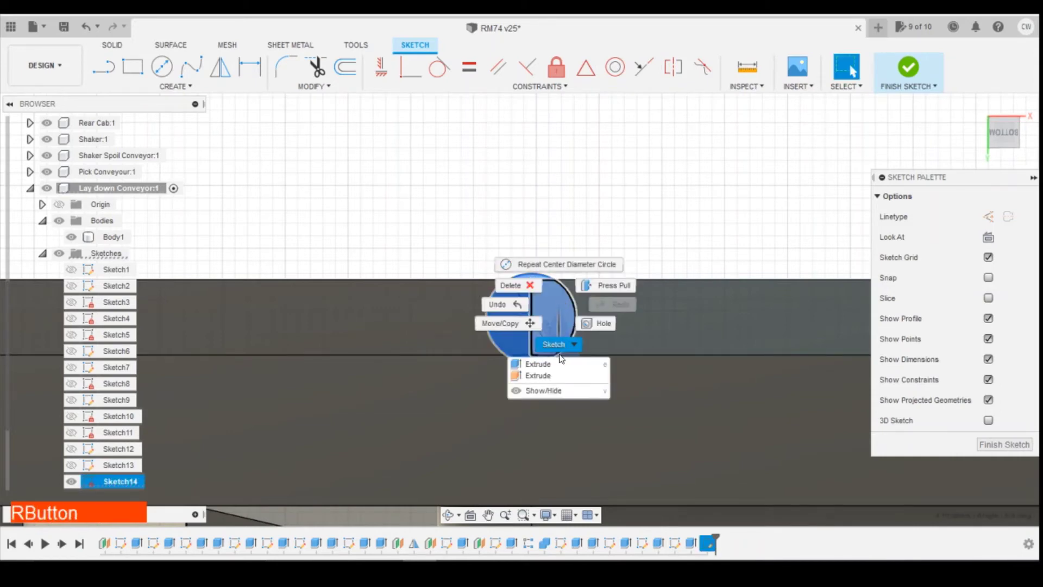
{"action": "left_click", "coordinate": [537, 364]}
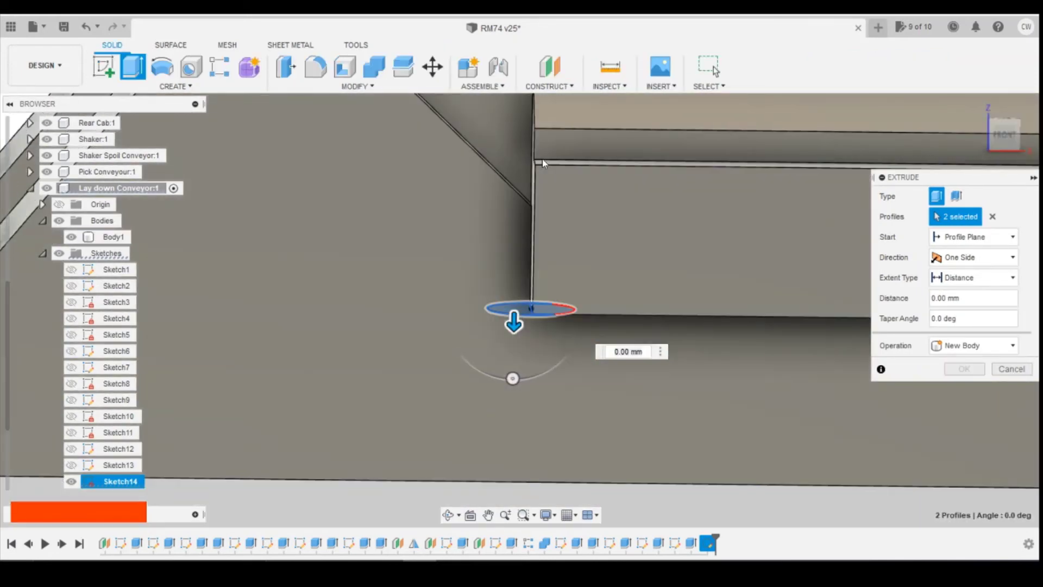
{"action": "left_click_drag", "start_coordinate": [513, 322], "coordinate": [592, 177]}
{"action": "left_click", "coordinate": [969, 346]}
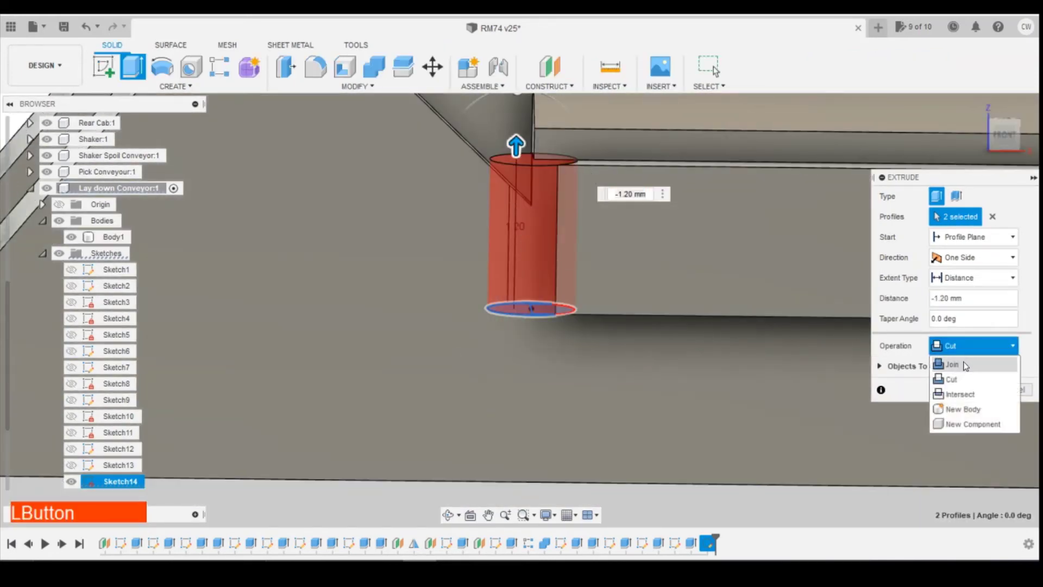
{"action": "left_click", "coordinate": [967, 362]}
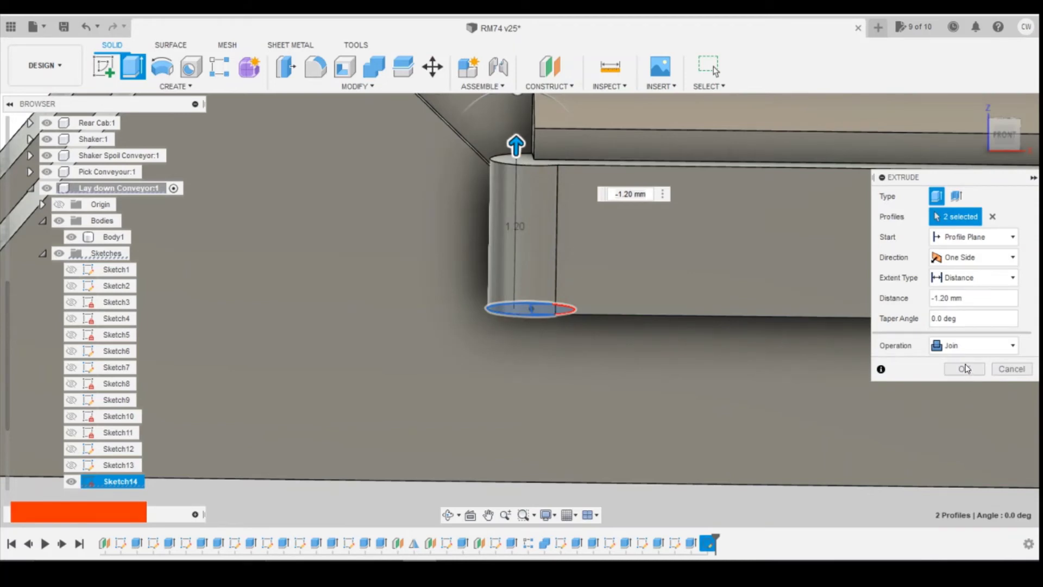
{"action": "left_click", "coordinate": [964, 369]}
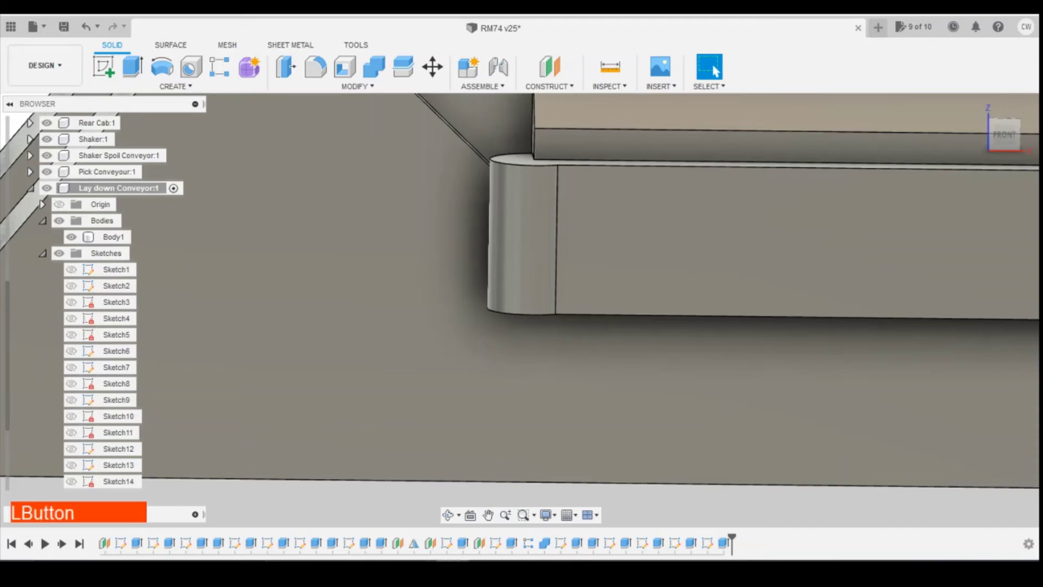
{"action": "left_click", "coordinate": [513, 502]}
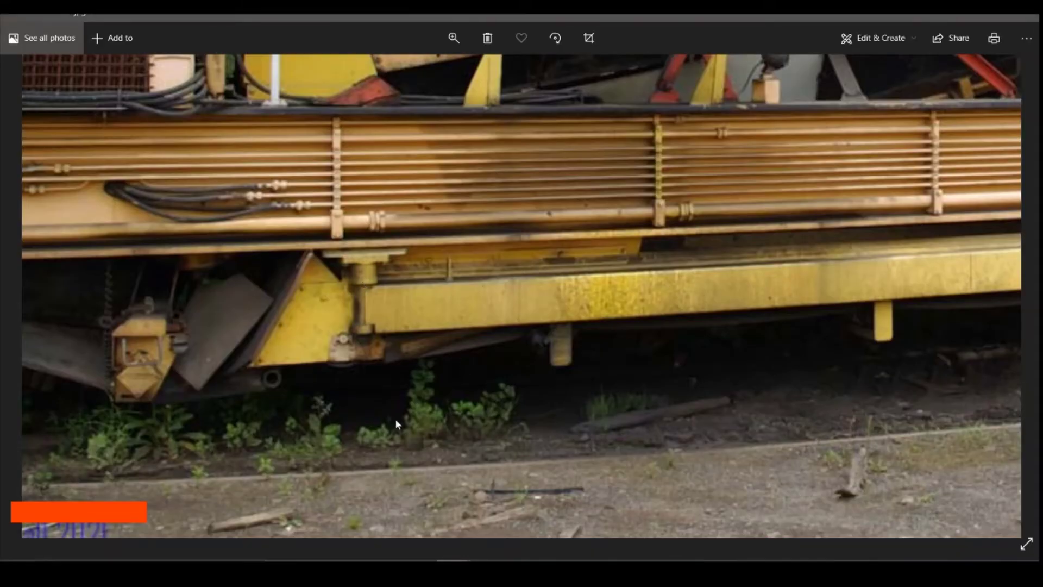
{"action": "left_click", "coordinate": [962, 16]}
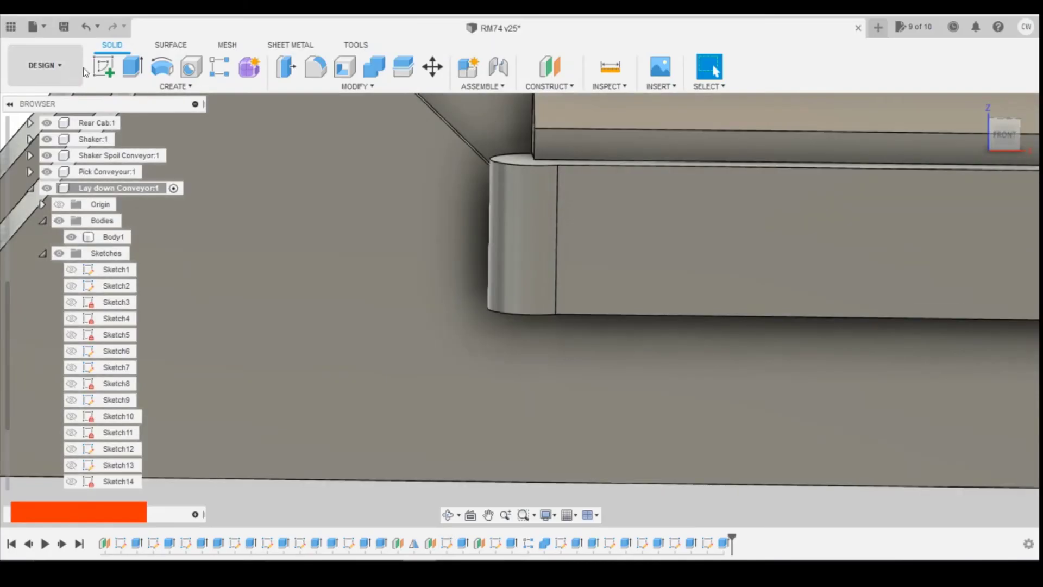
{"action": "left_click", "coordinate": [103, 68]}
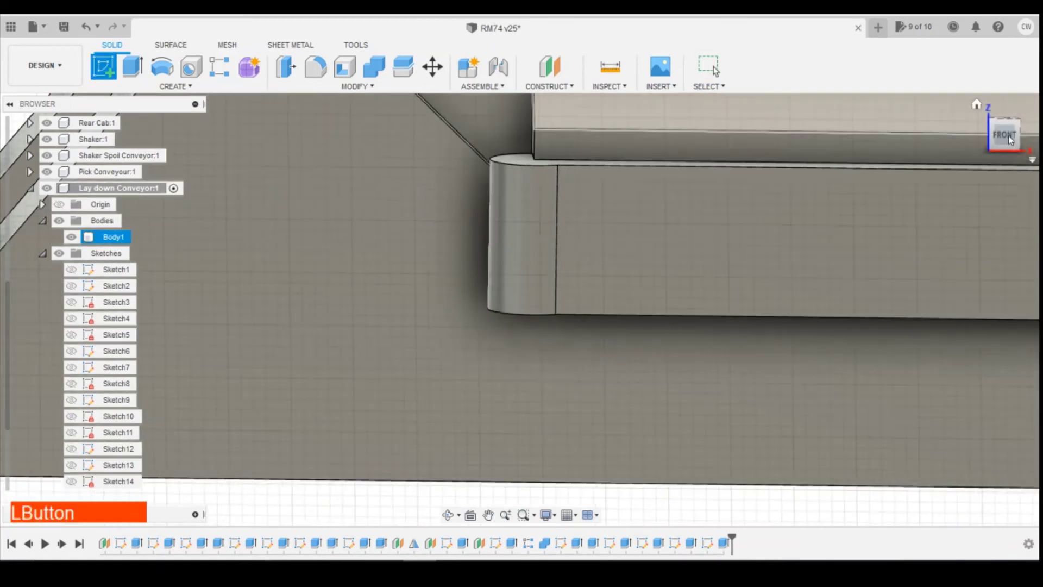
{"action": "left_click_drag", "start_coordinate": [1004, 130], "coordinate": [999, 93]}
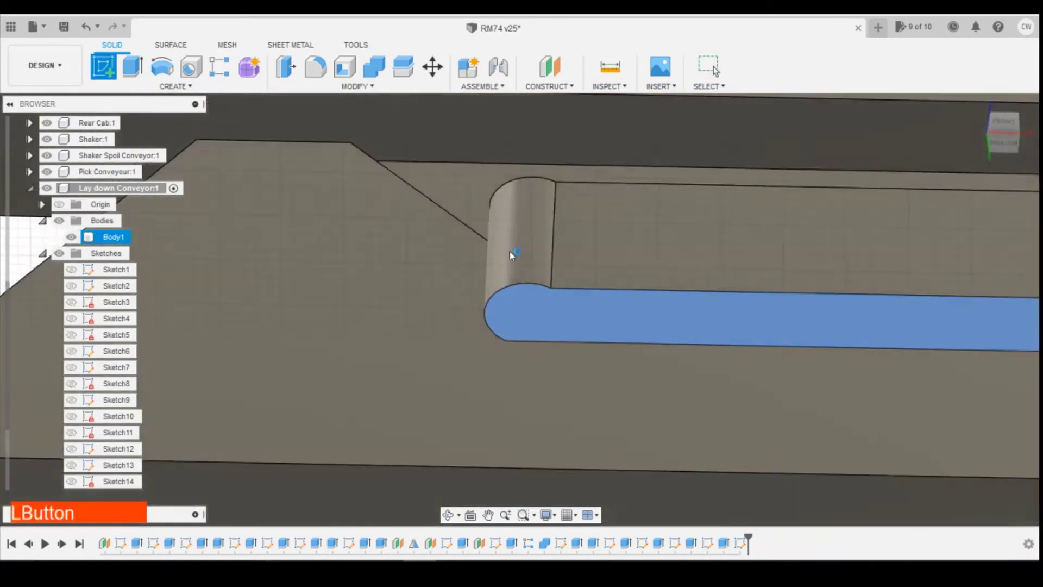
{"action": "left_click", "coordinate": [514, 304]}
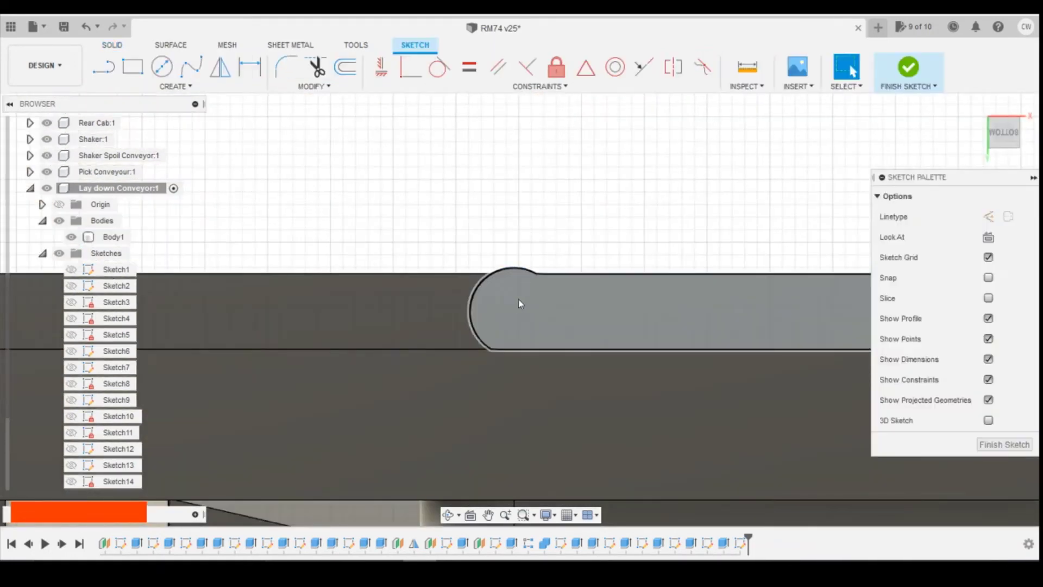
{"action": "left_click", "coordinate": [1008, 443]}
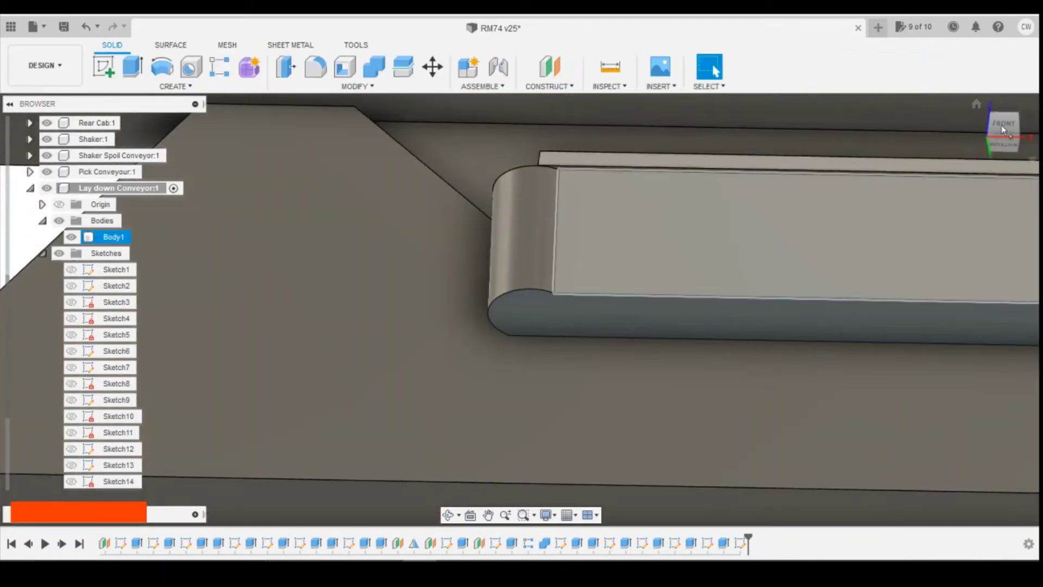
Start a sketch on the top face of the rail's rounded end and turn on the slice view
{"action": "left_click", "coordinate": [1001, 126]}
{"action": "left_click", "coordinate": [104, 65]}
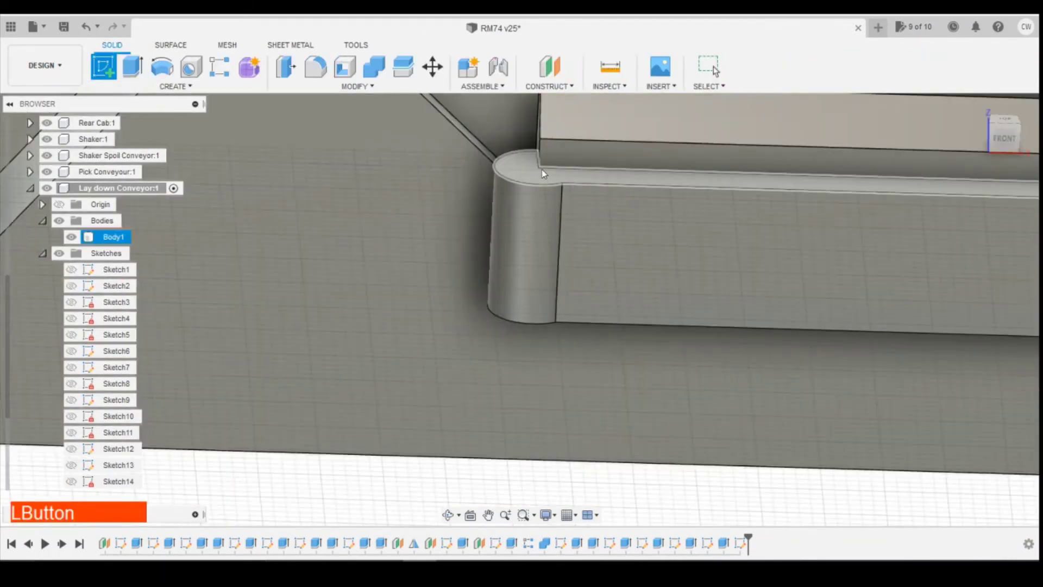
{"action": "left_click", "coordinate": [545, 176]}
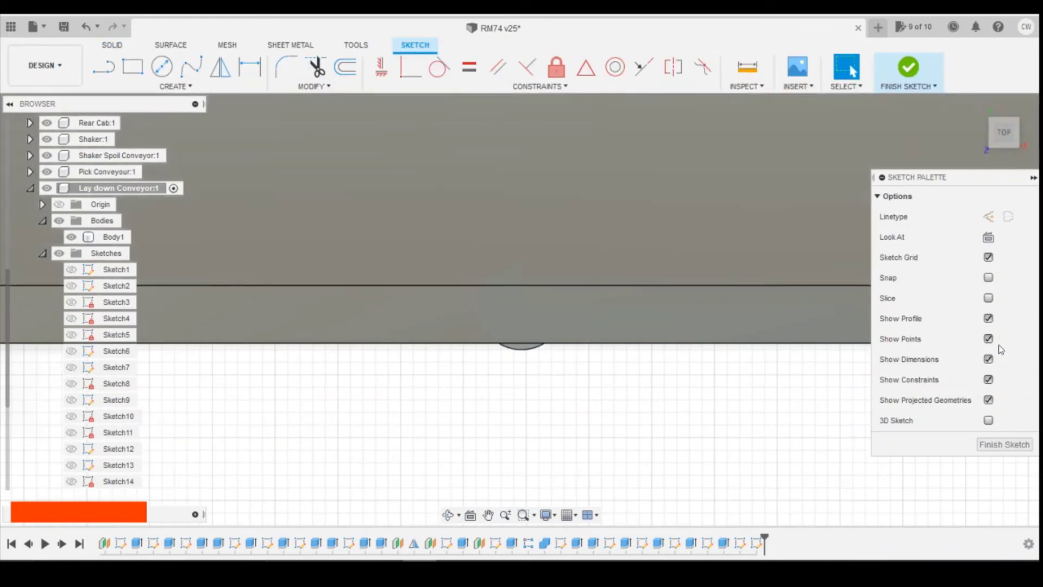
{"action": "left_click", "coordinate": [989, 298]}
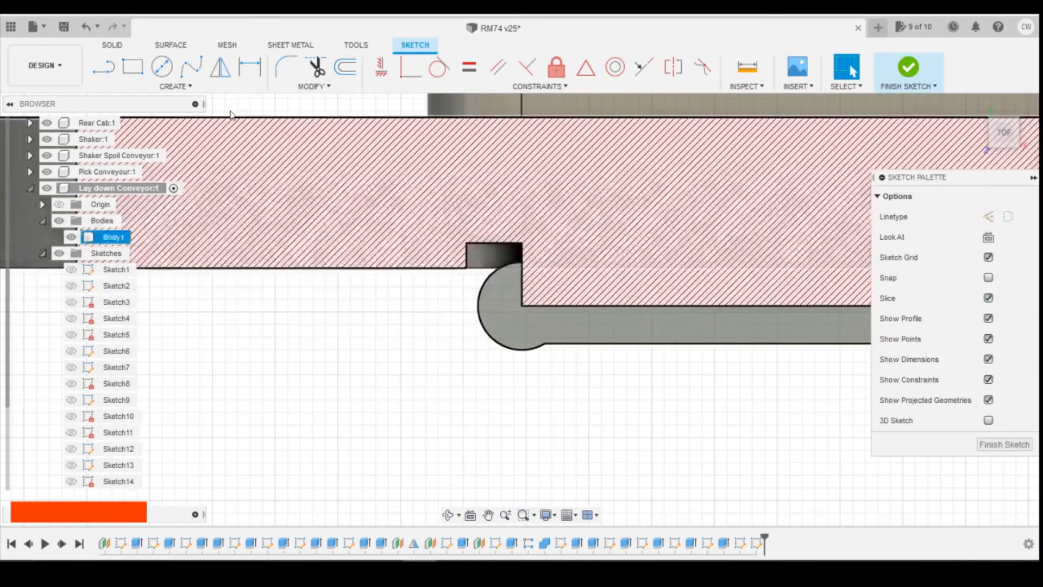
Sketch a 1 mm diameter circle centred on the rail's rounded end and compare it with the reference photo
{"action": "key", "text": "c"}
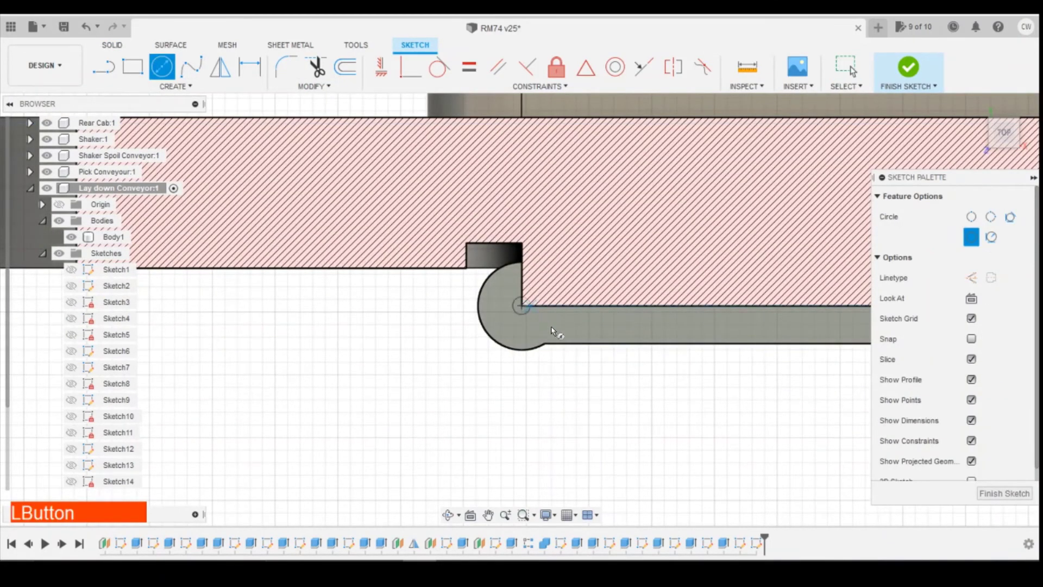
{"action": "left_click", "coordinate": [521, 305]}
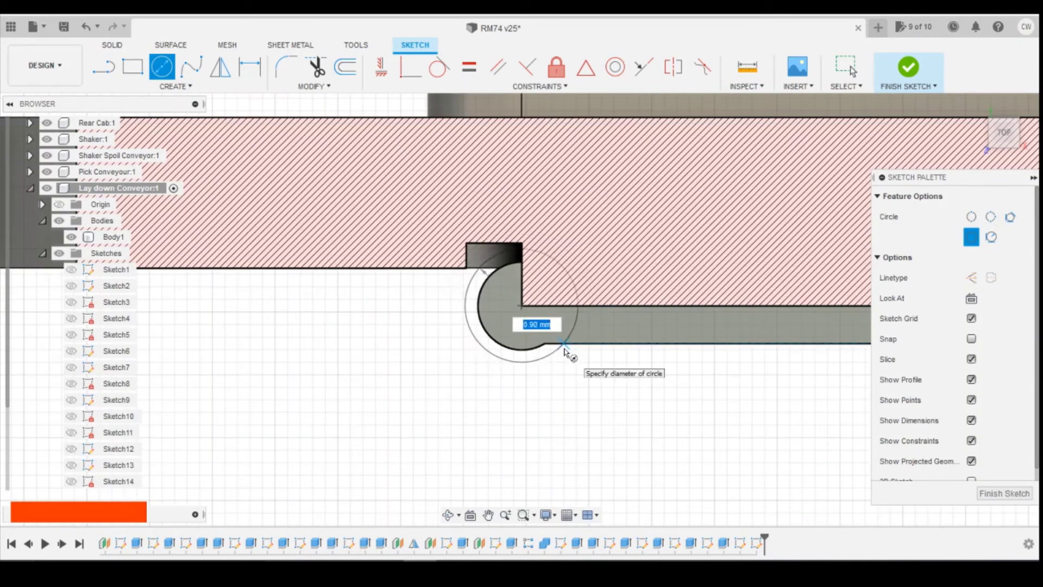
{"action": "type", "text": "1"}
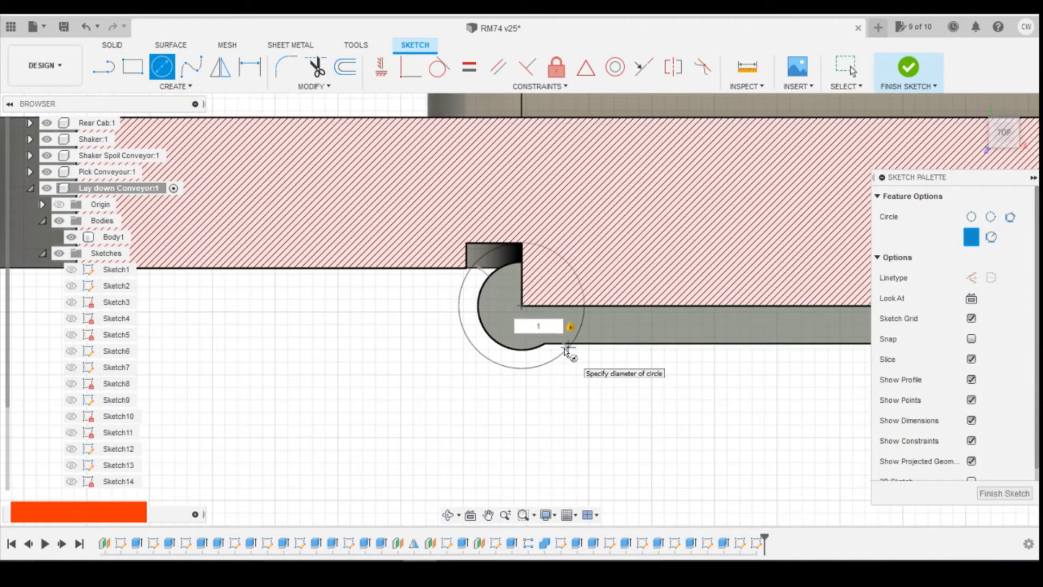
{"action": "key", "text": "Return"}
{"action": "key", "text": "Return"}
{"action": "left_click", "coordinate": [1008, 109]}
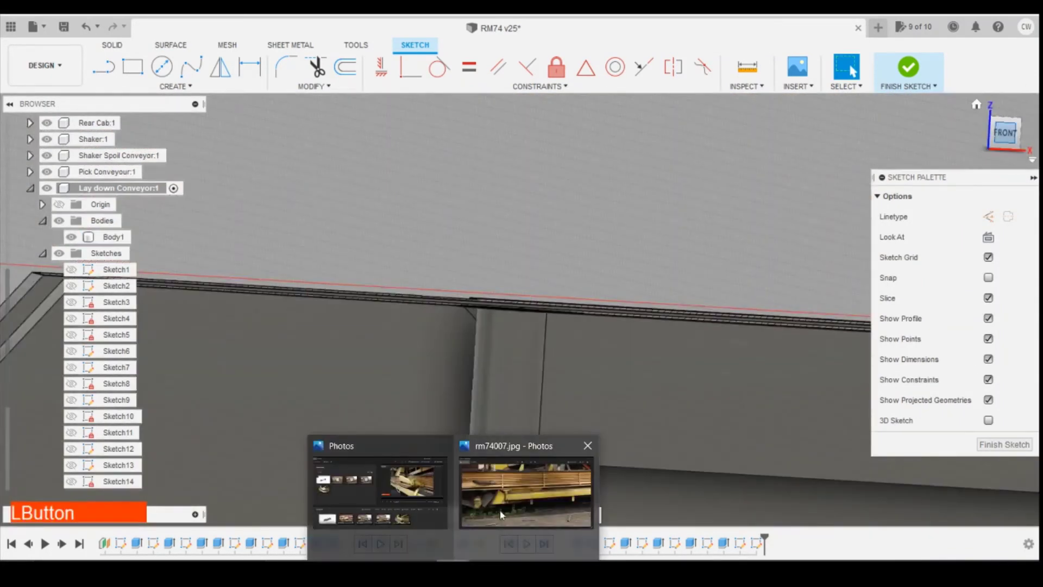
{"action": "left_click", "coordinate": [500, 515]}
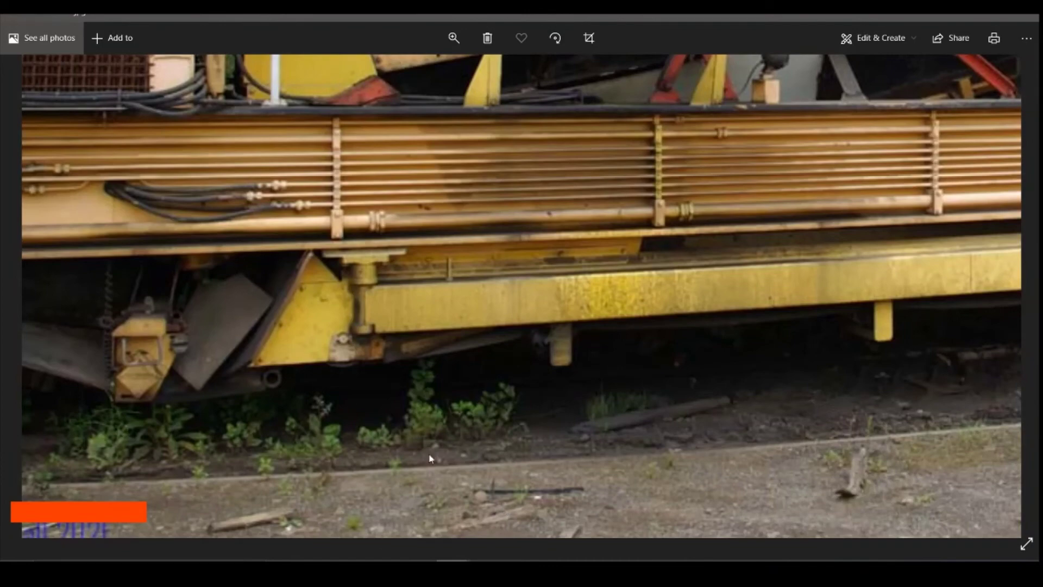
{"action": "left_click", "coordinate": [420, 568]}
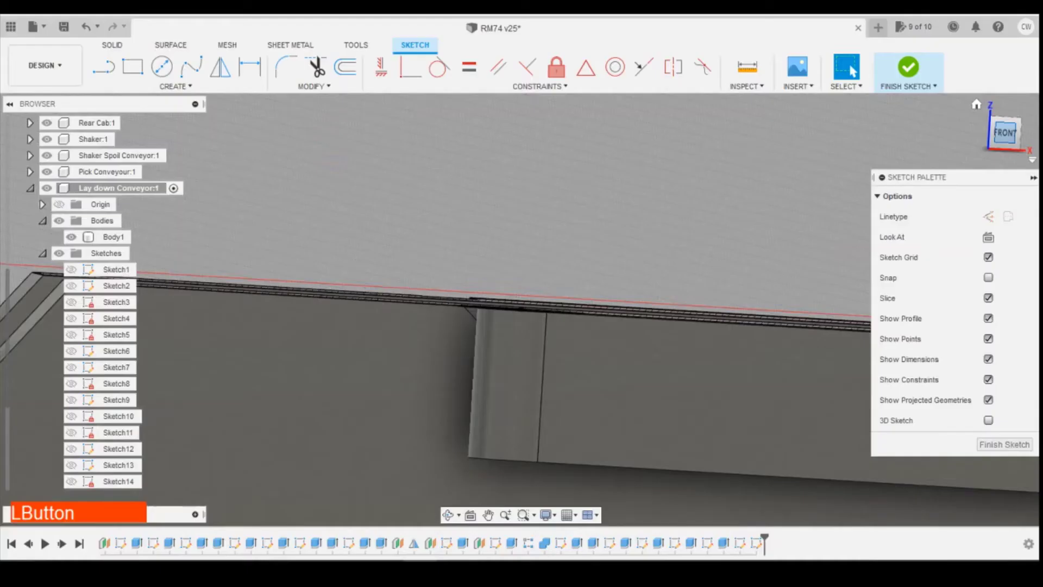
Extrude both regions of the 1 mm circle 0.5 mm upward, joined to the body as a collar
{"action": "left_click", "coordinate": [999, 135]}
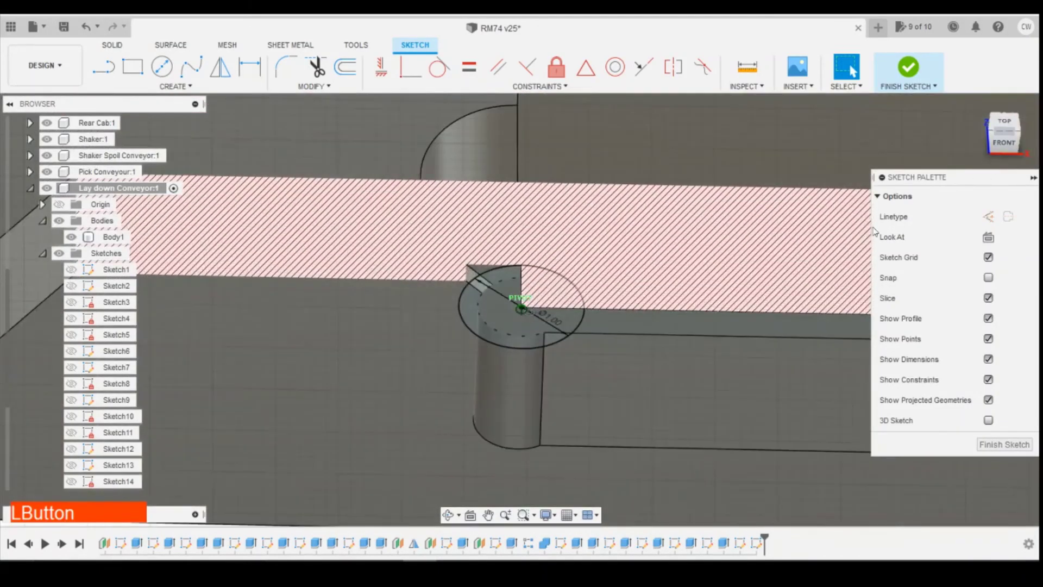
{"action": "left_click", "coordinate": [501, 340]}
{"action": "left_click", "coordinate": [522, 317], "text": "ctrl"}
{"action": "right_click", "coordinate": [522, 317]}
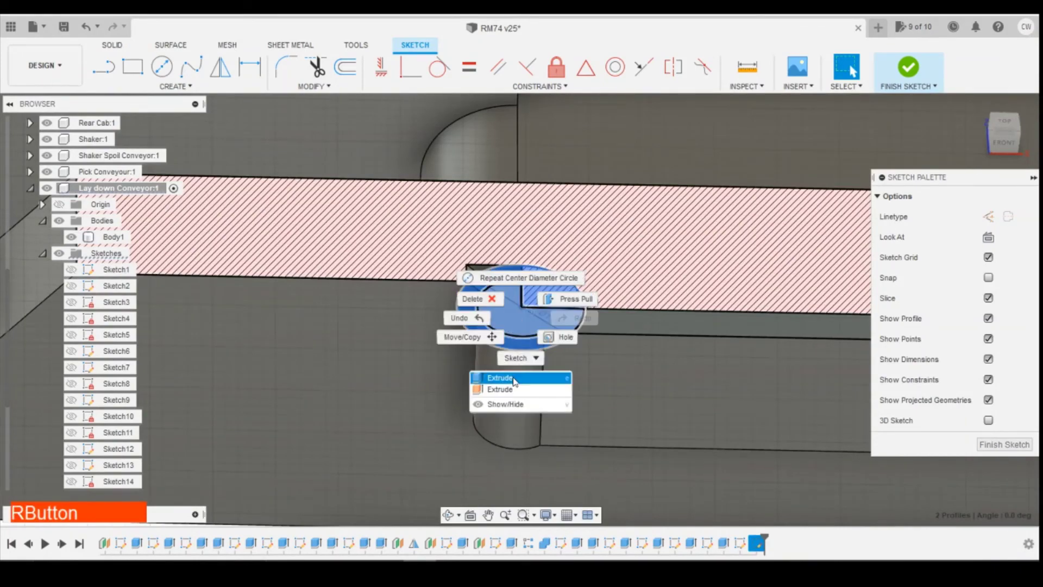
{"action": "left_click", "coordinate": [510, 377]}
{"action": "left_click", "coordinate": [1001, 152]}
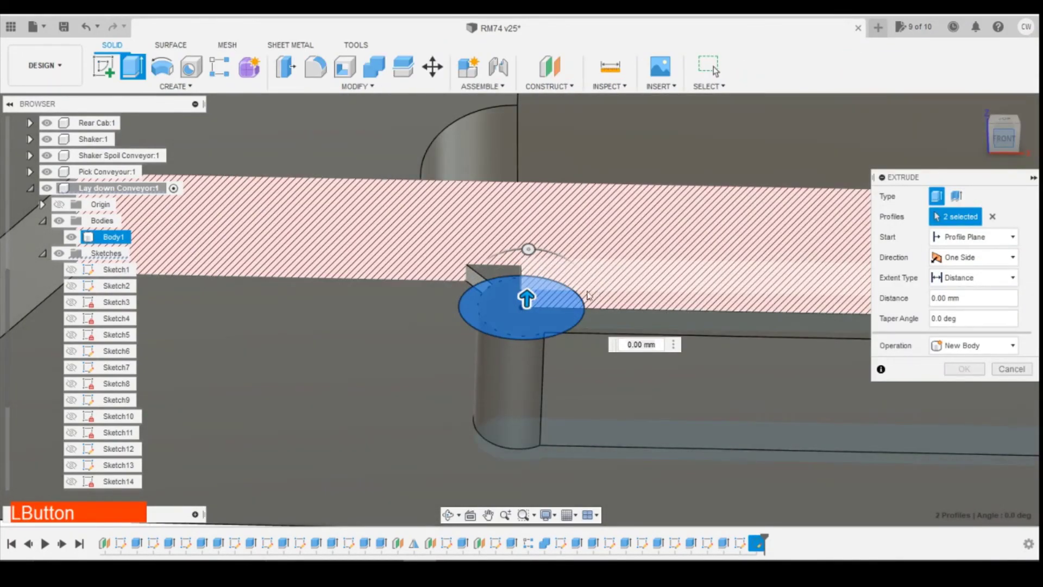
{"action": "left_click_drag", "start_coordinate": [526, 290], "coordinate": [531, 233]}
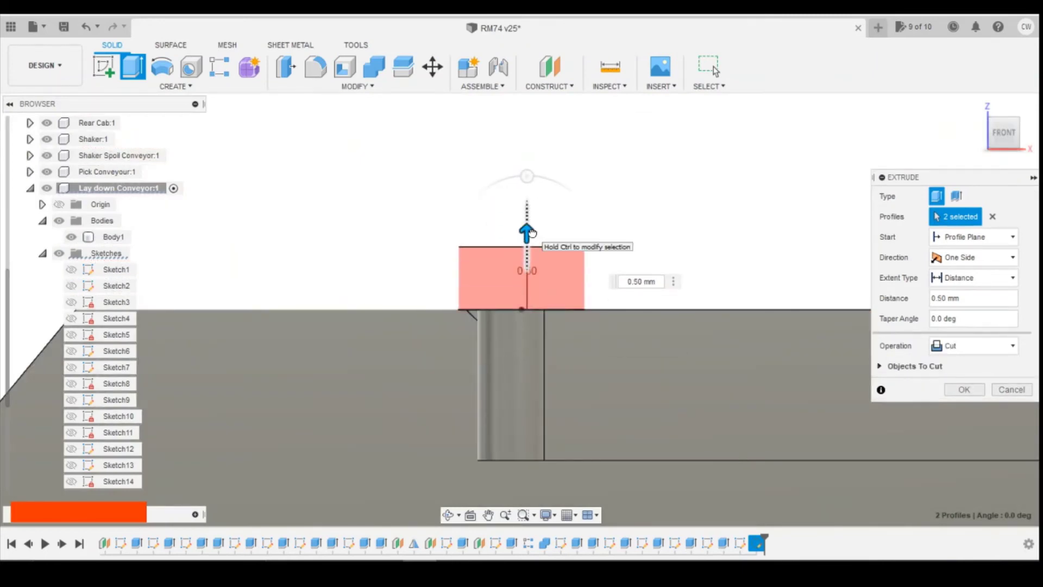
{"action": "left_click", "coordinate": [948, 346]}
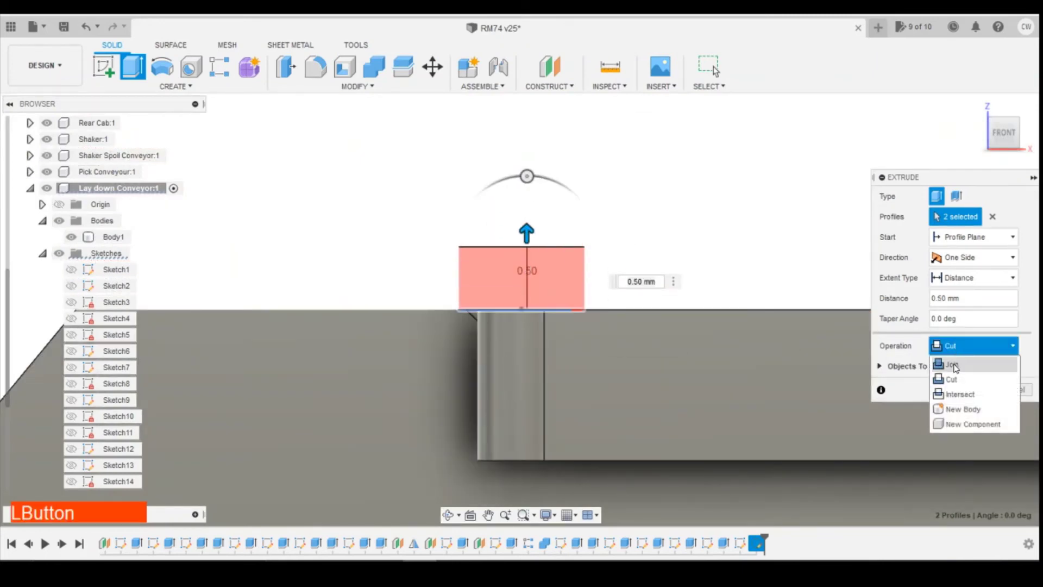
{"action": "left_click", "coordinate": [953, 361]}
{"action": "left_click", "coordinate": [965, 372]}
Check the pivot in the reference photo, start a sketch on the collar's top face and turn on the slice view
{"action": "scroll", "coordinate": [860, 424], "scroll_direction": "down", "scroll_amount": 3}
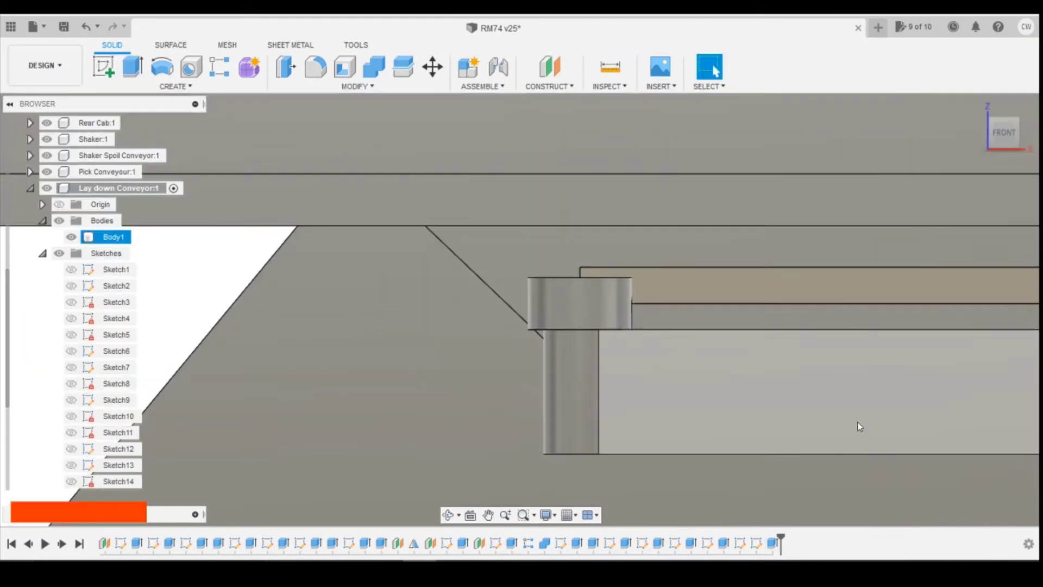
{"action": "middle_click_drag", "start_coordinate": [592, 308], "coordinate": [511, 304], "text": "shift"}
{"action": "left_click", "coordinate": [535, 514]}
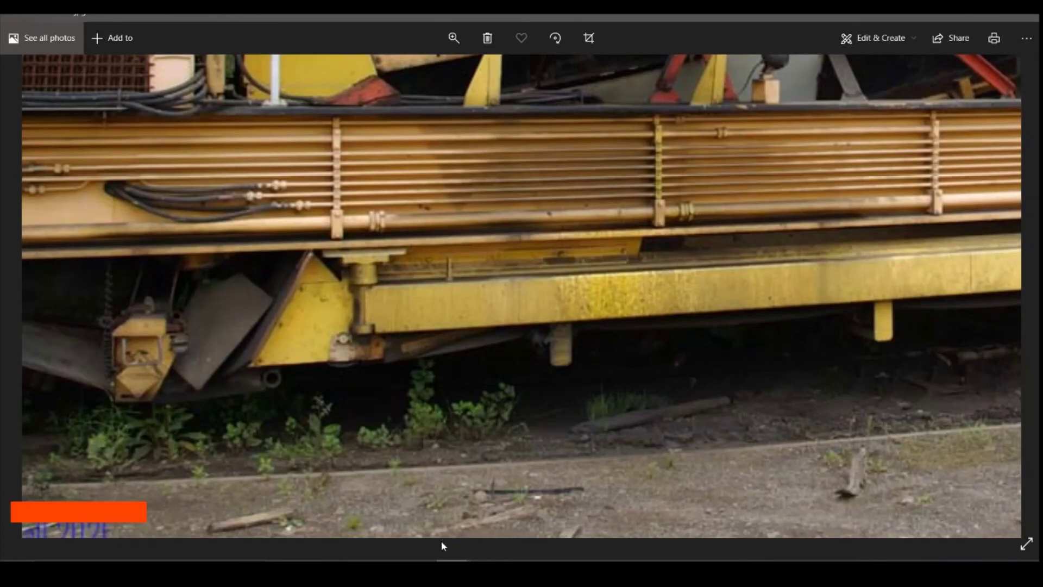
{"action": "left_click", "coordinate": [503, 557]}
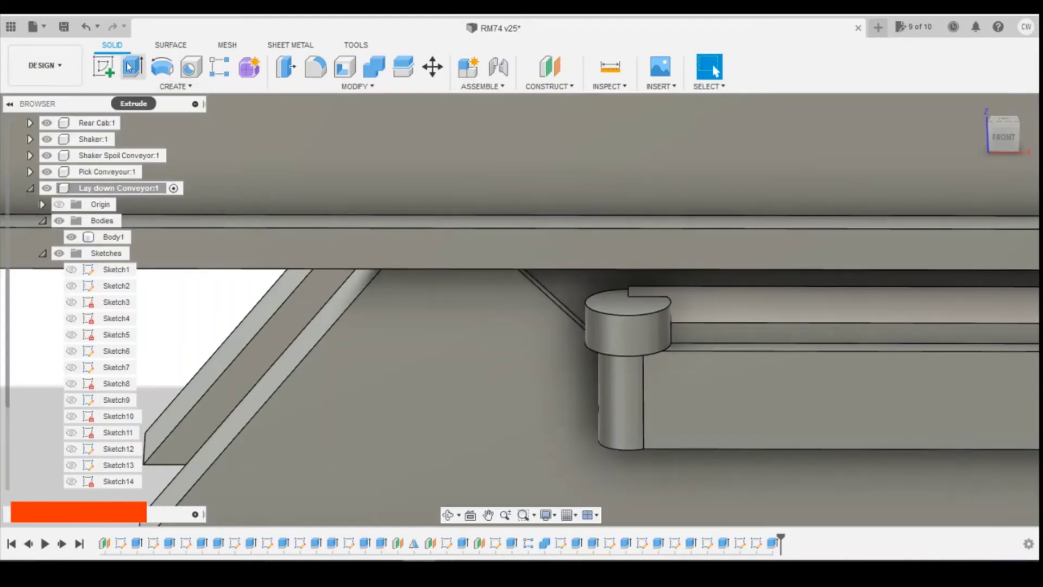
{"action": "left_click", "coordinate": [103, 66]}
{"action": "left_click", "coordinate": [627, 304]}
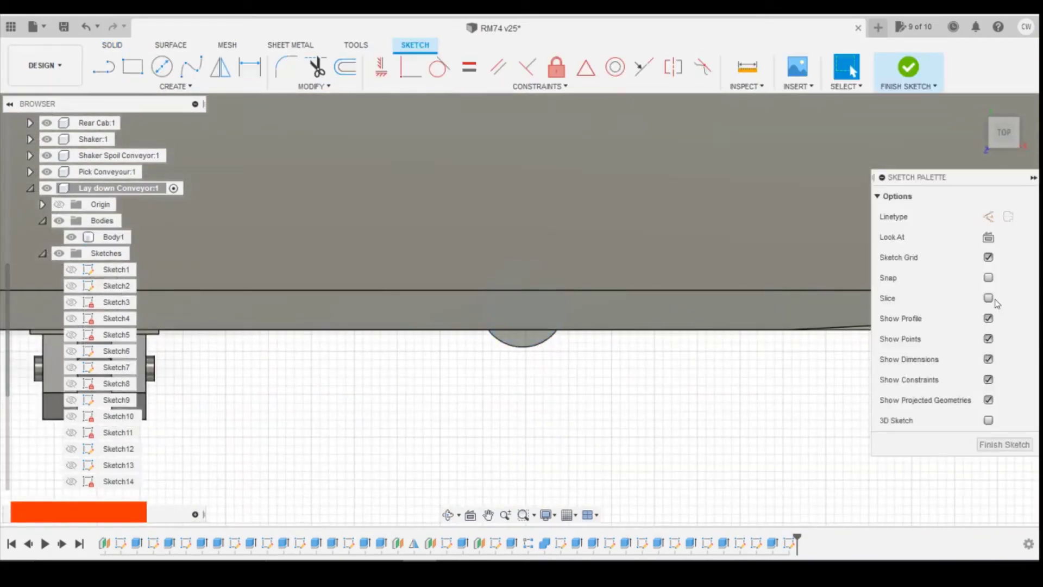
{"action": "left_click", "coordinate": [989, 298]}
Sketch a 1.9 by 1 mm center rectangle on the collar's centre, checking the mounting plate's proportions in the reference photo
{"action": "left_click", "coordinate": [162, 86]}
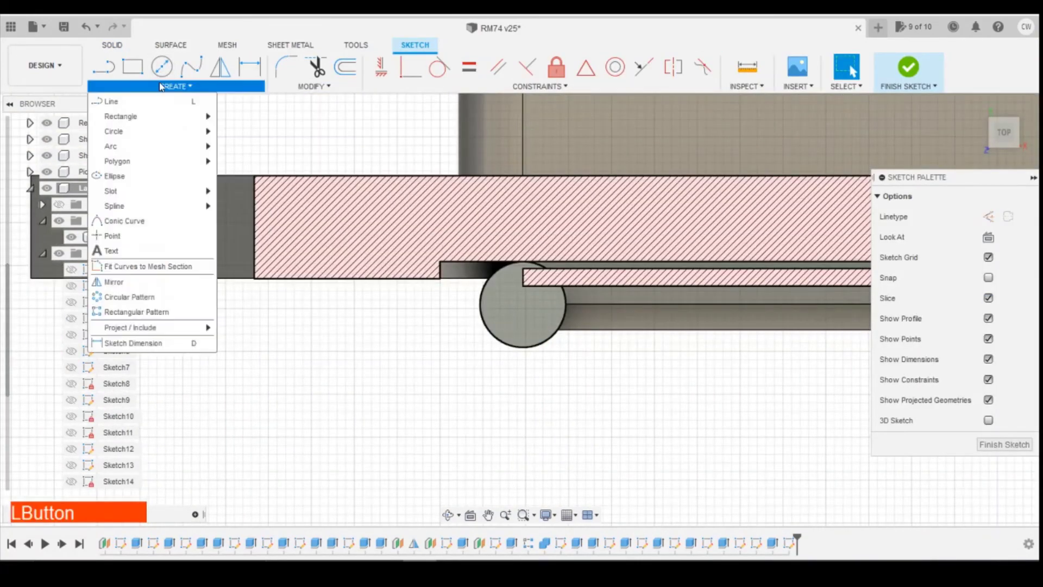
{"action": "mouse_move", "coordinate": [201, 118]}
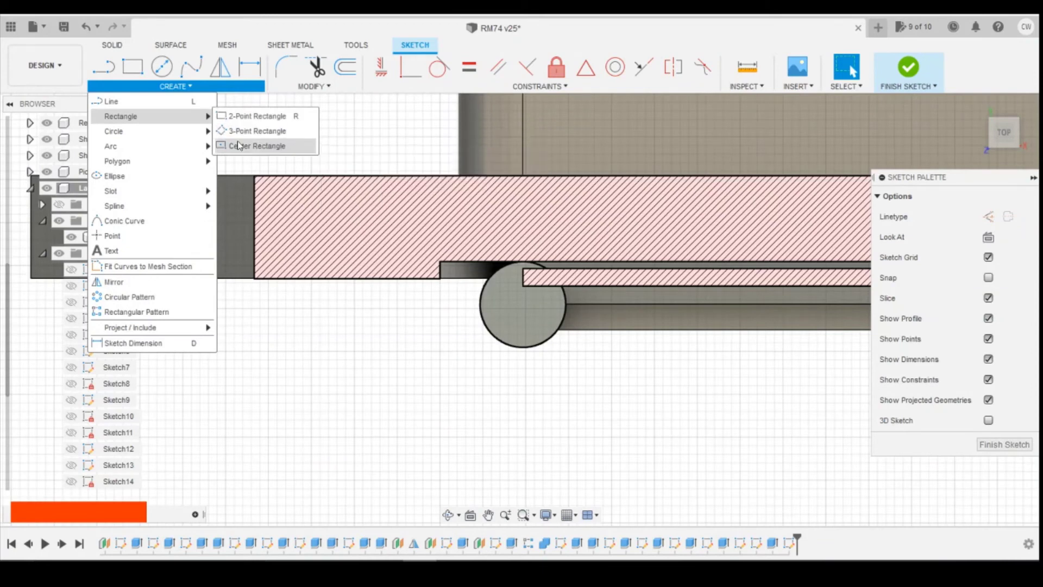
{"action": "left_click", "coordinate": [242, 144]}
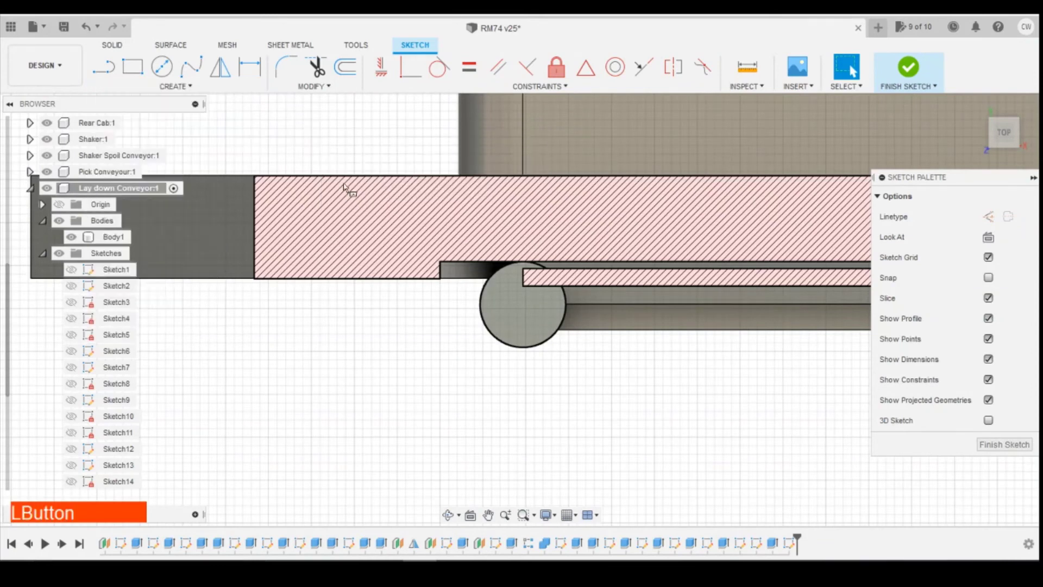
{"action": "left_click", "coordinate": [526, 304]}
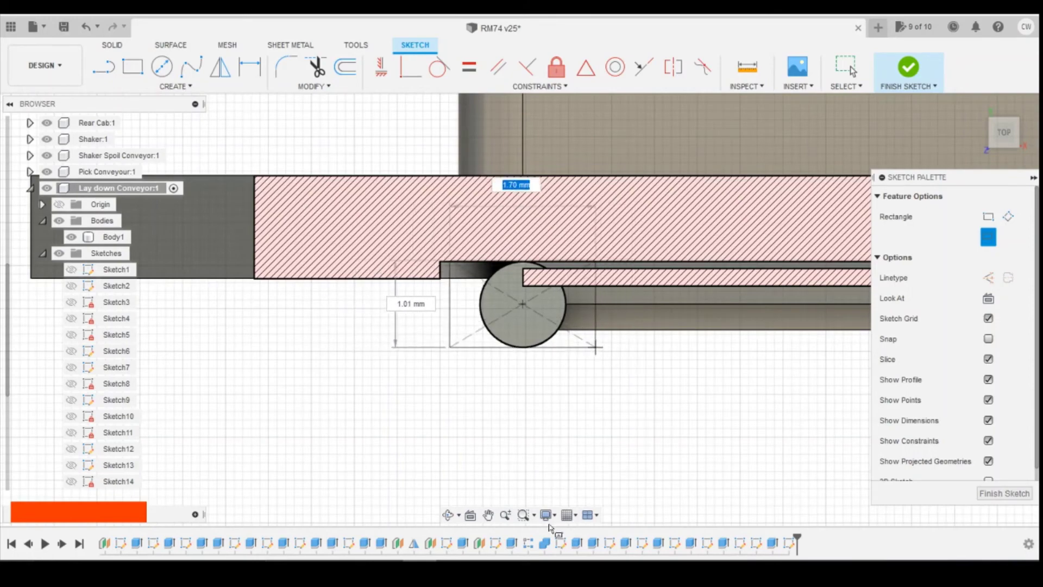
{"action": "left_click", "coordinate": [454, 570]}
{"action": "left_click", "coordinate": [550, 497]}
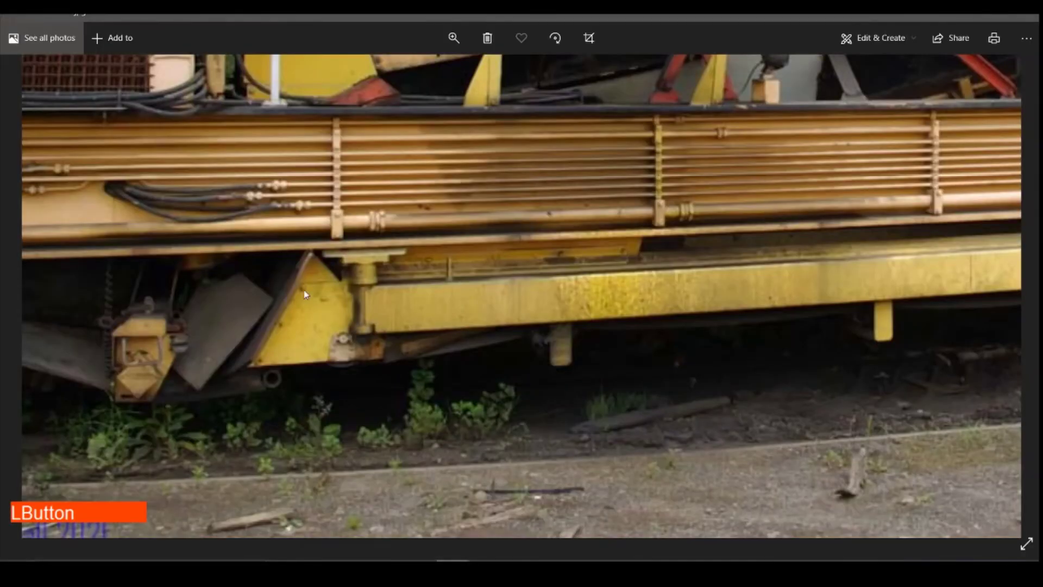
{"action": "left_click", "coordinate": [486, 571]}
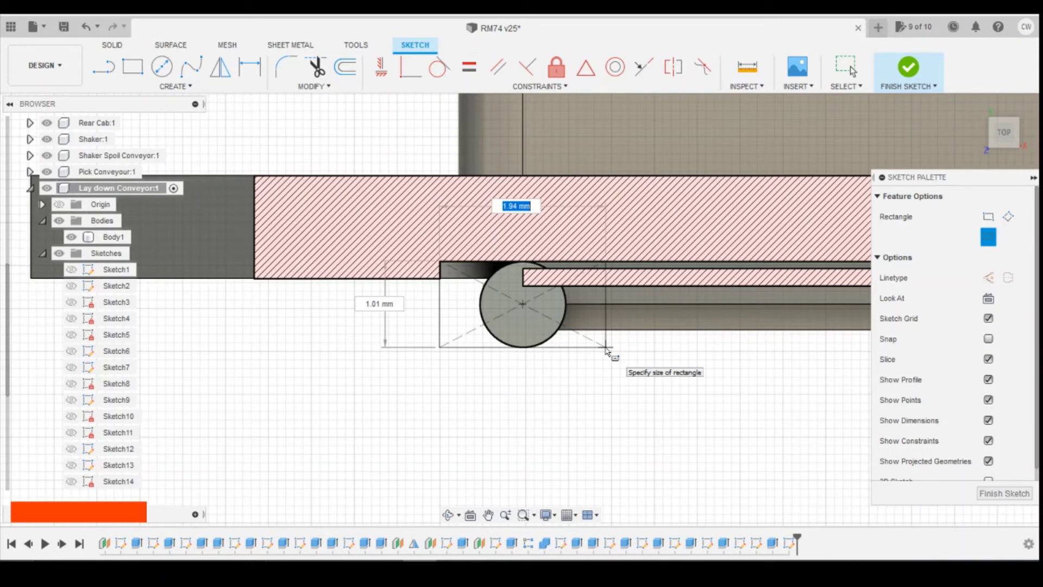
{"action": "type", "text": "1.9"}
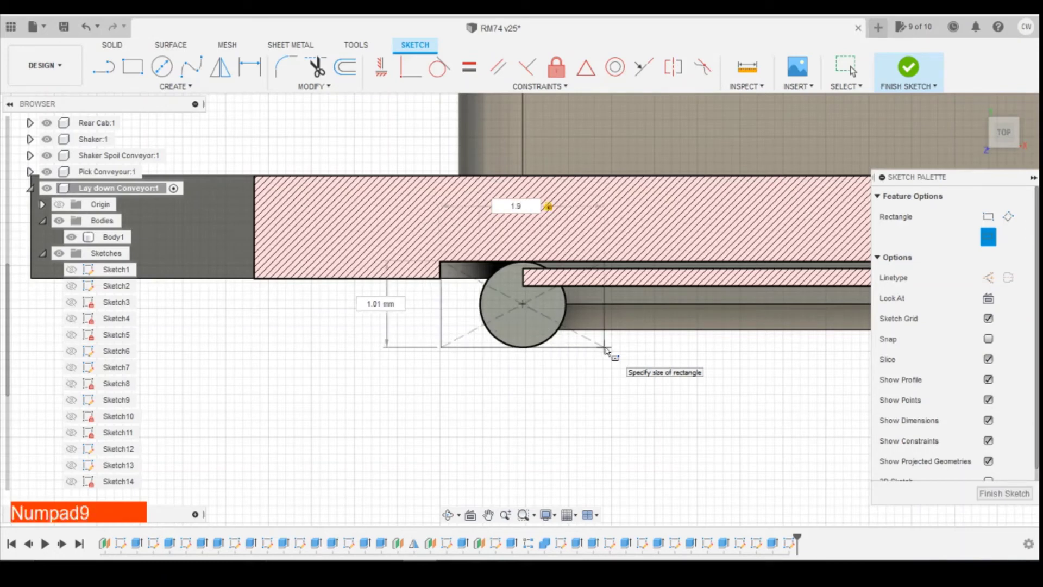
{"action": "type", "text": "1"}
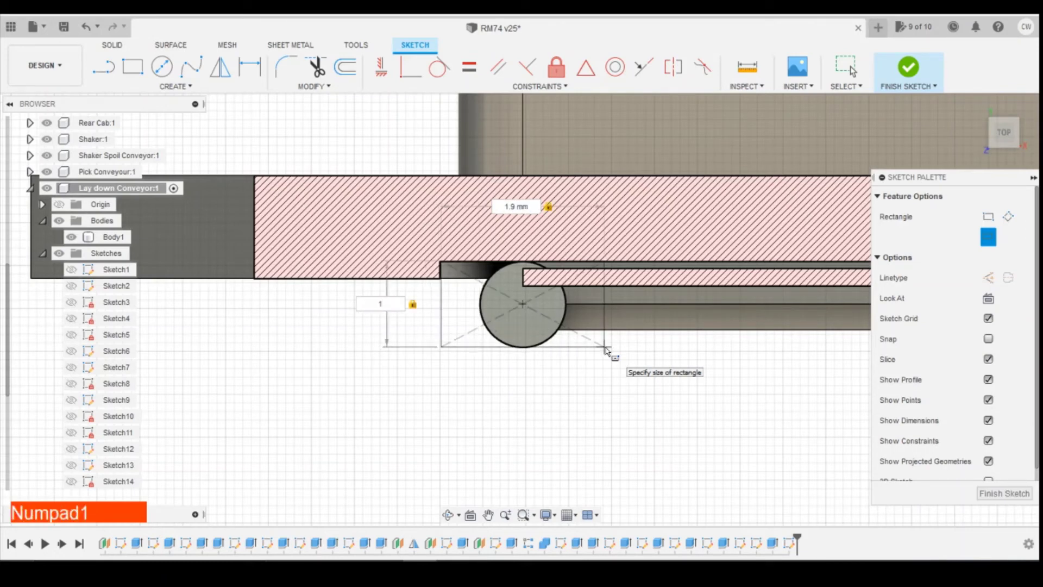
{"action": "key", "text": "Return"}
{"action": "key", "text": "Return"}
Extrude all the rectangle's regions, including the circle, 0.4 mm upward, joined to the body as a mounting plate
{"action": "scroll", "coordinate": [502, 337], "scroll_direction": "up", "scroll_amount": 3}
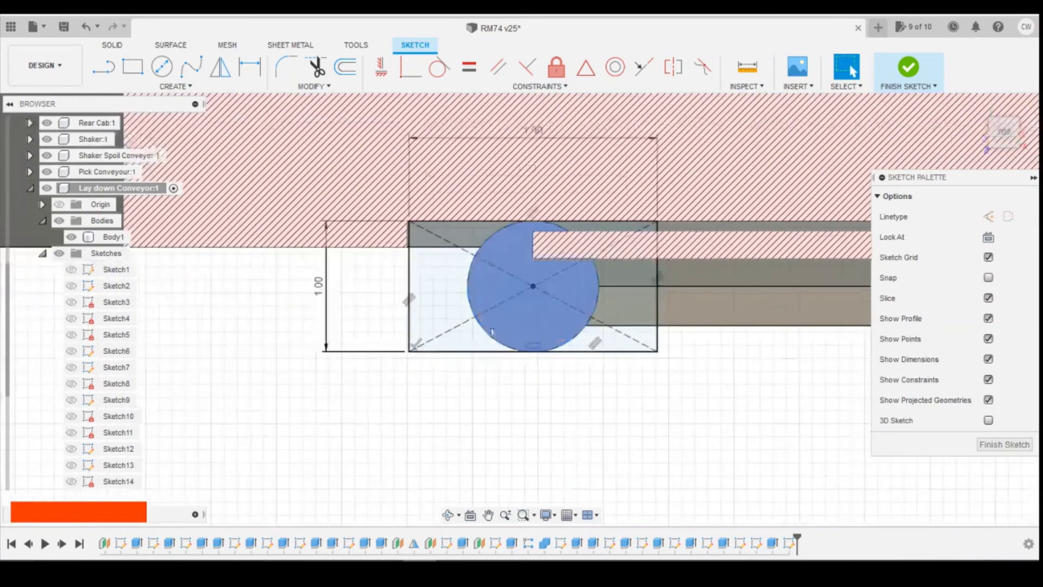
{"action": "left_click", "coordinate": [564, 315], "text": "shift"}
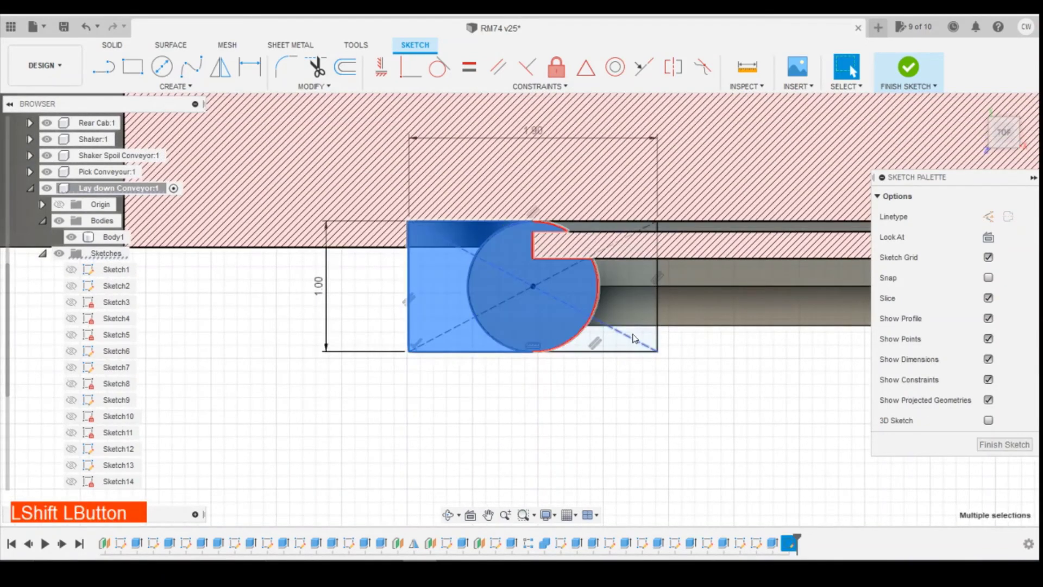
{"action": "left_click", "coordinate": [631, 293], "text": "shift"}
{"action": "right_click", "coordinate": [615, 300]}
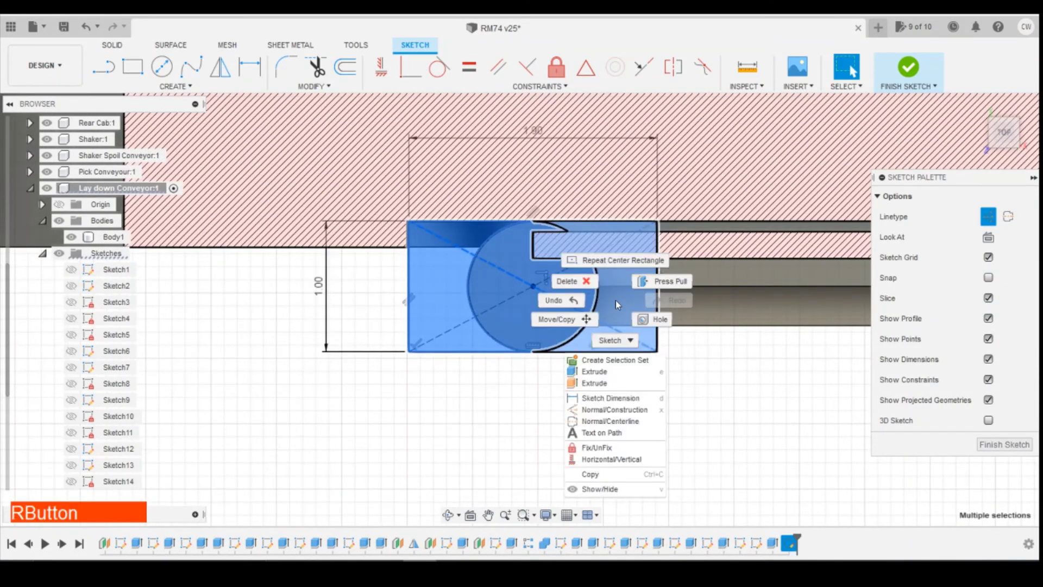
{"action": "left_click", "coordinate": [621, 373]}
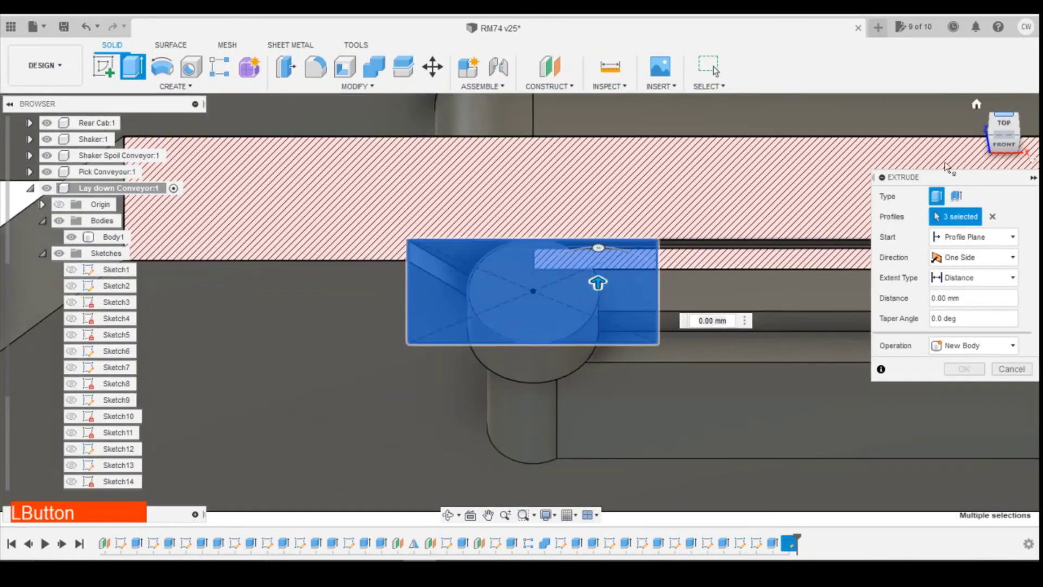
{"action": "left_click_drag", "start_coordinate": [597, 286], "coordinate": [597, 249]}
{"action": "left_click", "coordinate": [992, 349]}
{"action": "left_click", "coordinate": [970, 367]}
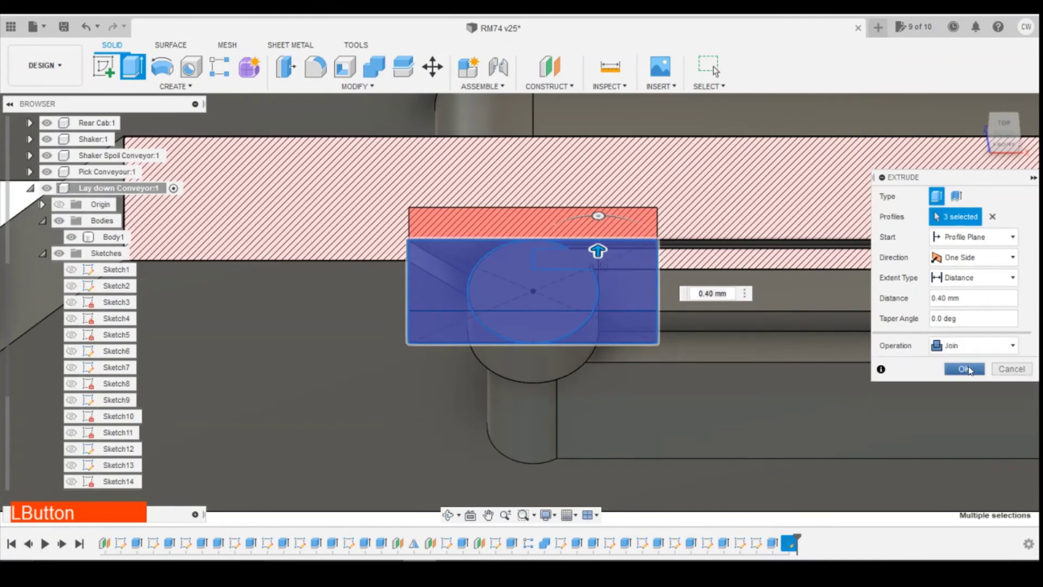
{"action": "left_click", "coordinate": [970, 370]}
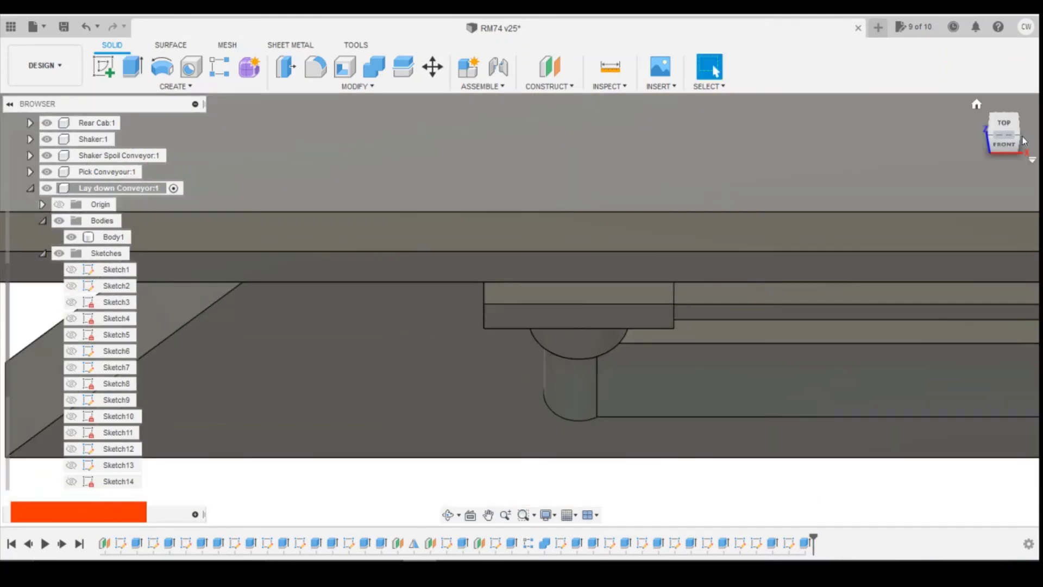
Set the mounting plate's extrusion distance to 0.3 mm and compare the pivot with the reference photo
{"action": "left_click", "coordinate": [1009, 146]}
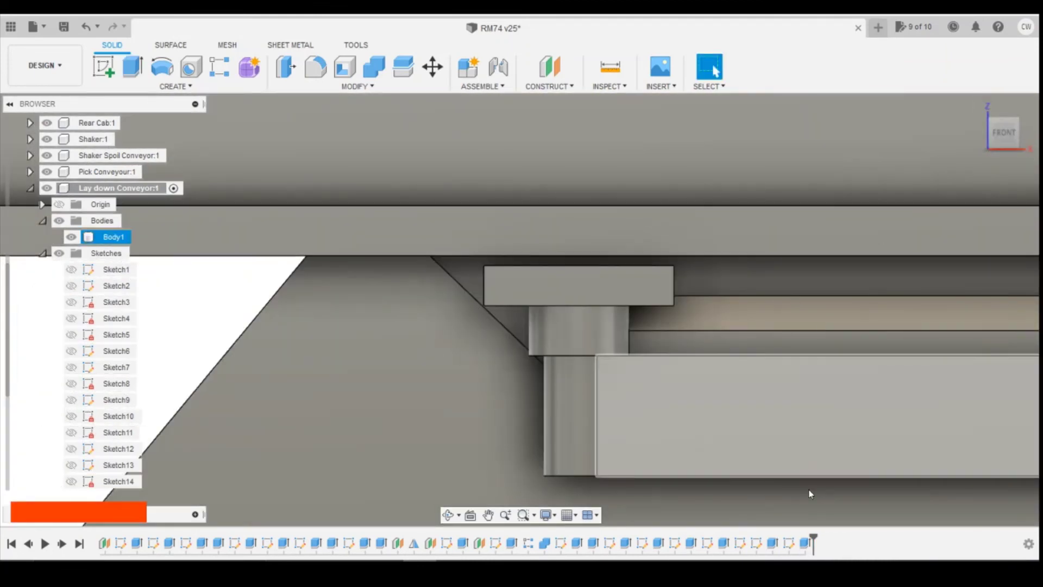
{"action": "right_click", "coordinate": [803, 541]}
{"action": "left_click", "coordinate": [866, 408]}
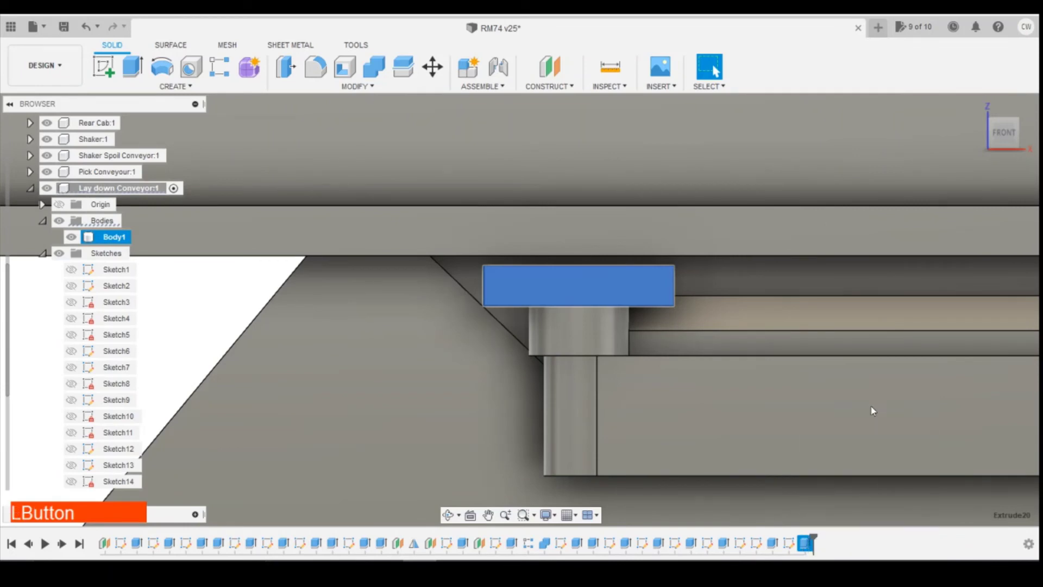
{"action": "type", "text": "0.3"}
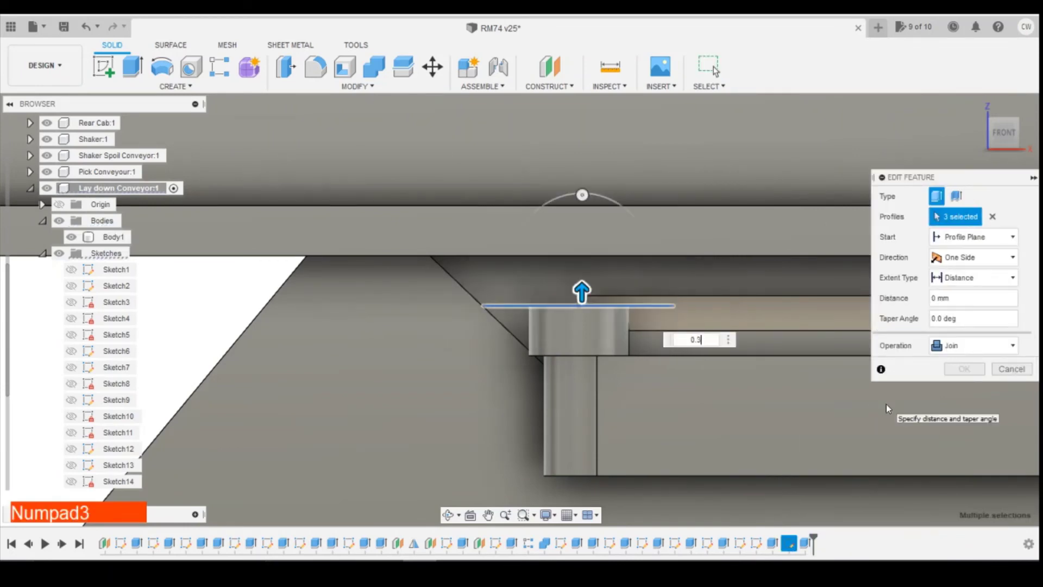
{"action": "key", "text": "KP_Enter"}
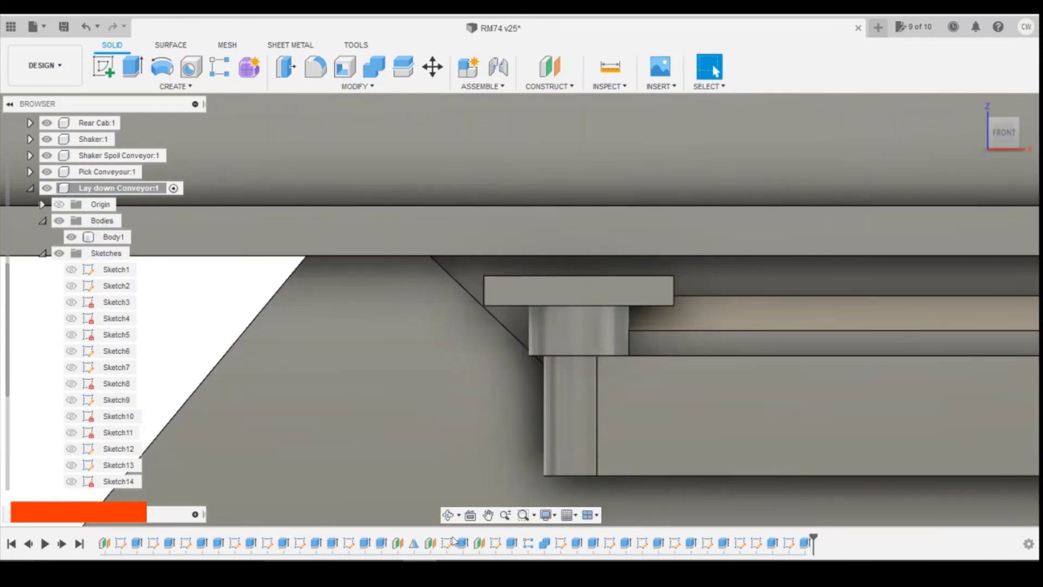
{"action": "left_click", "coordinate": [518, 503]}
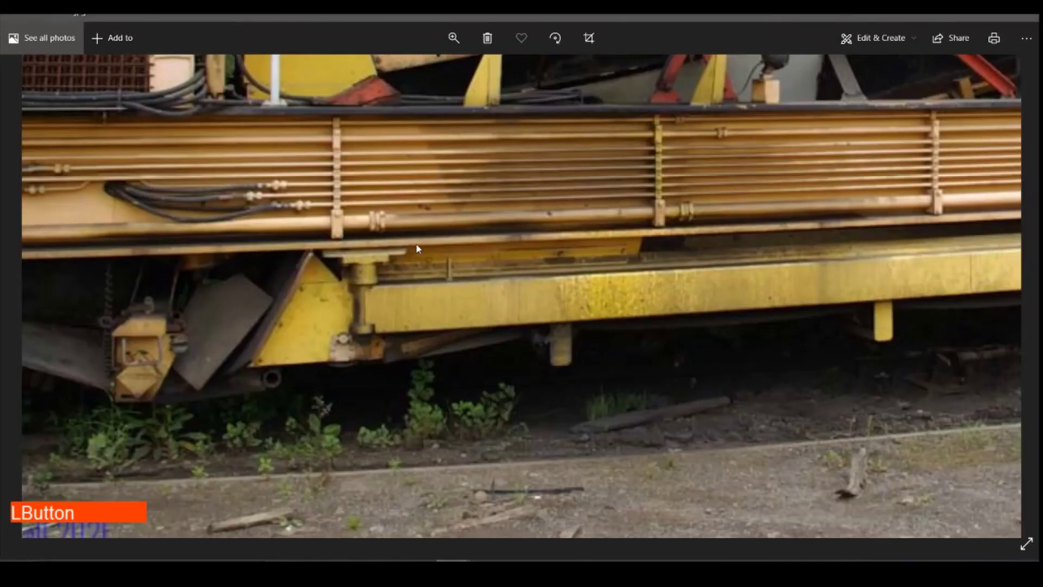
{"action": "left_click", "coordinate": [964, 11]}
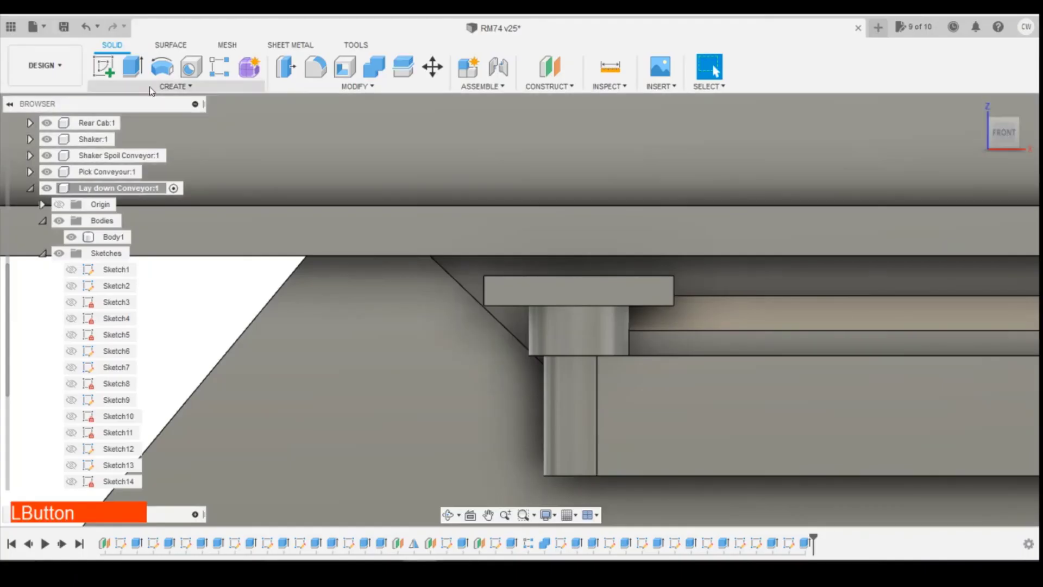
Start a sketch on the mounting plate's top face and turn on the slice view
{"action": "left_click", "coordinate": [103, 68]}
{"action": "left_click_drag", "start_coordinate": [1013, 132], "coordinate": [1011, 128]}
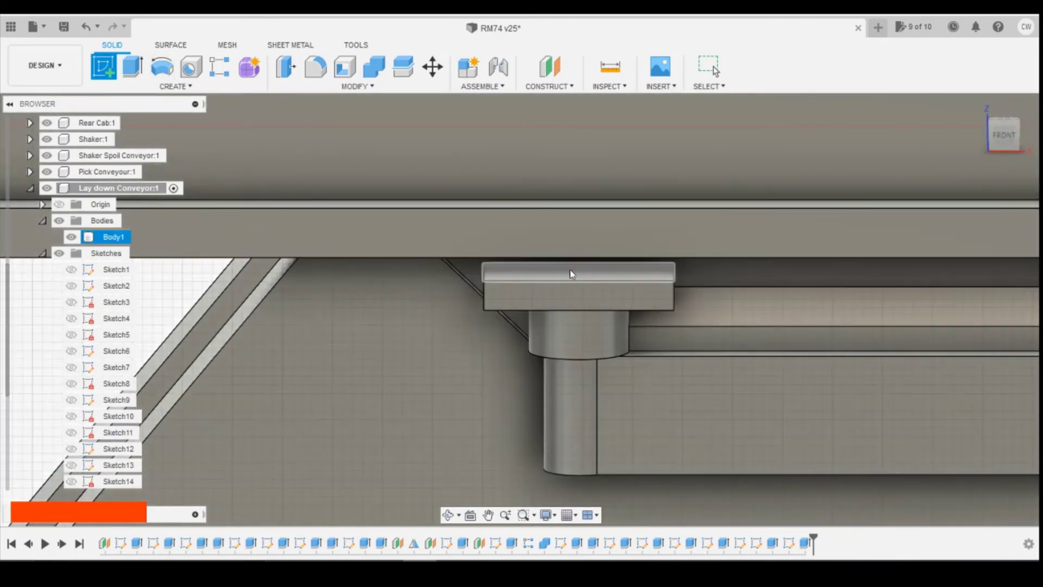
{"action": "left_click", "coordinate": [570, 270]}
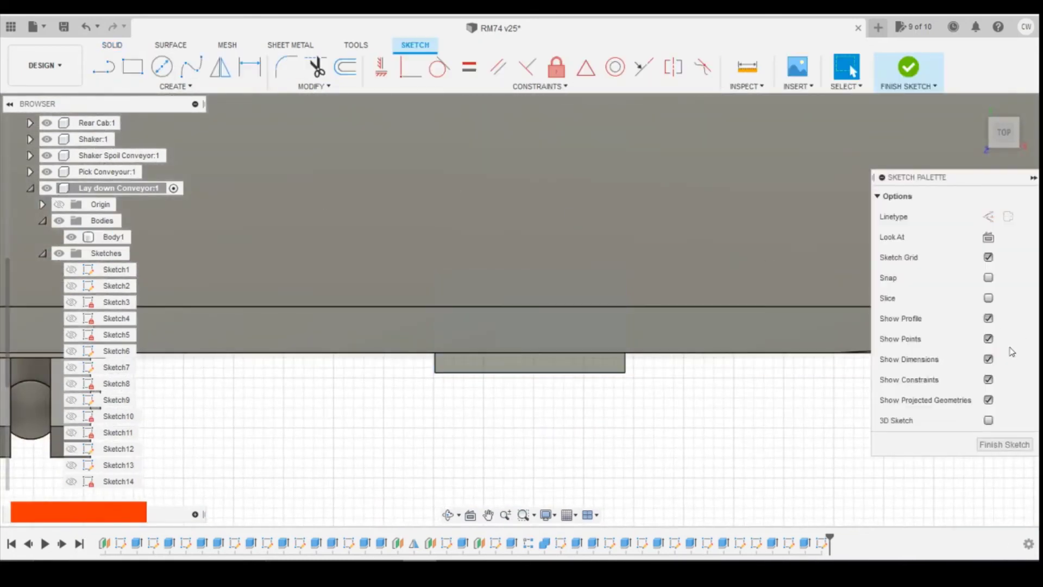
{"action": "left_click", "coordinate": [988, 299]}
Sketch a 3 by 1 mm center rectangle on the centre of the mounting plate's top face
{"action": "left_click", "coordinate": [133, 75]}
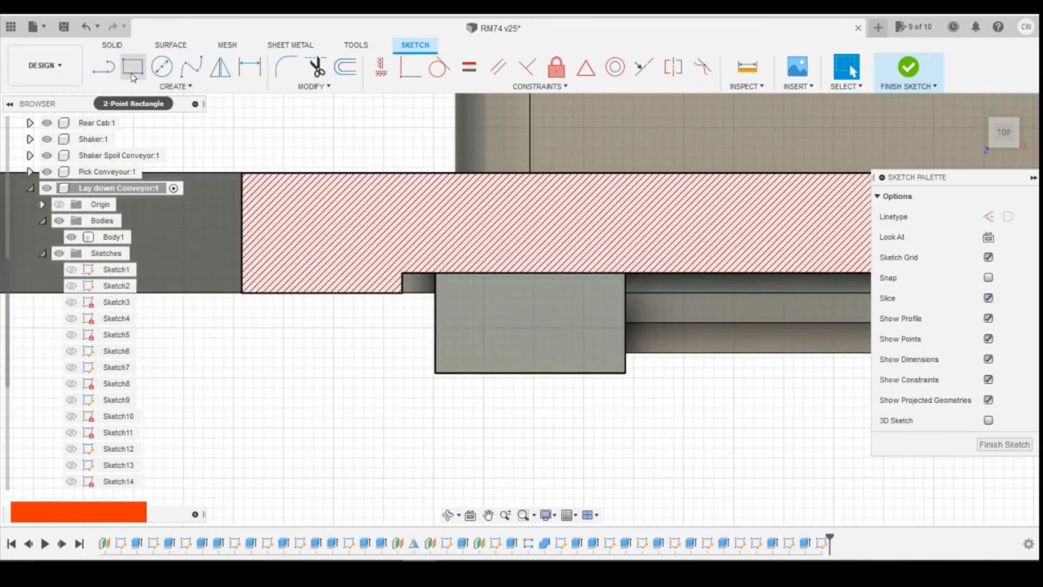
{"action": "left_click", "coordinate": [173, 86]}
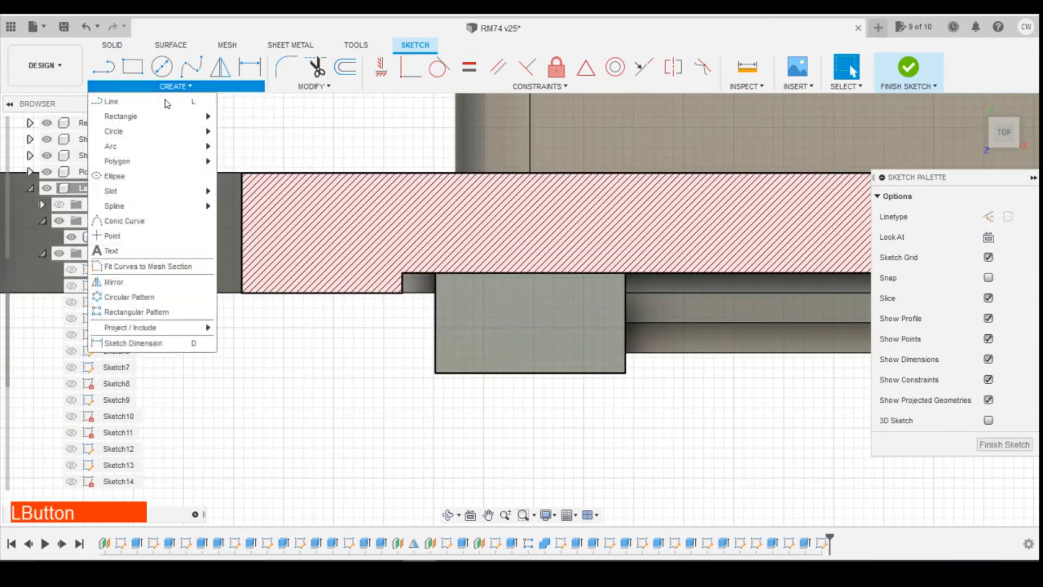
{"action": "mouse_move", "coordinate": [206, 116]}
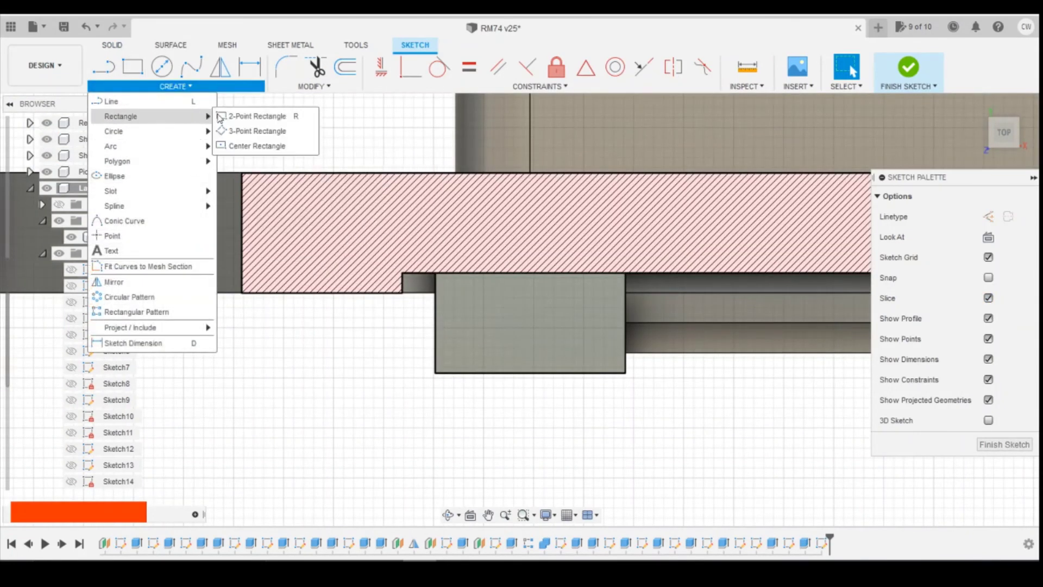
{"action": "left_click", "coordinate": [257, 146]}
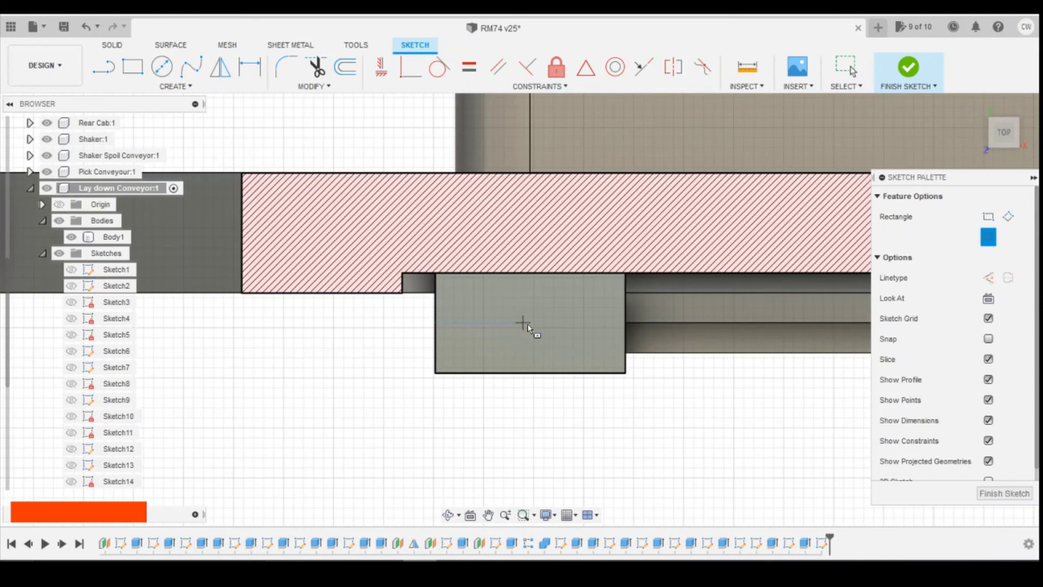
{"action": "left_click", "coordinate": [530, 323]}
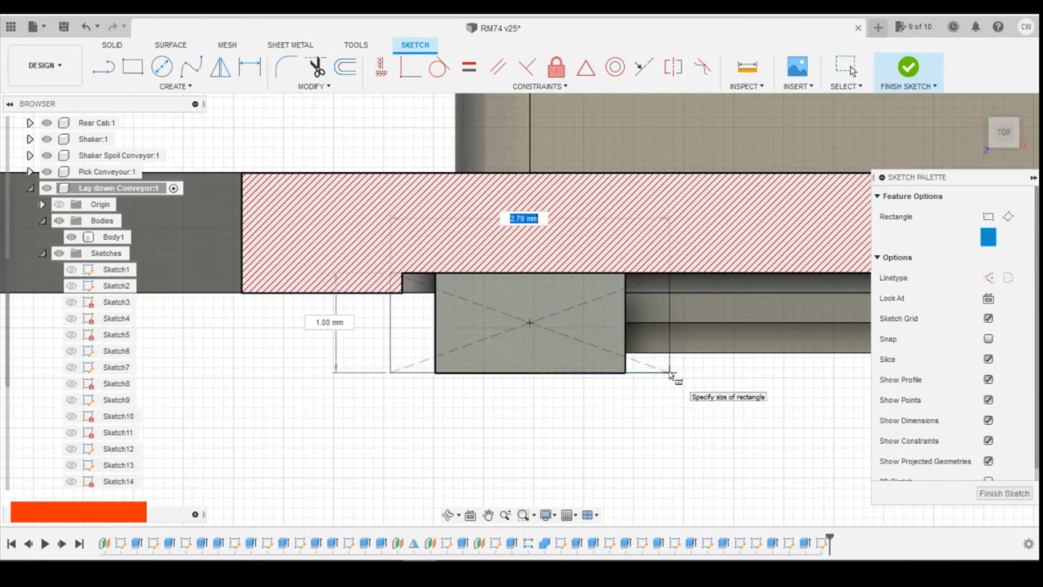
{"action": "key", "text": "Tab"}
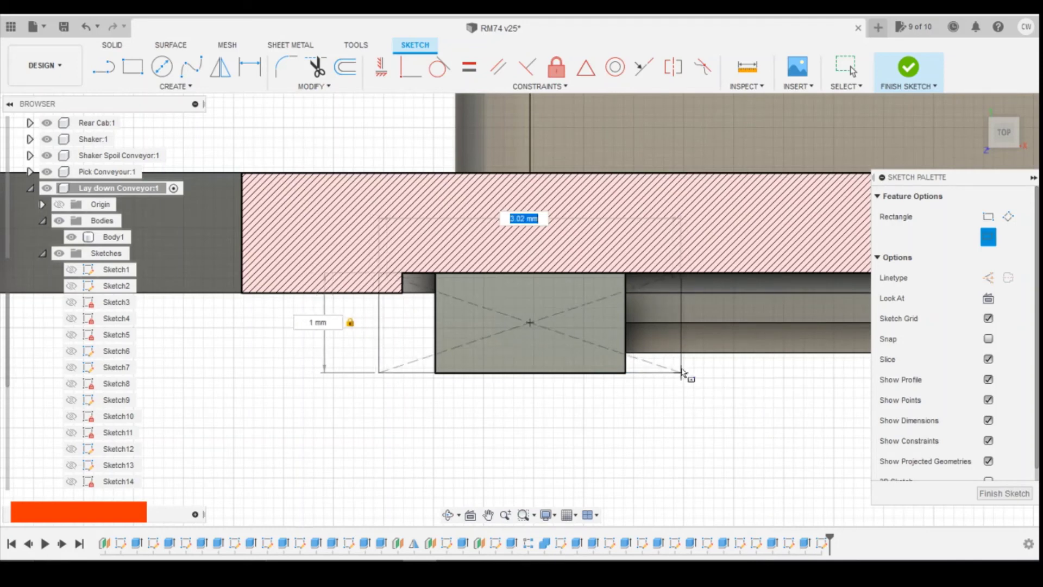
{"action": "type", "text": "3"}
{"action": "key", "text": "Return"}
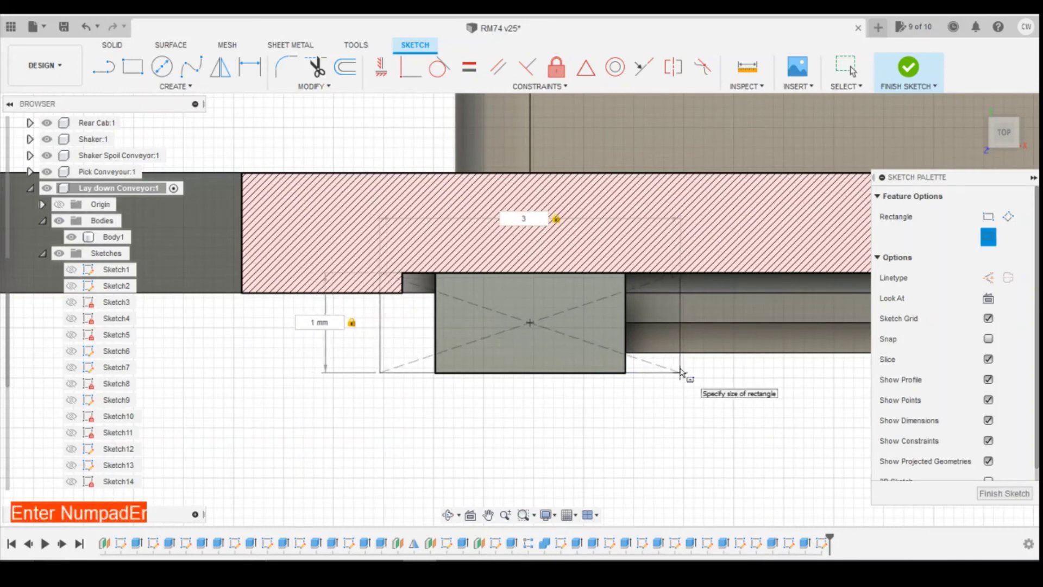
Extrude all three regions of the rectangle 0.2 mm upward, joined to the body as a wider top plate
{"action": "left_click", "coordinate": [656, 342], "text": "shift"}
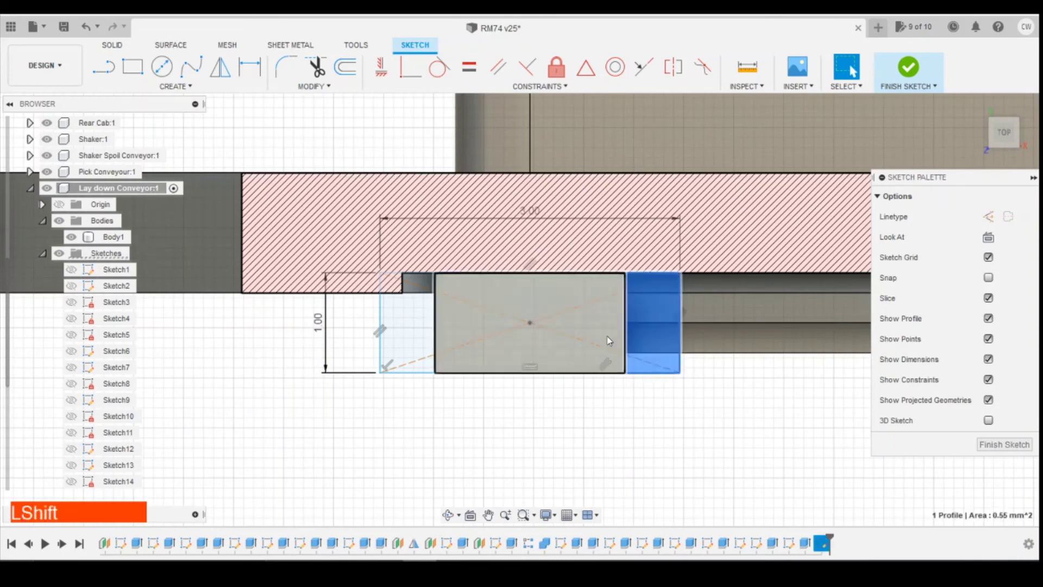
{"action": "left_click", "coordinate": [610, 340], "text": "shift"}
{"action": "right_click", "coordinate": [416, 333]}
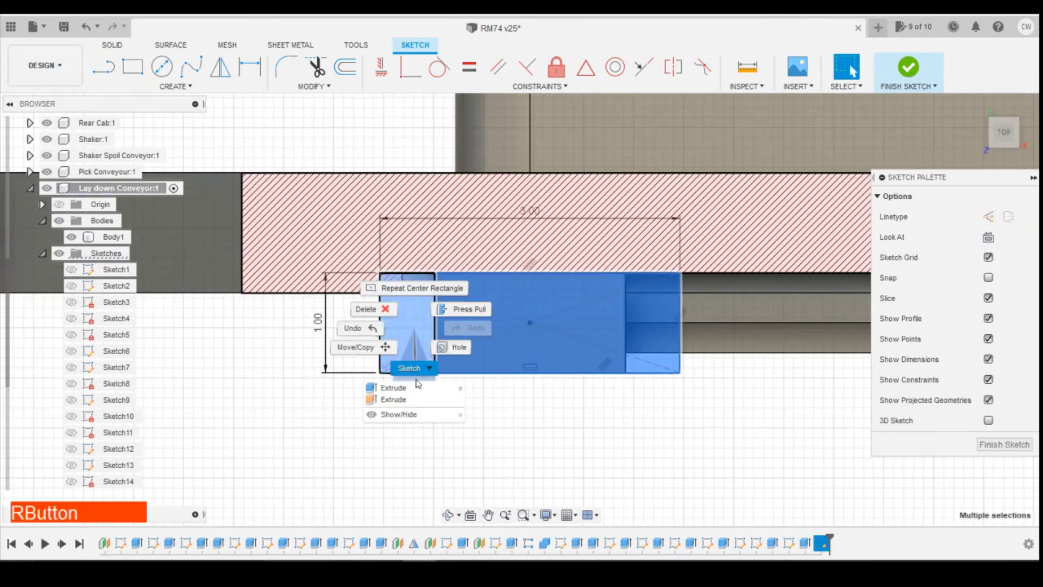
{"action": "left_click", "coordinate": [414, 387]}
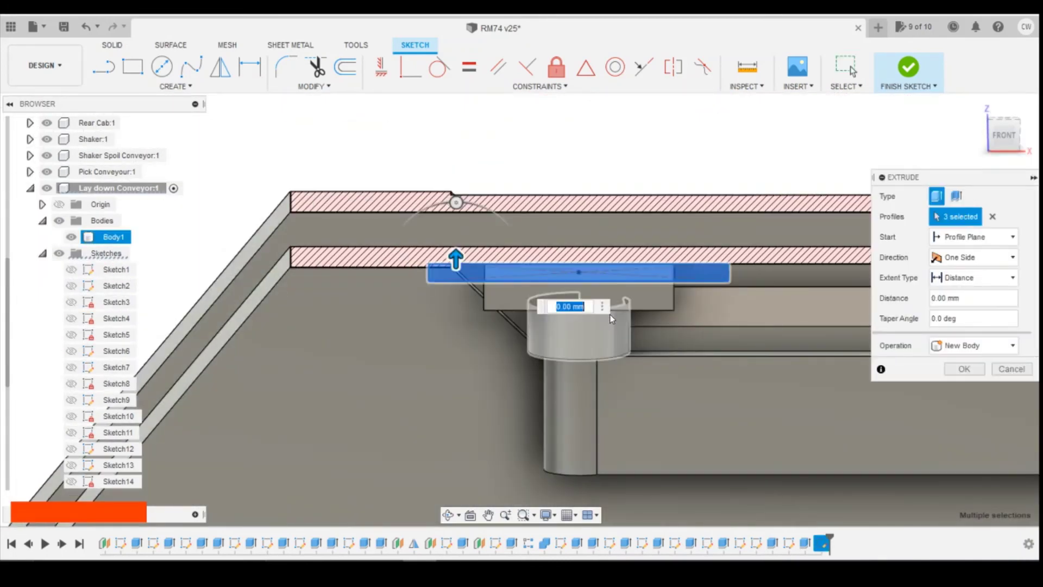
{"action": "type", "text": "0.2"}
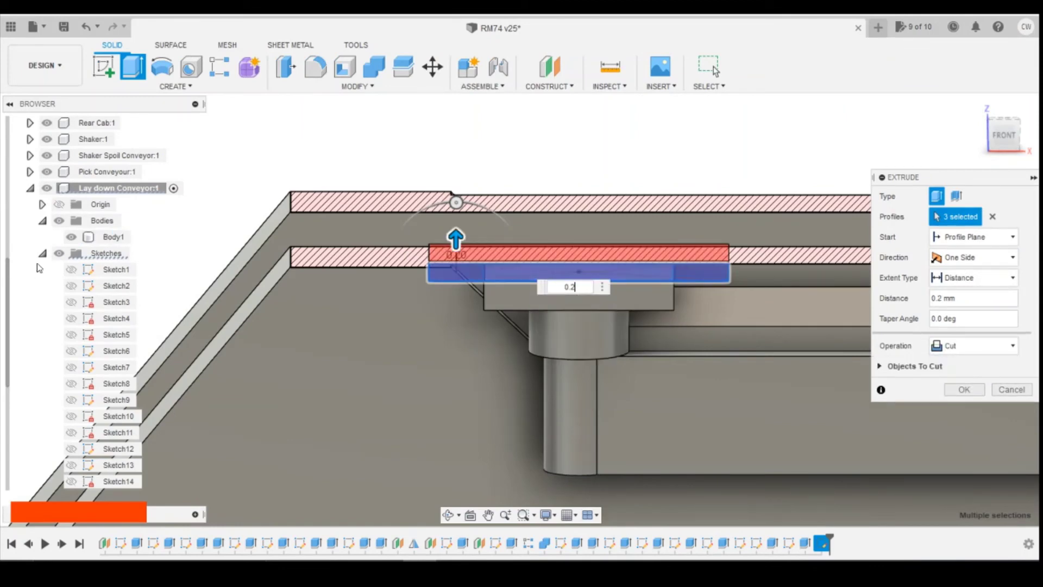
{"action": "left_click", "coordinate": [974, 345]}
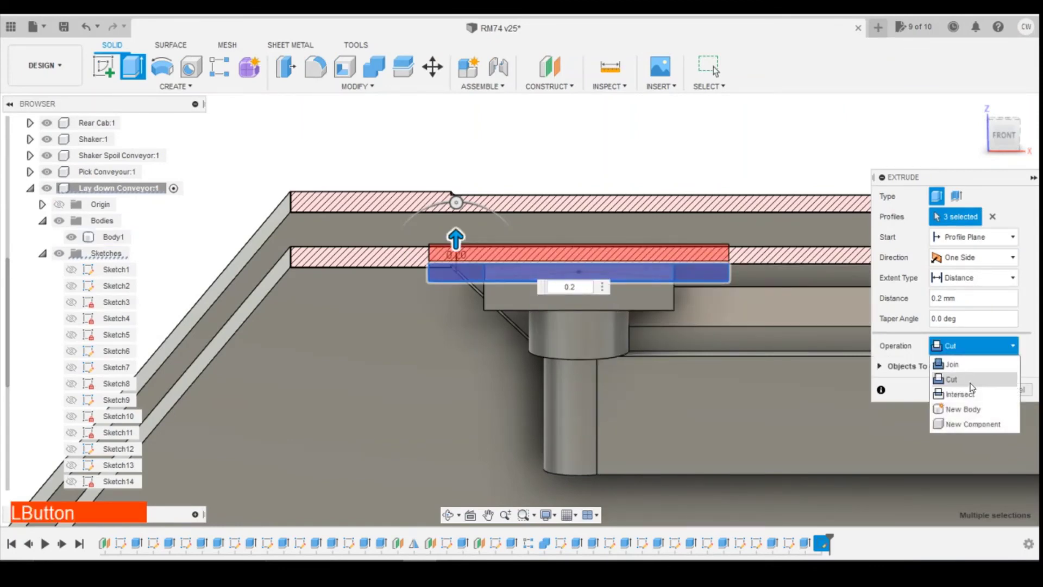
{"action": "left_click", "coordinate": [962, 361]}
{"action": "left_click", "coordinate": [964, 369]}
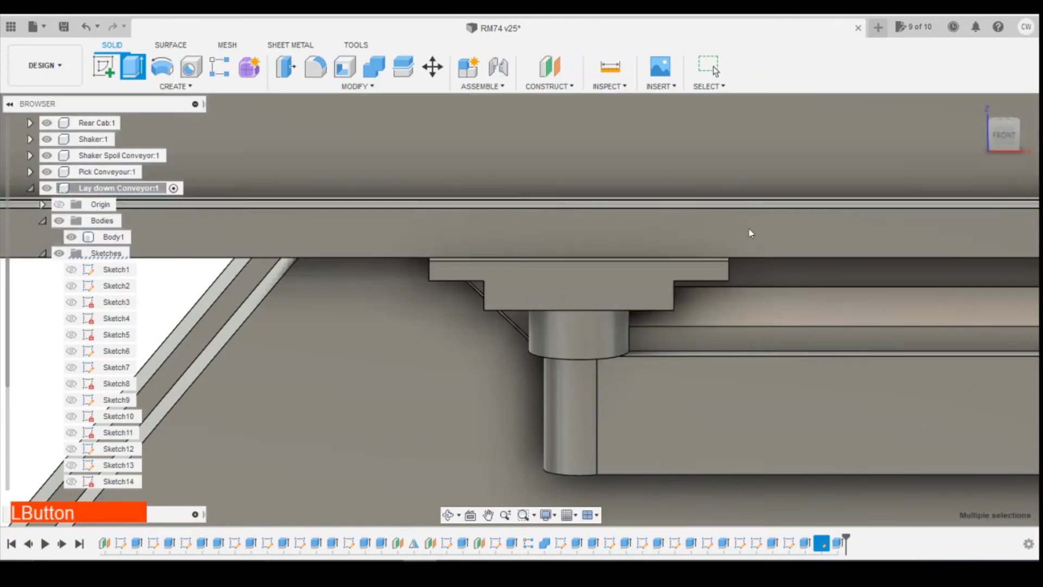
Inspect how the stepped plate meets the machine frame, hiding and showing Body1 of the lay down conveyor
{"action": "left_click", "coordinate": [1004, 135]}
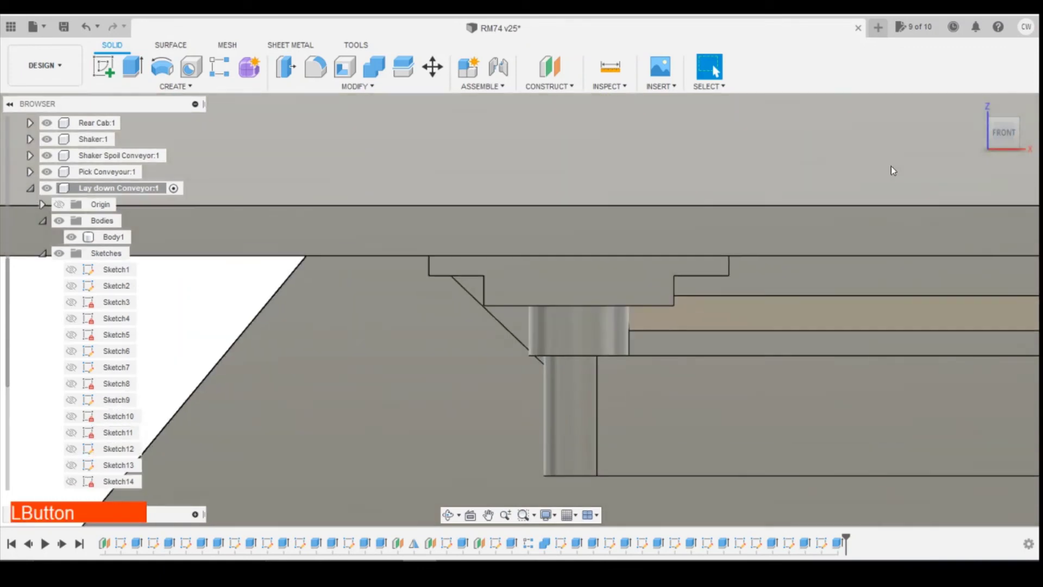
{"action": "mouse_move", "coordinate": [1003, 134]}
{"action": "left_mouse_down"}
{"action": "mouse_move", "coordinate": [976, 142]}
{"action": "mouse_move", "coordinate": [982, 152]}
{"action": "mouse_move", "coordinate": [974, 143]}
{"action": "left_mouse_up"}
{"action": "left_click", "coordinate": [549, 257]}
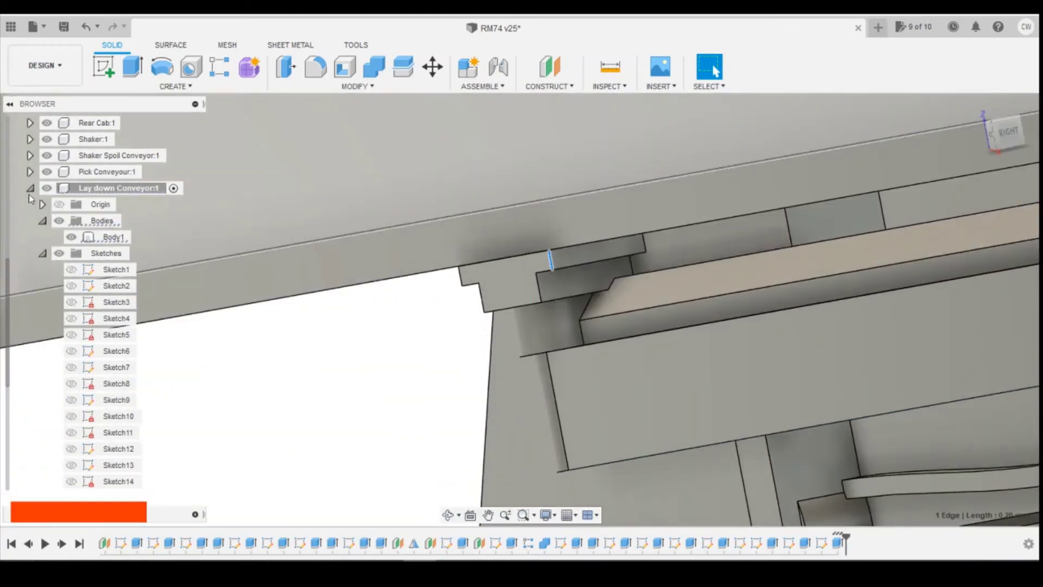
{"action": "left_click", "coordinate": [70, 241]}
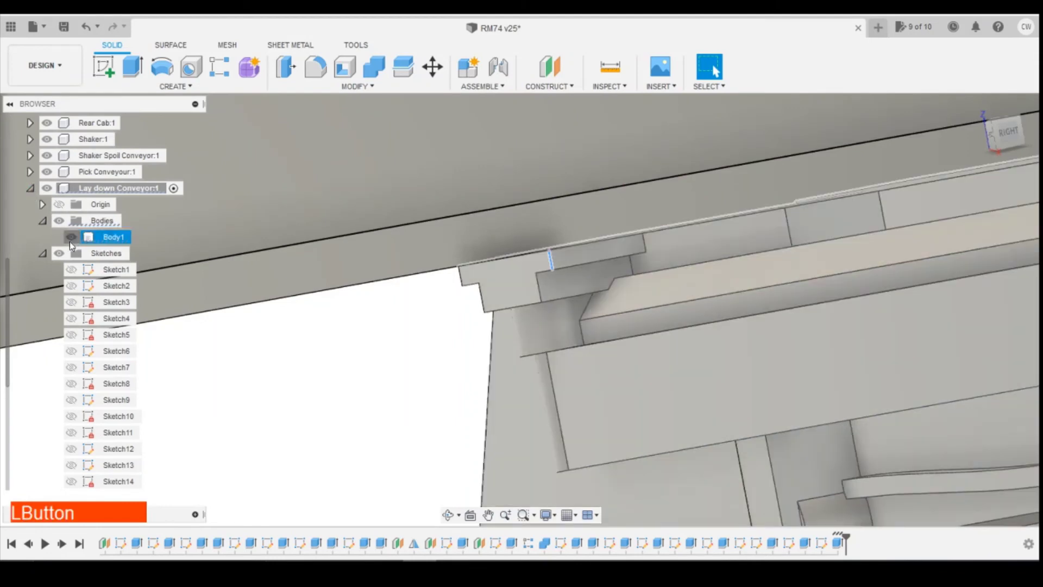
{"action": "left_click", "coordinate": [70, 241]}
{"action": "left_click", "coordinate": [70, 241]}
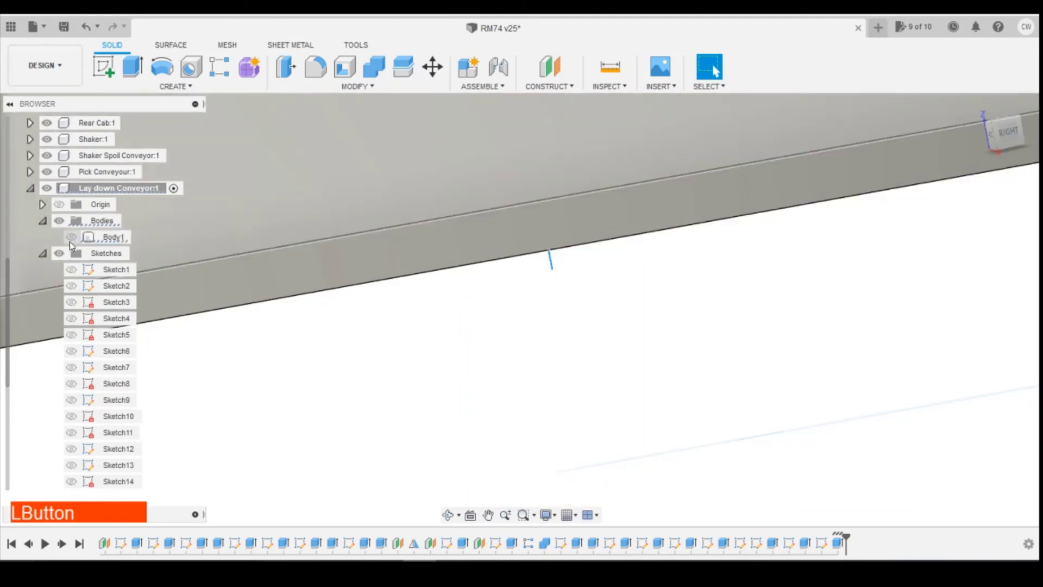
{"action": "left_click", "coordinate": [70, 241]}
{"action": "scroll", "coordinate": [737, 159], "scroll_direction": "down", "scroll_amount": 5}
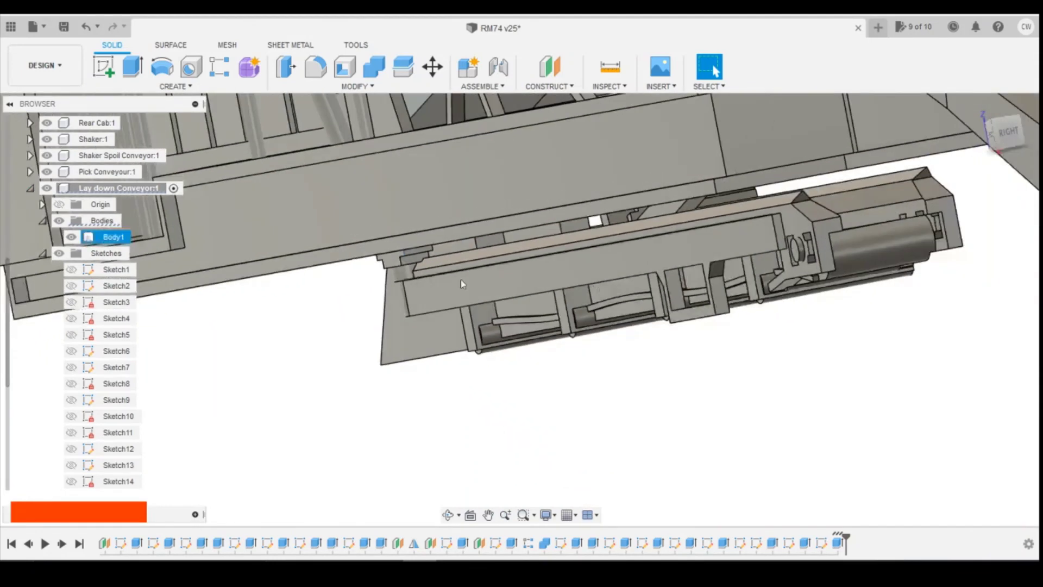
Compare the finished pivot and its plates under the frame with the reference photo
{"action": "left_click", "coordinate": [1002, 138]}
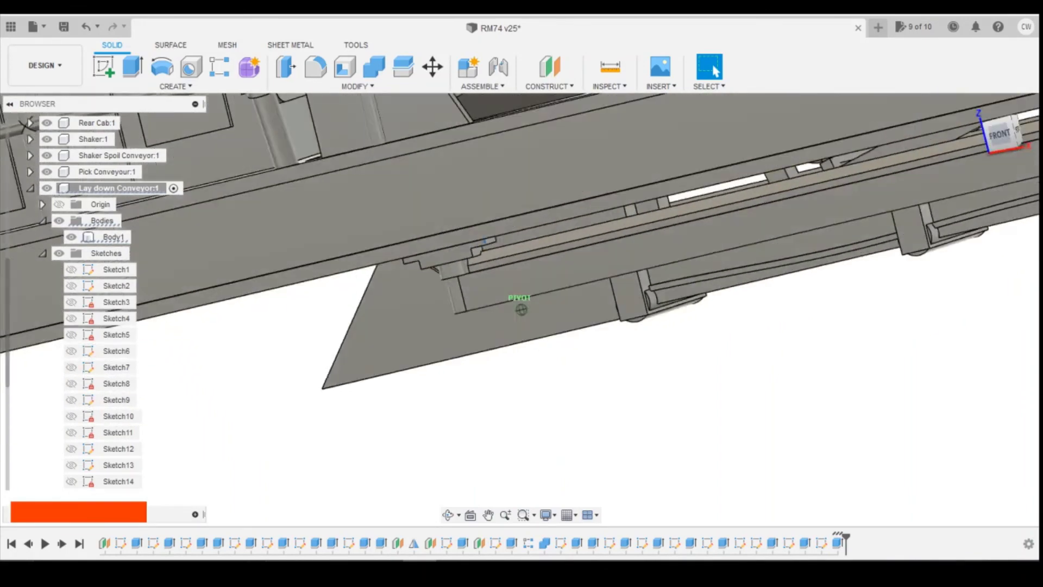
{"action": "left_click", "coordinate": [454, 569]}
{"action": "left_click", "coordinate": [528, 495]}
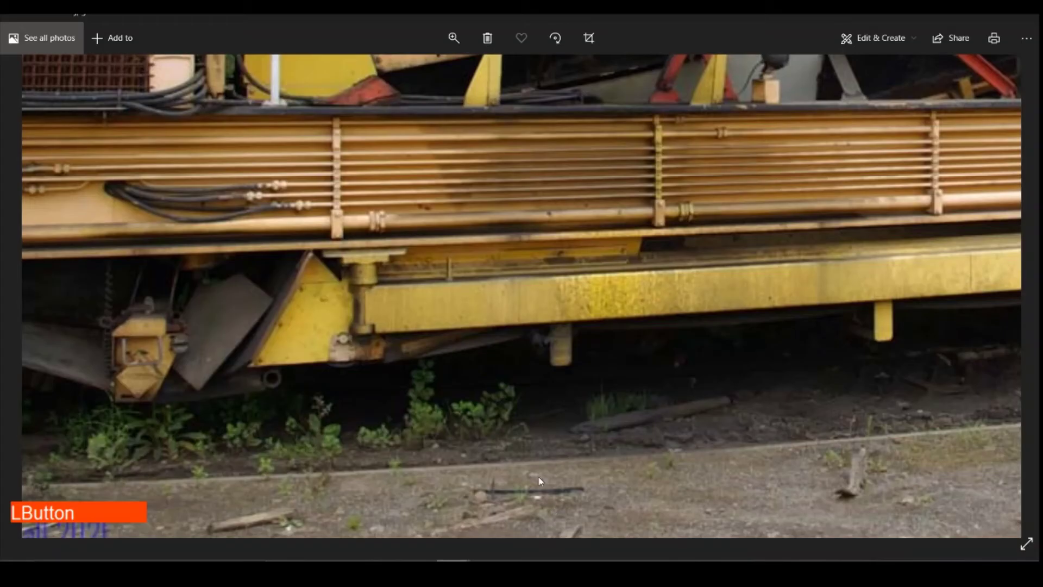
{"action": "left_click", "coordinate": [423, 570]}
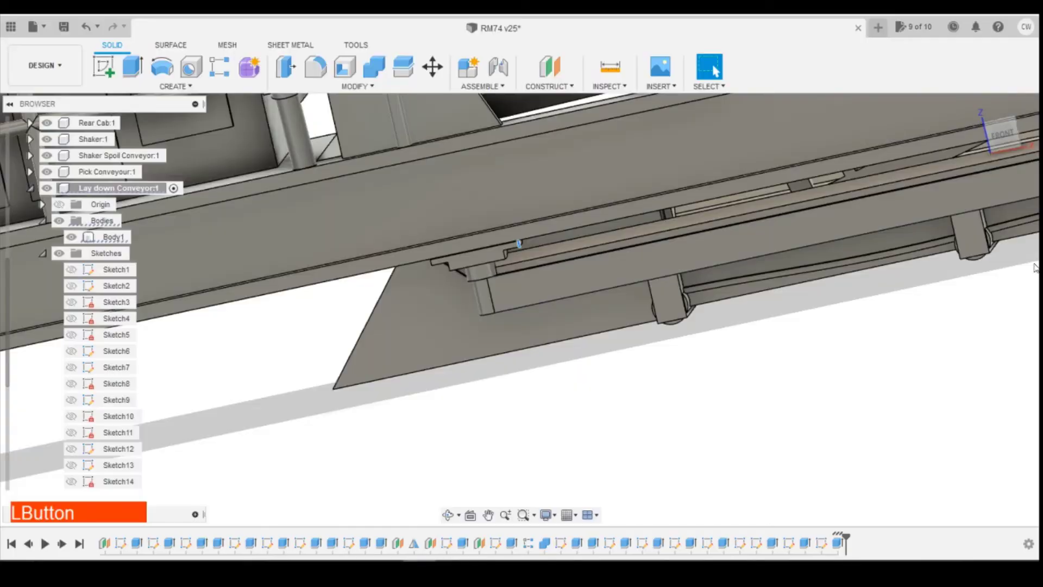
{"action": "left_click", "coordinate": [1003, 134]}
{"action": "scroll", "coordinate": [569, 290], "scroll_direction": "down", "scroll_amount": 2}
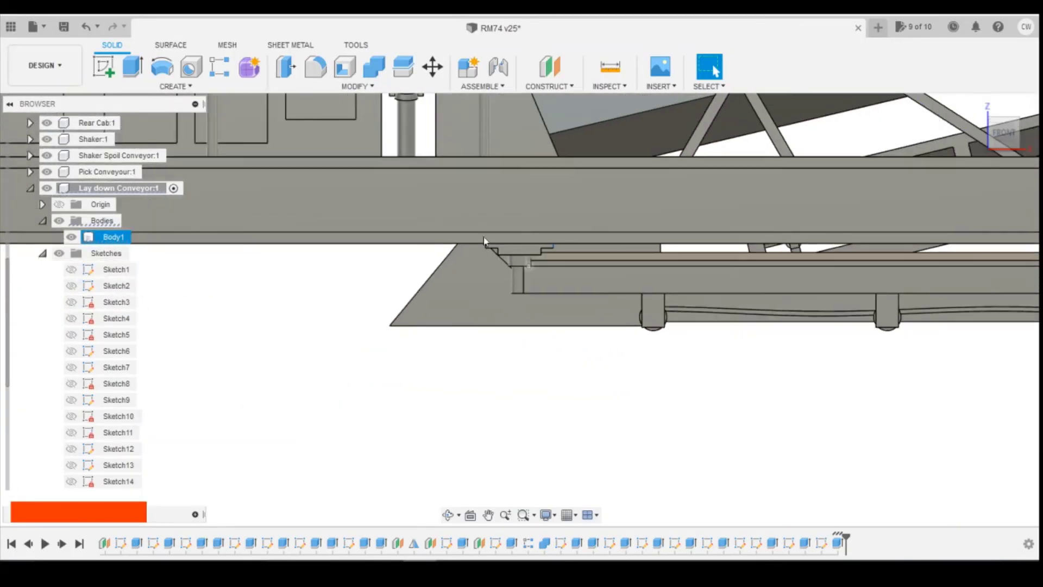
{"action": "mouse_move", "coordinate": [1012, 130]}
{"action": "left_mouse_down"}
{"action": "mouse_move", "coordinate": [1026, 136]}
{"action": "mouse_move", "coordinate": [1012, 133]}
{"action": "left_mouse_up"}
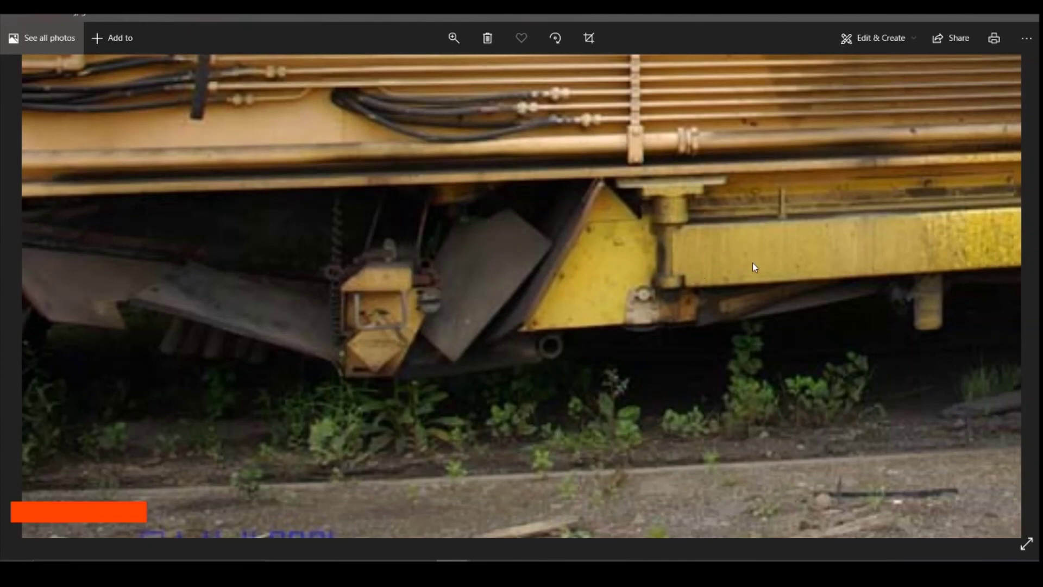
Zoom the reference photo out to the whole machine and browse the other photos for the conveyor's side rail details
{"action": "left_click", "coordinate": [454, 38]}
{"action": "left_click", "coordinate": [506, 79]}
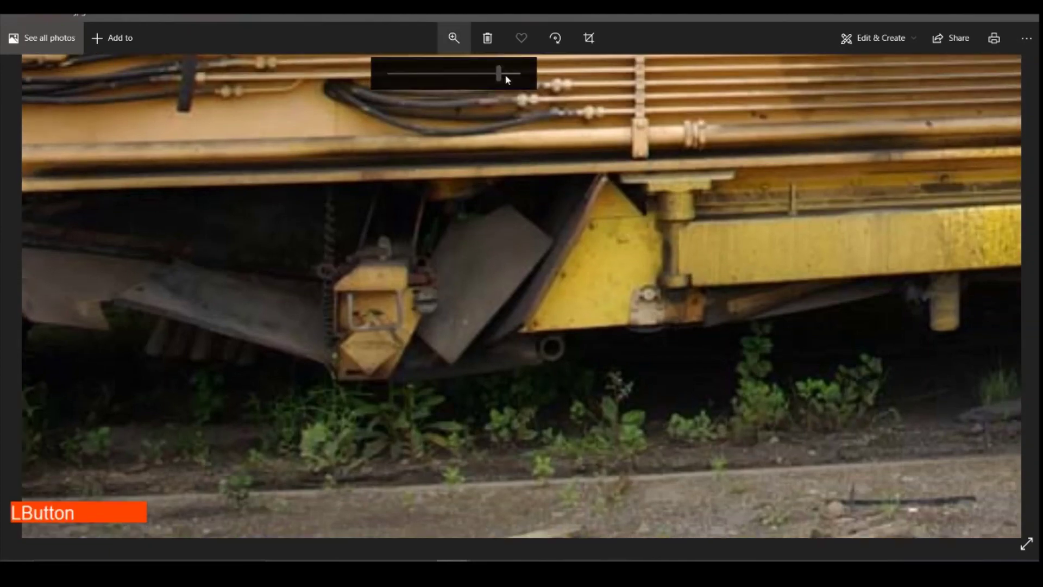
{"action": "left_click_drag", "start_coordinate": [507, 79], "coordinate": [379, 83]}
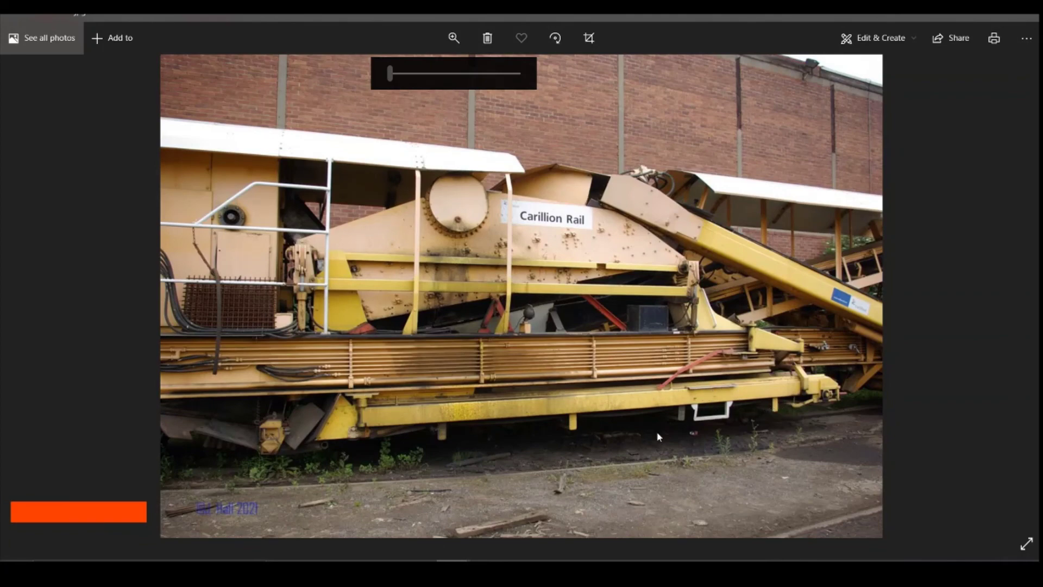
{"action": "scroll", "coordinate": [687, 397], "scroll_direction": "down", "scroll_amount": 3}
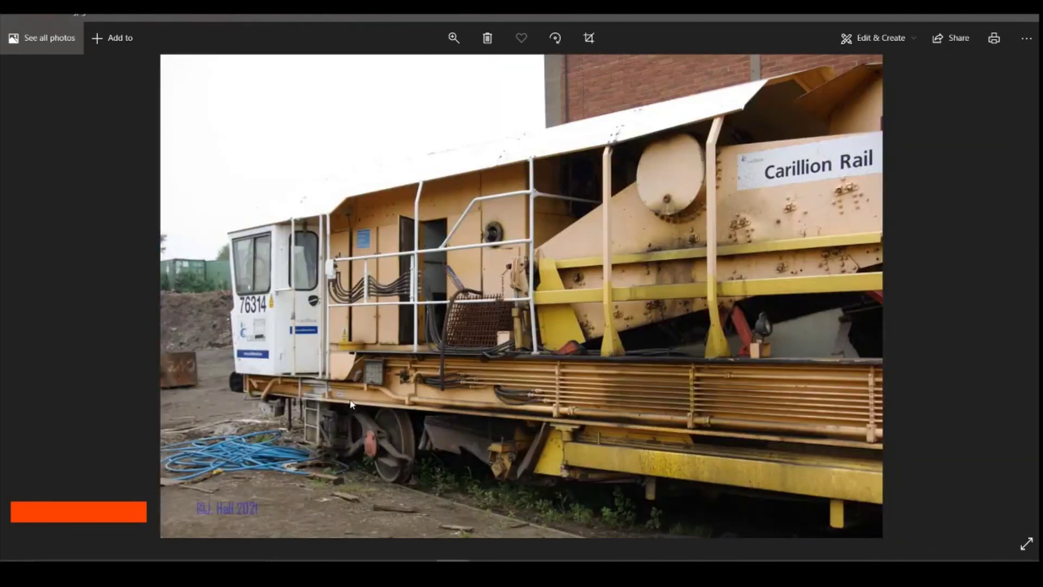
{"action": "scroll", "coordinate": [601, 423], "scroll_direction": "down", "scroll_amount": 4}
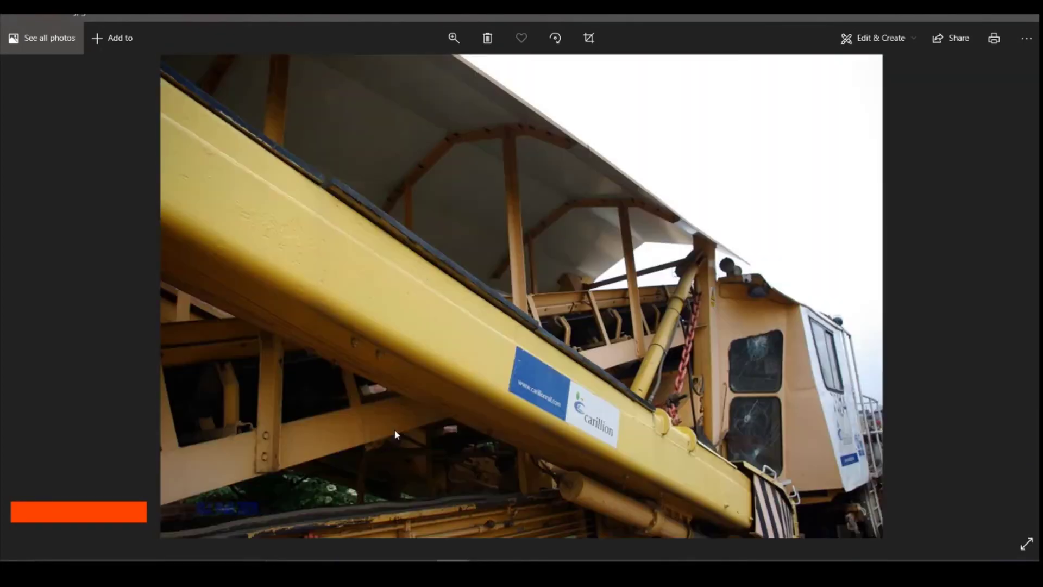
{"action": "scroll", "coordinate": [395, 431], "scroll_direction": "down", "scroll_amount": 1}
{"action": "scroll", "coordinate": [410, 416], "scroll_direction": "down", "scroll_amount": 1}
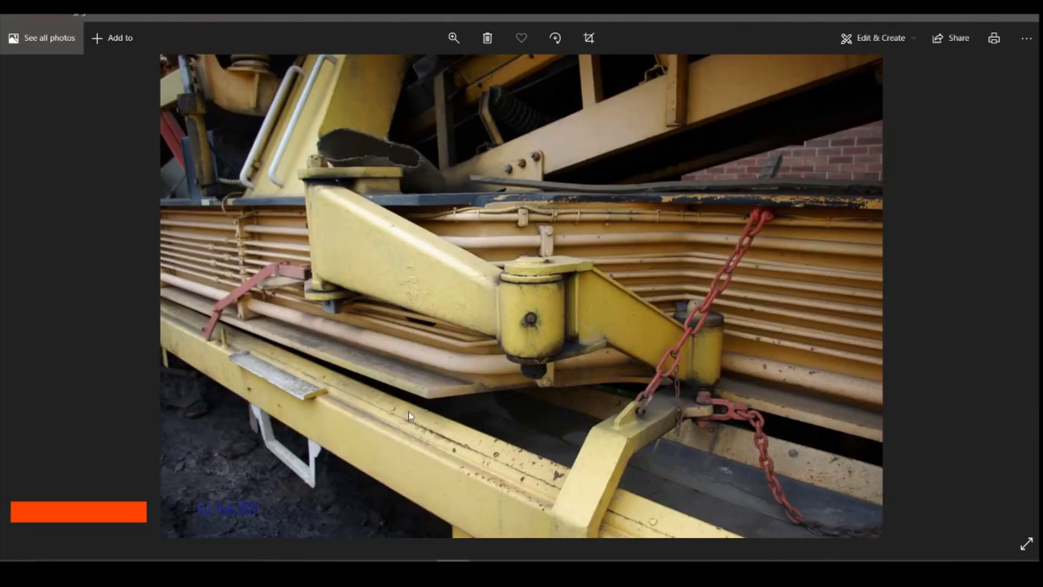
Switch back to Fusion 360 and start a sketch on the side rail's narrow top face above the rectangular step frame
{"action": "left_click", "coordinate": [452, 569]}
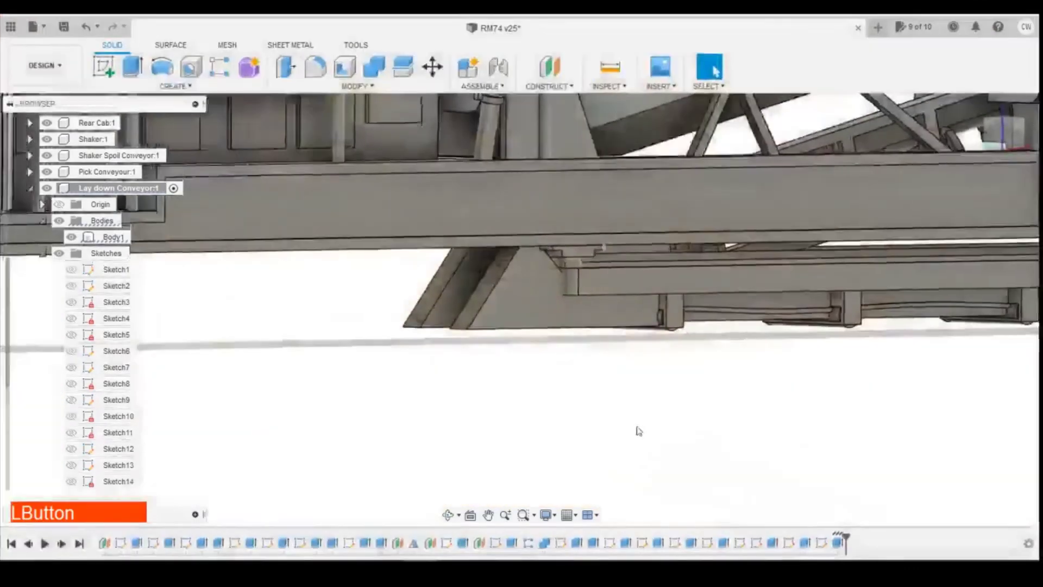
{"action": "scroll", "coordinate": [717, 318], "scroll_direction": "down", "scroll_amount": 4}
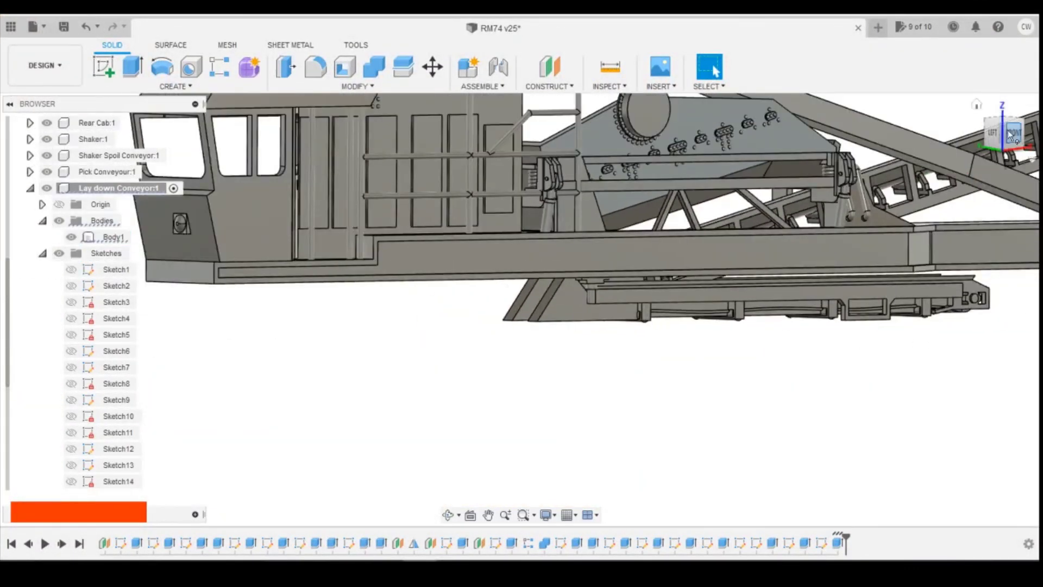
{"action": "left_click_drag", "start_coordinate": [1008, 129], "coordinate": [952, 277]}
{"action": "scroll", "coordinate": [891, 282], "scroll_direction": "up", "scroll_amount": 5}
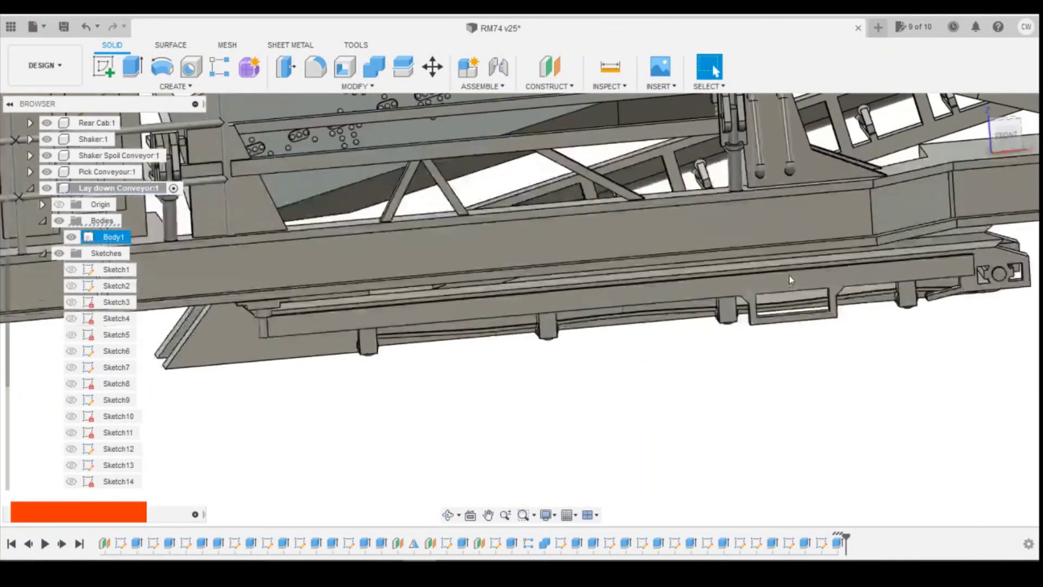
{"action": "left_click", "coordinate": [103, 67]}
{"action": "scroll", "coordinate": [901, 274], "scroll_direction": "up", "scroll_amount": 3}
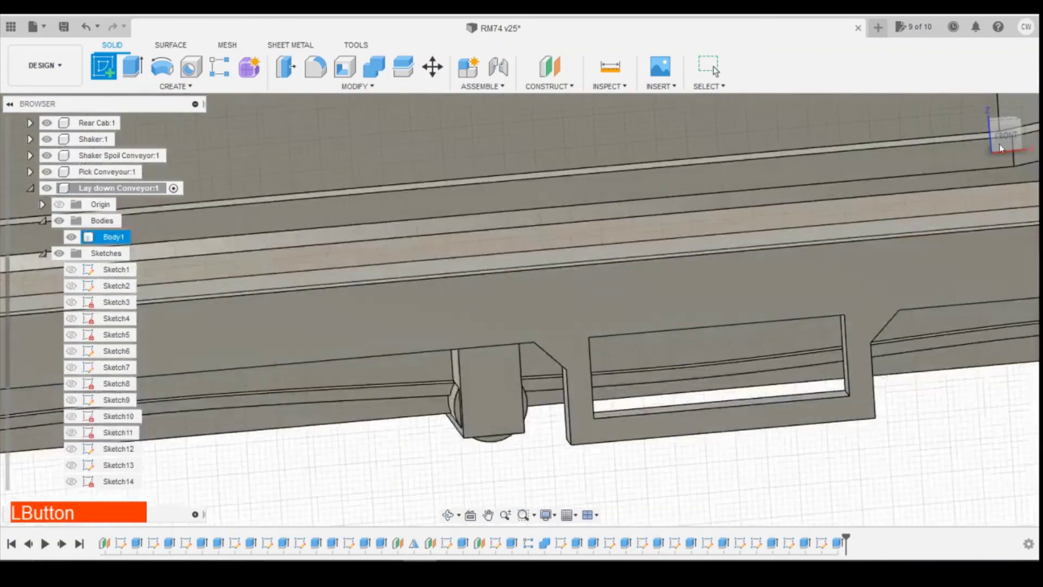
{"action": "left_click_drag", "start_coordinate": [1011, 136], "coordinate": [997, 179]}
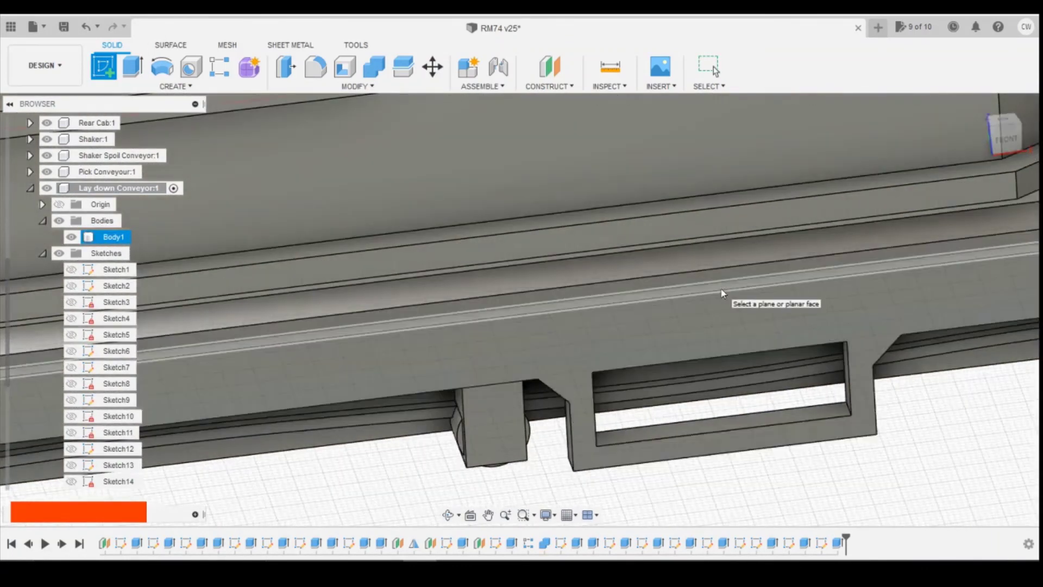
{"action": "left_click", "coordinate": [725, 287]}
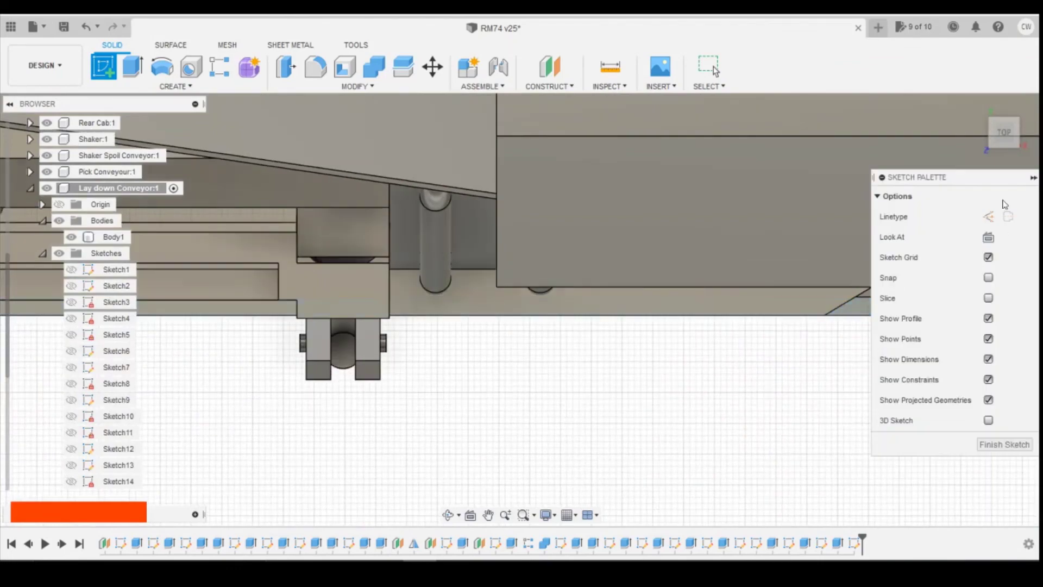
{"action": "left_click_drag", "start_coordinate": [1004, 136], "coordinate": [1002, 120]}
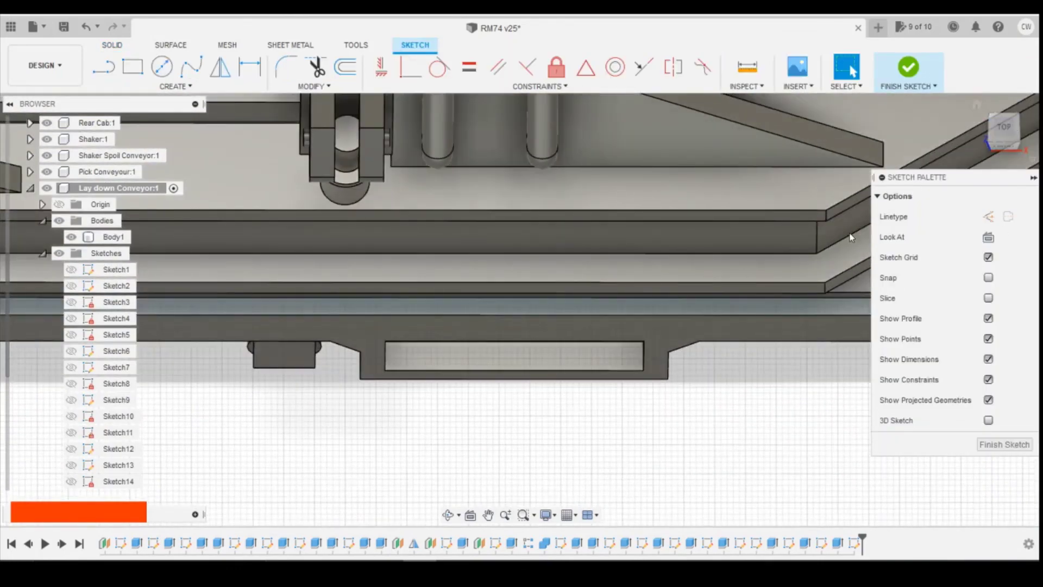
Check the rail plate in the reference photo and project the step frame's two outer vertical edges into the sketch
{"action": "left_click", "coordinate": [454, 566]}
{"action": "mouse_move", "coordinate": [453, 566]}
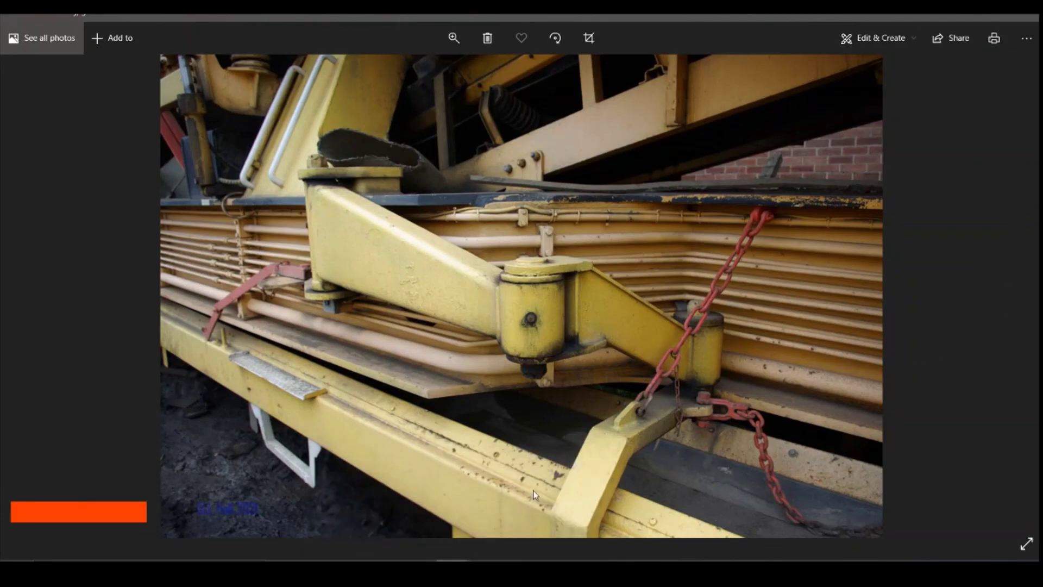
{"action": "left_click", "coordinate": [454, 567]}
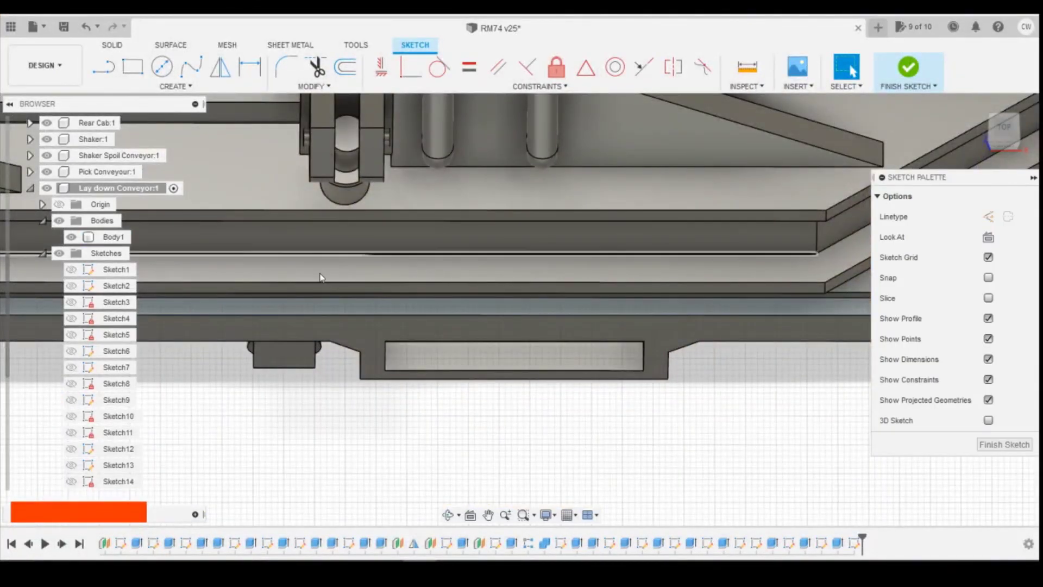
{"action": "key", "text": "p"}
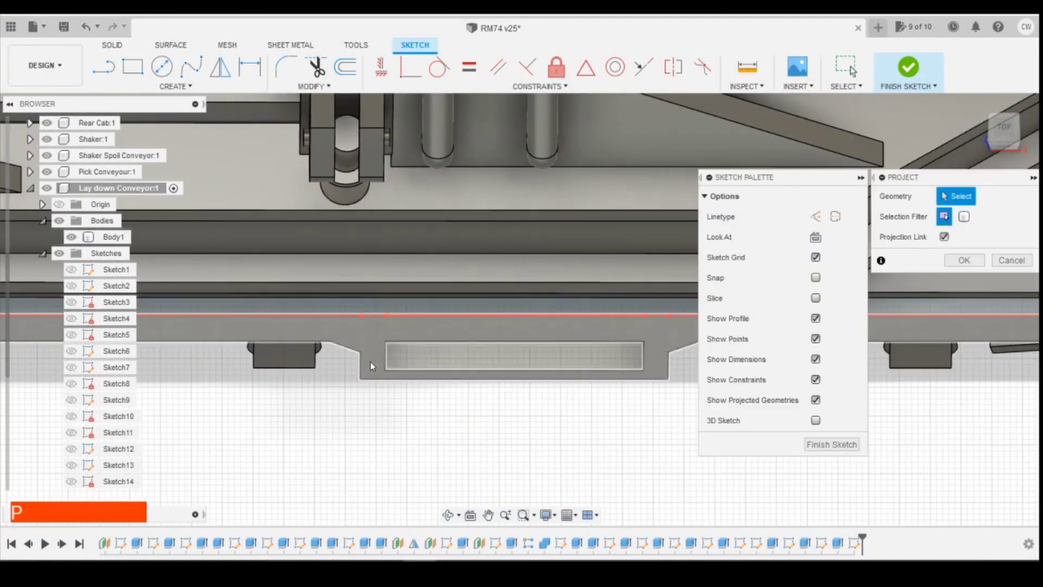
{"action": "left_click", "coordinate": [368, 361]}
{"action": "left_click", "coordinate": [362, 367]}
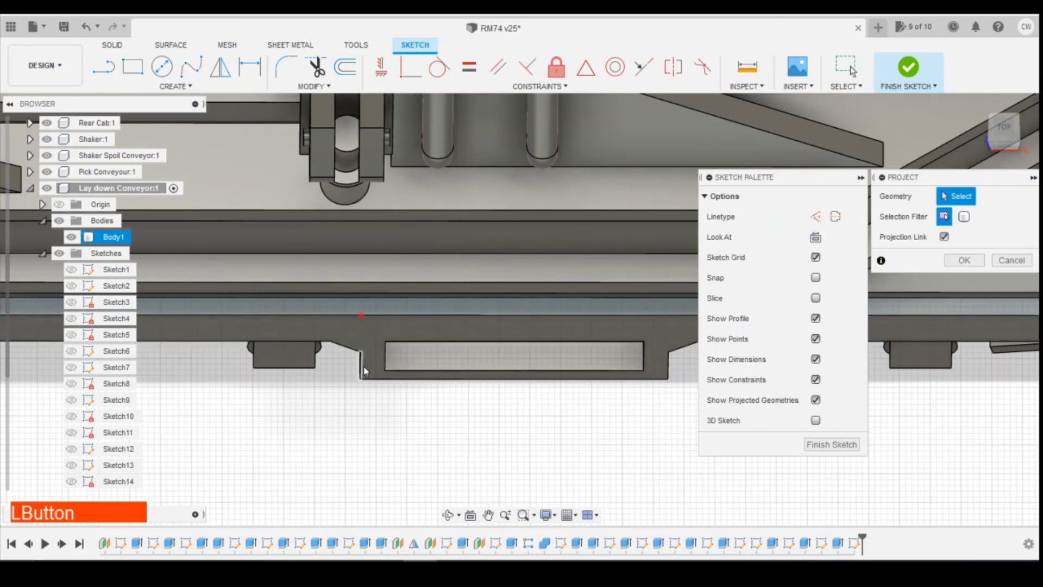
{"action": "left_click", "coordinate": [670, 364]}
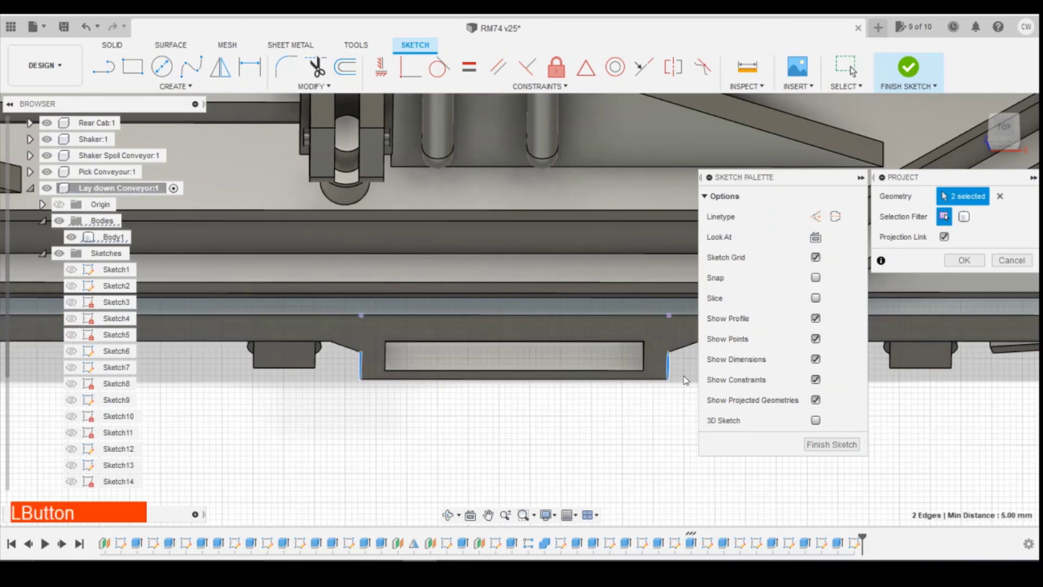
{"action": "left_click", "coordinate": [964, 260]}
Draw a 5 mm by 0.5 mm rectangle across the rail's top face, starting in line with the step frame's left projected point
{"action": "left_click", "coordinate": [133, 66]}
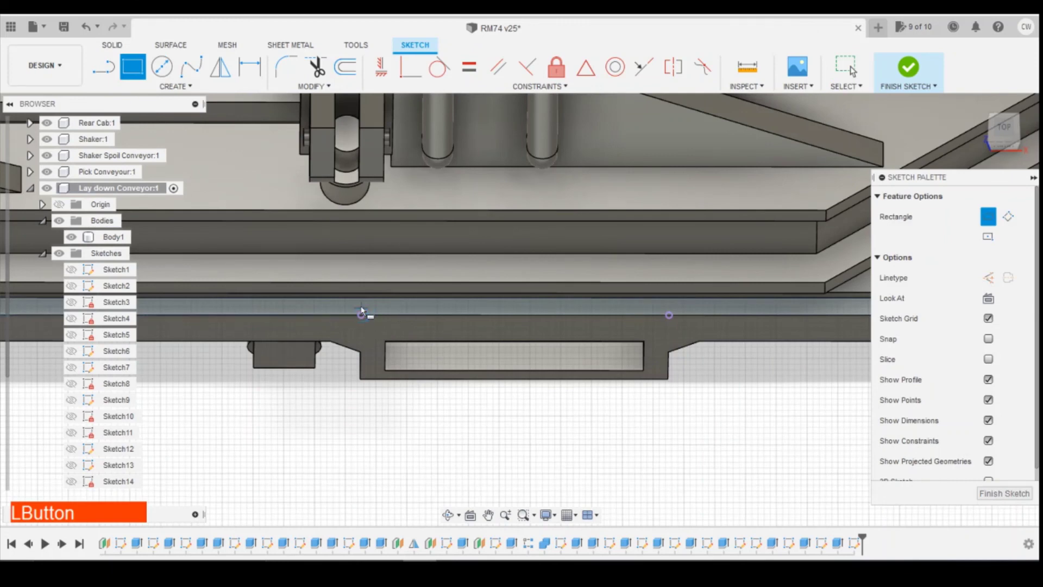
{"action": "left_click", "coordinate": [361, 299]}
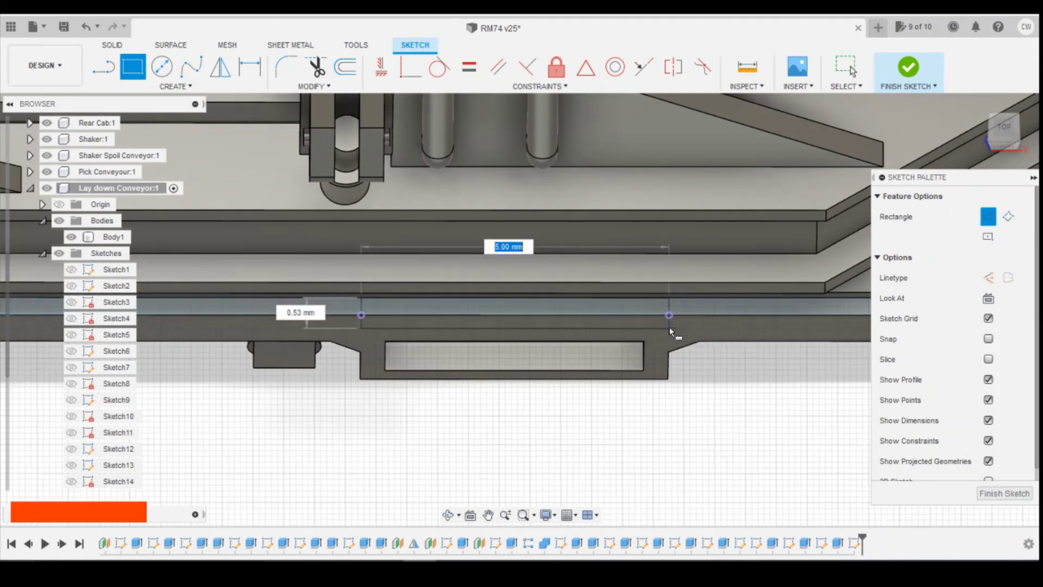
{"action": "key", "text": "Tab"}
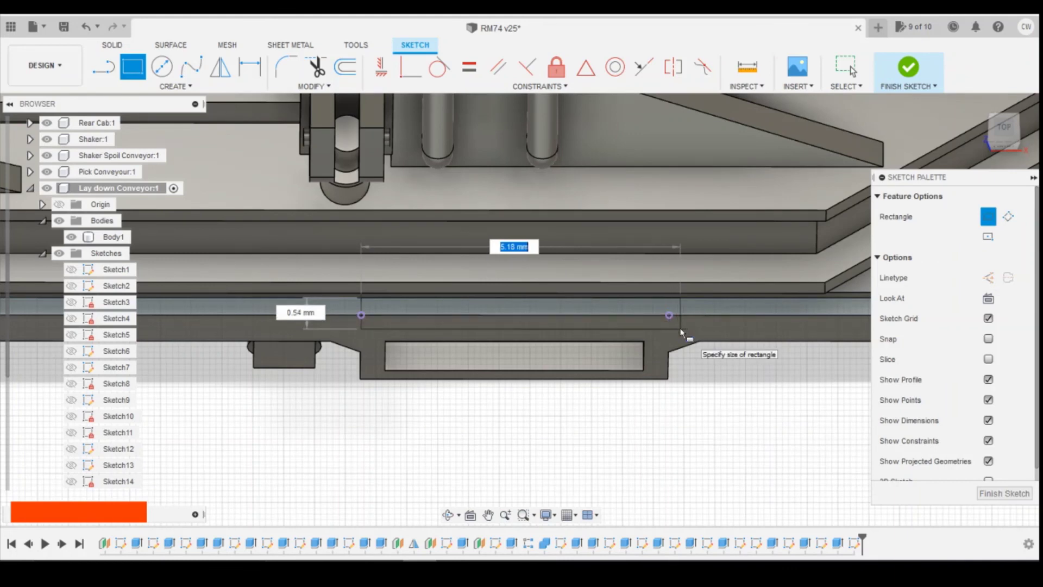
{"action": "key", "text": "Tab"}
{"action": "type", "text": "."}
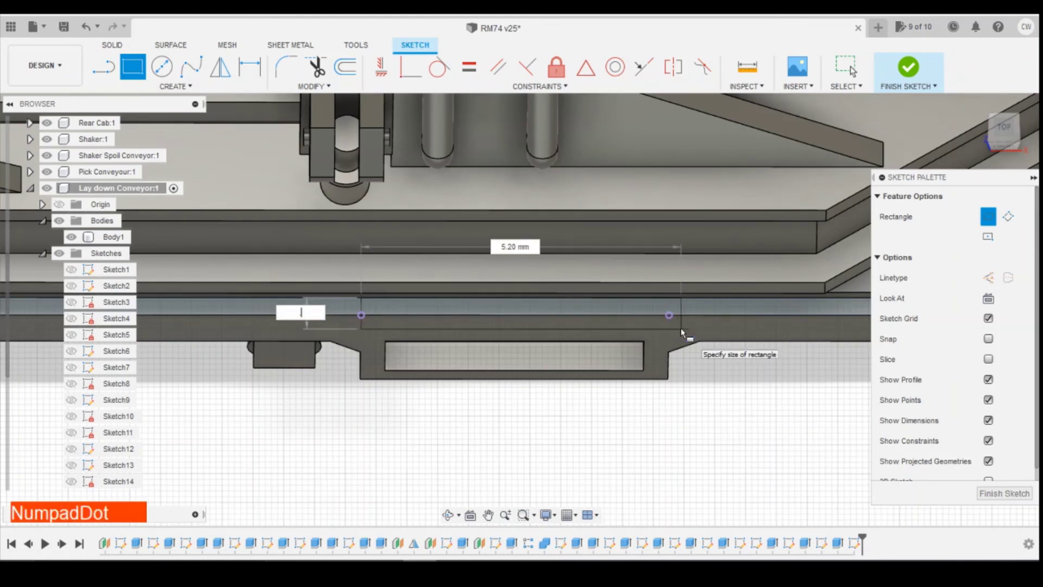
{"action": "type", "text": "5"}
{"action": "key", "text": "Tab"}
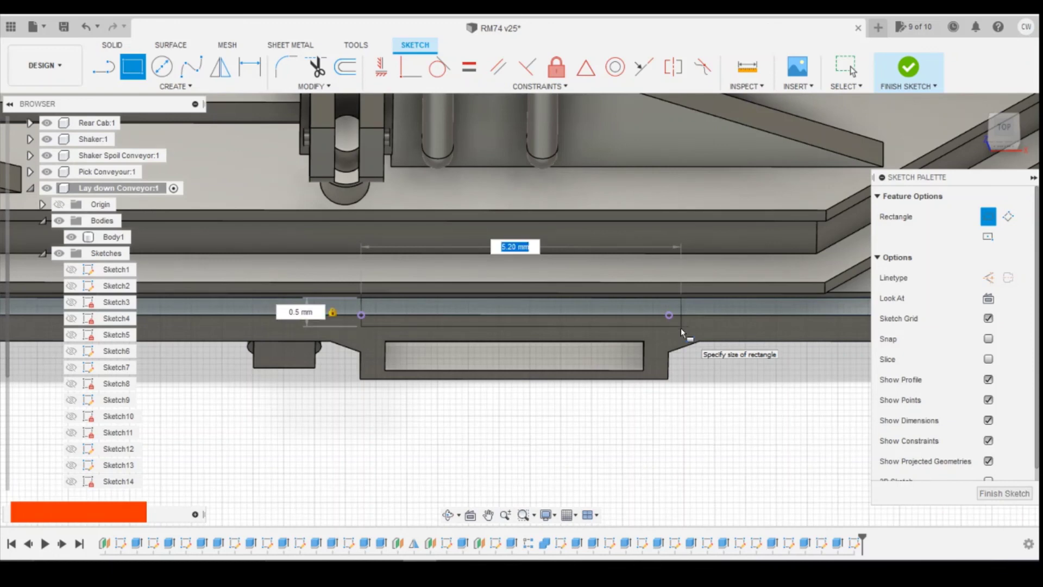
{"action": "type", "text": "5"}
{"action": "key", "text": "Return"}
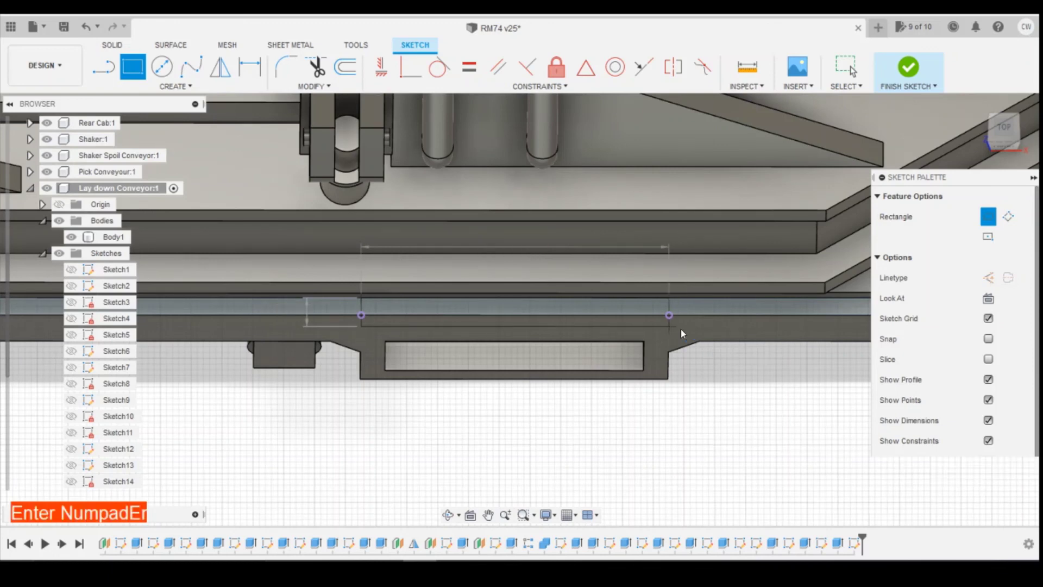
Align the rectangle's lower right corner with the right projected point using a Horizontal/Vertical constraint
{"action": "left_click", "coordinate": [381, 67]}
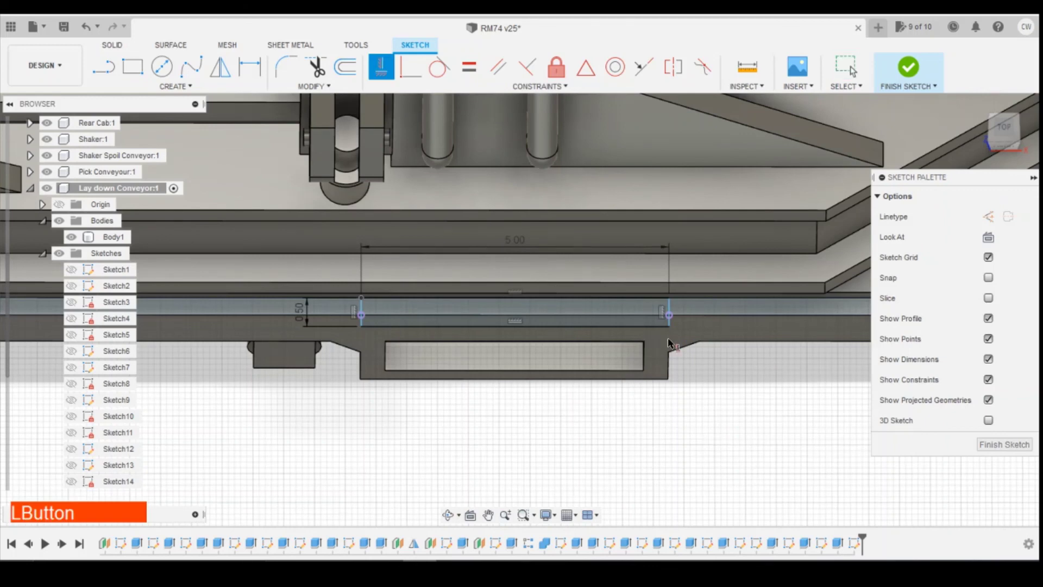
{"action": "left_click", "coordinate": [668, 325]}
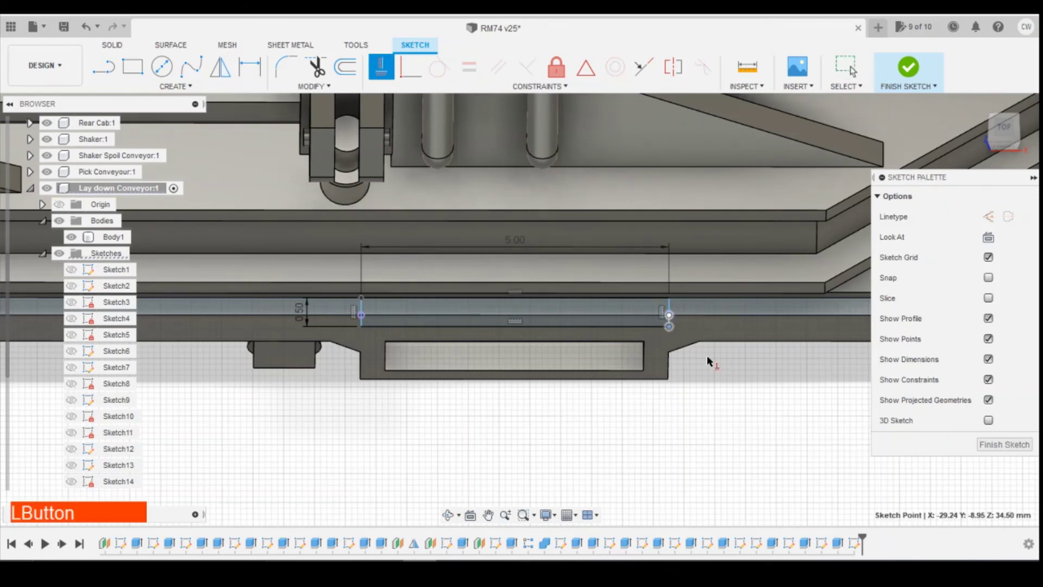
{"action": "key", "text": "Escape"}
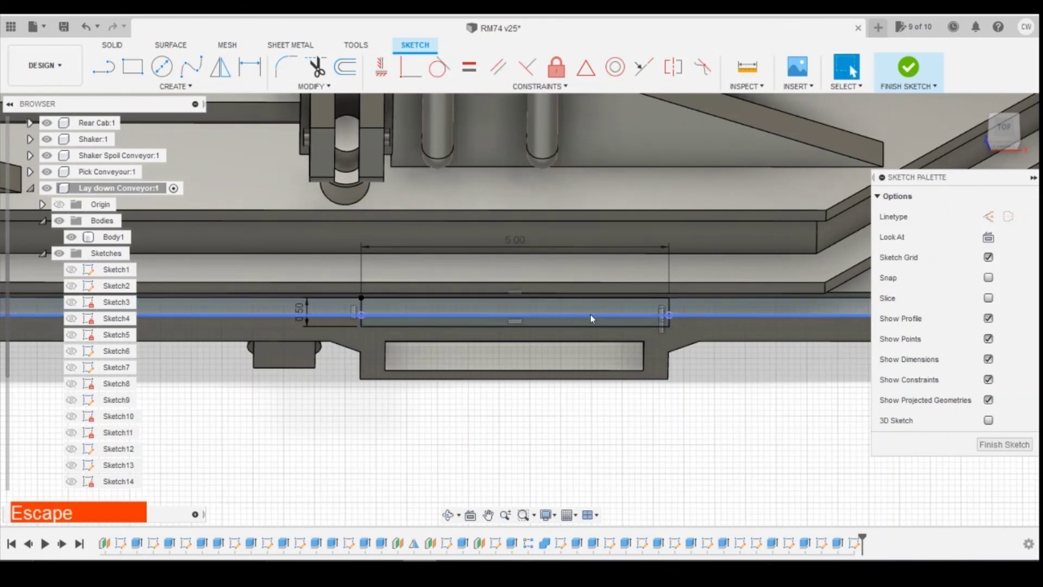
Set up a symmetric extrusion of both rectangle regions with a distance of 0.2 mm, joined to the body
{"action": "left_click", "coordinate": [590, 309], "text": "shift"}
{"action": "left_click", "coordinate": [593, 324], "text": "shift"}
{"action": "right_click", "coordinate": [594, 324]}
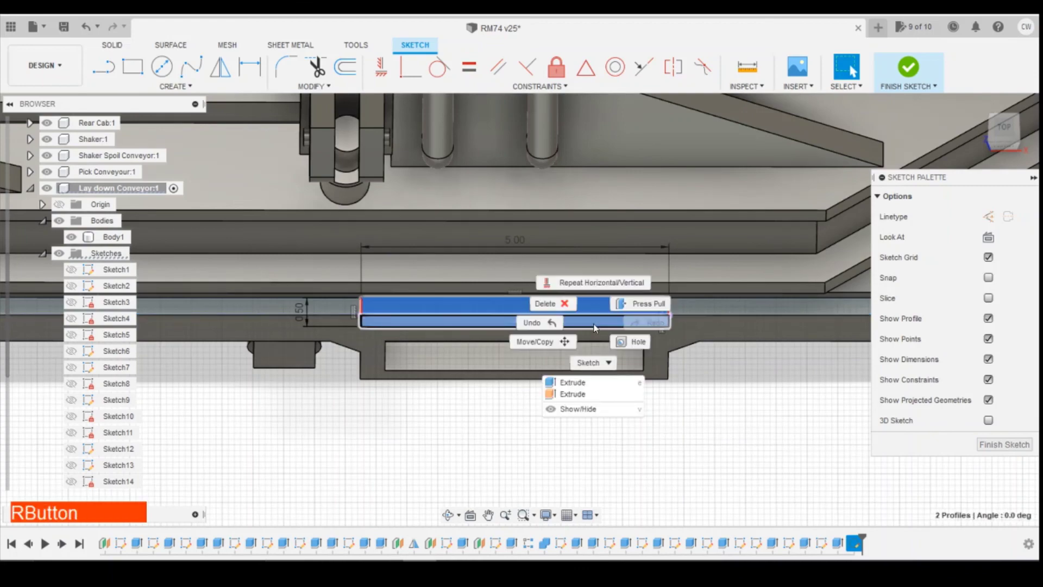
{"action": "left_click", "coordinate": [588, 383]}
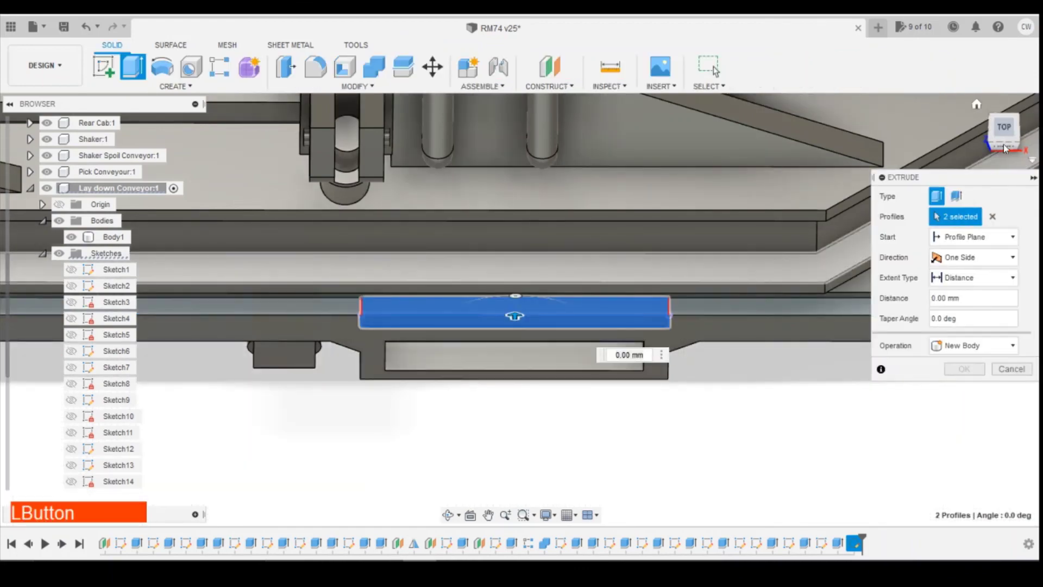
{"action": "left_click", "coordinate": [1003, 145]}
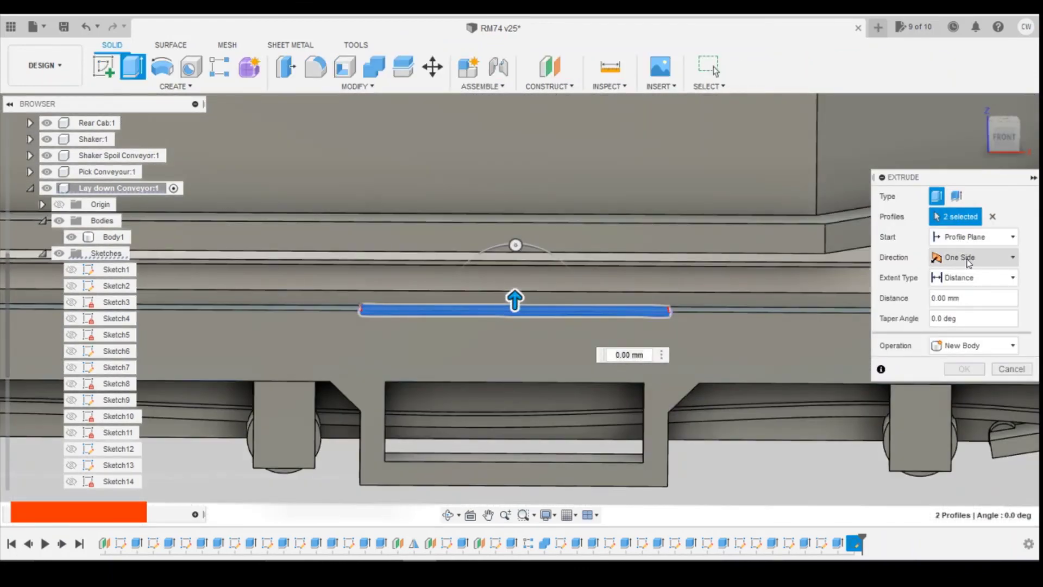
{"action": "left_click", "coordinate": [965, 257]}
{"action": "left_click", "coordinate": [960, 288]}
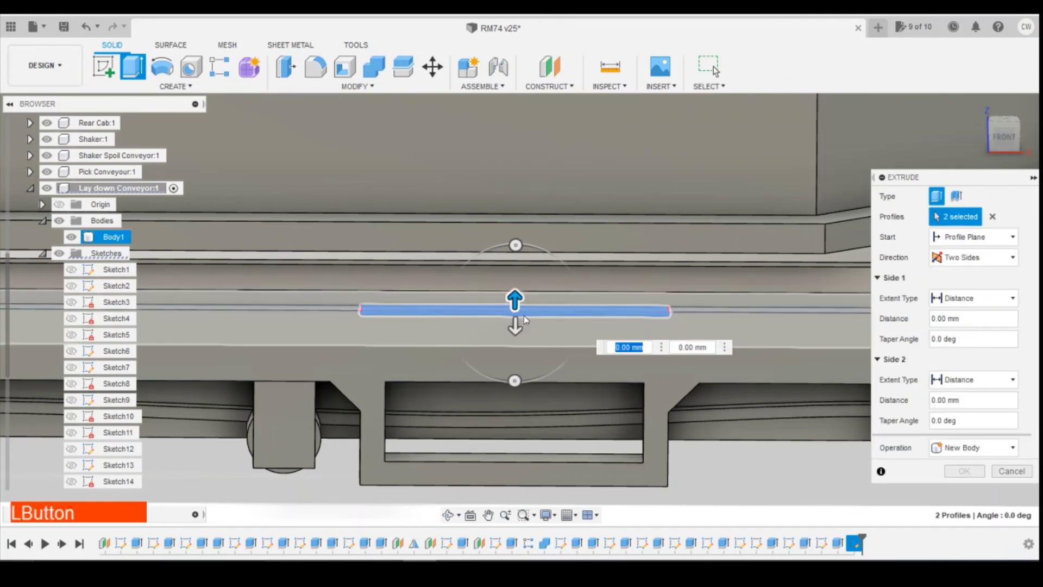
{"action": "left_click", "coordinate": [965, 257]}
{"action": "left_click", "coordinate": [960, 304]}
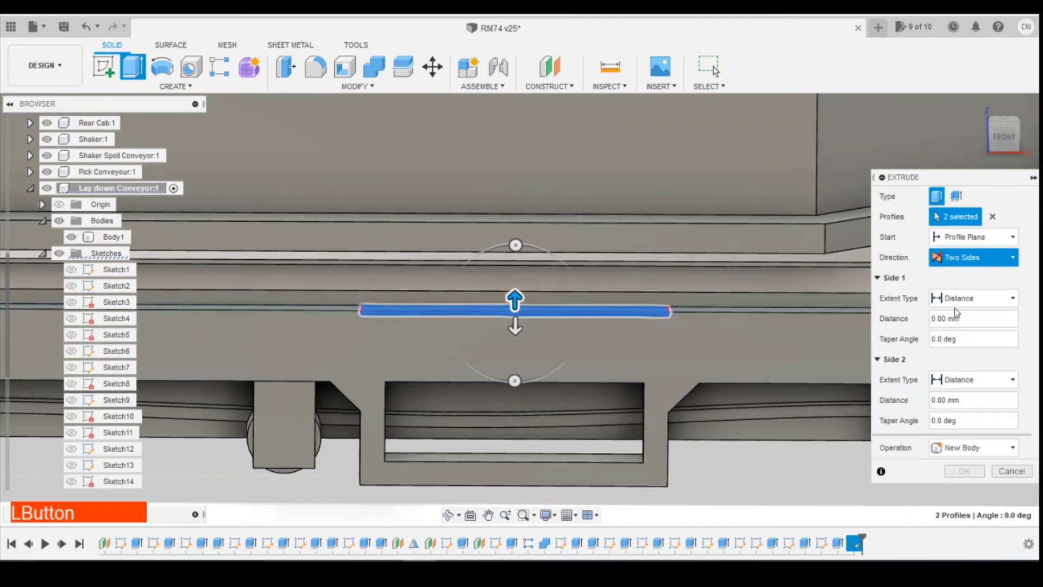
{"action": "type", "text": "0.2"}
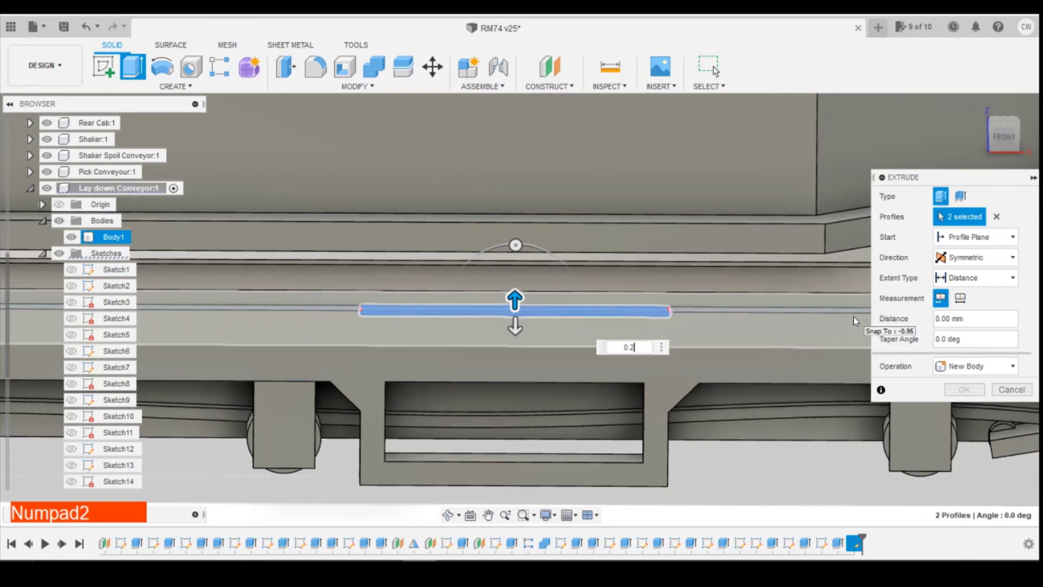
{"action": "left_click", "coordinate": [975, 369]}
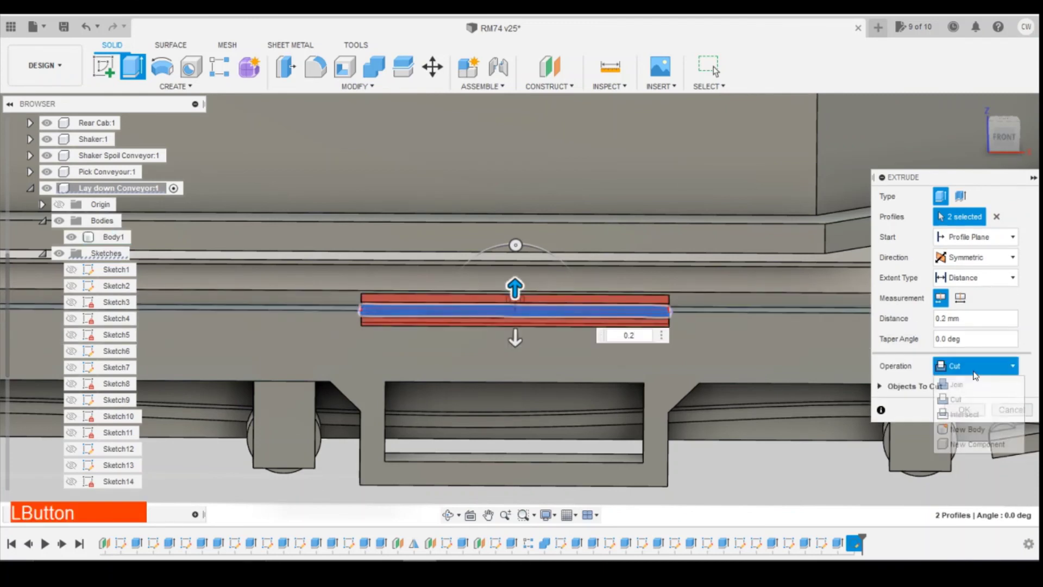
{"action": "left_click", "coordinate": [956, 384]}
{"action": "left_click", "coordinate": [1000, 134]}
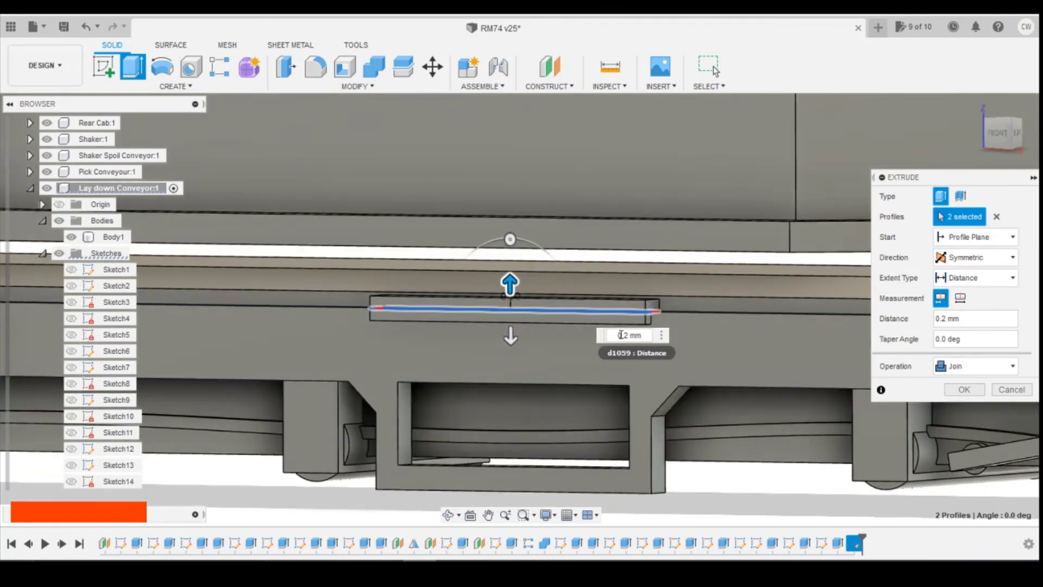
Set the symmetric extrusion's distance to 0.15 mm and complete the plate on the rail
{"action": "left_click", "coordinate": [620, 335]}
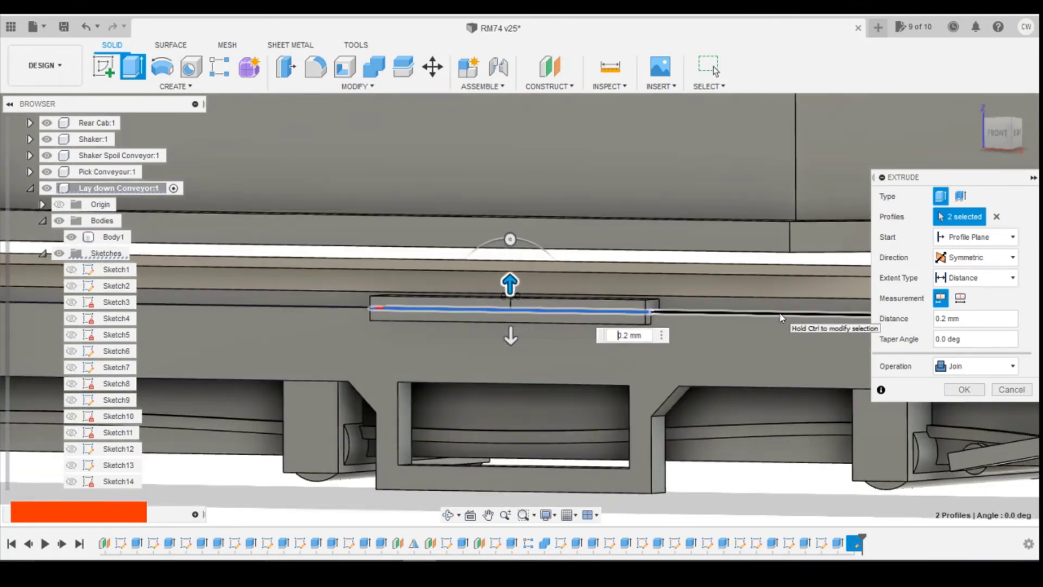
{"action": "key", "text": "Delete"}
{"action": "key", "text": "Delete"}
{"action": "key", "text": "Delete"}
{"action": "key", "text": "Delete"}
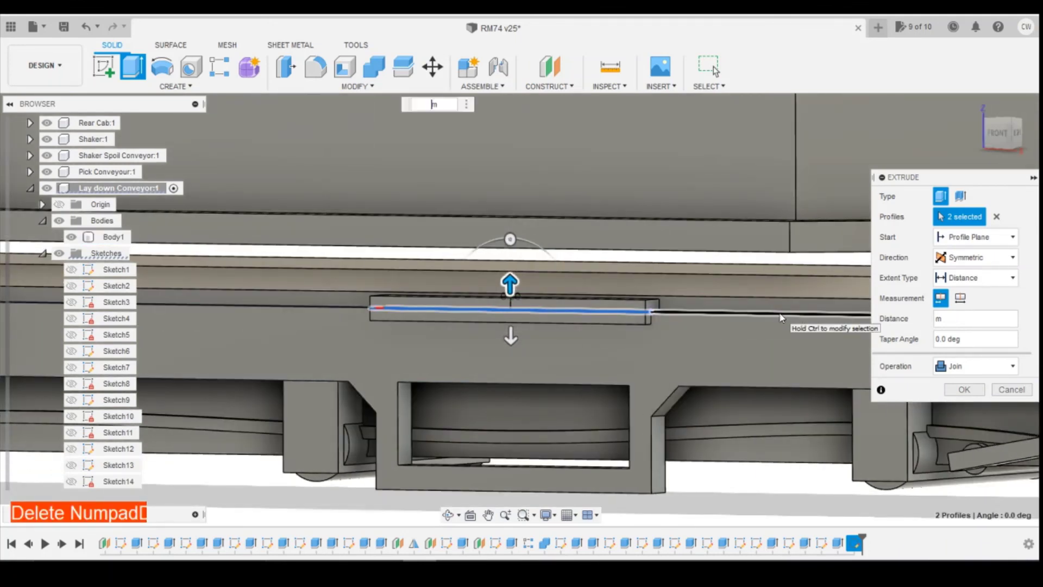
{"action": "type", "text": "0.15"}
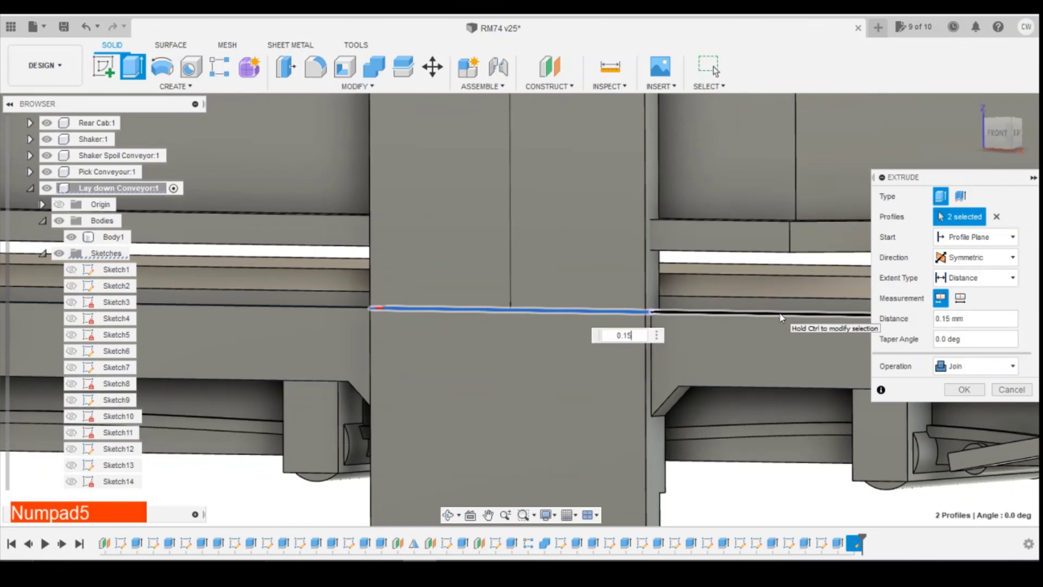
{"action": "key", "text": "Return"}
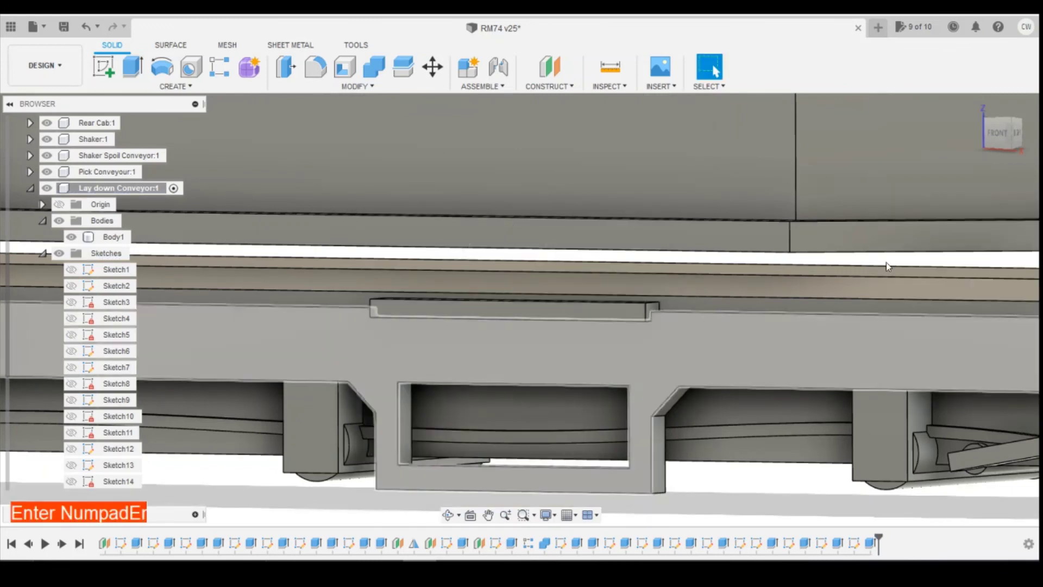
Inspect the new rail plate above the step frame in the context of the whole machine
{"action": "left_click_drag", "start_coordinate": [998, 139], "coordinate": [1031, 130]}
{"action": "scroll", "coordinate": [793, 326], "scroll_direction": "down", "scroll_amount": 3}
{"action": "scroll", "coordinate": [911, 237], "scroll_direction": "down", "scroll_amount": 3}
{"action": "scroll", "coordinate": [911, 373], "scroll_direction": "down", "scroll_amount": 5}
{"action": "scroll", "coordinate": [588, 387], "scroll_direction": "up", "scroll_amount": 3}
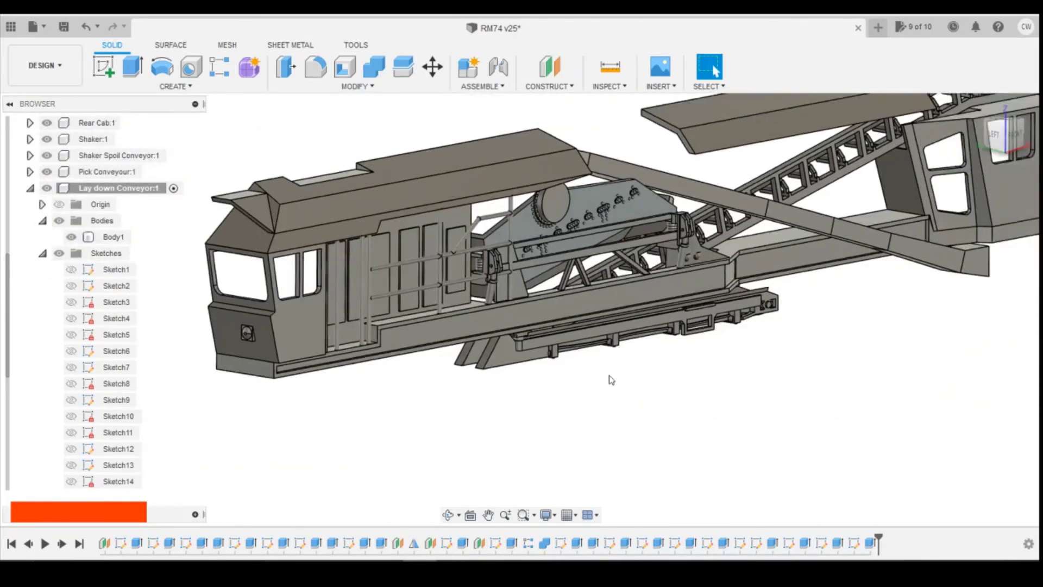
{"action": "scroll", "coordinate": [784, 331], "scroll_direction": "up", "scroll_amount": 1}
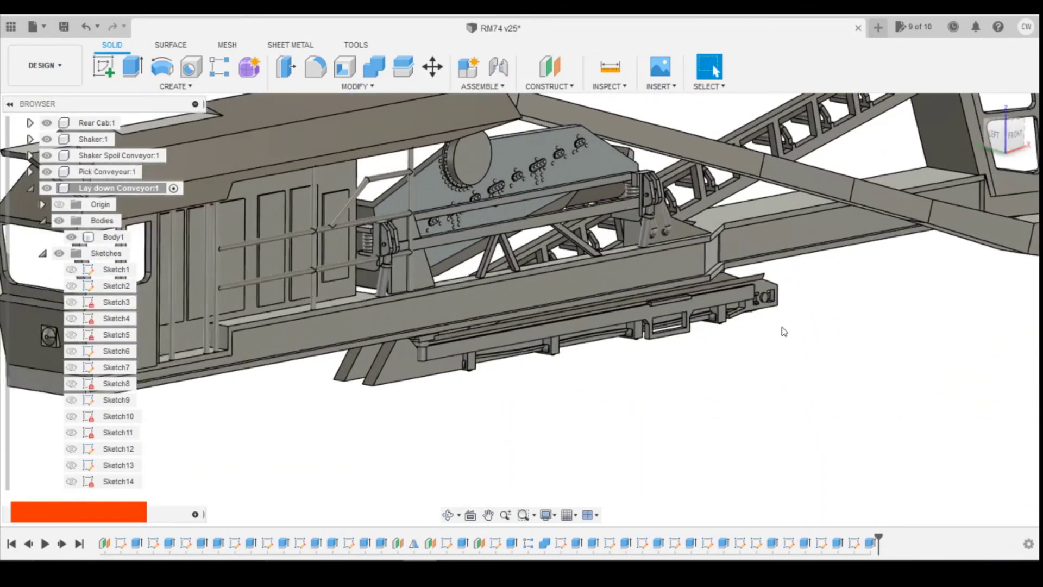